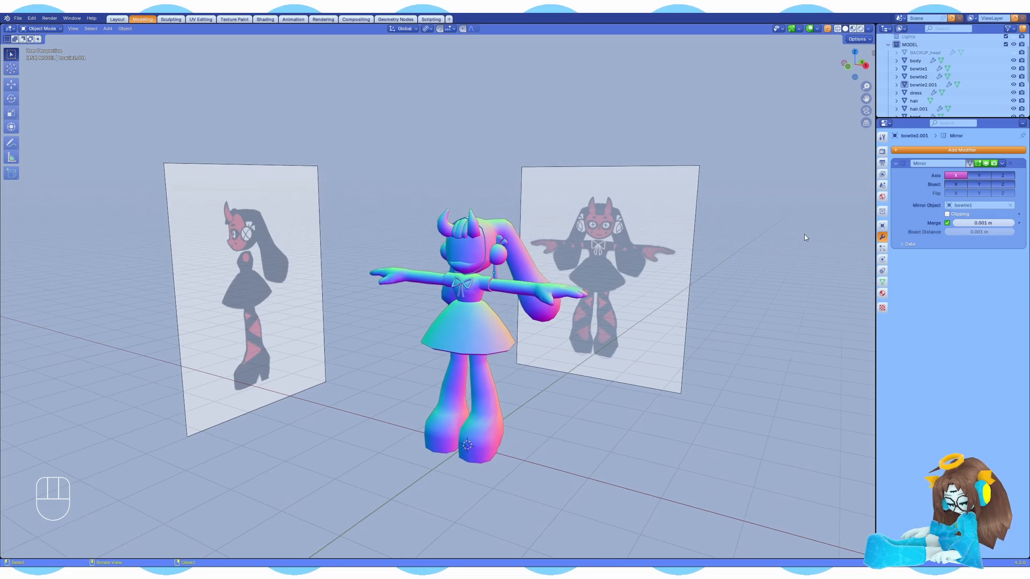
Step: Enlarge the object list area and hide the reference image empties
{"action": "left_click_drag", "start_coordinate": [985, 119], "coordinate": [976, 236]}
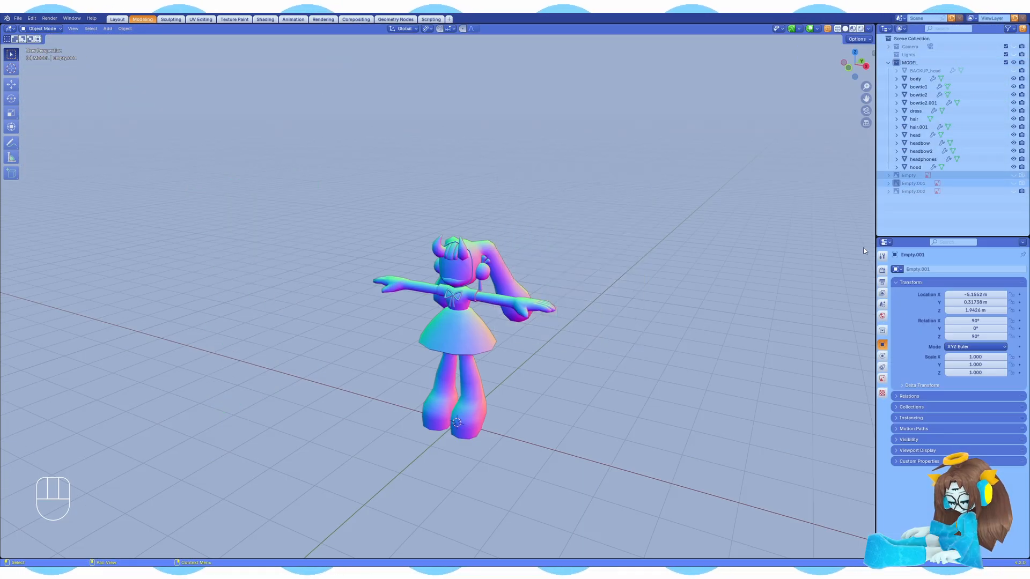
{"action": "key", "text": "h"}
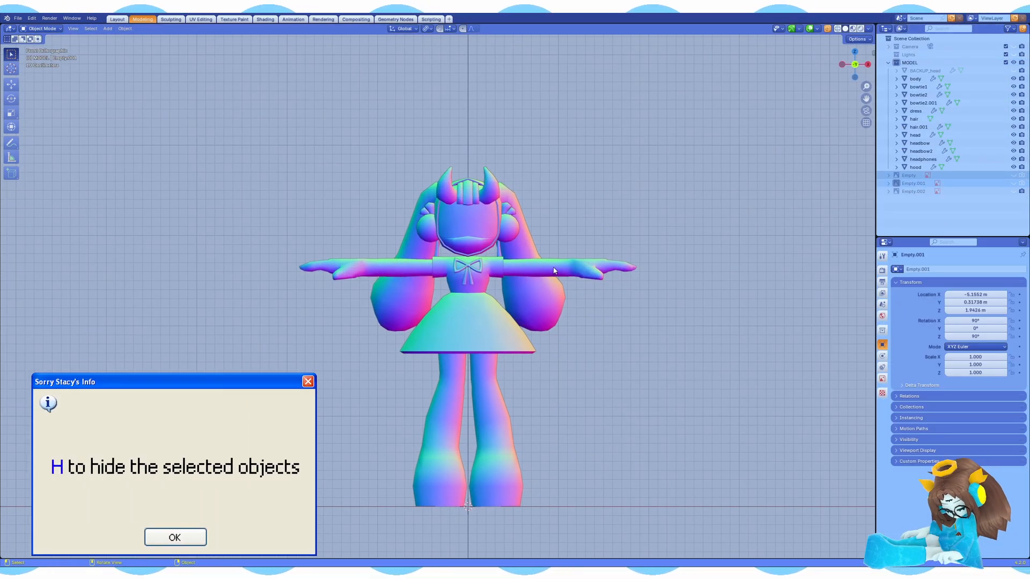
{"action": "left_click", "coordinate": [567, 216]}
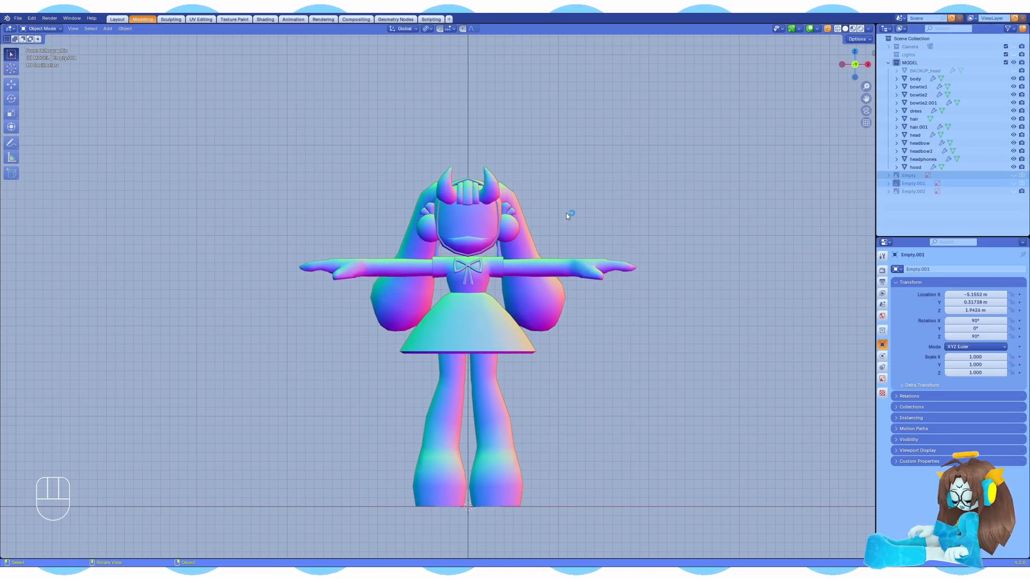
Step: Show the wireframe overlay on the character at a low opacity and view it from the front
{"action": "left_click", "coordinate": [817, 28]}
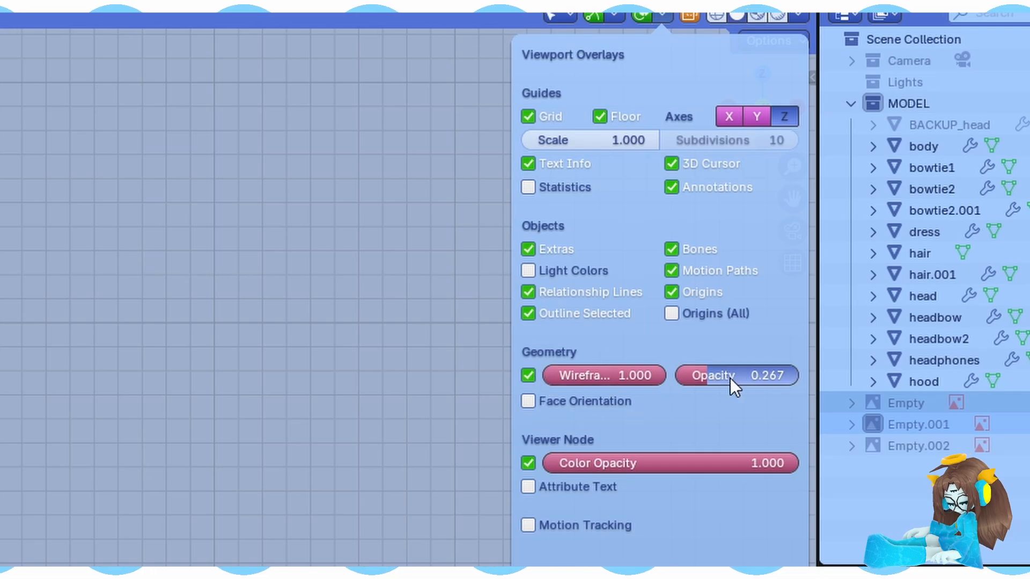
{"action": "left_click_drag", "start_coordinate": [841, 168], "coordinate": [848, 168]}
{"action": "key", "text": "KP_1"}
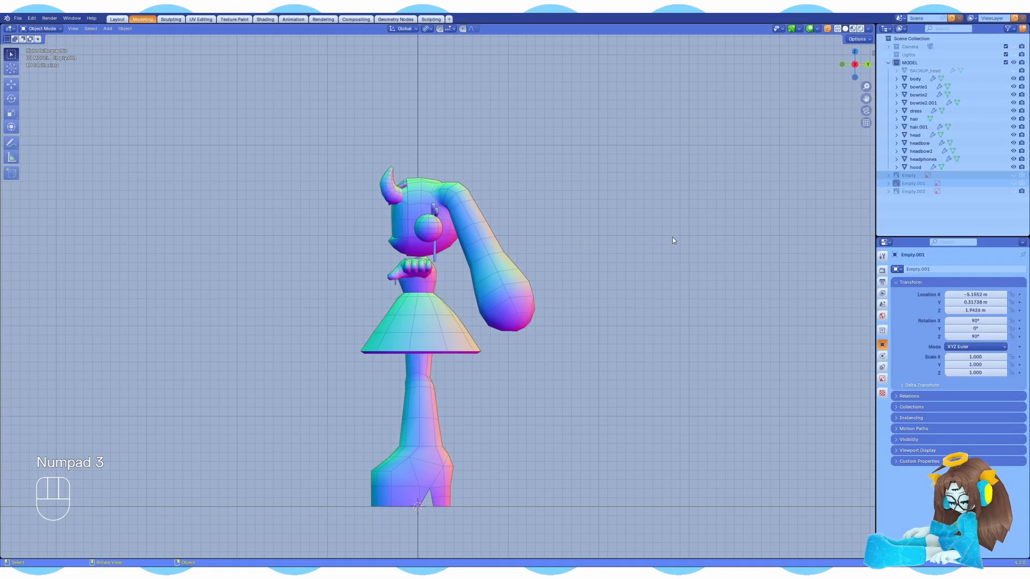
Step: Add an armature at the character's feet and set its viewport display to In Front
{"action": "key", "text": "shift+a"}
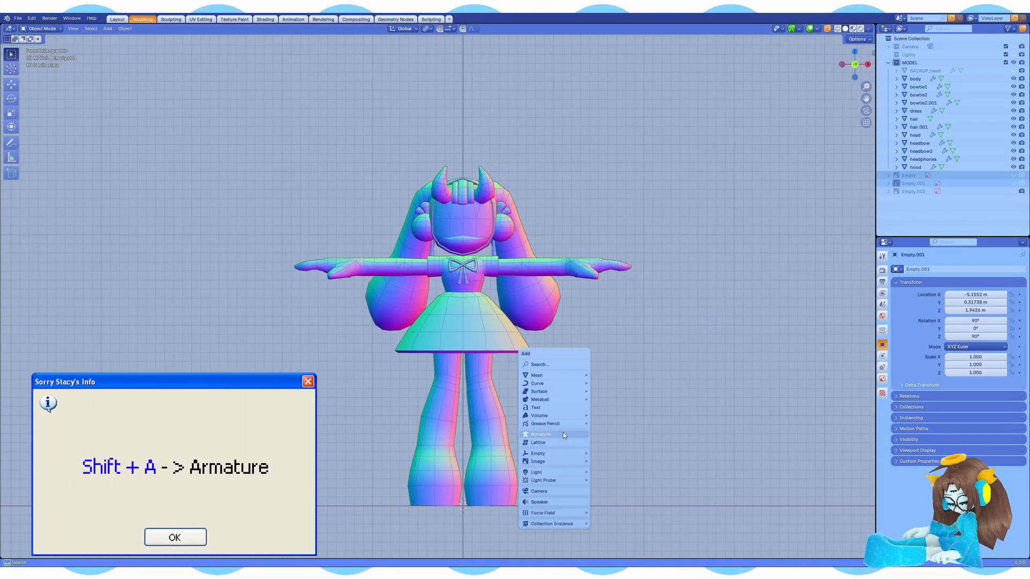
{"action": "left_click", "coordinate": [562, 434]}
{"action": "left_click", "coordinate": [898, 417]}
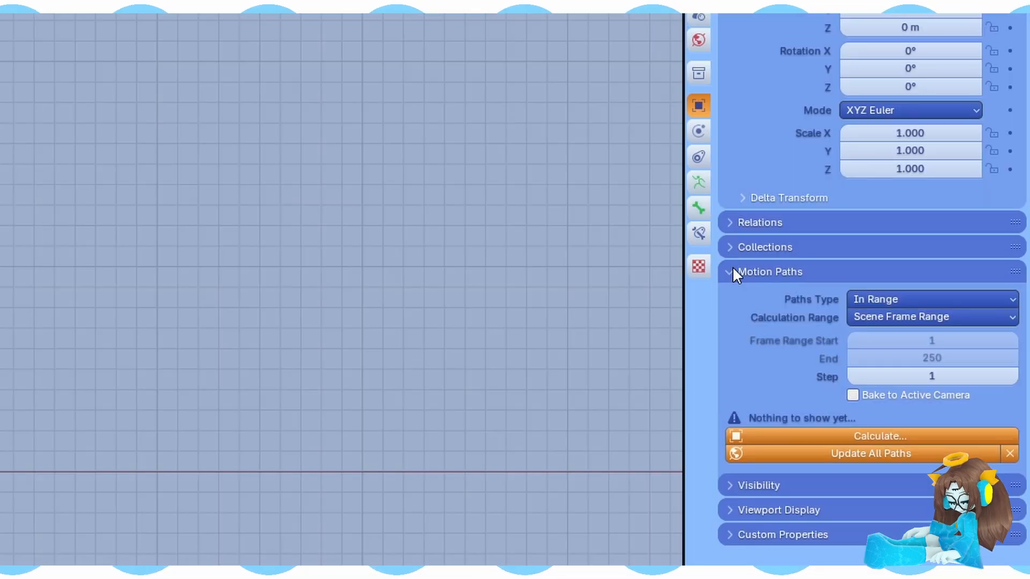
{"action": "left_click", "coordinate": [898, 417]}
{"action": "left_click", "coordinate": [896, 440]}
{"action": "left_click", "coordinate": [870, 368]}
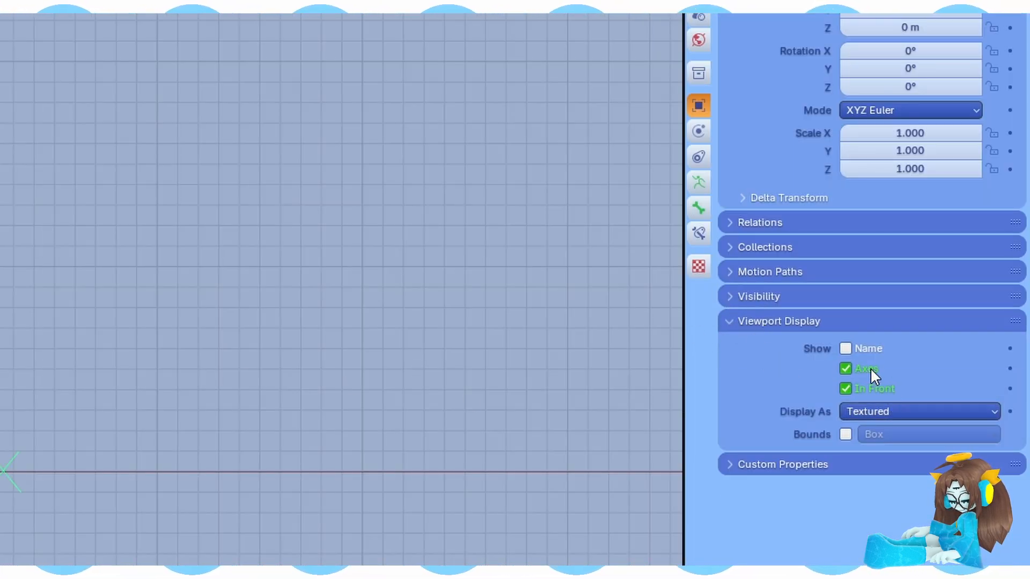
{"action": "left_click", "coordinate": [870, 368]}
{"action": "left_click", "coordinate": [865, 368]}
{"action": "left_click", "coordinate": [865, 368]}
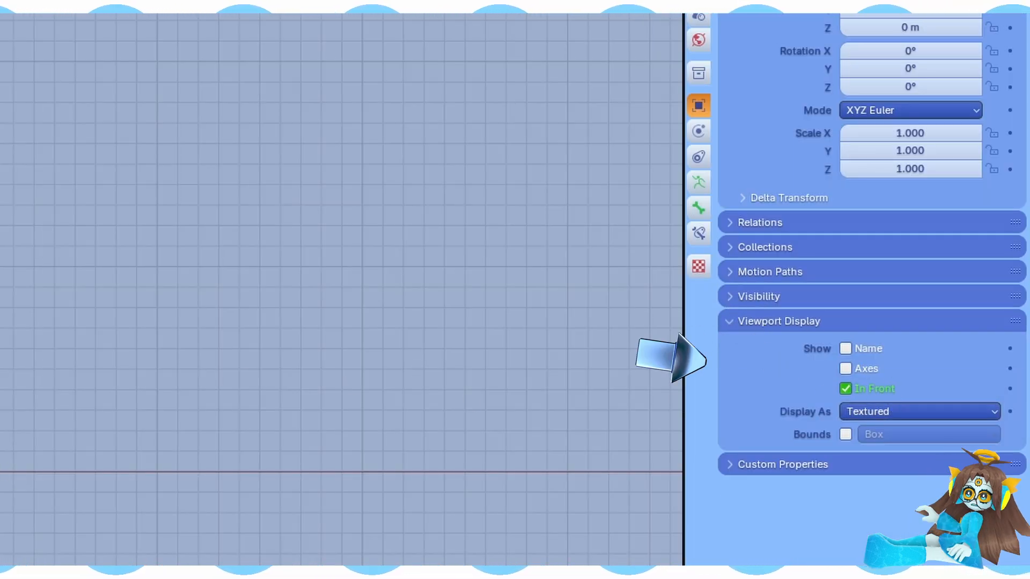
{"action": "left_click", "coordinate": [847, 369]}
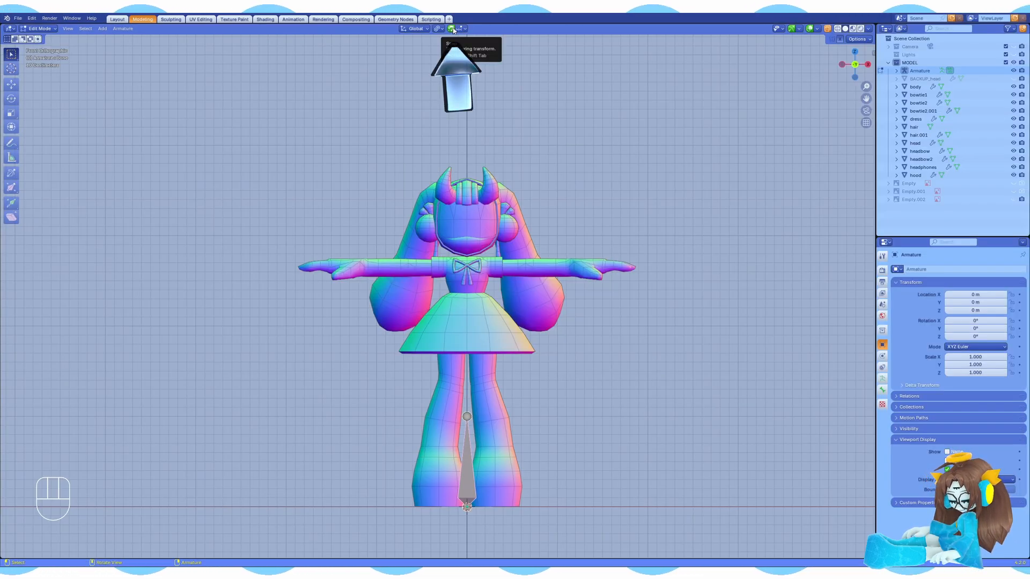
Step: Enable snapping with the snap target set to Volume and the snap base set to Center
{"action": "left_click", "coordinate": [438, 28]}
{"action": "left_click", "coordinate": [464, 29]}
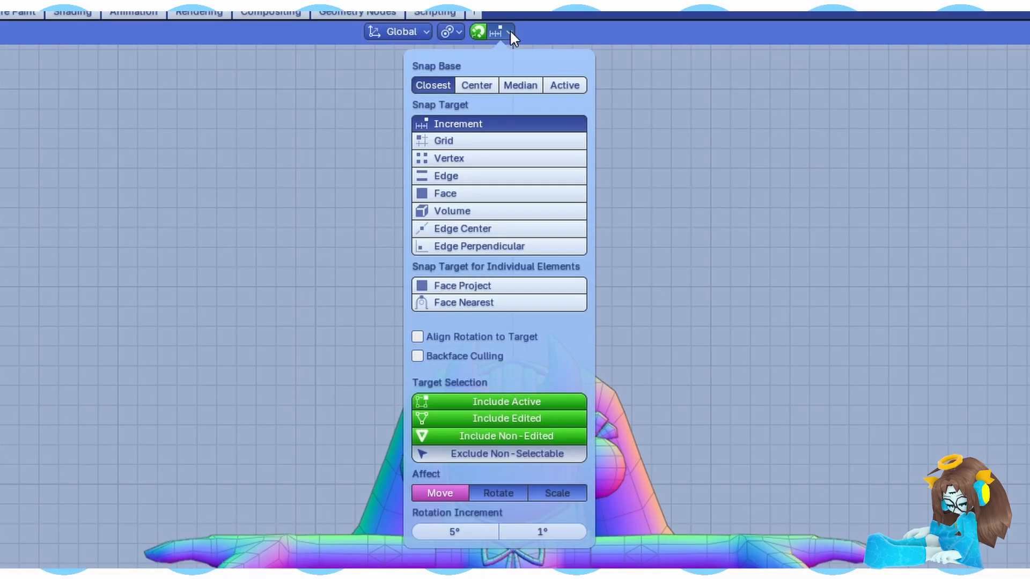
{"action": "left_click", "coordinate": [451, 113]}
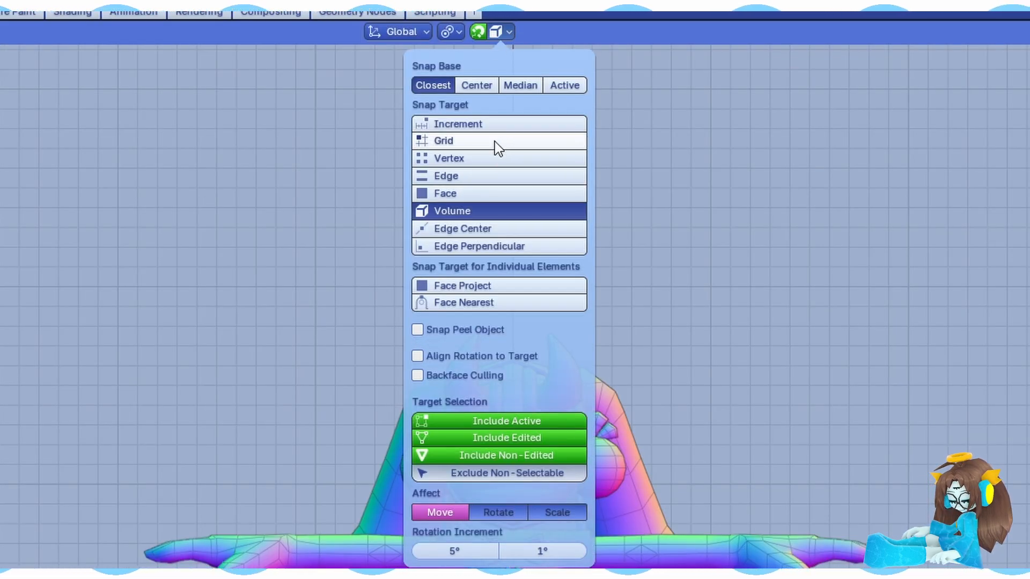
{"action": "left_click", "coordinate": [475, 86]}
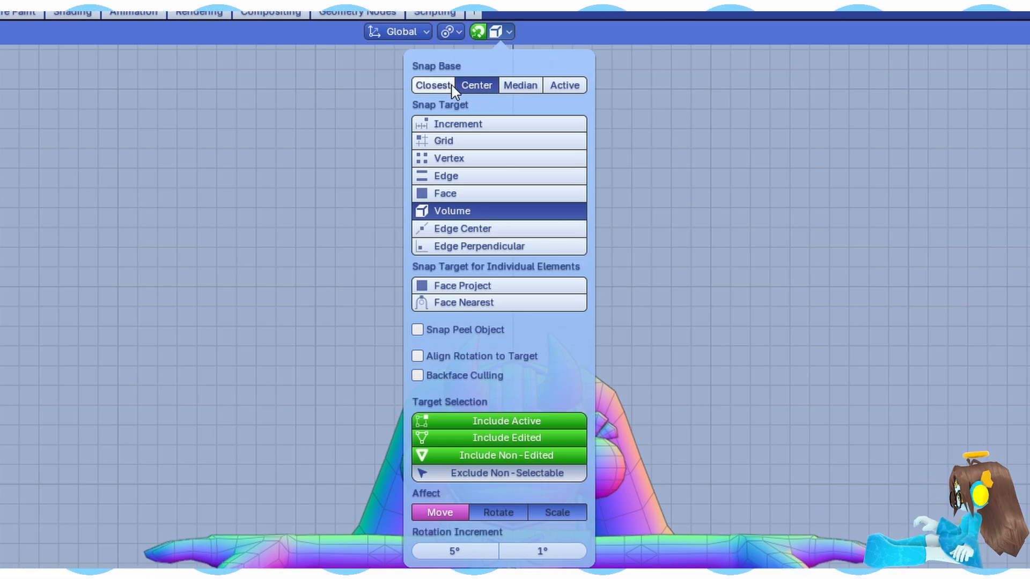
Step: Make the meshes see-through and move the first bone up along Z so it spans from the crotch to the waist
{"action": "key", "text": "alt+z"}
{"action": "key", "text": "g"}
{"action": "key", "text": "z"}
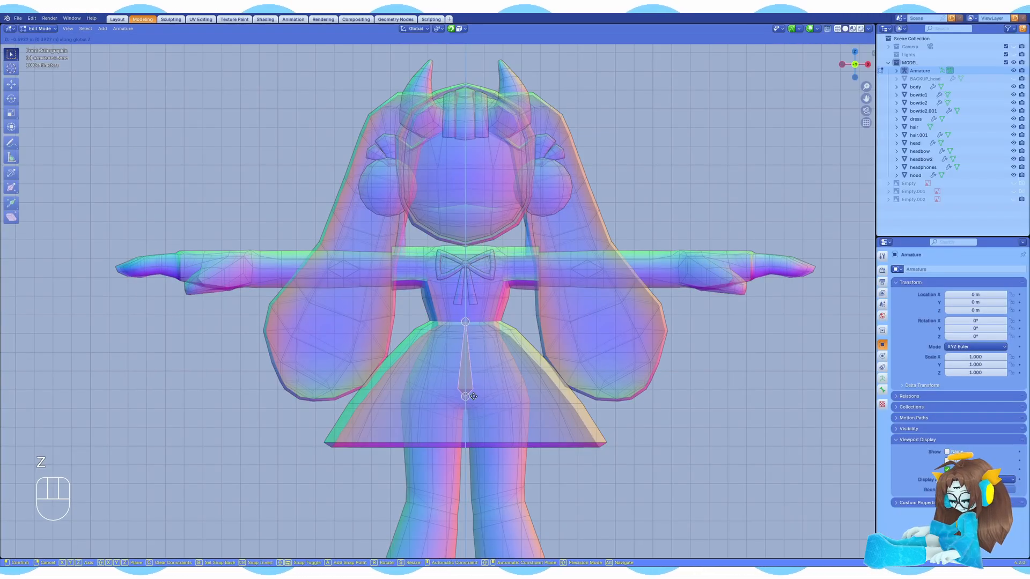
{"action": "left_click", "coordinate": [486, 390]}
{"action": "left_click", "coordinate": [467, 322]}
{"action": "scroll", "coordinate": [484, 318], "scroll_direction": "up", "scroll_amount": 1}
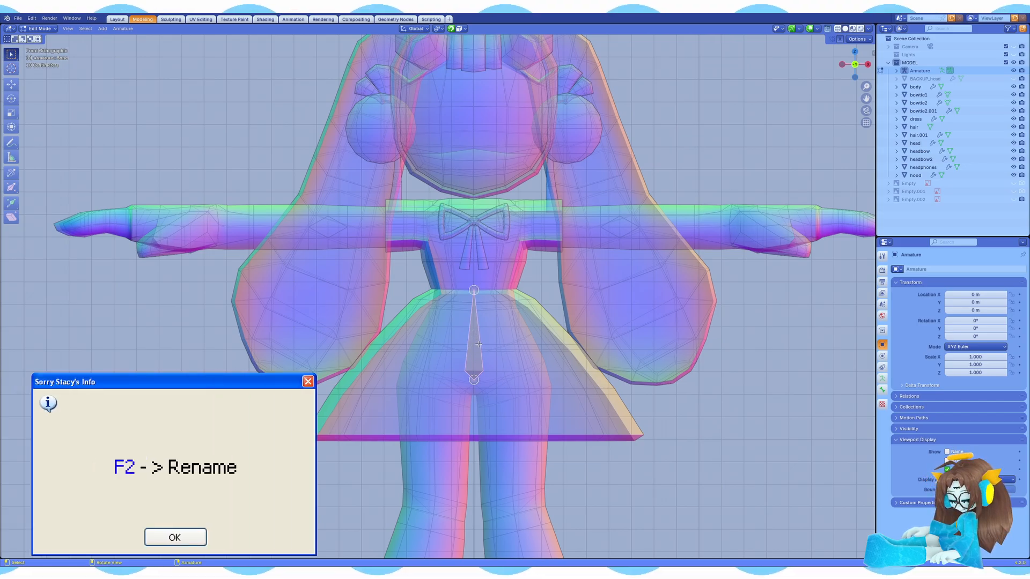
Step: Rename the pelvis bone
{"action": "key", "text": "g"}
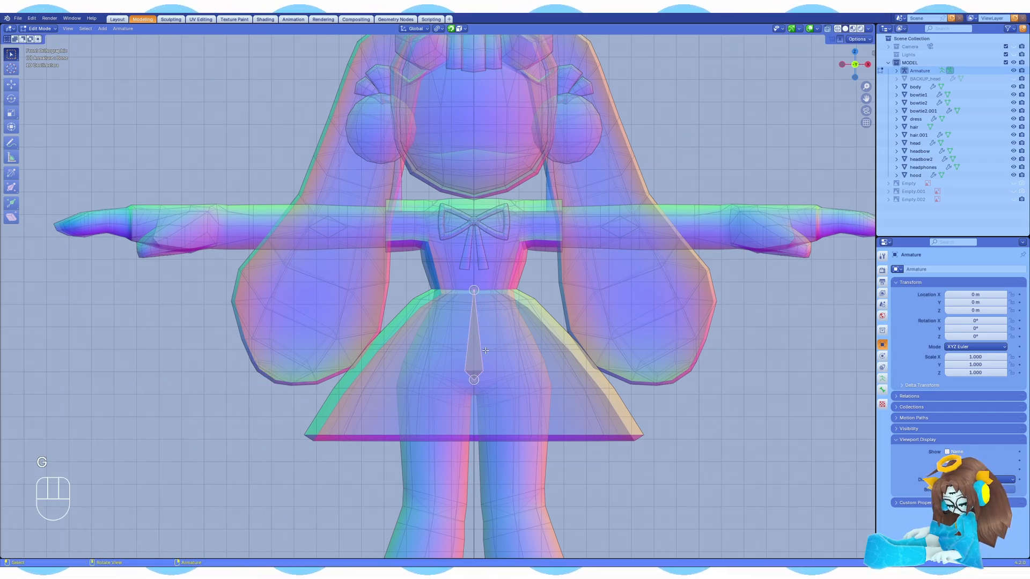
{"action": "key", "text": "F2"}
{"action": "key", "text": "Return"}
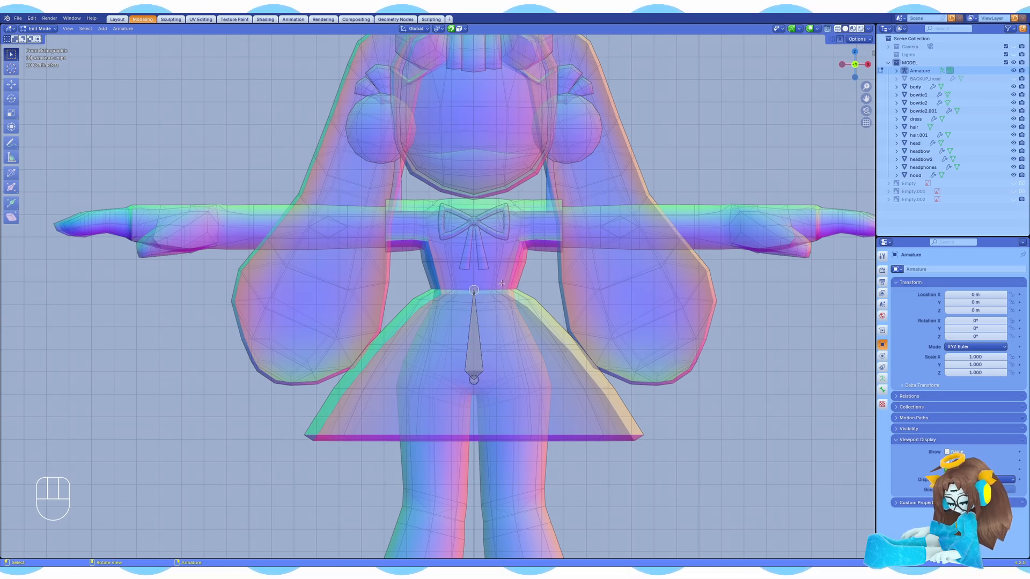
Step: Extrude a bone along Z from the waist joint up to the neck and rename it chest
{"action": "key", "text": "e"}
{"action": "key", "text": "z"}
{"action": "key", "text": "z"}
{"action": "key", "text": "z"}
{"action": "key", "text": "z"}
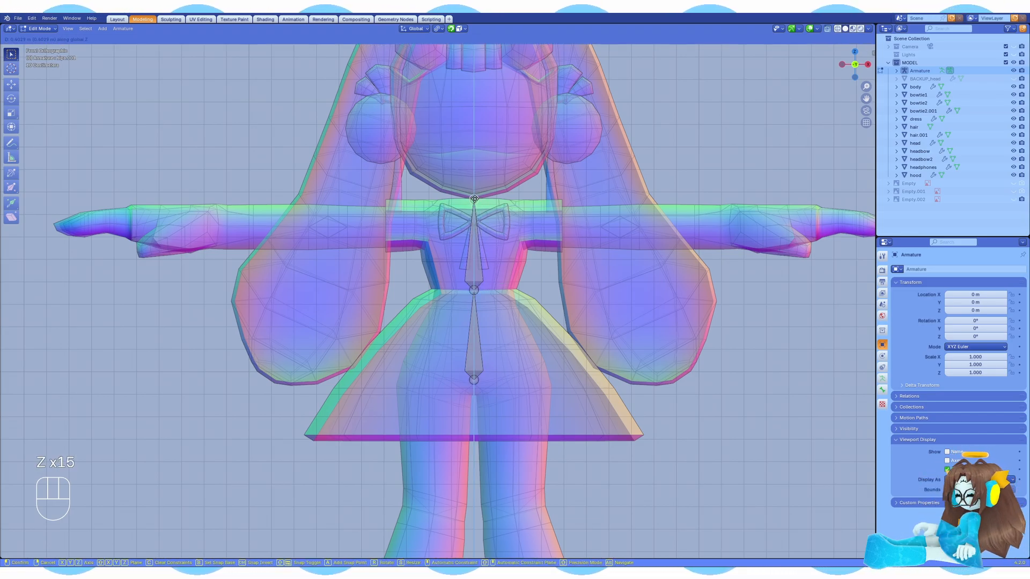
{"action": "left_click", "coordinate": [474, 199]}
{"action": "key", "text": "F2"}
{"action": "type", "text": "chest"}
{"action": "key", "text": "Return"}
Step: Extrude a bone along Z from the neck joint to the top of the skull and name it head
{"action": "scroll", "coordinate": [527, 292], "scroll_direction": "up", "scroll_amount": 1, "text": "shift"}
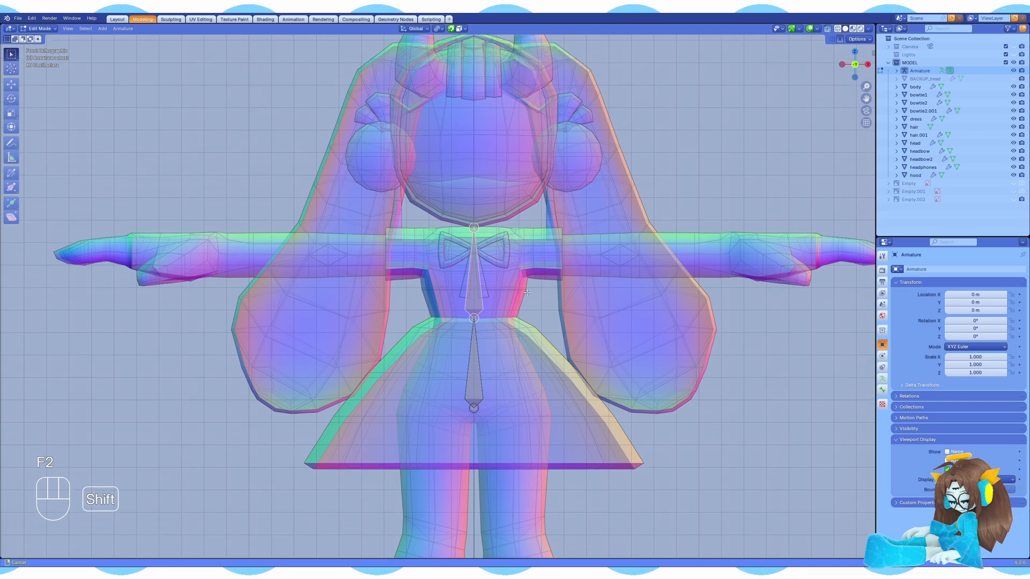
{"action": "middle_click_drag", "start_coordinate": [527, 292], "coordinate": [518, 380], "text": "shift"}
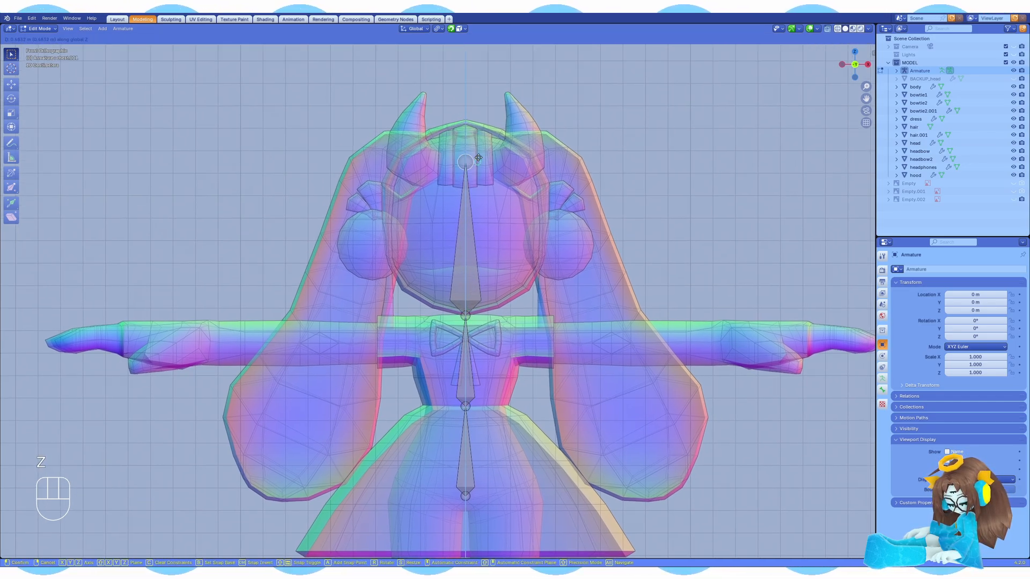
{"action": "left_click", "coordinate": [467, 115]}
{"action": "key", "text": "F2"}
{"action": "type", "text": "head"}
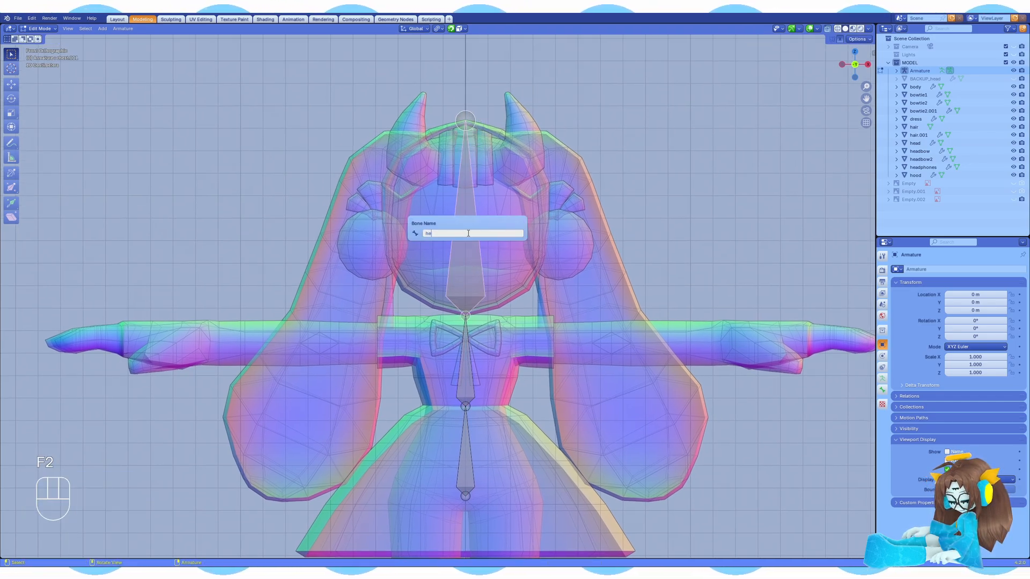
{"action": "key", "text": "Return"}
Step: Duplicate the chest bone, clear the copy's parent, and place it beside the torso
{"action": "middle_click_drag", "start_coordinate": [468, 383], "coordinate": [479, 326], "text": "shift"}
{"action": "left_click", "coordinate": [479, 327]}
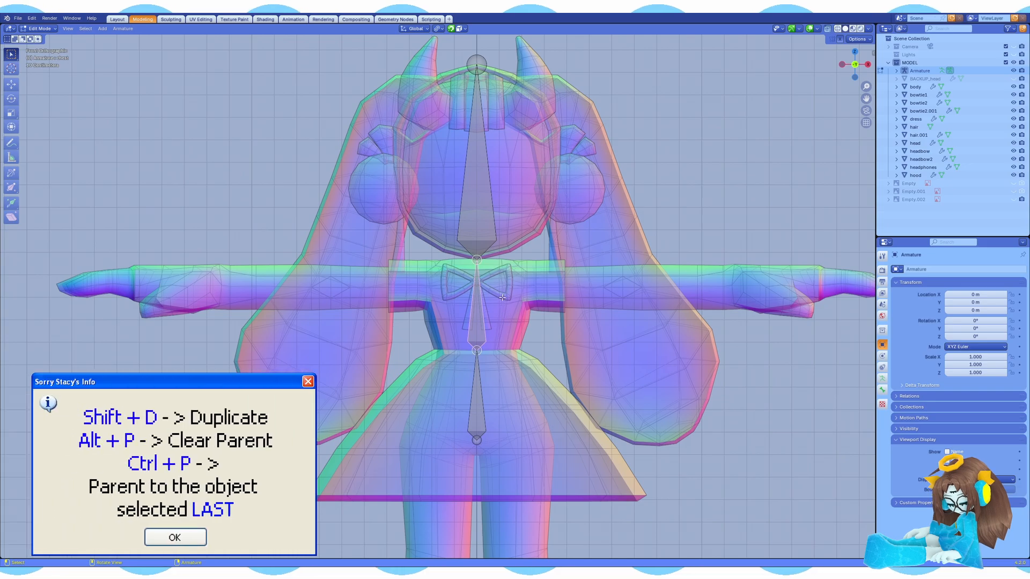
{"action": "key", "text": "shift+d"}
{"action": "key", "text": "alt+p"}
{"action": "left_click", "coordinate": [530, 307]}
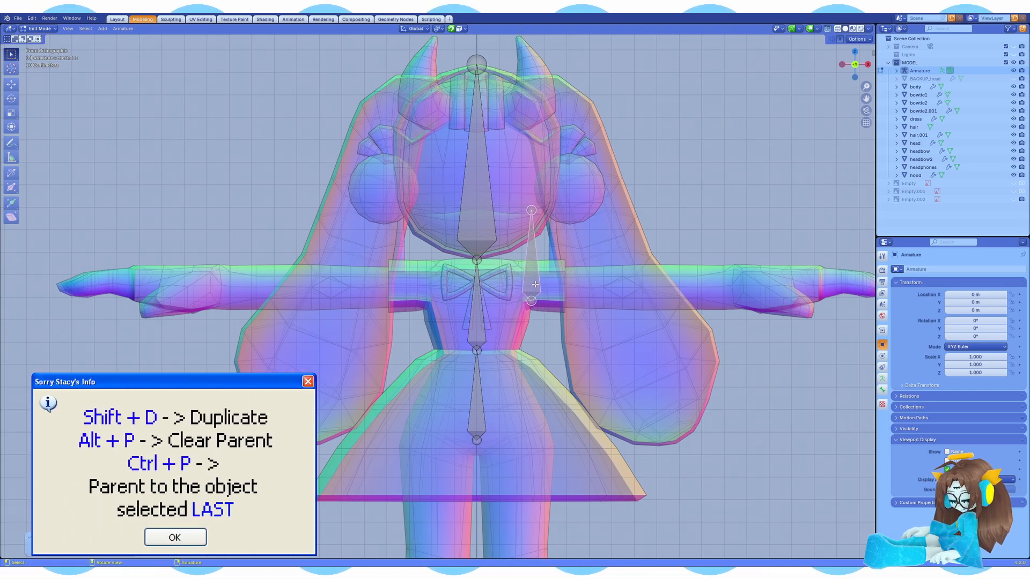
Step: Rotate the duplicated bone 90° about X and 90° about Z so it points along the arm
{"action": "key", "text": "r"}
{"action": "key", "text": "x"}
{"action": "key", "text": "9"}
{"action": "key", "text": "0"}
{"action": "key", "text": "Return"}
{"action": "key", "text": "r"}
{"action": "key", "text": "z"}
{"action": "key", "text": "9"}
{"action": "key", "text": "0"}
{"action": "key", "text": "Return"}
Step: Move and shorten the duplicated bone so it slopes outward beside the bow in the upper chest
{"action": "key", "text": "g"}
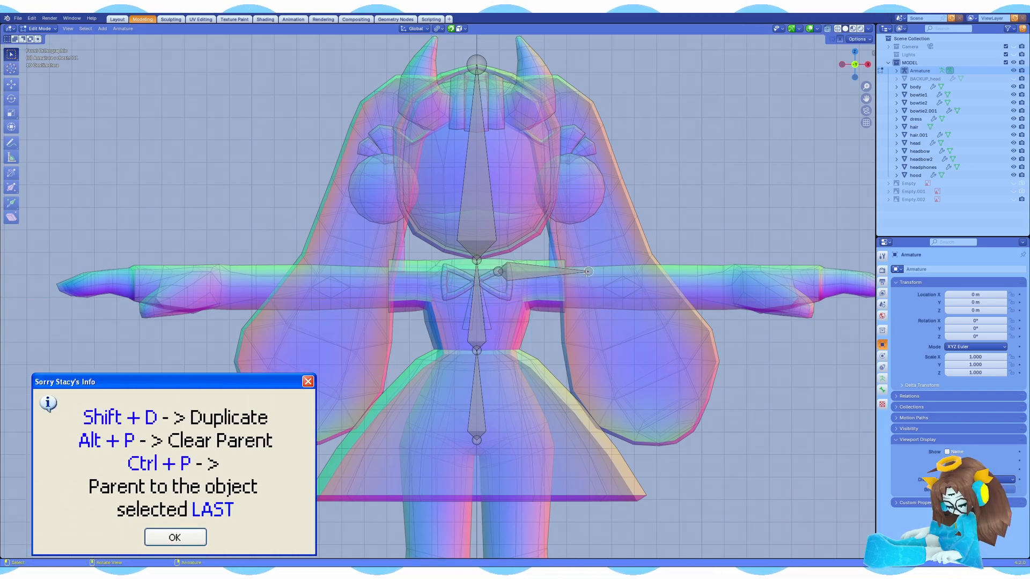
{"action": "scroll", "coordinate": [498, 273], "scroll_direction": "up", "scroll_amount": 5}
{"action": "left_click", "coordinate": [489, 254]}
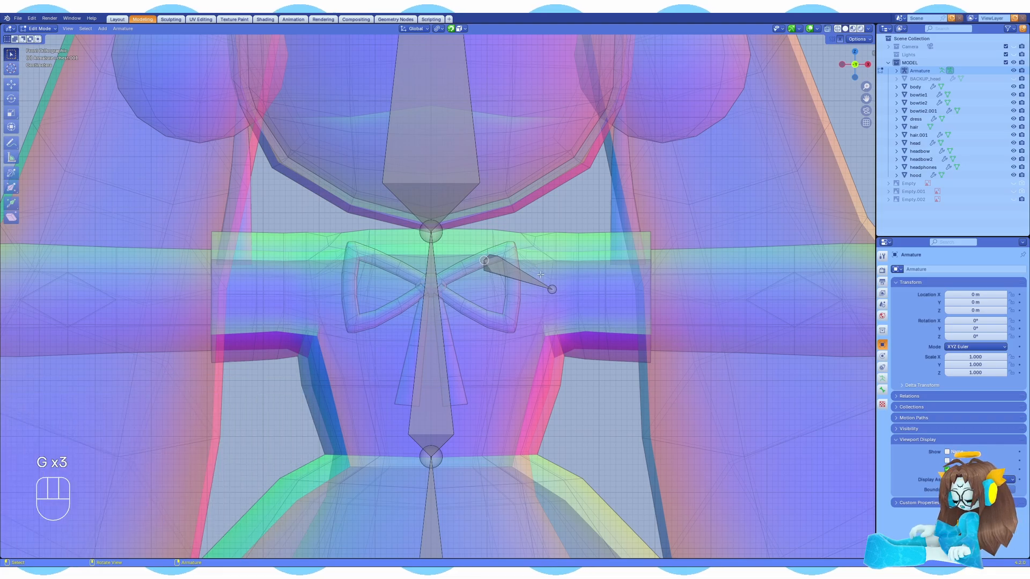
Step: Reposition the duplicated bone between chest and arm, adjusting its depth from above and its height from the front
{"action": "middle_click_drag", "start_coordinate": [493, 257], "coordinate": [558, 429]}
{"action": "key", "text": "KP_7"}
{"action": "key", "text": "g"}
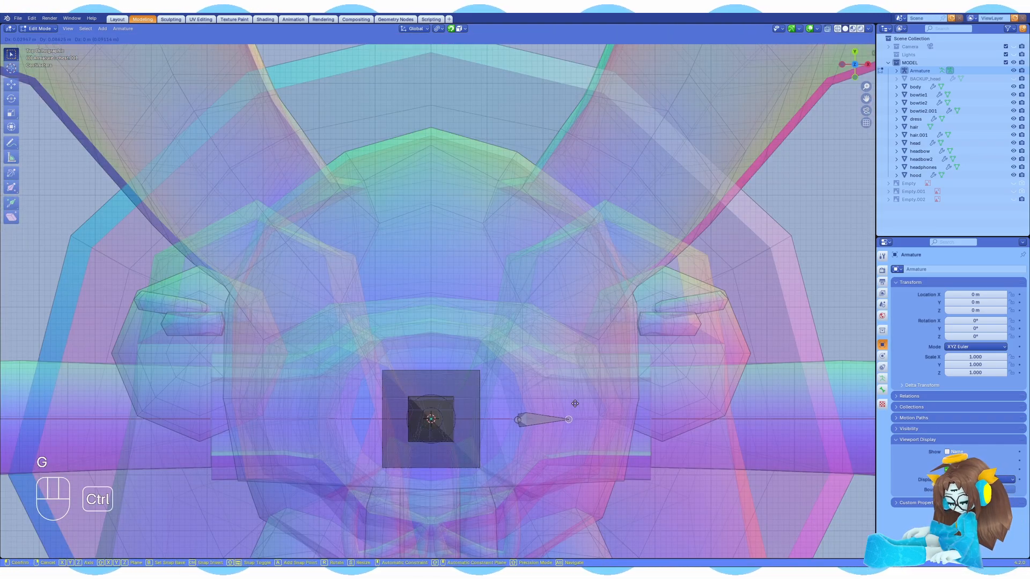
{"action": "left_click", "coordinate": [574, 404], "text": "ctrl"}
{"action": "key", "text": "KP_1"}
{"action": "key", "text": "g"}
{"action": "left_click", "coordinate": [452, 272]}
Step: Hide the bowtie objects and move the small bone's inner joint closer to the neck with the meshes opaque
{"action": "left_click", "coordinate": [1013, 111]}
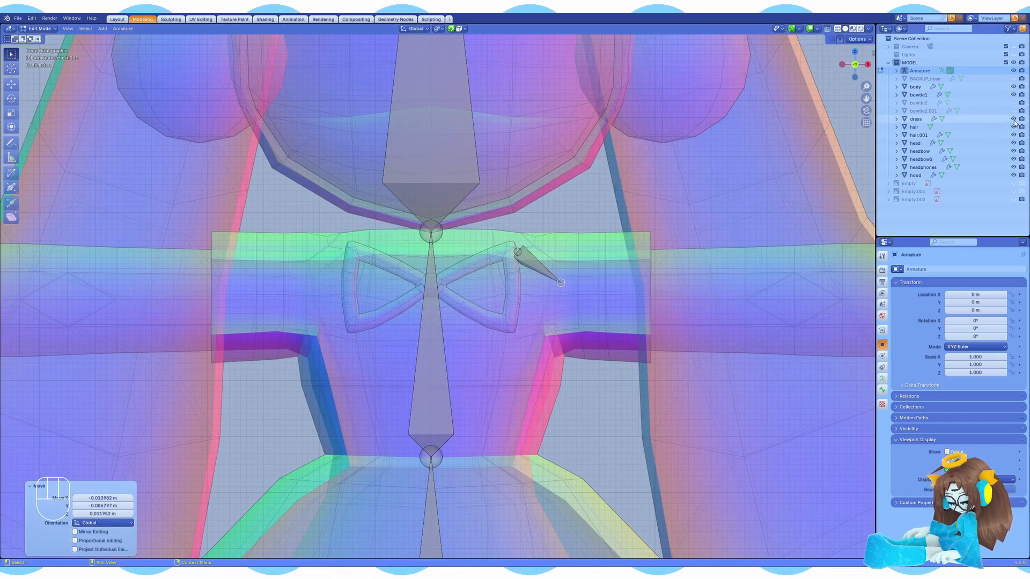
{"action": "left_click", "coordinate": [1013, 95]}
{"action": "left_click", "coordinate": [518, 252]}
{"action": "key", "text": "alt+z"}
{"action": "key", "text": "g"}
{"action": "left_click", "coordinate": [493, 253]}
{"action": "middle_click_drag", "start_coordinate": [493, 254], "coordinate": [448, 308]}
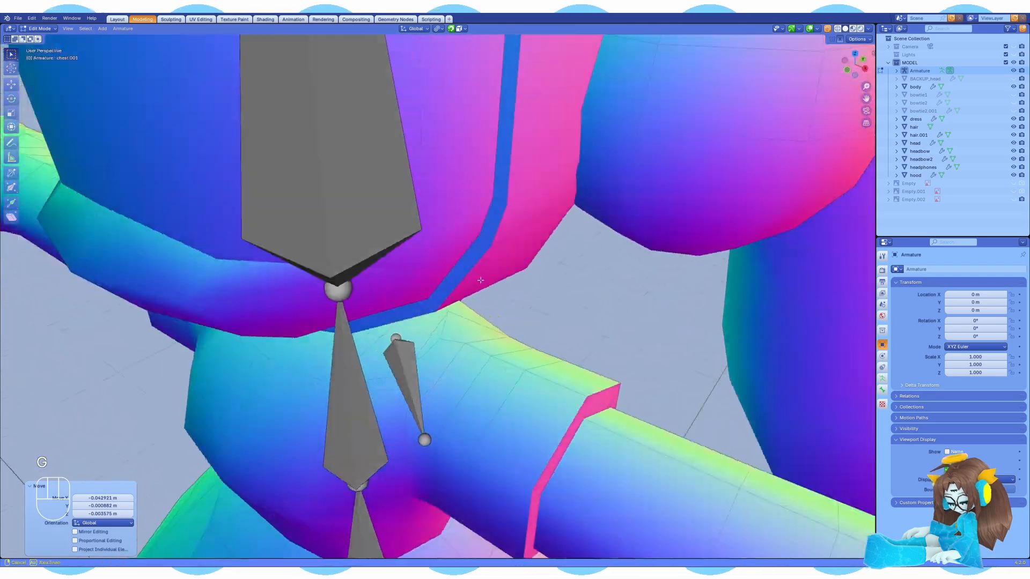
Step: Move the small bone's outer joint slightly up and inward in the front view
{"action": "key", "text": "KP_1"}
{"action": "left_click", "coordinate": [560, 283]}
{"action": "key", "text": "g"}
{"action": "left_click", "coordinate": [557, 278]}
{"action": "middle_click_drag", "start_coordinate": [556, 279], "coordinate": [501, 338]}
{"action": "key", "text": "g"}
{"action": "left_click", "coordinate": [498, 405]}
{"action": "key", "text": "ctrl+z"}
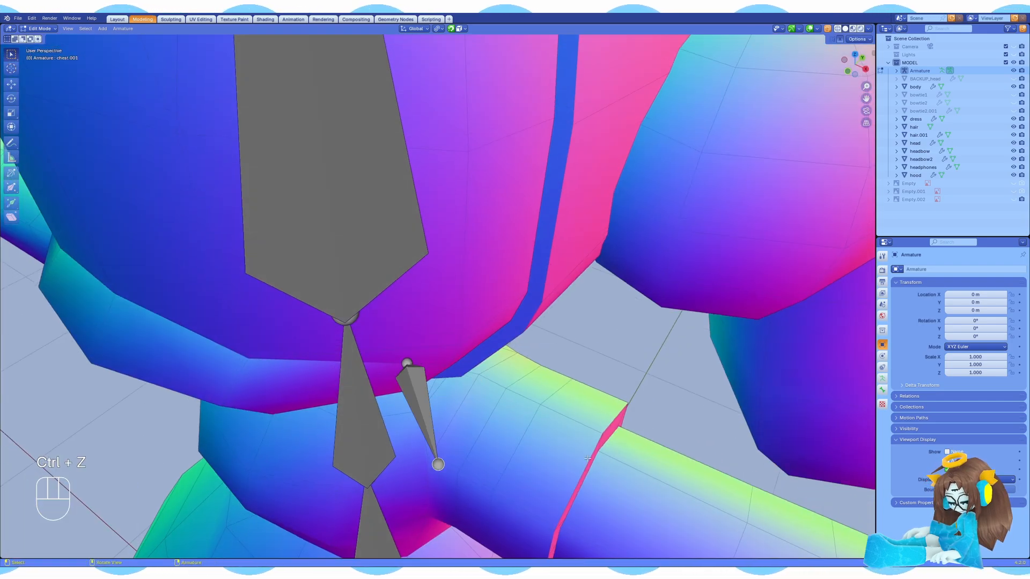
Step: Adjust the depth of the small bone's outer joint from the side view without snapping
{"action": "key", "text": "KP_3"}
{"action": "key", "text": "g"}
{"action": "left_click", "coordinate": [513, 306], "text": "ctrl"}
Step: Move the small bone's inner joint to the top of the chest, just beside the neck
{"action": "key", "text": "KP_1"}
{"action": "scroll", "coordinate": [514, 307], "scroll_direction": "down", "scroll_amount": 3}
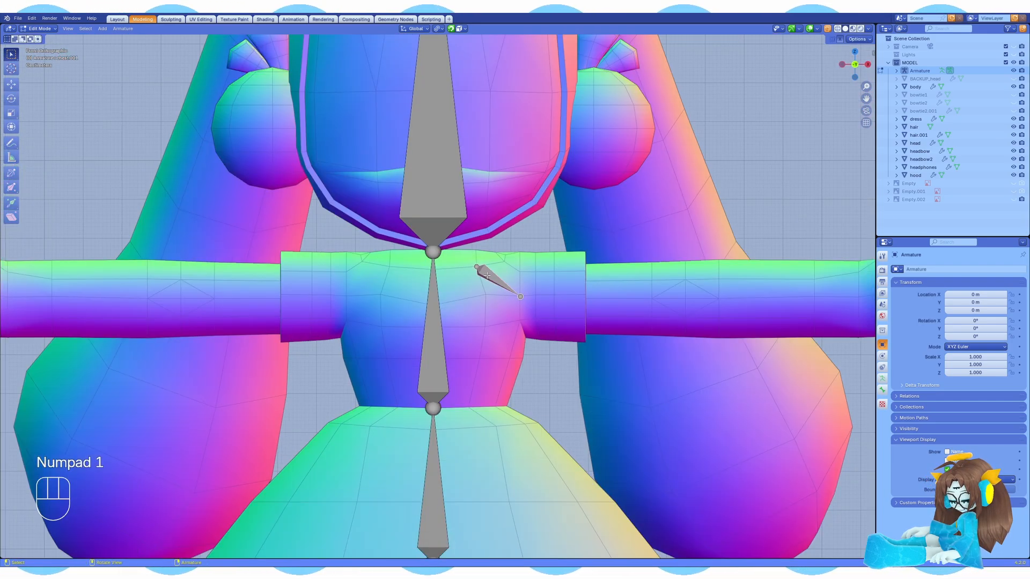
{"action": "left_click", "coordinate": [468, 271]}
{"action": "key", "text": "g"}
{"action": "left_click", "coordinate": [470, 263]}
{"action": "key", "text": "g"}
{"action": "left_click", "coordinate": [463, 266]}
Step: Raise the small bone's outer joint for a gentler slope toward the arm and check it through the mesh
{"action": "left_click", "coordinate": [499, 289]}
{"action": "key", "text": "g"}
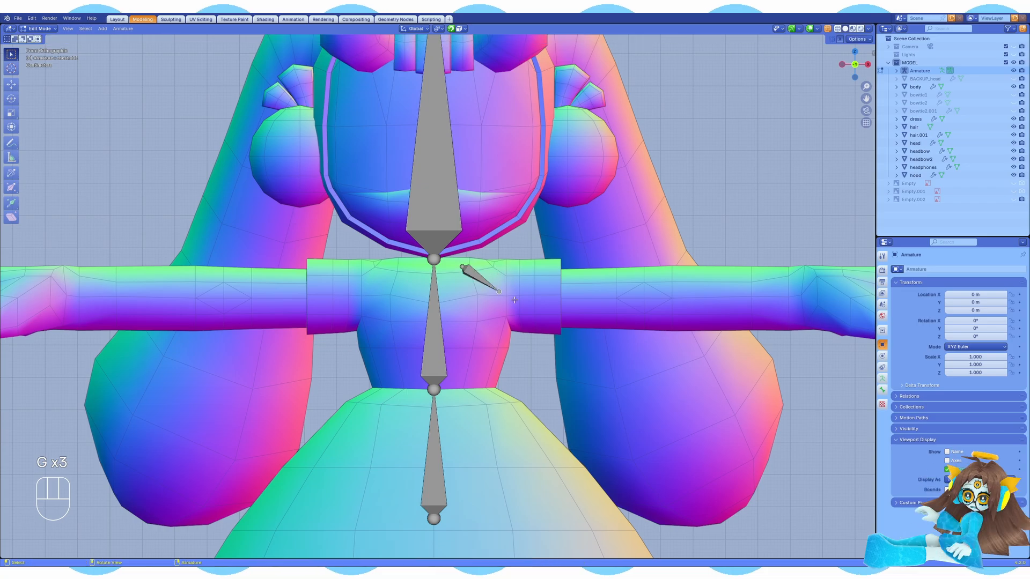
{"action": "left_click", "coordinate": [513, 288]}
{"action": "key", "text": "alt+z"}
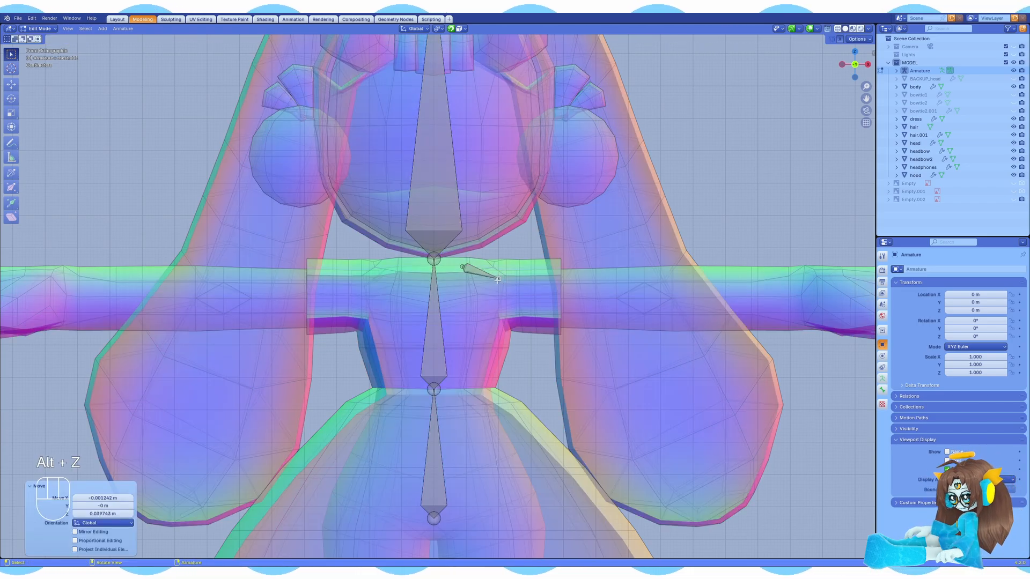
{"action": "key", "text": "alt+z"}
Step: Rename the small bone between the neck and the arm to shoulder
{"action": "scroll", "coordinate": [515, 290], "scroll_direction": "down", "scroll_amount": 4}
{"action": "middle_click_drag", "start_coordinate": [515, 290], "coordinate": [496, 301], "text": "shift"}
{"action": "scroll", "coordinate": [526, 280], "scroll_direction": "up", "scroll_amount": 4}
{"action": "key", "text": "KP_1"}
{"action": "left_click", "coordinate": [504, 267]}
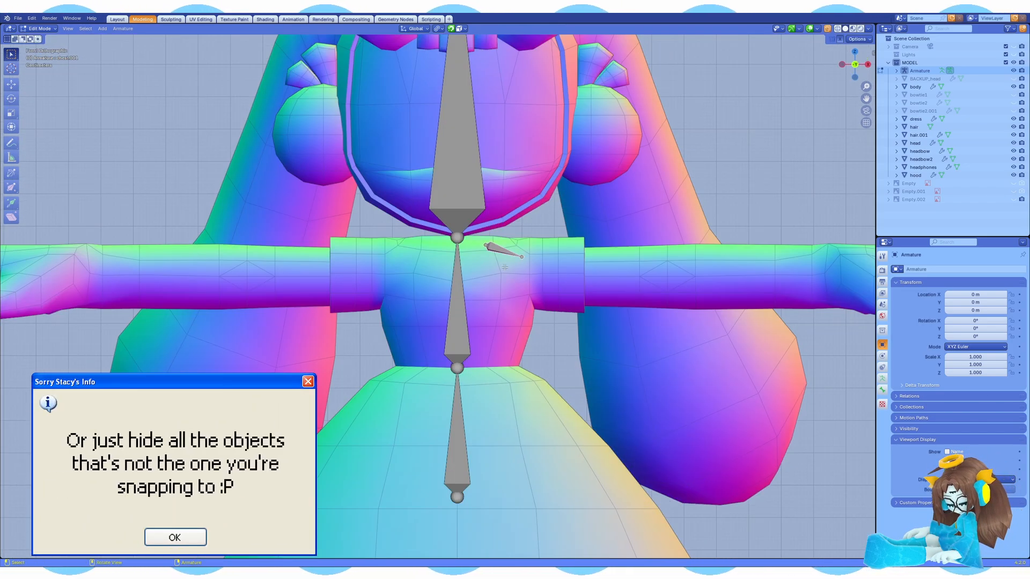
{"action": "key", "text": "F2"}
{"action": "type", "text": "shoulder"}
{"action": "key", "text": "Return"}
Step: Parent the shoulder bone to the chest bone while keeping its offset
{"action": "left_click", "coordinate": [458, 287], "text": "shift"}
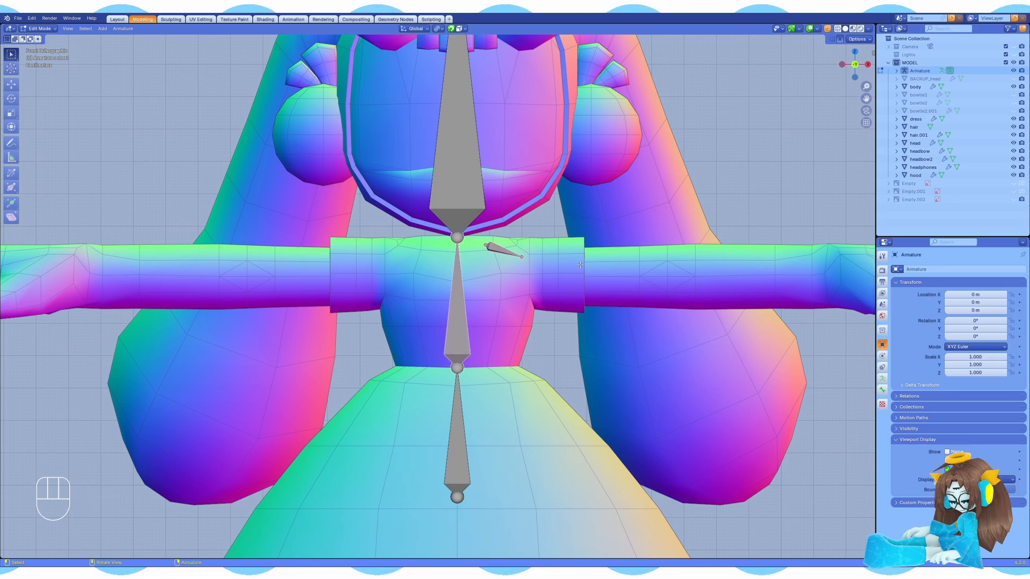
{"action": "key", "text": "ctrl+p"}
{"action": "left_click", "coordinate": [581, 268]}
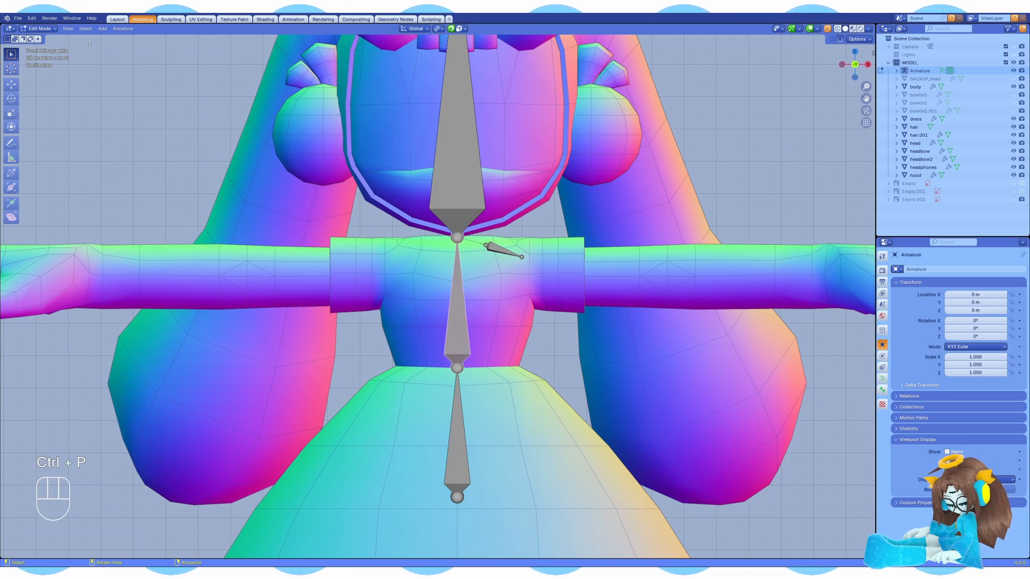
Step: Test the chest bone's rotation in Pose Mode to check what it carries, restore the pose, and save the file
{"action": "key", "text": "ctrl+Tab"}
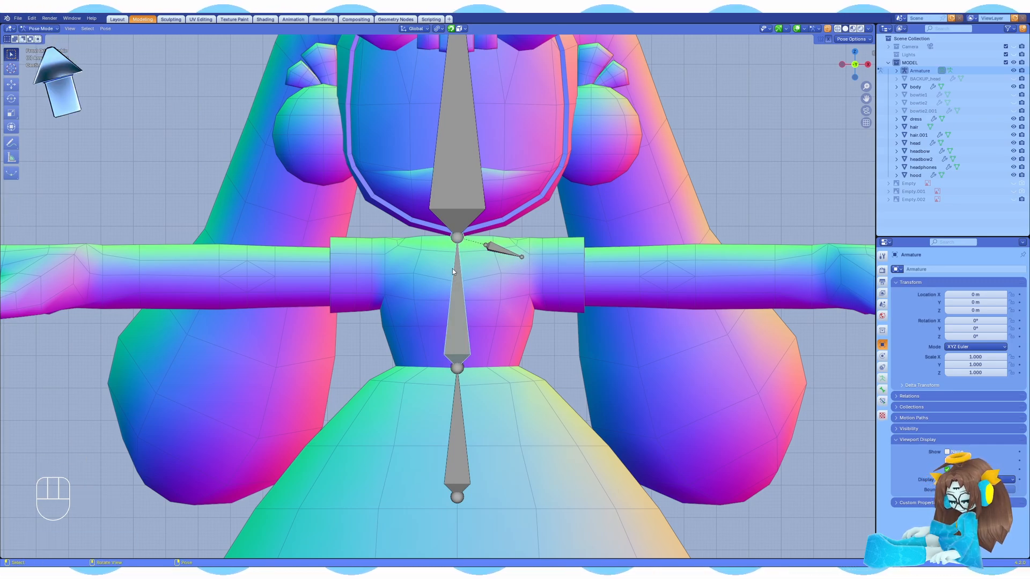
{"action": "key", "text": "r"}
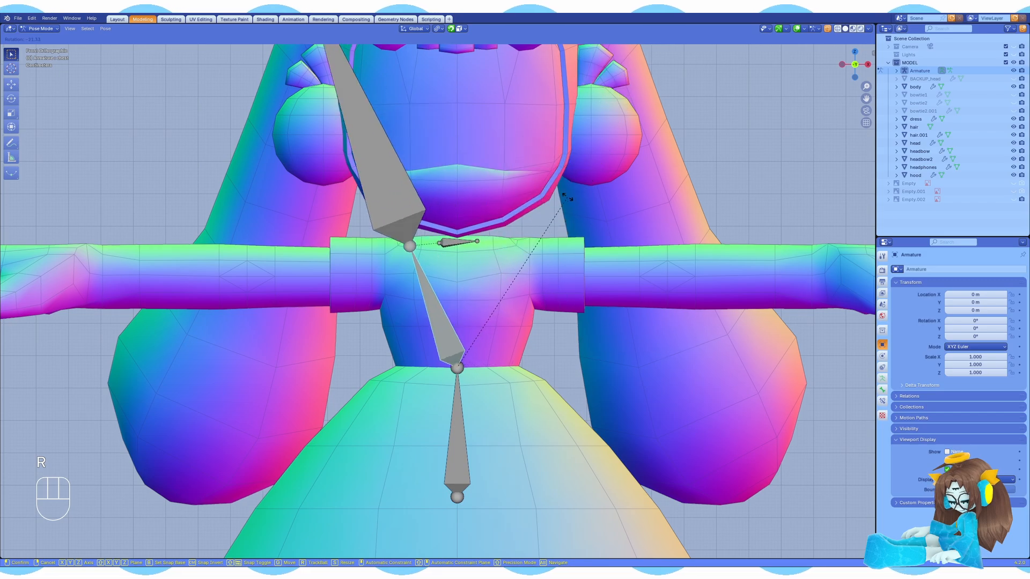
{"action": "right_click", "coordinate": [553, 263]}
{"action": "left_click", "coordinate": [505, 250]}
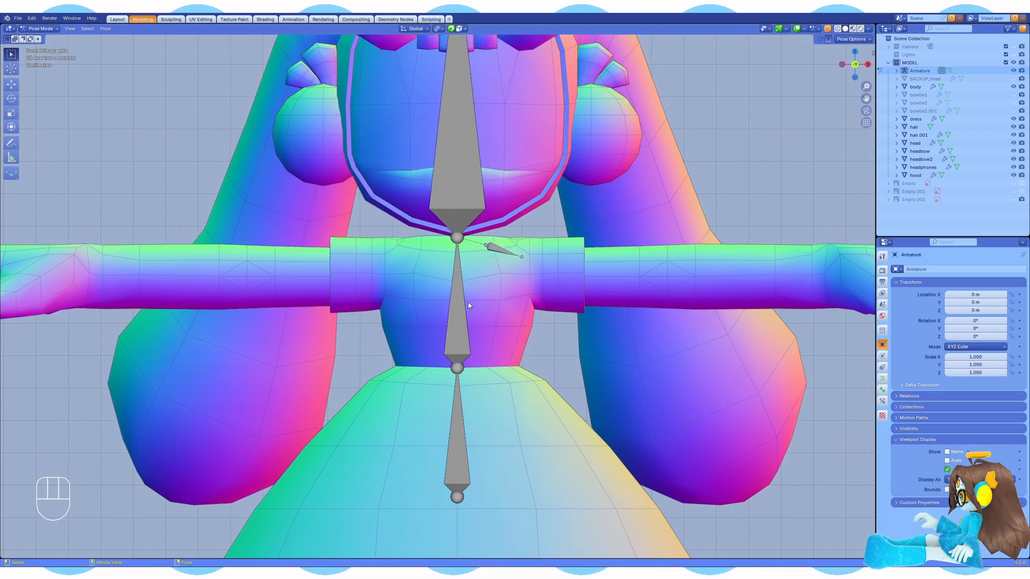
{"action": "key", "text": "r"}
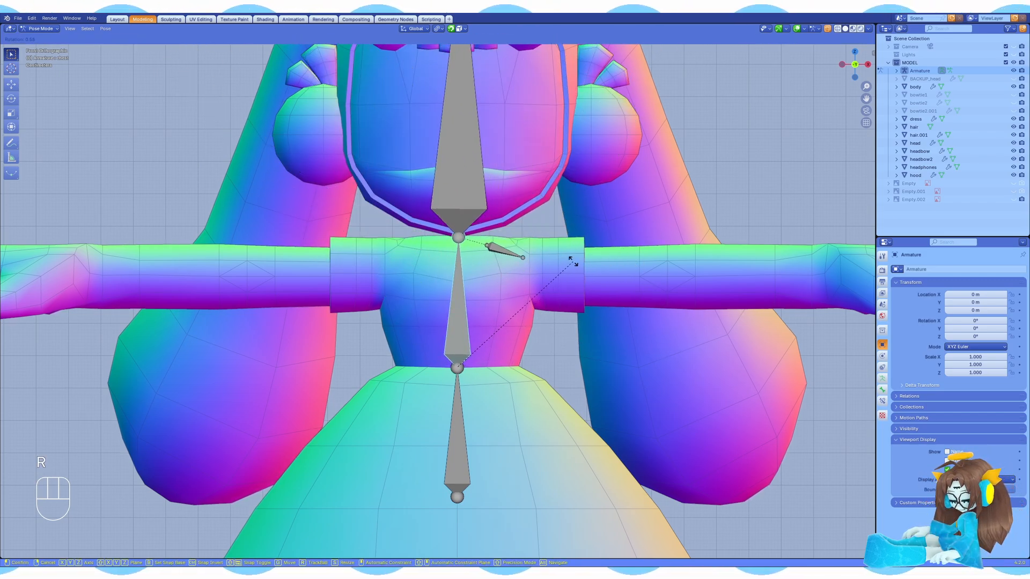
{"action": "right_click", "coordinate": [445, 284]}
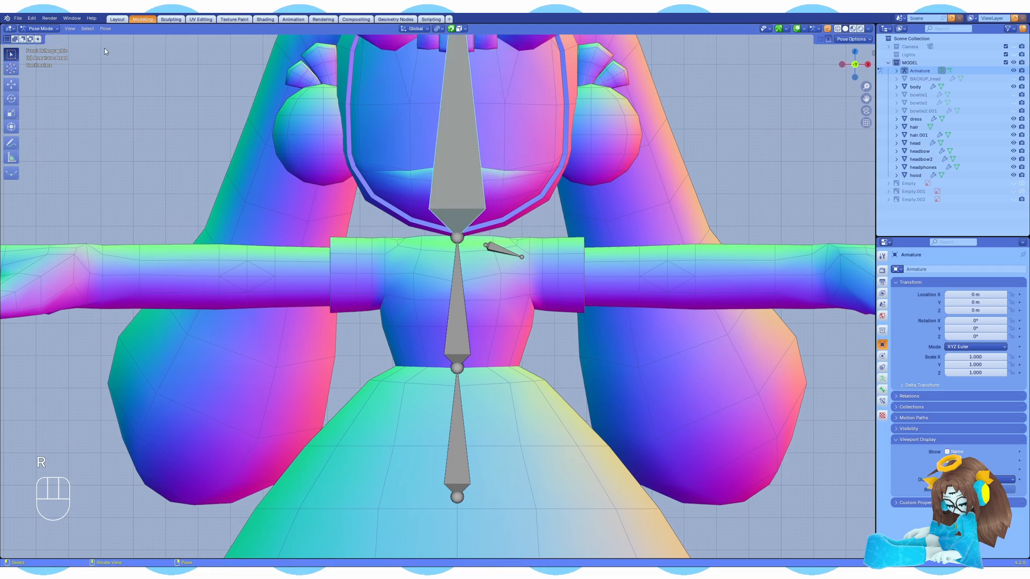
{"action": "key", "text": "ctrl+s"}
{"action": "key", "text": "Tab"}
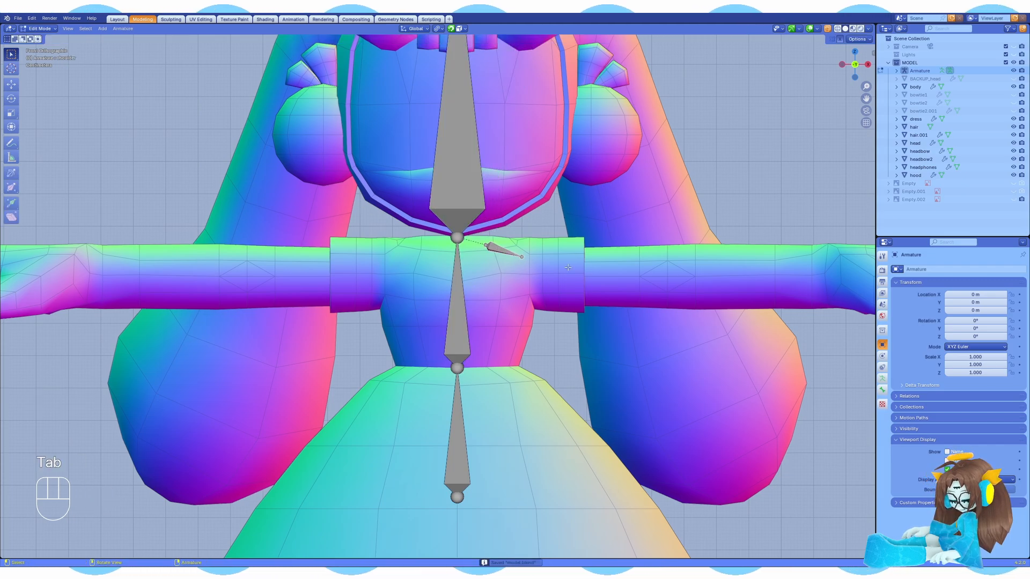
Step: Lower the shoulder bone's outer joint toward the armpit and adjust it along the X axis at the start of the arm
{"action": "scroll", "coordinate": [568, 267], "scroll_direction": "down", "scroll_amount": 2}
{"action": "scroll", "coordinate": [549, 256], "scroll_direction": "up", "scroll_amount": 3}
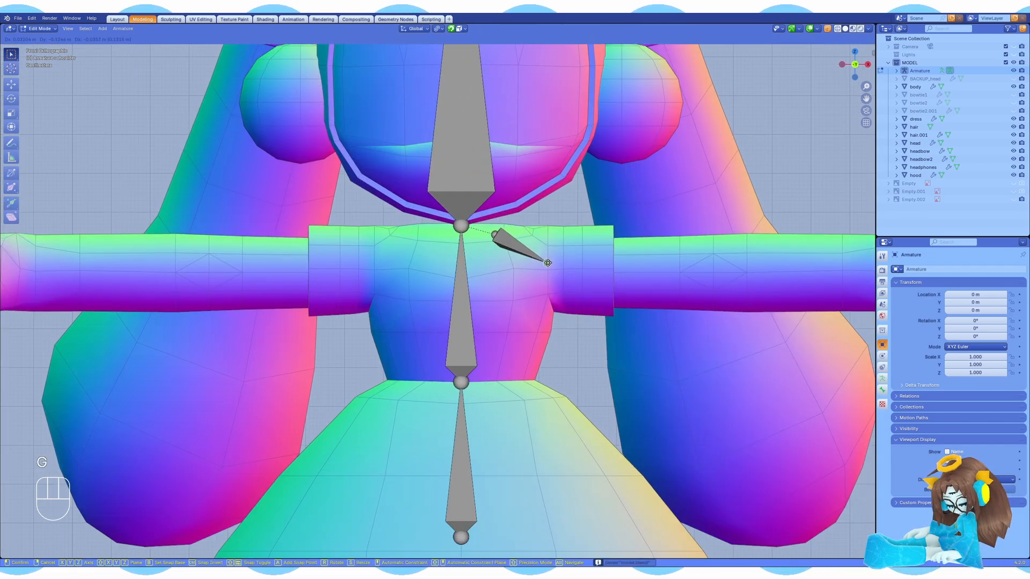
{"action": "key", "text": "z"}
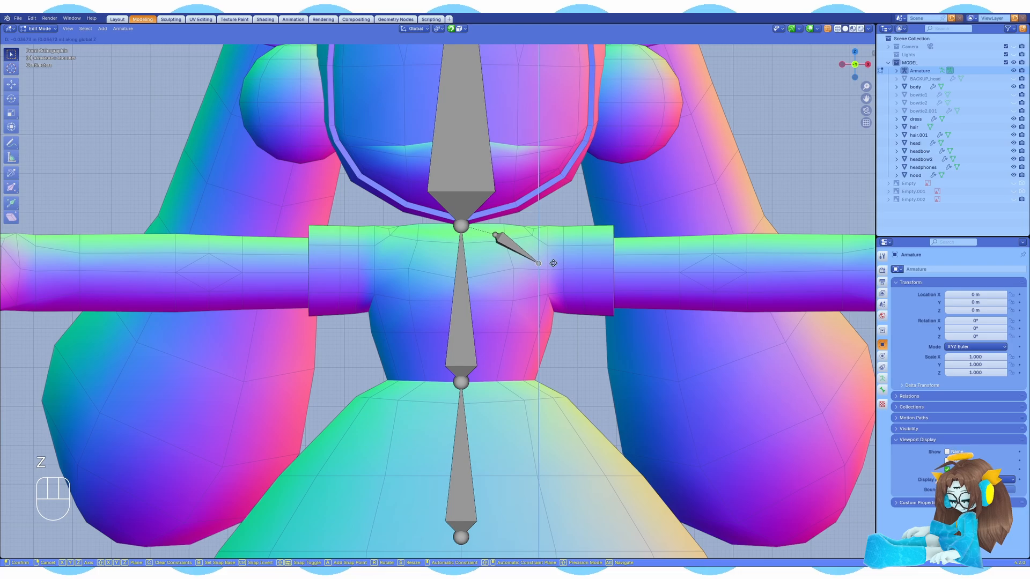
{"action": "left_click", "coordinate": [554, 263]}
{"action": "key", "text": "g"}
{"action": "key", "text": "x"}
{"action": "left_click", "coordinate": [548, 262]}
{"action": "scroll", "coordinate": [548, 263], "scroll_direction": "down", "scroll_amount": 2}
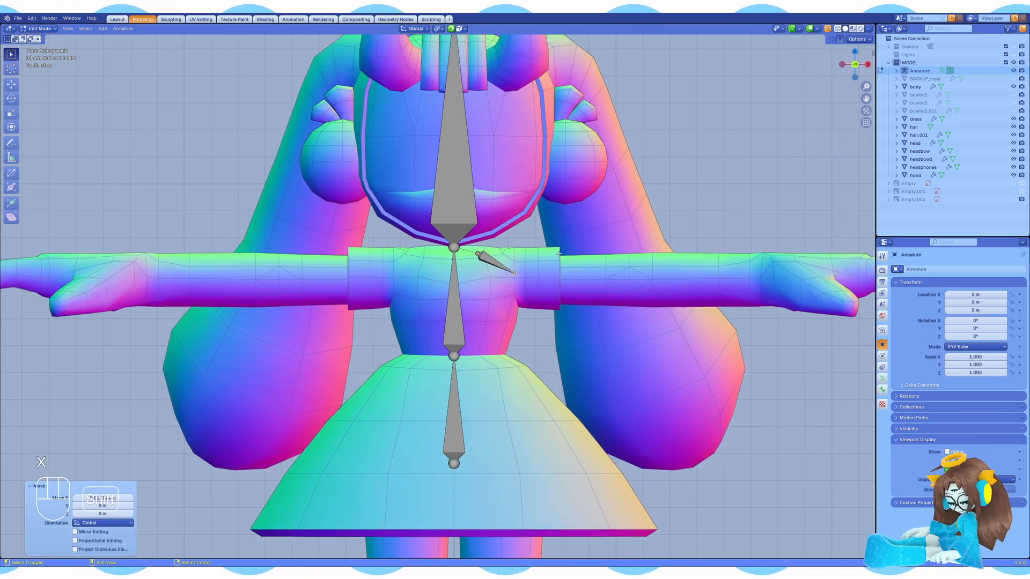
{"action": "middle_click_drag", "start_coordinate": [548, 262], "coordinate": [506, 256], "text": "shift"}
Step: Turn off Deform in the shoulder bone's properties and nudge its outer joint about 0.01 m lower
{"action": "left_click", "coordinate": [804, 405]}
{"action": "left_click", "coordinate": [883, 390]}
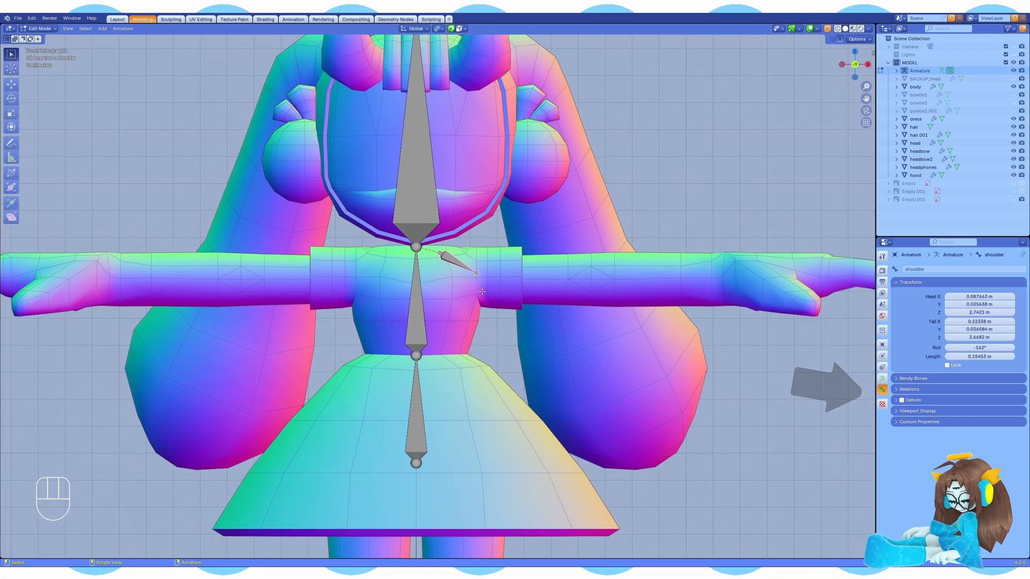
{"action": "scroll", "coordinate": [440, 243], "scroll_direction": "up", "scroll_amount": 2}
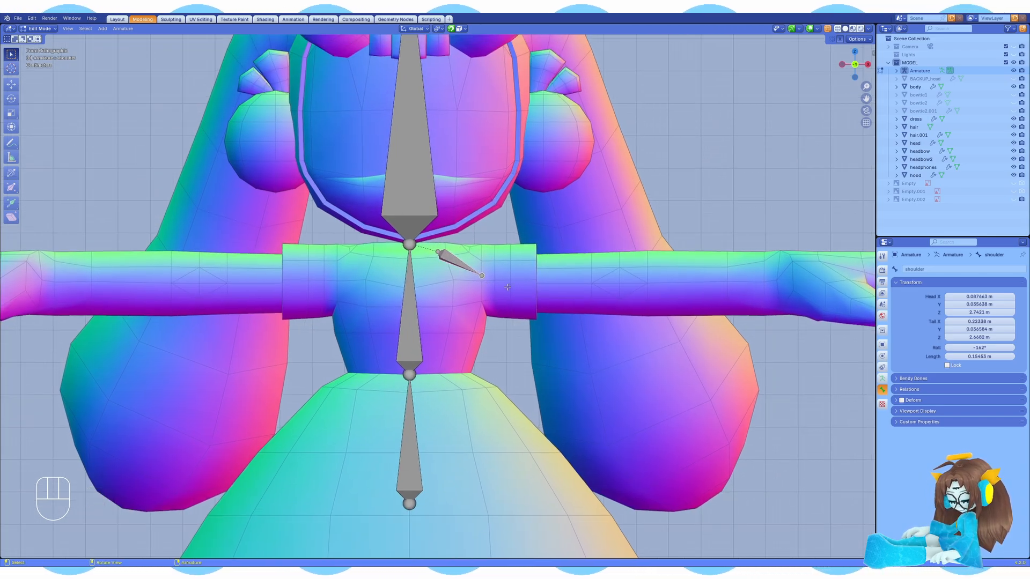
{"action": "middle_click_drag", "start_coordinate": [516, 275], "coordinate": [468, 270], "text": "shift"}
{"action": "key", "text": "g"}
{"action": "left_click", "coordinate": [467, 274]}
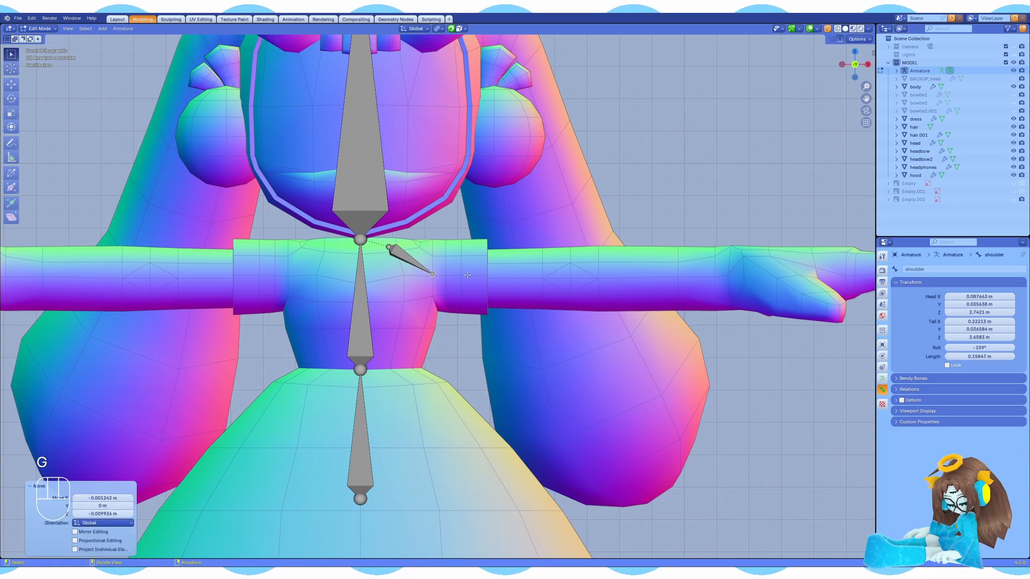
Step: Extrude an upper-arm bone about 0.42 m long from the shoulder's outer joint to the elbow and name it arm
{"action": "key", "text": "e"}
{"action": "key", "text": "x"}
{"action": "left_click", "coordinate": [605, 276]}
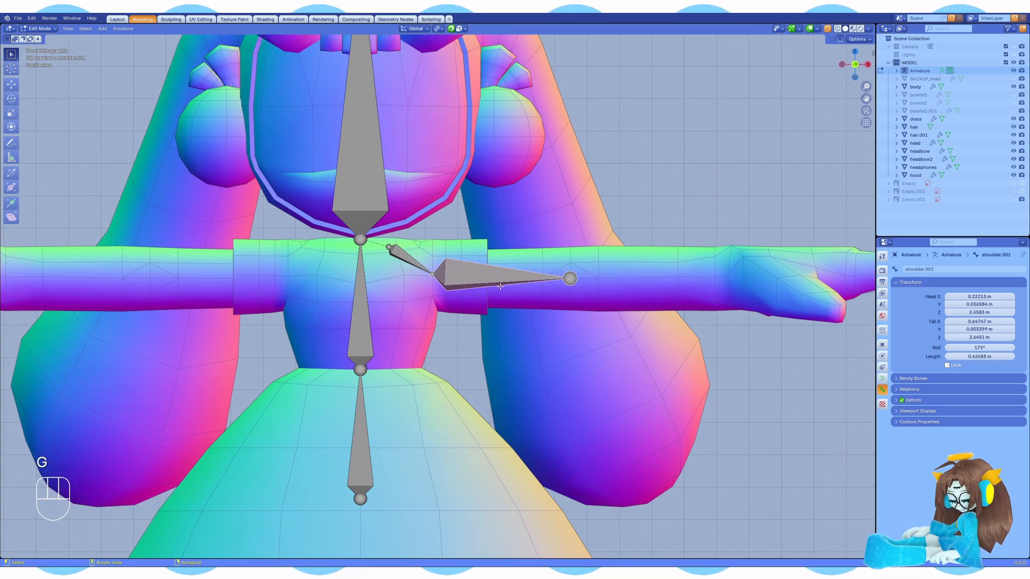
{"action": "key", "text": "F2"}
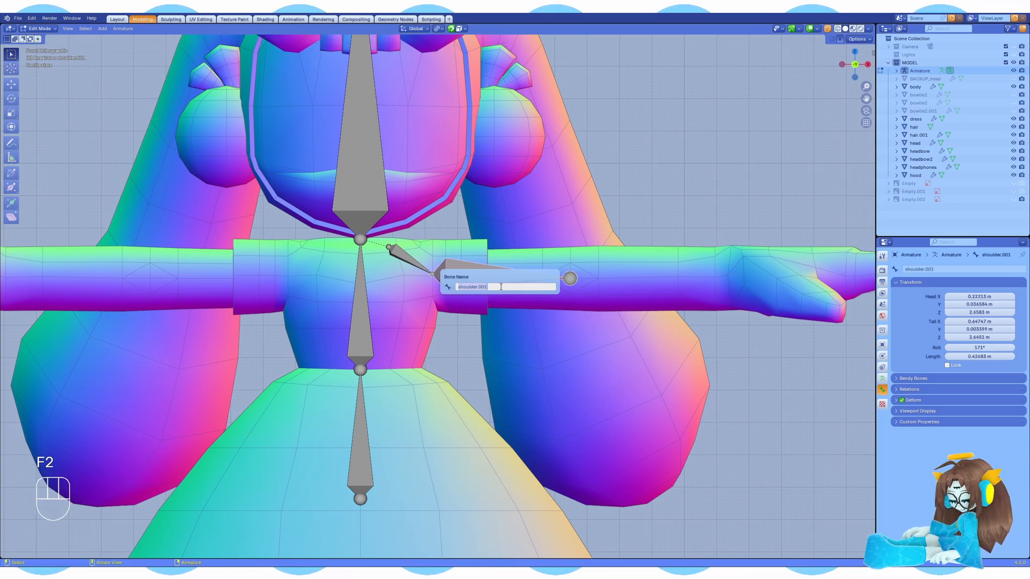
{"action": "type", "text": "arm"}
{"action": "key", "text": "Return"}
Step: Extrude a bone about 0.48 m long from the elbow toward the wrist and name it forearm
{"action": "key", "text": "e"}
{"action": "left_click", "coordinate": [651, 282]}
{"action": "key", "text": "F2"}
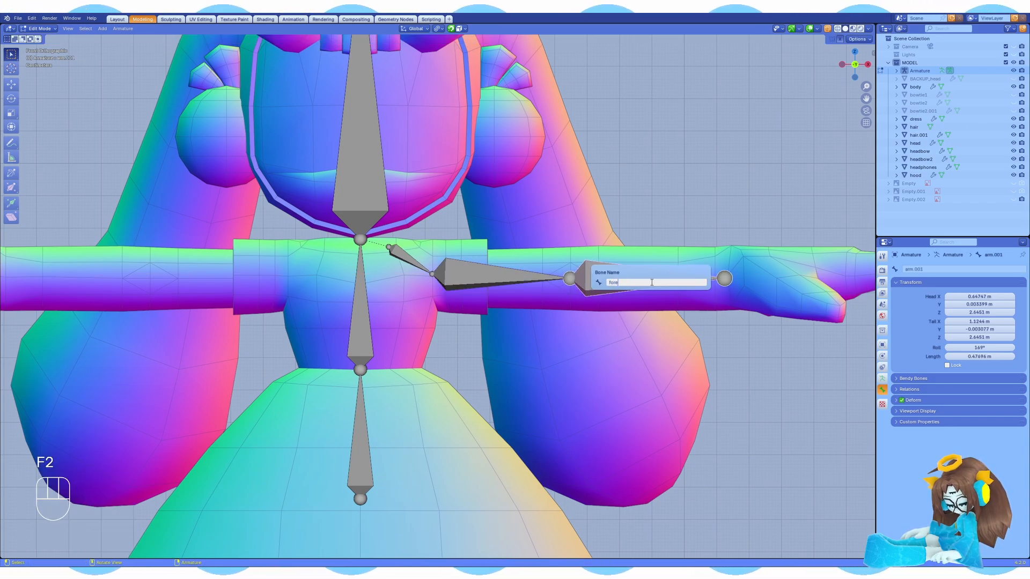
{"action": "type", "text": "forearm"}
{"action": "key", "text": "Return"}
Step: From the top view, shift the forearm's end joint about 0.03 m outward along X to the wrist
{"action": "key", "text": "KP_7"}
{"action": "key", "text": "g"}
{"action": "key", "text": "x"}
{"action": "left_click", "coordinate": [481, 325]}
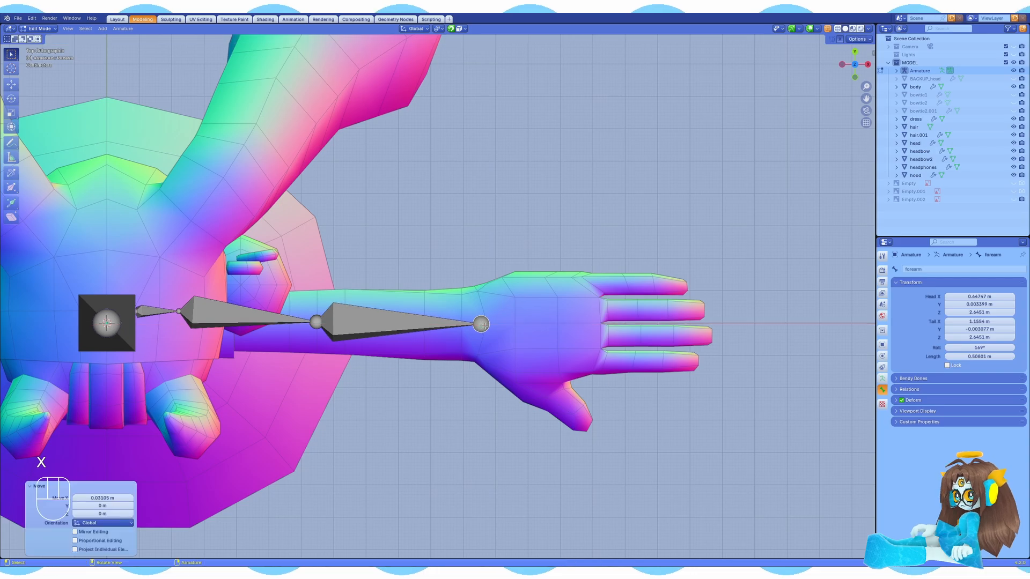
Step: Extrude a bone about 0.36 m long along X from the wrist through the palm, name it hand, and save the file
{"action": "key", "text": "e"}
{"action": "key", "text": "x"}
{"action": "left_click", "coordinate": [598, 325]}
{"action": "left_click", "coordinate": [549, 327]}
{"action": "key", "text": "F2"}
{"action": "type", "text": "hand"}
{"action": "key", "text": "Return"}
{"action": "key", "text": "KP_1"}
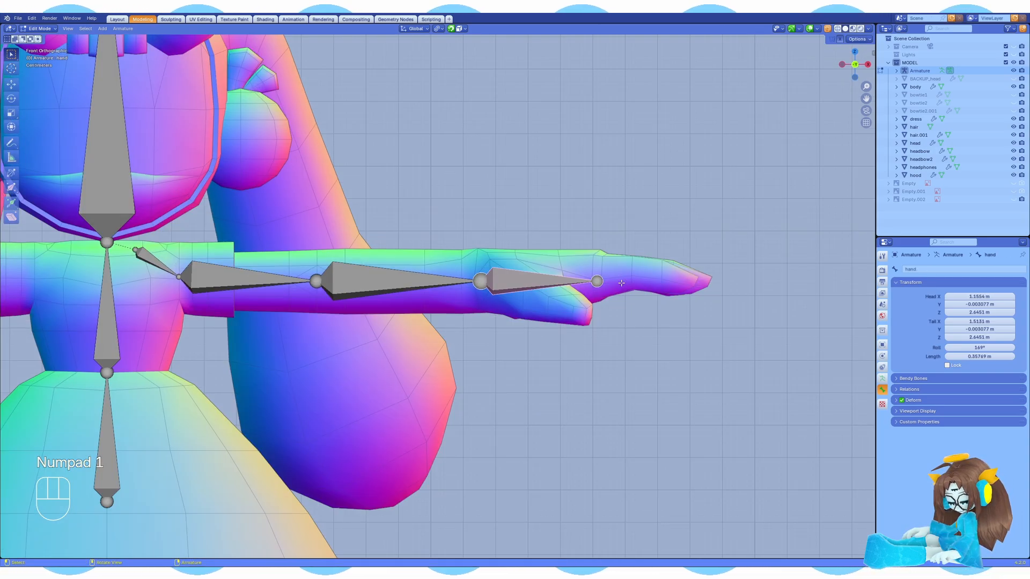
{"action": "scroll", "coordinate": [252, 164], "scroll_direction": "down", "scroll_amount": 3}
{"action": "key", "text": "ctrl+s"}
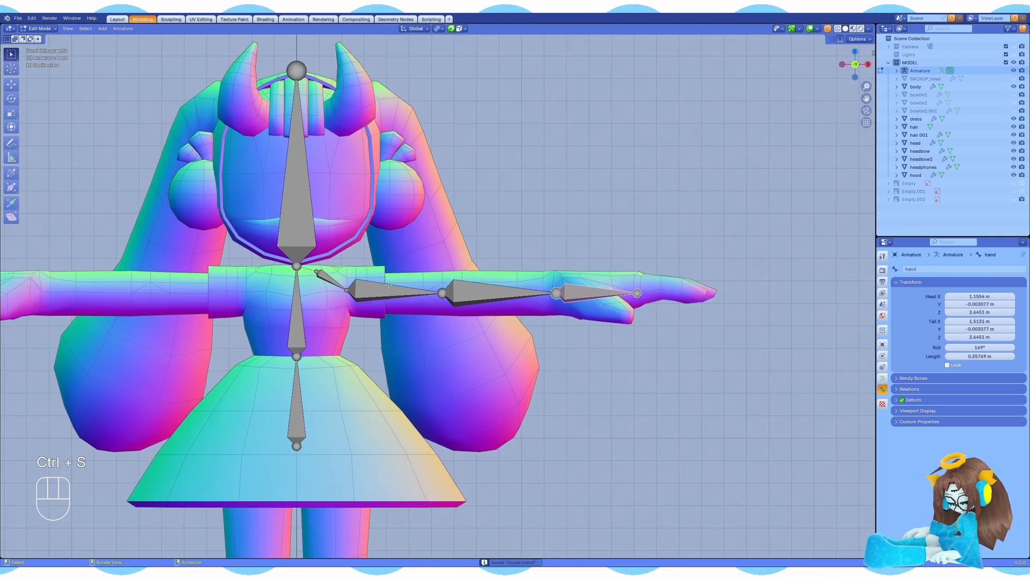
Step: Test the arm bone's rotation about its local X axis in Pose Mode, restoring the pose each time
{"action": "key", "text": "ctrl+Tab"}
{"action": "left_click", "coordinate": [377, 299]}
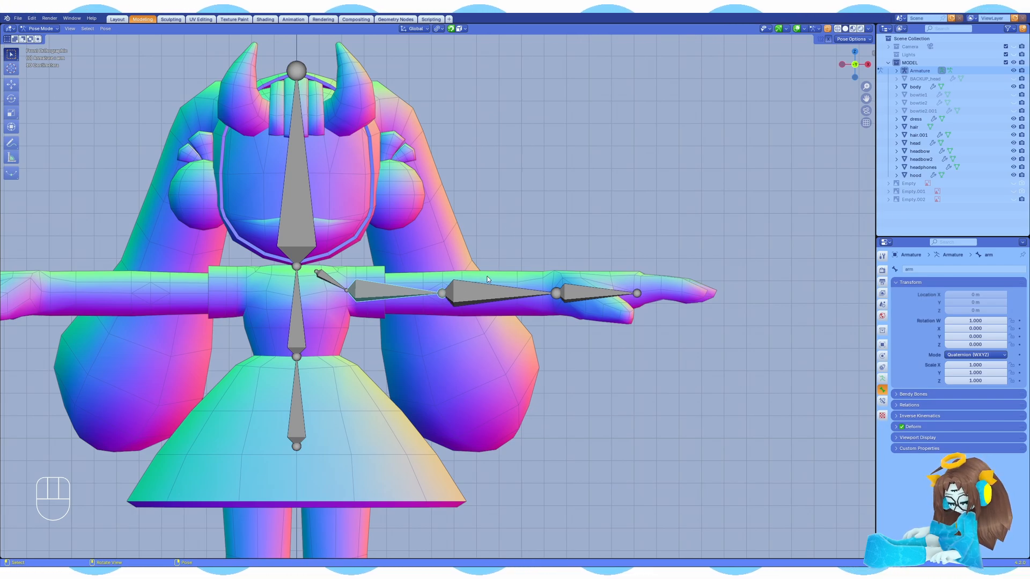
{"action": "key", "text": "r"}
{"action": "key", "text": "x"}
{"action": "key", "text": "x"}
{"action": "right_click", "coordinate": [503, 380]}
{"action": "middle_click_drag", "start_coordinate": [503, 380], "coordinate": [533, 235]}
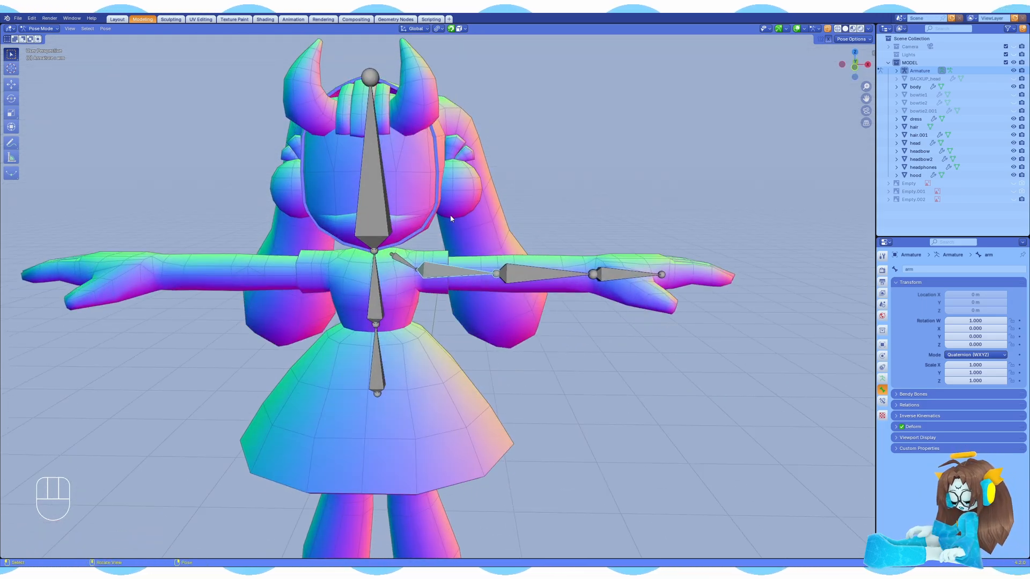
{"action": "key", "text": "r"}
{"action": "key", "text": "x"}
{"action": "key", "text": "x"}
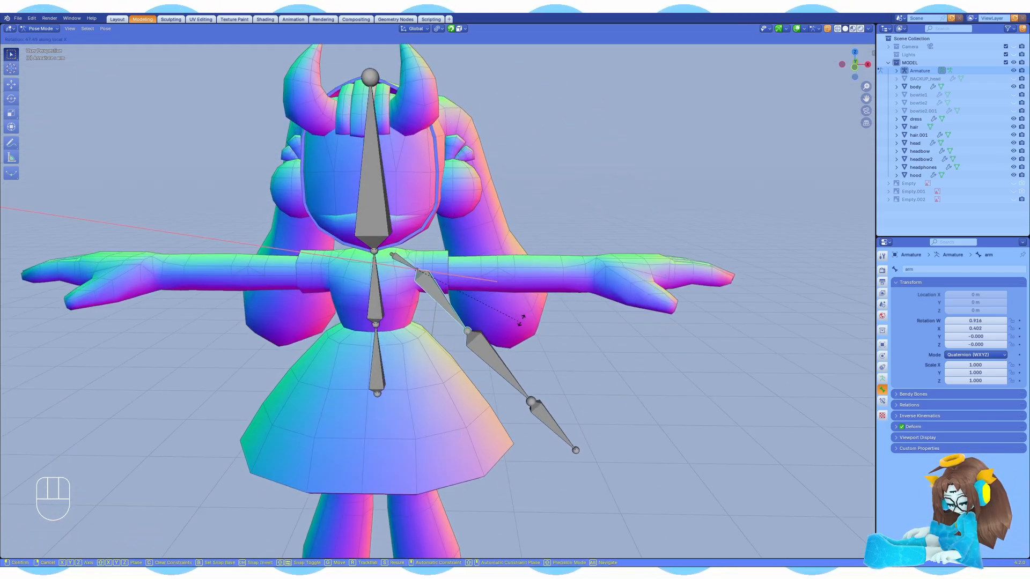
{"action": "right_click", "coordinate": [536, 347]}
Step: Test the rotation of the forearm and hand bones about the X axis, restore their poses, and return to Edit Mode
{"action": "left_click", "coordinate": [538, 277]}
{"action": "key", "text": "r"}
{"action": "key", "text": "x"}
{"action": "key", "text": "x"}
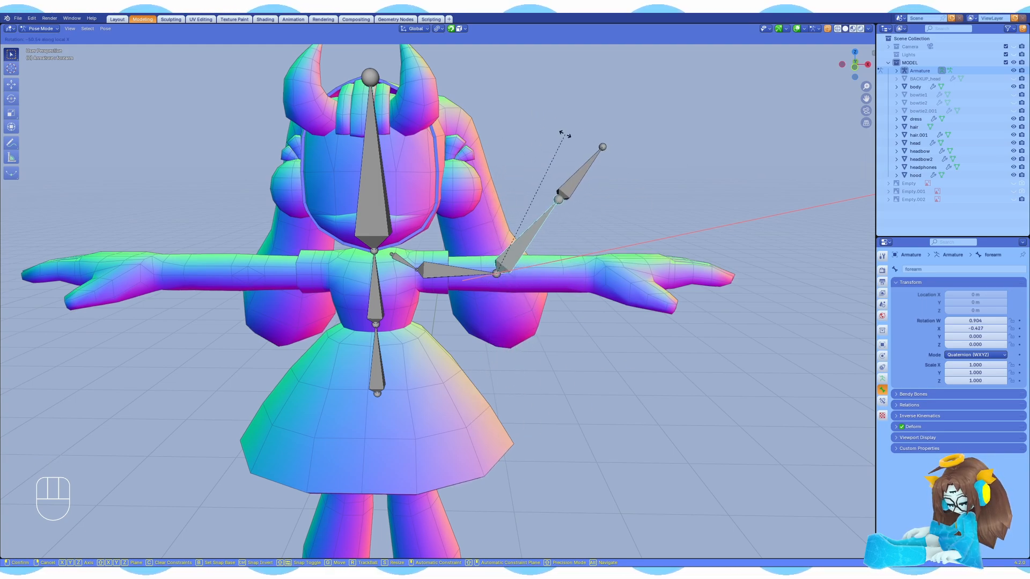
{"action": "right_click", "coordinate": [638, 239]}
{"action": "left_click", "coordinate": [633, 275]}
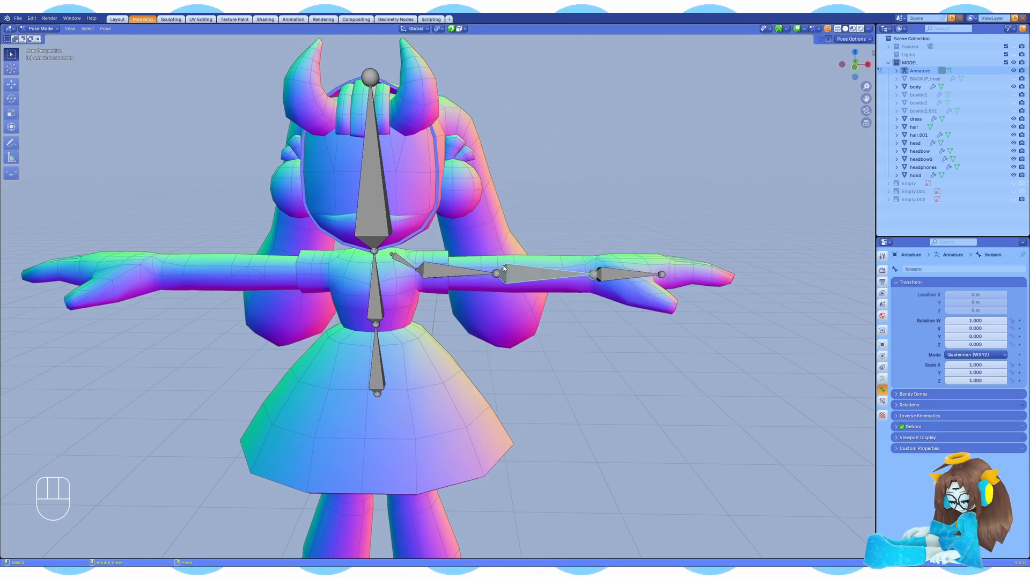
{"action": "key", "text": "r"}
{"action": "key", "text": "x"}
{"action": "right_click", "coordinate": [660, 279]}
{"action": "left_click", "coordinate": [594, 274]}
{"action": "key", "text": "Tab"}
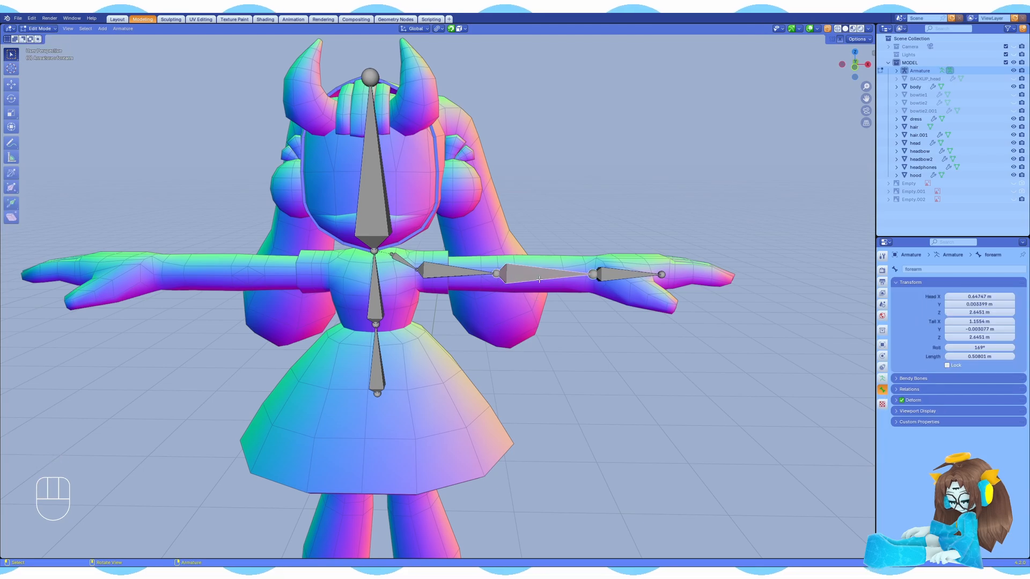
Step: Show the armature's bone axes in the viewport while in Pose Mode
{"action": "key", "text": "n"}
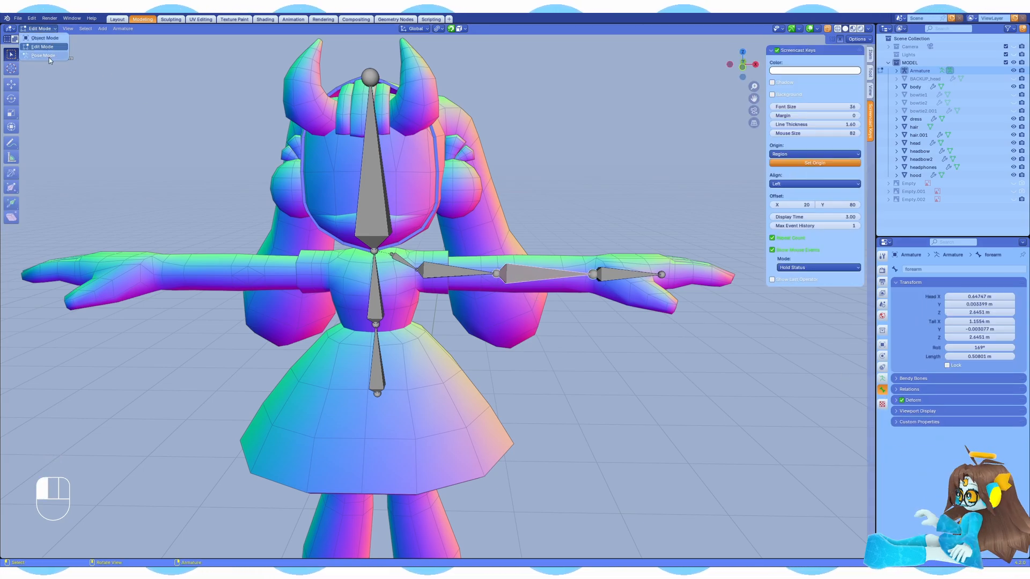
{"action": "left_click", "coordinate": [49, 57]}
{"action": "left_click", "coordinate": [882, 379]}
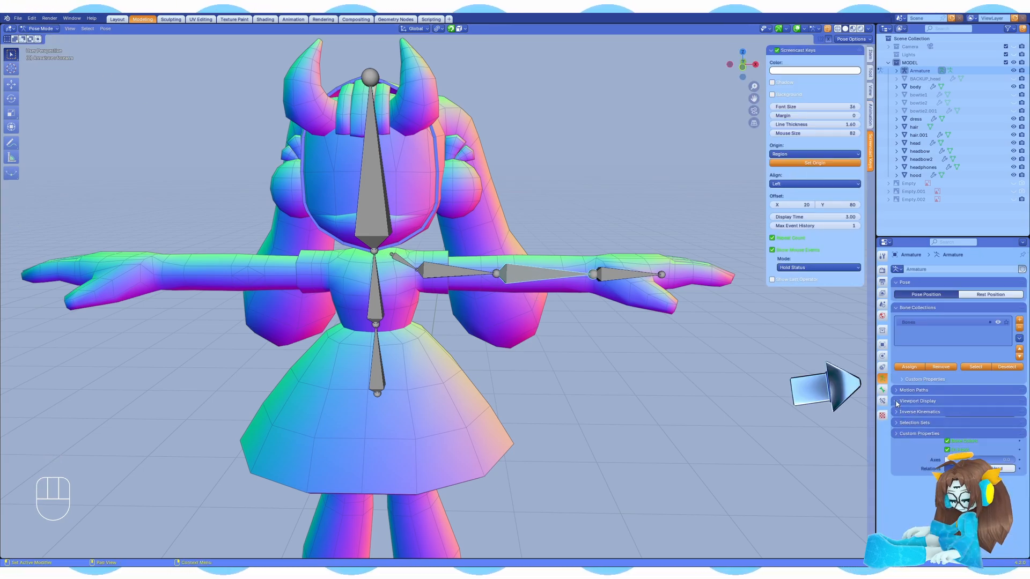
{"action": "left_click", "coordinate": [897, 403]}
{"action": "middle_click_drag", "start_coordinate": [372, 191], "coordinate": [341, 200], "text": "shift"}
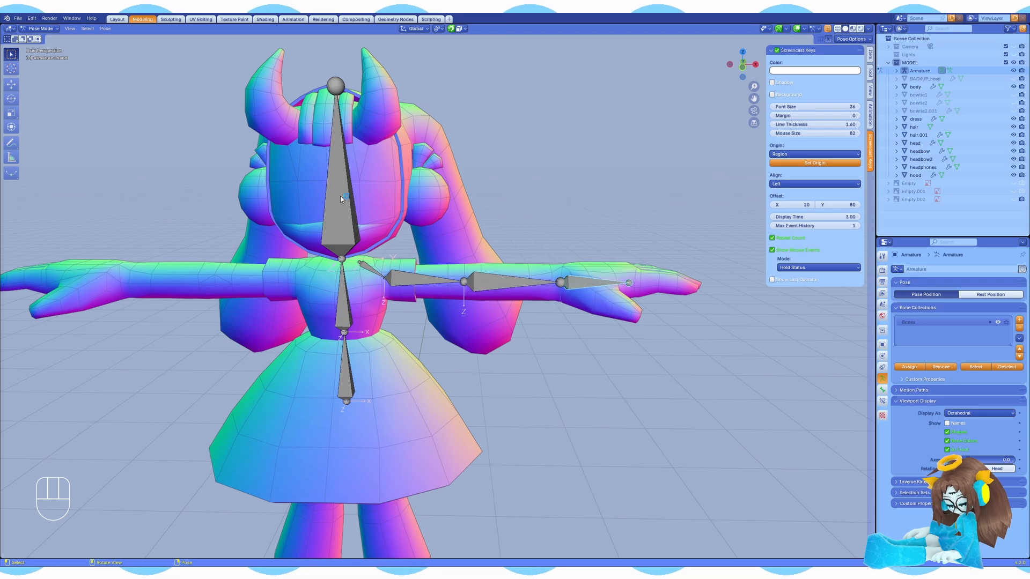
Step: Set the hand bone's roll to 0° in Edit Mode
{"action": "left_click", "coordinate": [42, 48]}
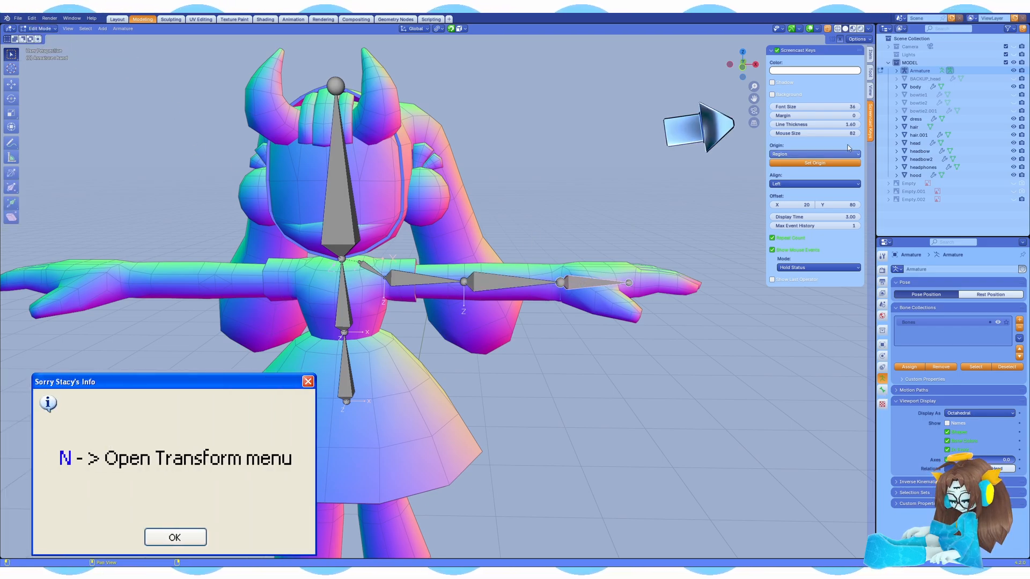
{"action": "left_click", "coordinate": [870, 54]}
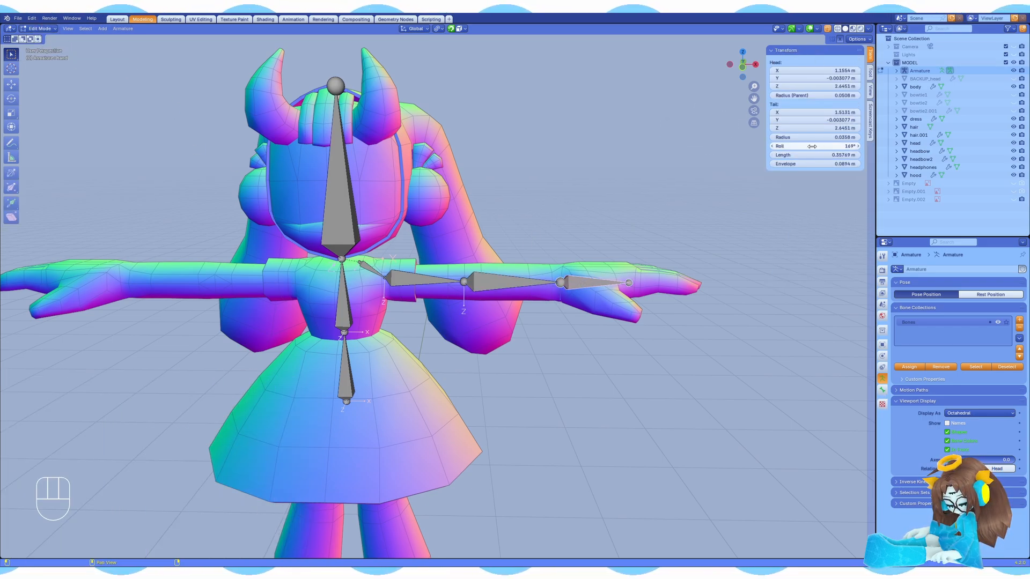
{"action": "double_click", "coordinate": [813, 147]}
{"action": "type", "text": "0"}
{"action": "key", "text": "Return"}
Step: Test the hand bone's rotation about its local X axis in Pose Mode twice, restoring the pose each time
{"action": "left_click", "coordinate": [40, 29]}
{"action": "left_click", "coordinate": [43, 56]}
{"action": "key", "text": "r"}
{"action": "key", "text": "x"}
{"action": "key", "text": "x"}
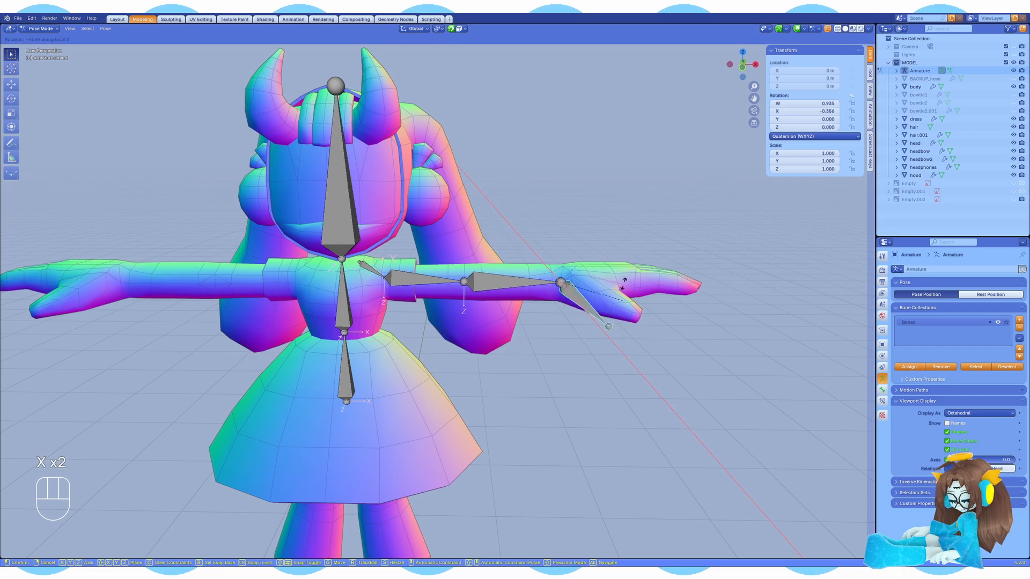
{"action": "right_click", "coordinate": [606, 327]}
{"action": "key", "text": "r"}
{"action": "key", "text": "x"}
{"action": "key", "text": "x"}
{"action": "right_click", "coordinate": [559, 298]}
Step: Test the forearm bone's rotation about its local X axis and restore its pose
{"action": "left_click", "coordinate": [540, 286]}
{"action": "key", "text": "r"}
{"action": "key", "text": "x"}
{"action": "key", "text": "x"}
{"action": "right_click", "coordinate": [596, 322]}
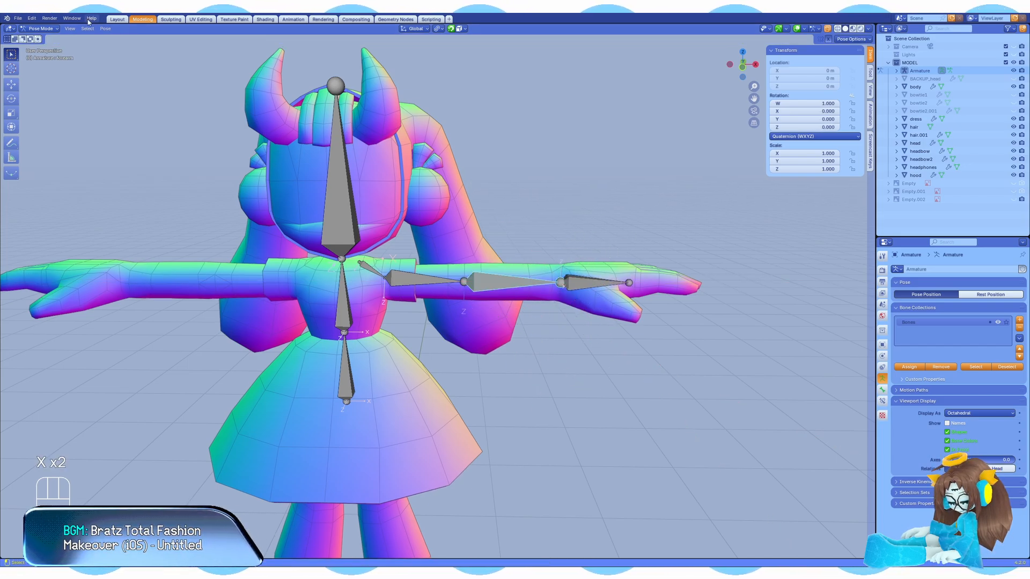
Step: Set the forearm bone's roll to 90° in Edit Mode
{"action": "left_click", "coordinate": [40, 28]}
{"action": "left_click", "coordinate": [43, 47]}
{"action": "double_click", "coordinate": [853, 145]}
{"action": "type", "text": "90"}
{"action": "key", "text": "Return"}
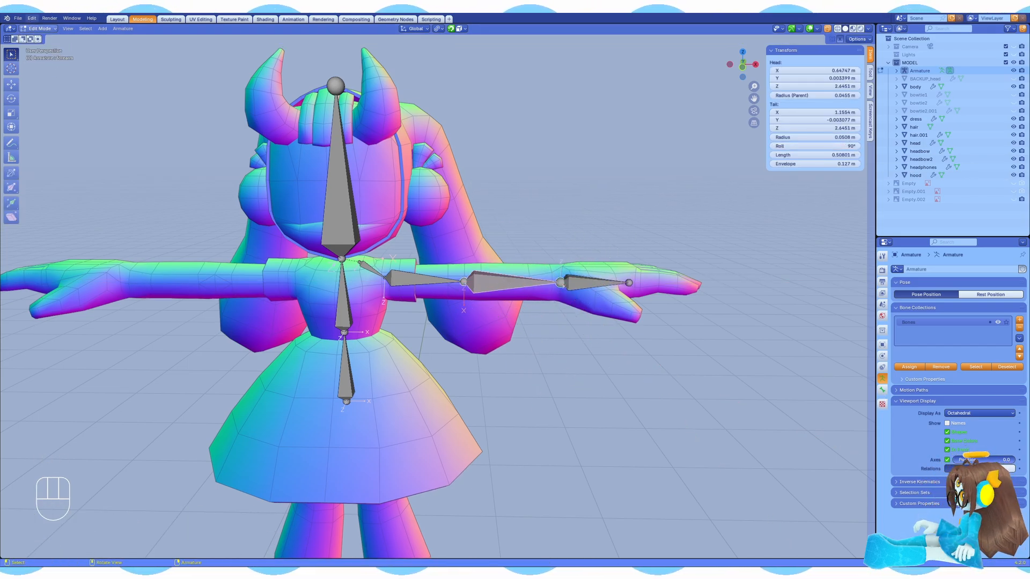
Step: Check in Pose Mode how the forearm bone rotates about its local X axis, restoring the pose each time
{"action": "left_click", "coordinate": [41, 28]}
{"action": "left_click", "coordinate": [43, 56]}
{"action": "key", "text": "r"}
{"action": "key", "text": "x"}
{"action": "key", "text": "x"}
{"action": "right_click", "coordinate": [555, 315]}
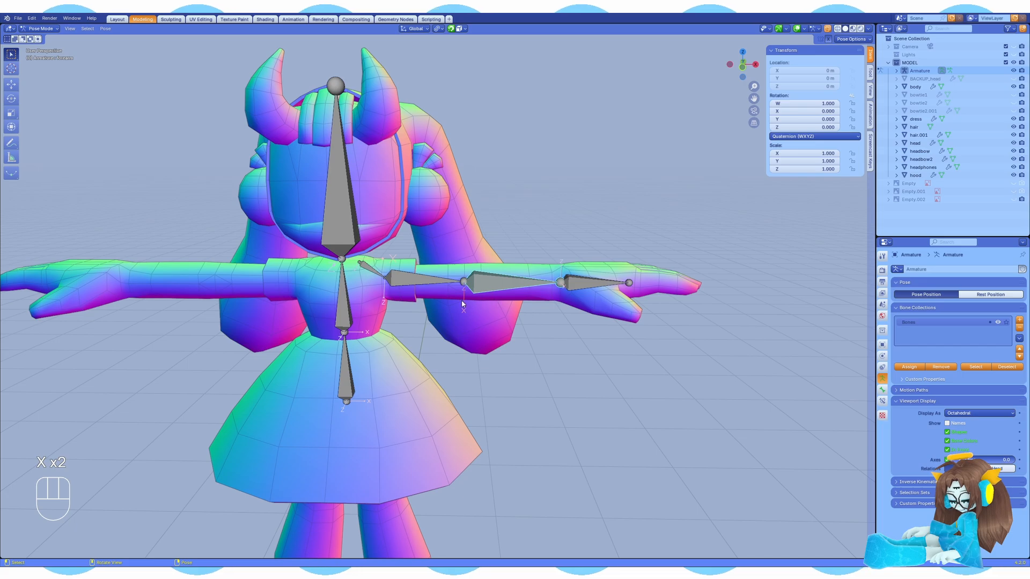
{"action": "middle_click_drag", "start_coordinate": [462, 304], "coordinate": [464, 320]}
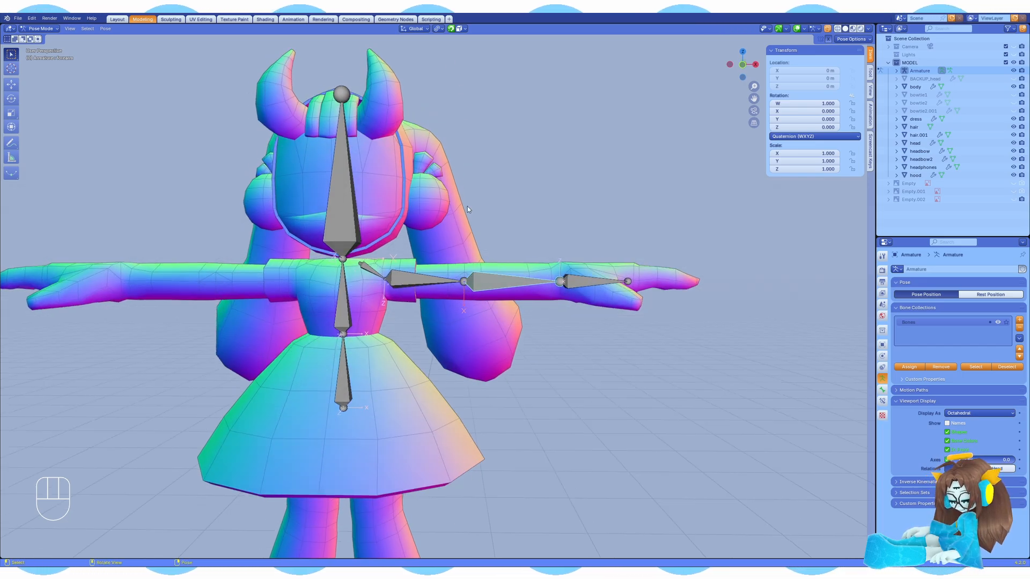
{"action": "key", "text": "x"}
{"action": "key", "text": "x"}
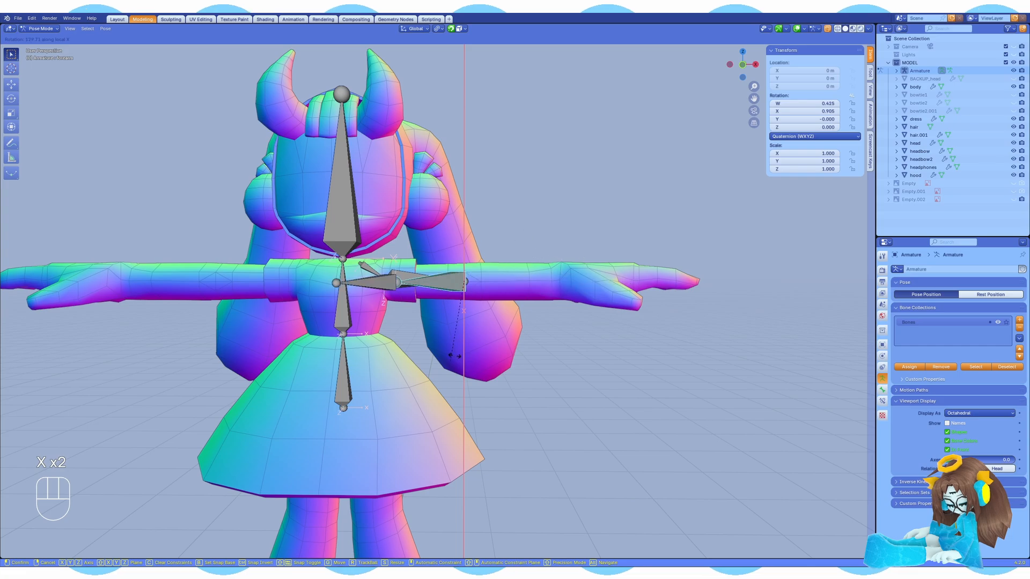
{"action": "right_click", "coordinate": [441, 260]}
Step: Test the upper arm bone's rotation about its local X axis and restore its pose
{"action": "middle_click_drag", "start_coordinate": [441, 260], "coordinate": [464, 253]}
{"action": "left_click", "coordinate": [466, 268]}
{"action": "key", "text": "r"}
{"action": "key", "text": "x"}
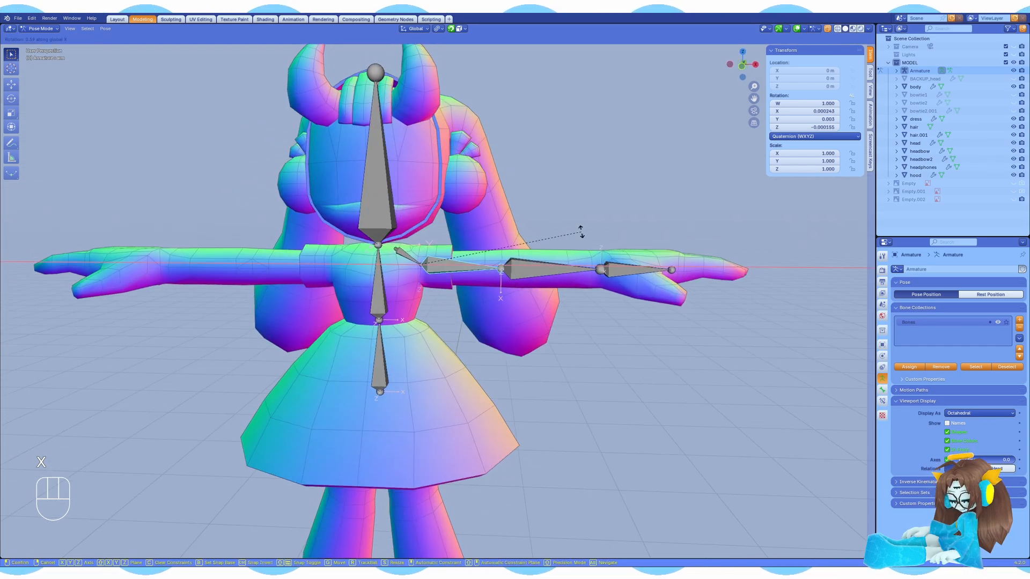
{"action": "key", "text": "x"}
{"action": "right_click", "coordinate": [574, 242]}
Step: Set the upper arm bone's roll to 90° in Edit Mode
{"action": "middle_click_drag", "start_coordinate": [575, 242], "coordinate": [605, 230], "text": "shift"}
{"action": "left_click", "coordinate": [39, 29]}
{"action": "left_click", "coordinate": [40, 46]}
{"action": "type", "text": "90"}
{"action": "key", "text": "Return"}
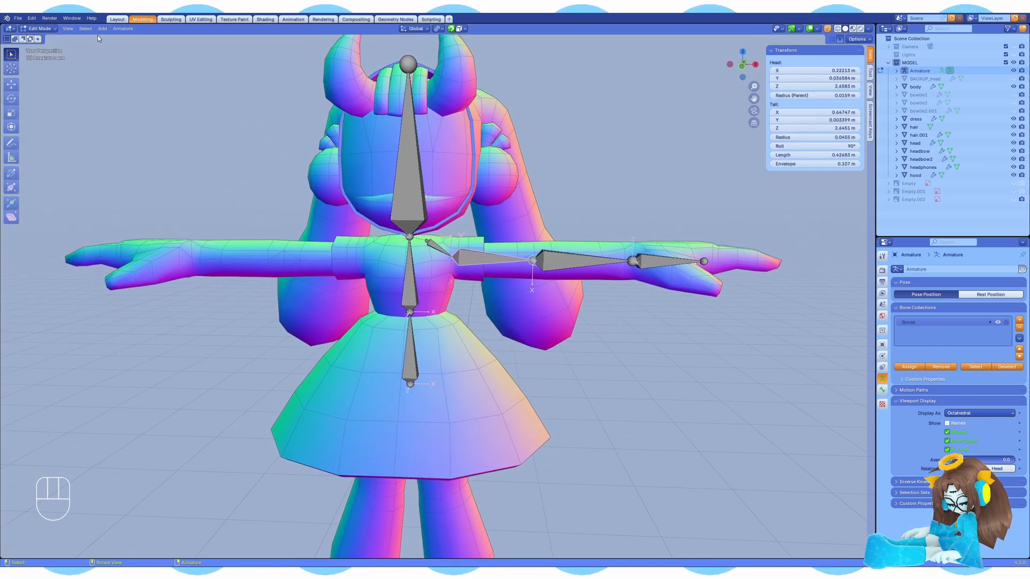
Step: Rotate the upper arm bone about its local X axis in Pose Mode as a test and undo it
{"action": "left_click", "coordinate": [40, 28]}
{"action": "left_click", "coordinate": [41, 54]}
{"action": "middle_click_drag", "start_coordinate": [500, 226], "coordinate": [505, 253]}
{"action": "key", "text": "r"}
{"action": "key", "text": "x"}
{"action": "key", "text": "x"}
{"action": "left_click", "coordinate": [532, 196]}
{"action": "middle_click_drag", "start_coordinate": [532, 196], "coordinate": [532, 178]}
{"action": "key", "text": "ctrl+z"}
{"action": "key", "text": "ctrl+z"}
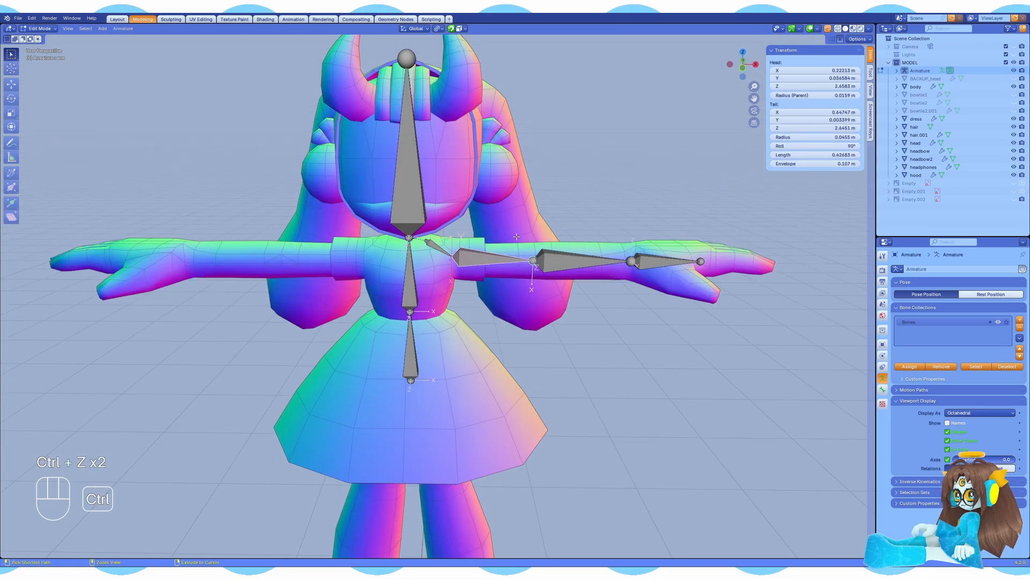
Step: Test the arm bones' local X rotation once more, ending in Pose Mode and cancelling each rotation
{"action": "key", "text": "r"}
{"action": "key", "text": "x"}
{"action": "key", "text": "x"}
{"action": "right_click", "coordinate": [582, 333]}
{"action": "left_click", "coordinate": [40, 28]}
{"action": "left_click", "coordinate": [41, 54]}
{"action": "key", "text": "r"}
{"action": "key", "text": "x"}
{"action": "key", "text": "x"}
{"action": "right_click", "coordinate": [716, 263]}
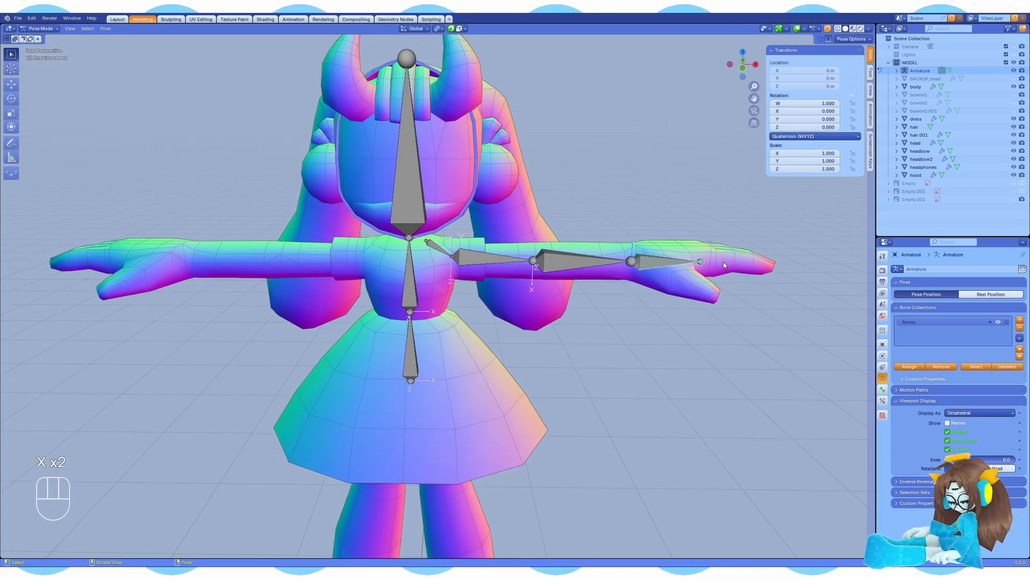
Step: Test the upper spine bone's rotation about its local X axis and restore its pose
{"action": "scroll", "coordinate": [555, 268], "scroll_direction": "down", "scroll_amount": 1}
{"action": "middle_click_drag", "start_coordinate": [517, 290], "coordinate": [510, 277]}
{"action": "left_click", "coordinate": [437, 275]}
{"action": "key", "text": "r"}
{"action": "key", "text": "x"}
{"action": "key", "text": "x"}
{"action": "right_click", "coordinate": [514, 252]}
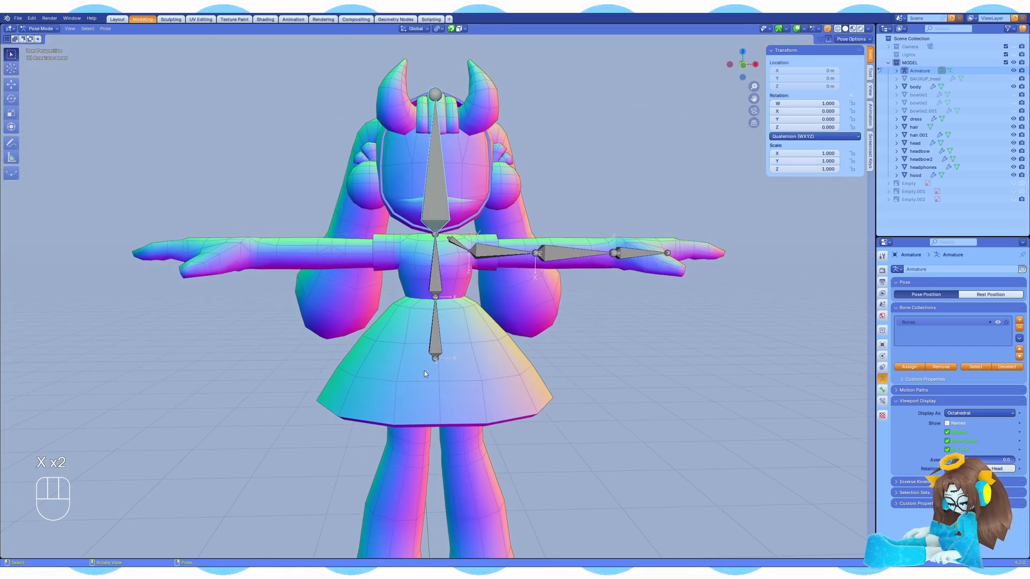
Step: Return the armature to Edit Mode in front view and save the file
{"action": "left_click", "coordinate": [443, 309]}
{"action": "key", "text": "KP_1"}
{"action": "left_click", "coordinate": [42, 47]}
{"action": "key", "text": "ctrl+s"}
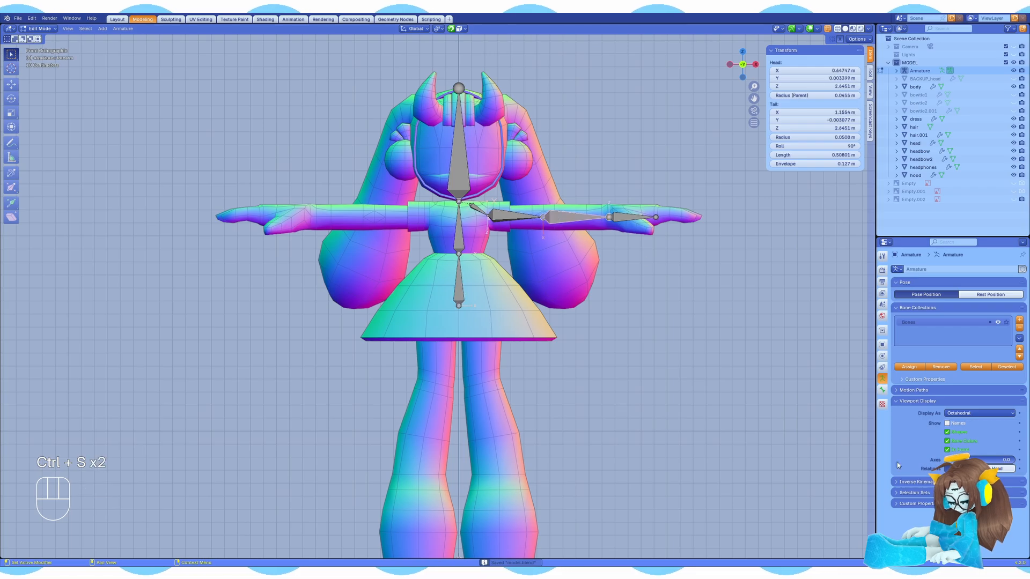
Step: Duplicate the hand bone onto the base of the pinky finger and clear the copy's parent
{"action": "left_click", "coordinate": [634, 217]}
{"action": "key", "text": "KP_7"}
{"action": "middle_click_drag", "start_coordinate": [681, 282], "coordinate": [505, 286], "text": "shift"}
{"action": "scroll", "coordinate": [504, 285], "scroll_direction": "up", "scroll_amount": 5}
{"action": "key", "text": "shift+d"}
{"action": "left_click", "coordinate": [608, 272]}
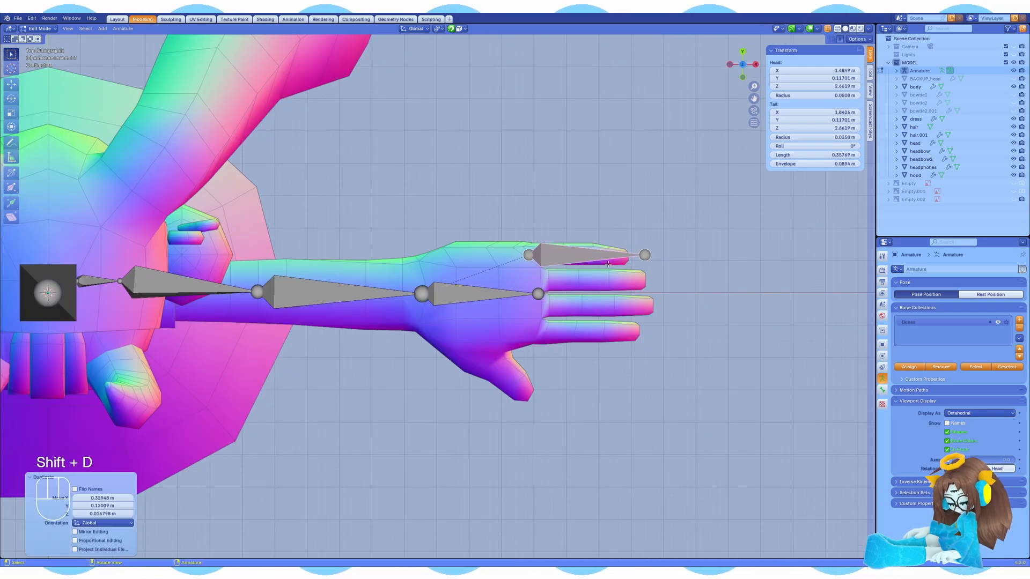
{"action": "key", "text": "alt+p"}
Step: Shorten the duplicated bone along X and position its head and tail over the pinky's first segment
{"action": "left_click", "coordinate": [607, 266]}
{"action": "left_click", "coordinate": [644, 255]}
{"action": "key", "text": "g"}
{"action": "key", "text": "x"}
{"action": "left_click", "coordinate": [548, 256]}
{"action": "scroll", "coordinate": [531, 200], "scroll_direction": "up", "scroll_amount": 4}
{"action": "left_click", "coordinate": [531, 200]}
{"action": "key", "text": "g"}
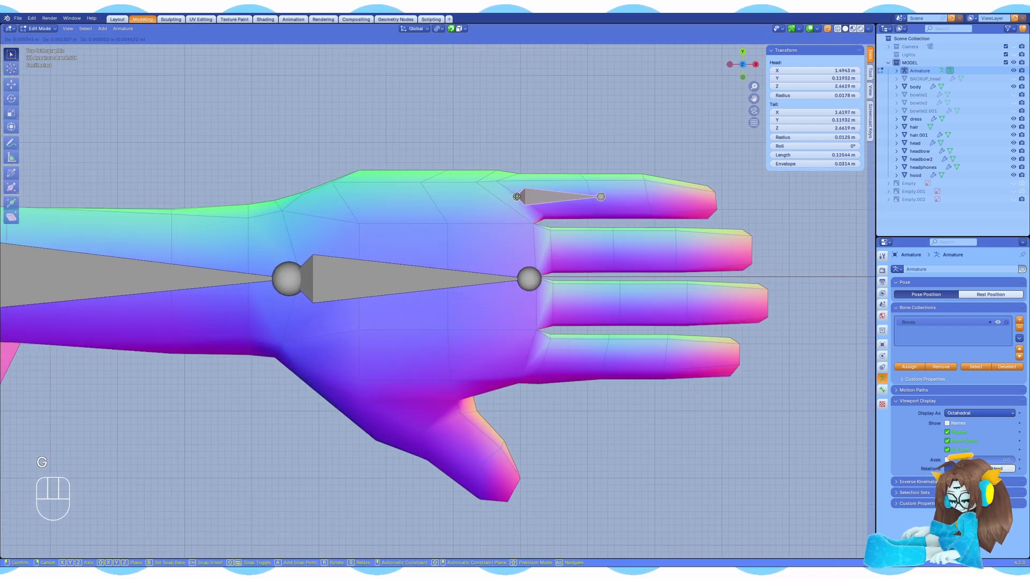
{"action": "left_click", "coordinate": [537, 199]}
{"action": "left_click", "coordinate": [516, 197]}
{"action": "key", "text": "g"}
{"action": "left_click", "coordinate": [514, 197]}
{"action": "left_click", "coordinate": [601, 197]}
{"action": "key", "text": "g"}
{"action": "left_click", "coordinate": [593, 198]}
Step: Extrude two more bones along X to the pinky's tip and adjust the joint between them
{"action": "middle_click_drag", "start_coordinate": [601, 198], "coordinate": [532, 210], "text": "shift"}
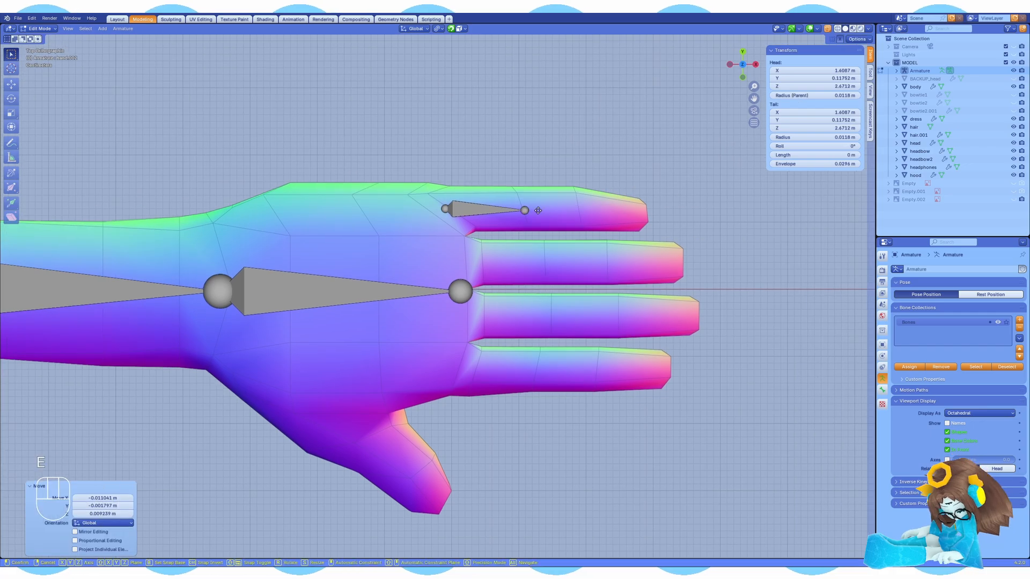
{"action": "key", "text": "e"}
{"action": "key", "text": "x"}
{"action": "left_click", "coordinate": [584, 210]}
{"action": "key", "text": "e"}
{"action": "key", "text": "x"}
{"action": "left_click", "coordinate": [646, 210]}
{"action": "left_click", "coordinate": [579, 210]}
{"action": "key", "text": "g"}
{"action": "left_click", "coordinate": [580, 211]}
Step: Reposition the pinky's tip and joints from front and side views to follow the finger's curve
{"action": "key", "text": "KP_1"}
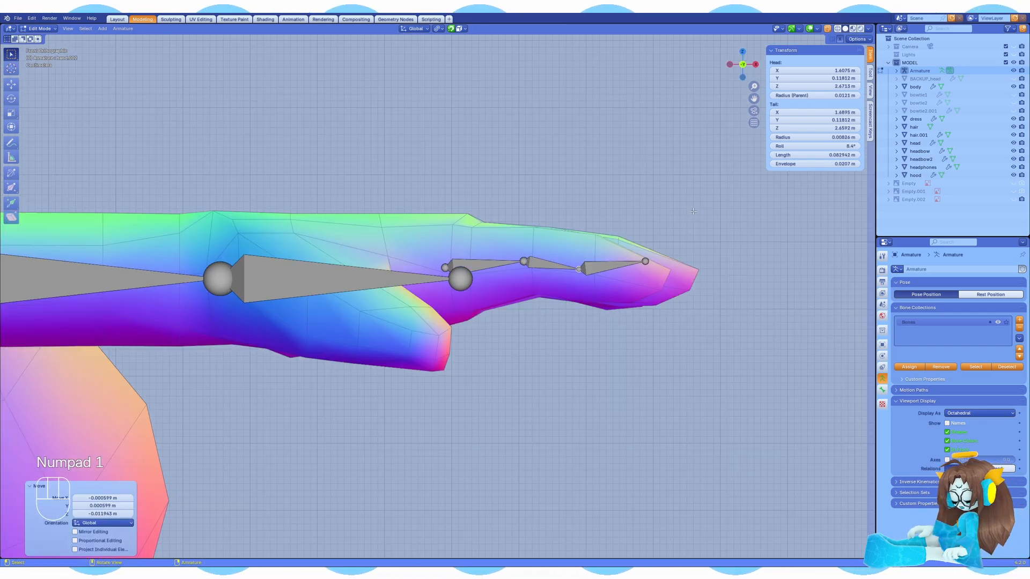
{"action": "left_click", "coordinate": [647, 262]}
{"action": "key", "text": "KP_3"}
{"action": "key", "text": "g"}
{"action": "key", "text": "g"}
{"action": "right_click", "coordinate": [528, 266]}
{"action": "key", "text": "g"}
{"action": "middle_click_drag", "start_coordinate": [528, 268], "coordinate": [250, 310]}
{"action": "left_click", "coordinate": [570, 368]}
{"action": "left_click", "coordinate": [348, 264]}
{"action": "key", "text": "g"}
{"action": "left_click", "coordinate": [358, 265]}
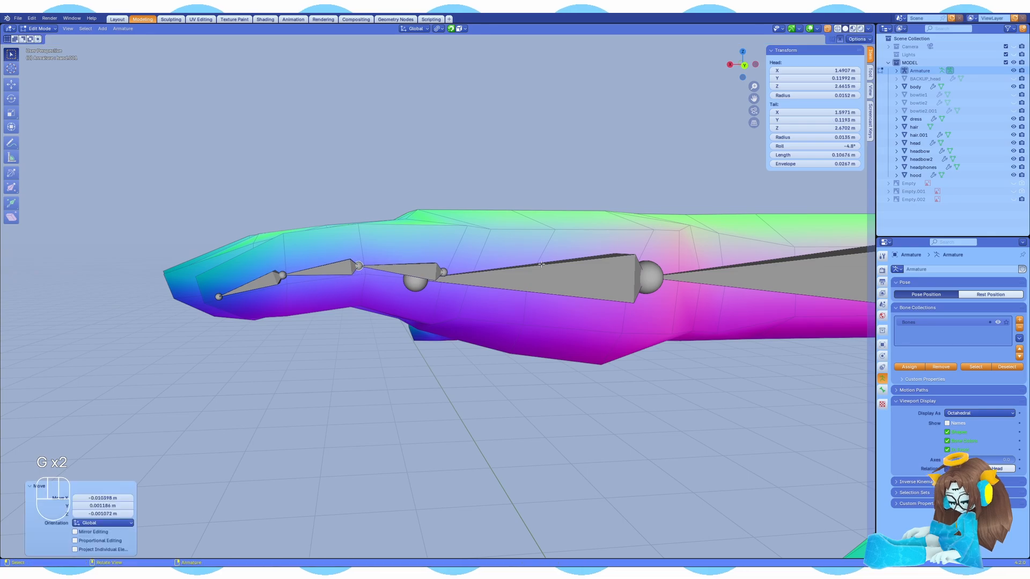
Step: Parent the pinky's base bone to the hand bone, keeping its offset
{"action": "key", "text": "KP_7"}
{"action": "mouse_move", "coordinate": [531, 277]}
{"action": "middle_mouse_down"}
{"action": "mouse_move", "coordinate": [292, 166]}
{"action": "mouse_move", "coordinate": [499, 270]}
{"action": "mouse_move", "coordinate": [564, 274]}
{"action": "mouse_move", "coordinate": [541, 268]}
{"action": "middle_mouse_up"}
{"action": "scroll", "coordinate": [499, 270], "scroll_direction": "down", "scroll_amount": 5}
{"action": "left_click", "coordinate": [462, 319]}
{"action": "left_click", "coordinate": [484, 276]}
{"action": "left_click", "coordinate": [461, 325], "text": "shift"}
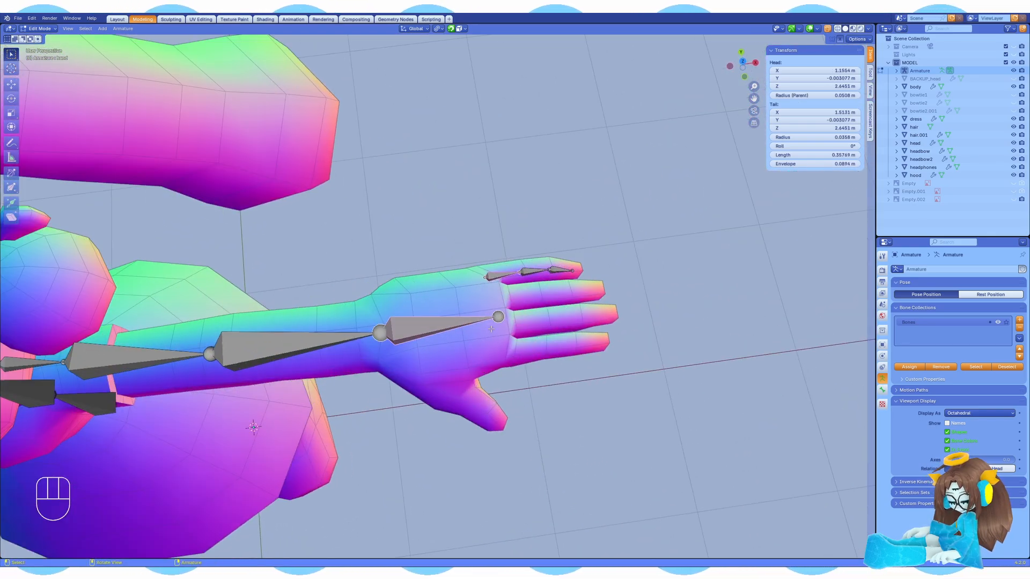
{"action": "key", "text": "ctrl+p"}
{"action": "left_click", "coordinate": [467, 335]}
Step: Duplicate the pinky's bone chain onto the ring finger
{"action": "key", "text": "KP_7"}
{"action": "key", "text": "shift+d"}
{"action": "left_click", "coordinate": [534, 317]}
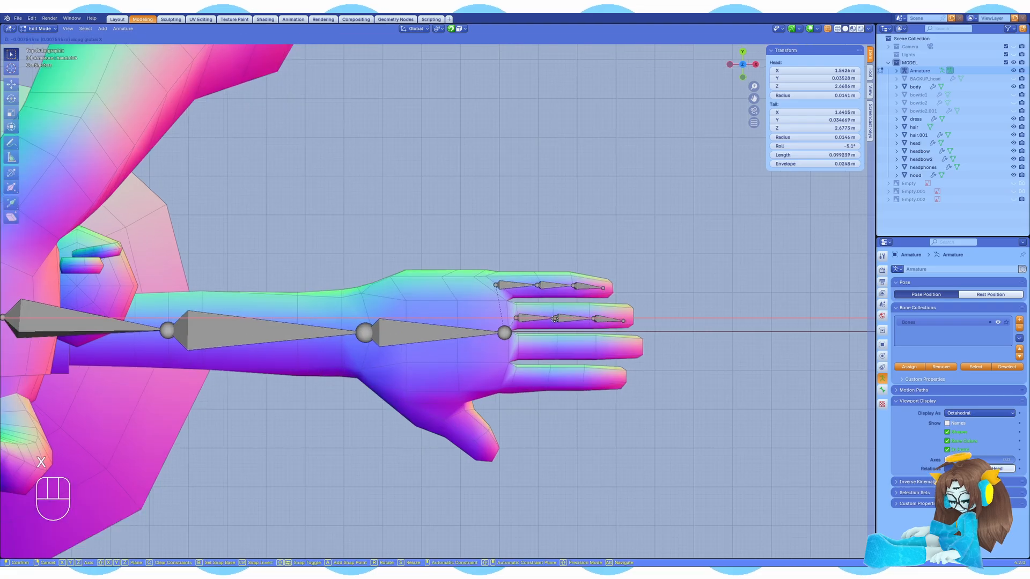
Step: Fit the ring finger's tip joint to the fingertip by moving it along Z
{"action": "key", "text": "KP_1"}
{"action": "left_click", "coordinate": [631, 285]}
{"action": "key", "text": "g"}
{"action": "left_click", "coordinate": [631, 295]}
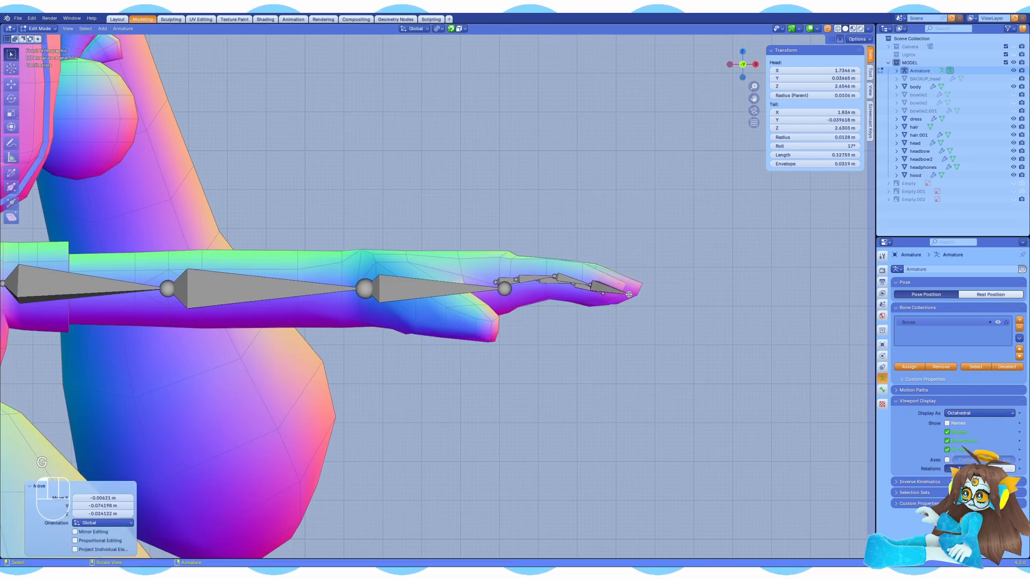
{"action": "key", "text": "ctrl+z"}
{"action": "key", "text": "g"}
{"action": "key", "text": "z"}
{"action": "left_click", "coordinate": [633, 301]}
{"action": "middle_click_drag", "start_coordinate": [633, 305], "coordinate": [534, 343]}
Step: Move the ring finger's base and outer joints along X to line up with the finger's segments
{"action": "key", "text": "KP_7"}
{"action": "scroll", "coordinate": [533, 343], "scroll_direction": "up", "scroll_amount": 3}
{"action": "left_click", "coordinate": [573, 333]}
{"action": "key", "text": "g"}
{"action": "key", "text": "x"}
{"action": "left_click", "coordinate": [561, 333]}
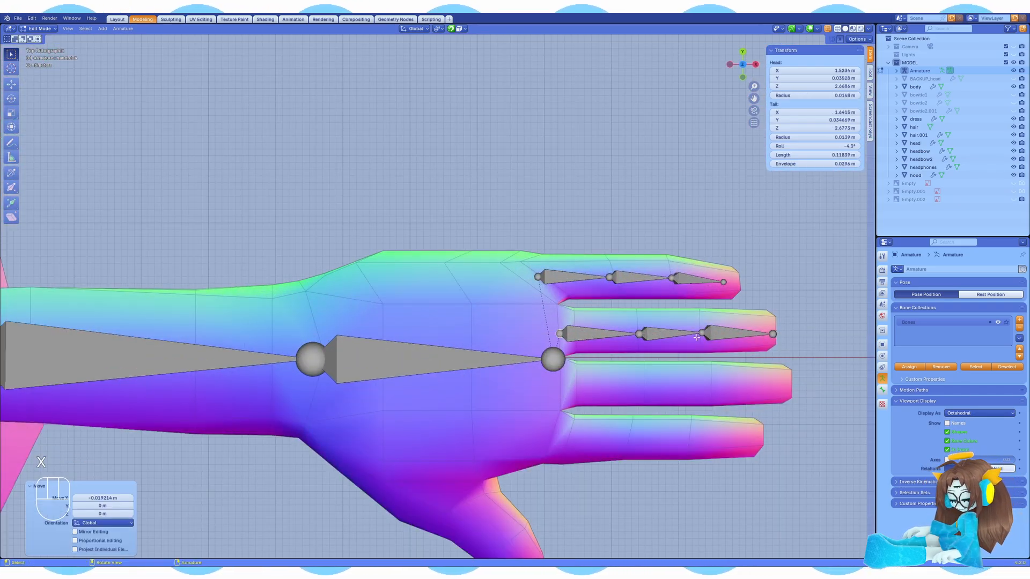
{"action": "left_click", "coordinate": [702, 332]}
{"action": "key", "text": "g"}
{"action": "key", "text": "x"}
{"action": "left_click", "coordinate": [773, 334]}
Step: Duplicate the three ring finger bones onto the middle finger
{"action": "middle_click_drag", "start_coordinate": [697, 343], "coordinate": [478, 290]}
{"action": "key", "text": "KP_7"}
{"action": "left_click", "coordinate": [577, 305]}
{"action": "left_click", "coordinate": [523, 306], "text": "shift"}
{"action": "left_click", "coordinate": [466, 306], "text": "shift"}
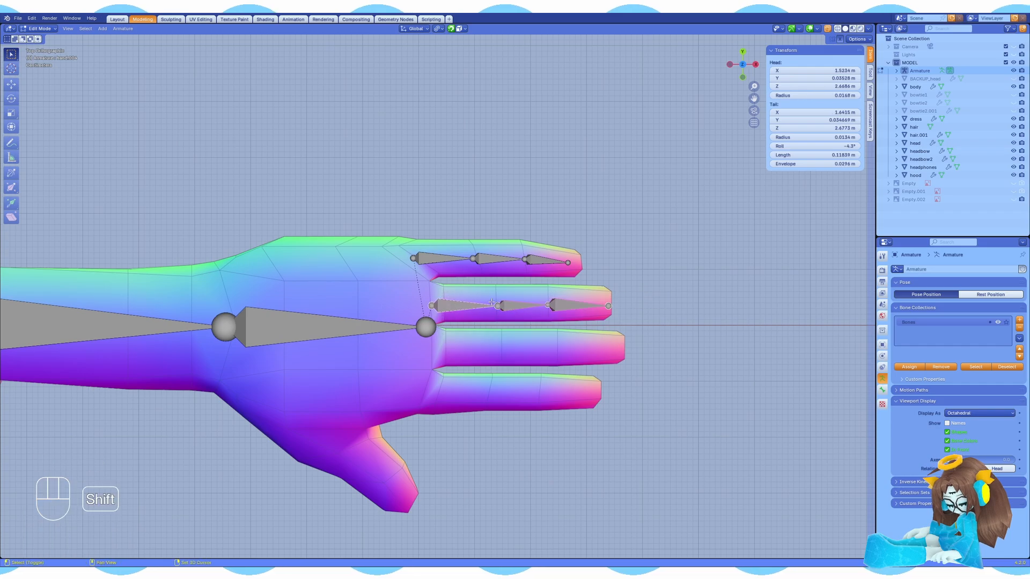
{"action": "key", "text": "shift+d"}
{"action": "left_click", "coordinate": [469, 347]}
Step: Move the middle finger's outer joint about 0.022 m along X and save the file
{"action": "left_click", "coordinate": [550, 346]}
{"action": "key", "text": "g"}
{"action": "key", "text": "x"}
{"action": "left_click", "coordinate": [558, 347]}
{"action": "key", "text": "KP_1"}
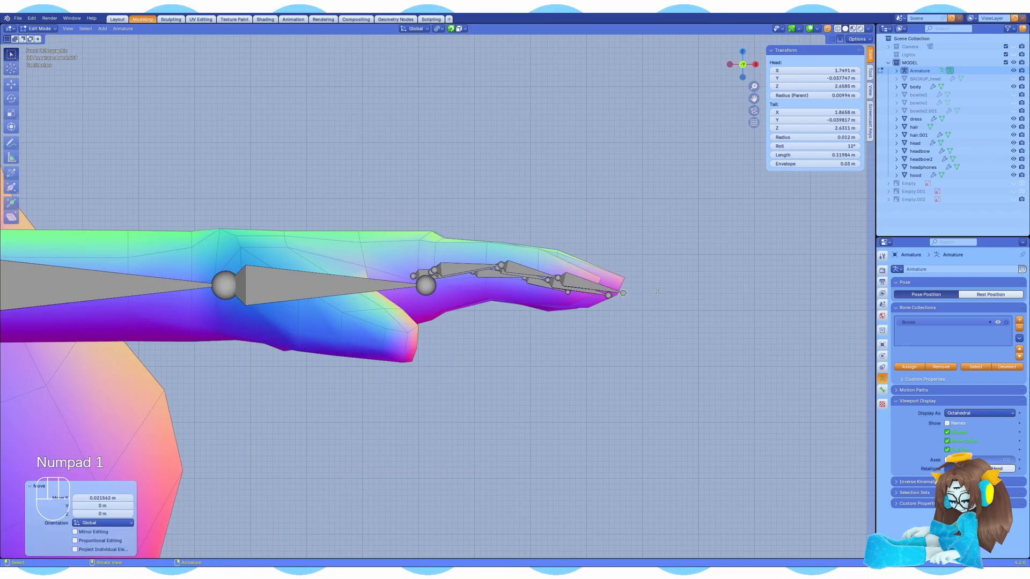
{"action": "key", "text": "KP_7"}
{"action": "left_click", "coordinate": [467, 347]}
{"action": "left_click_drag", "start_coordinate": [673, 376], "coordinate": [675, 377]}
{"action": "middle_click_drag", "start_coordinate": [674, 377], "coordinate": [697, 362], "text": "shift"}
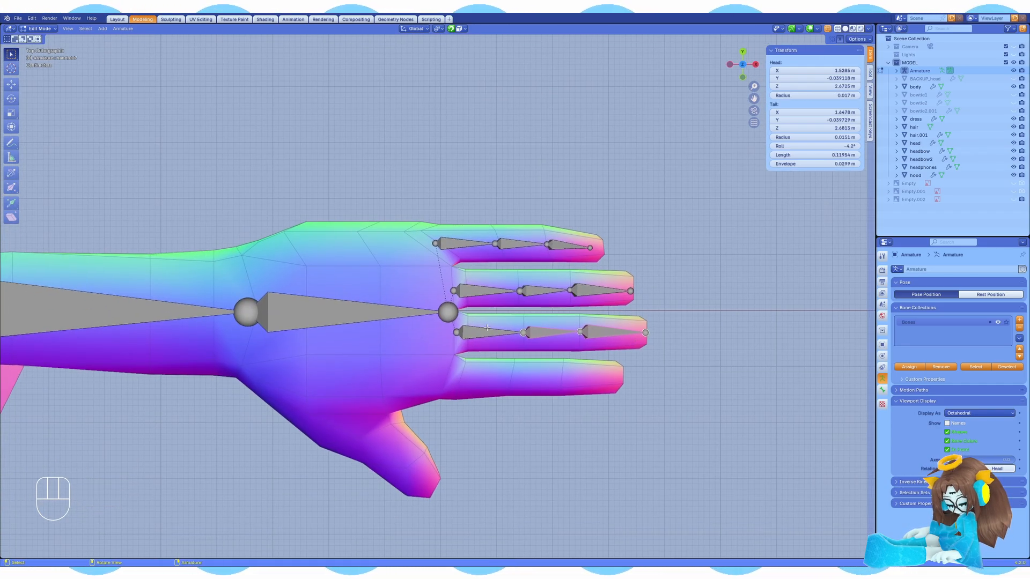
{"action": "key", "text": "ctrl+s"}
Step: Open Batch Rename for the three selected pinky bones and set its data type to Bones
{"action": "left_click", "coordinate": [472, 244], "text": "shift"}
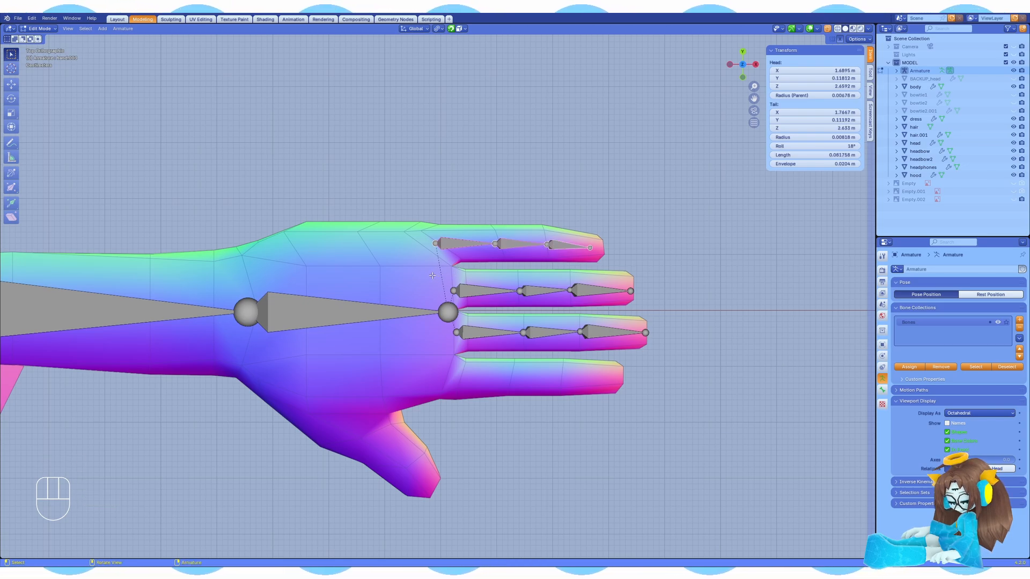
{"action": "key", "text": "ctrl+F2"}
{"action": "left_click", "coordinate": [467, 279]}
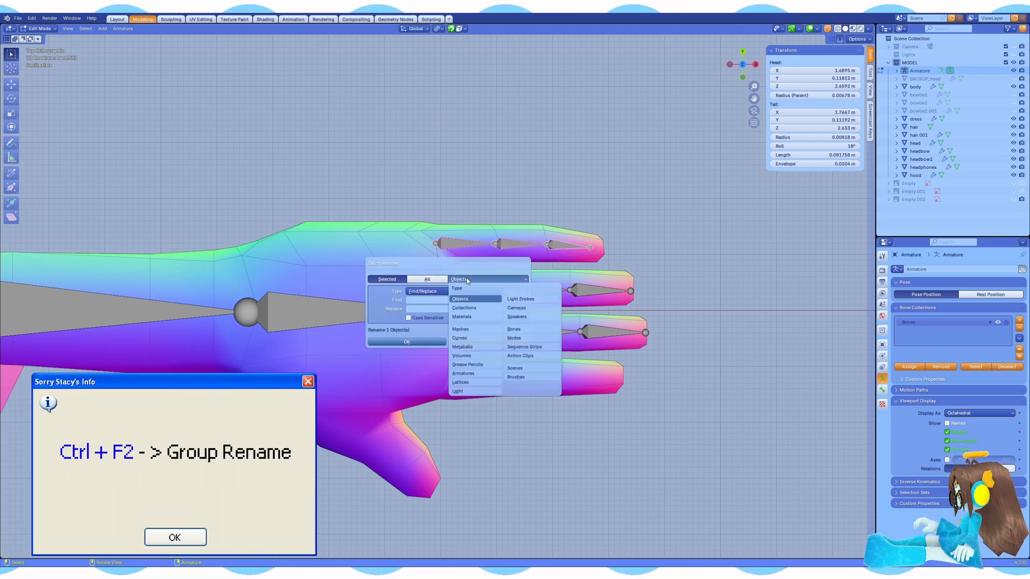
{"action": "left_click", "coordinate": [468, 280]}
{"action": "left_click", "coordinate": [468, 280]}
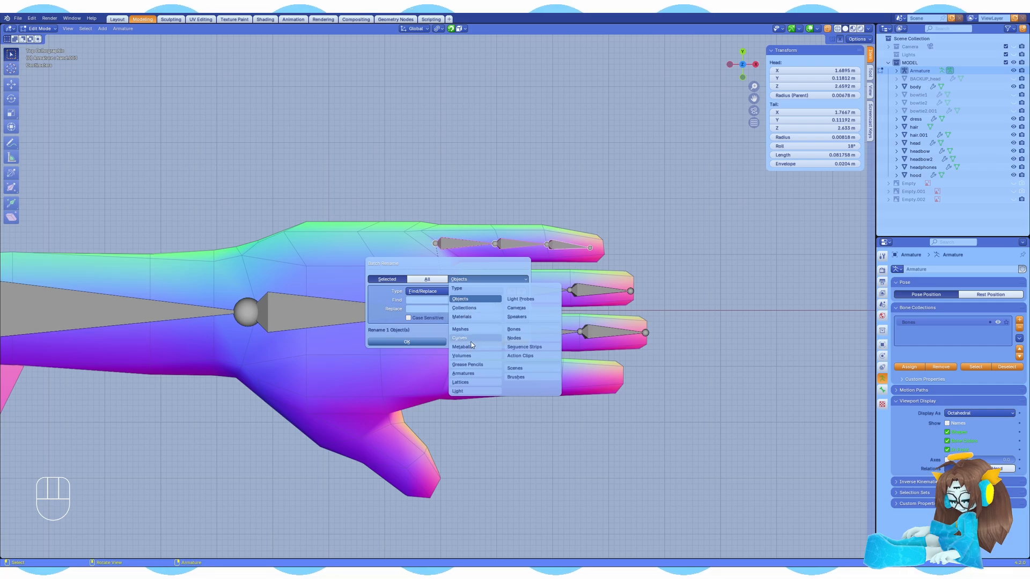
{"action": "left_click", "coordinate": [438, 281]}
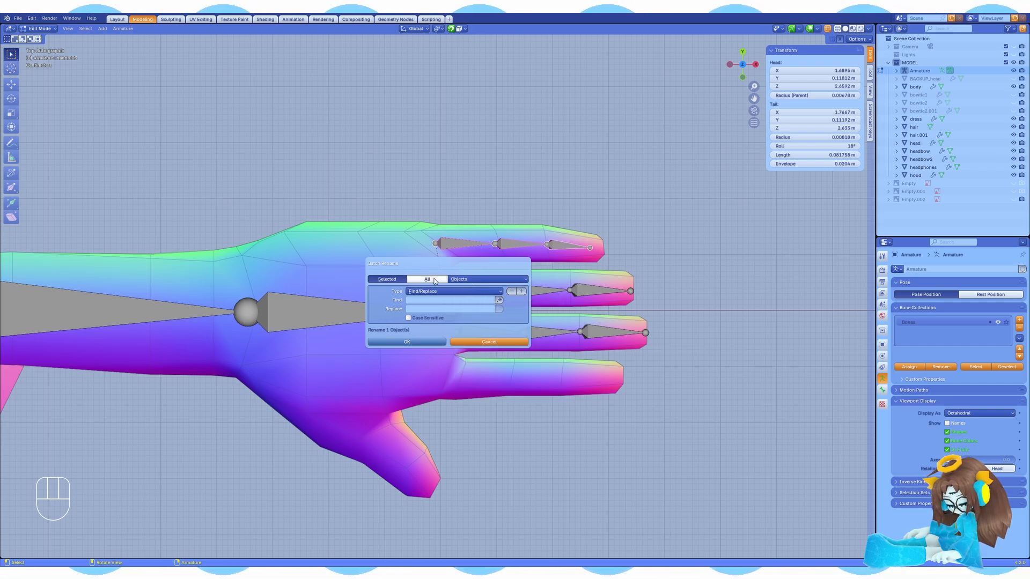
{"action": "left_click", "coordinate": [467, 280]}
{"action": "left_click", "coordinate": [463, 374]}
{"action": "left_click", "coordinate": [464, 279]}
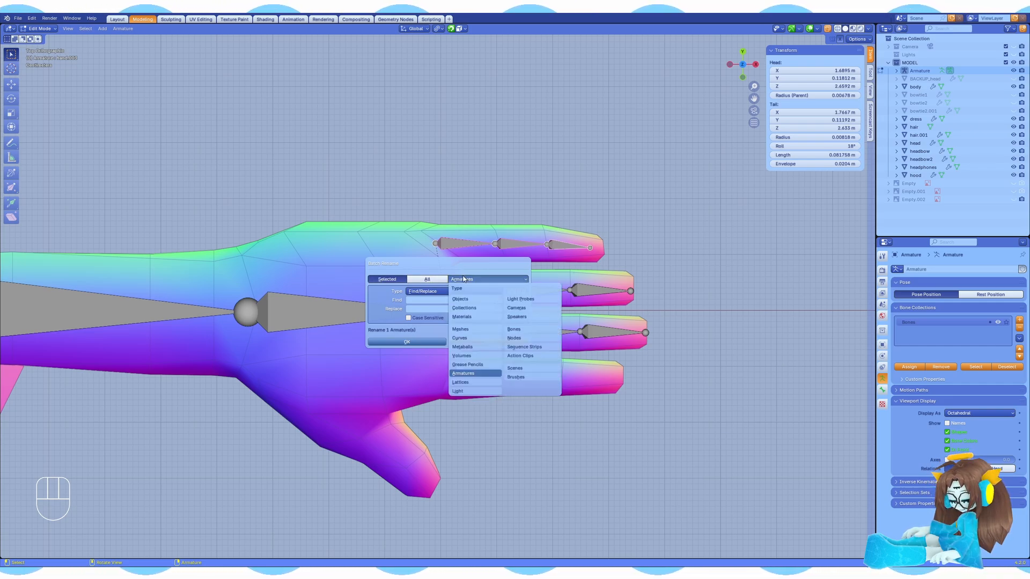
{"action": "left_click", "coordinate": [514, 329]}
Step: Rename the pinky bones to finger_pinky with the Set Name type and the New method
{"action": "left_click", "coordinate": [433, 292]}
{"action": "left_click", "coordinate": [433, 301]}
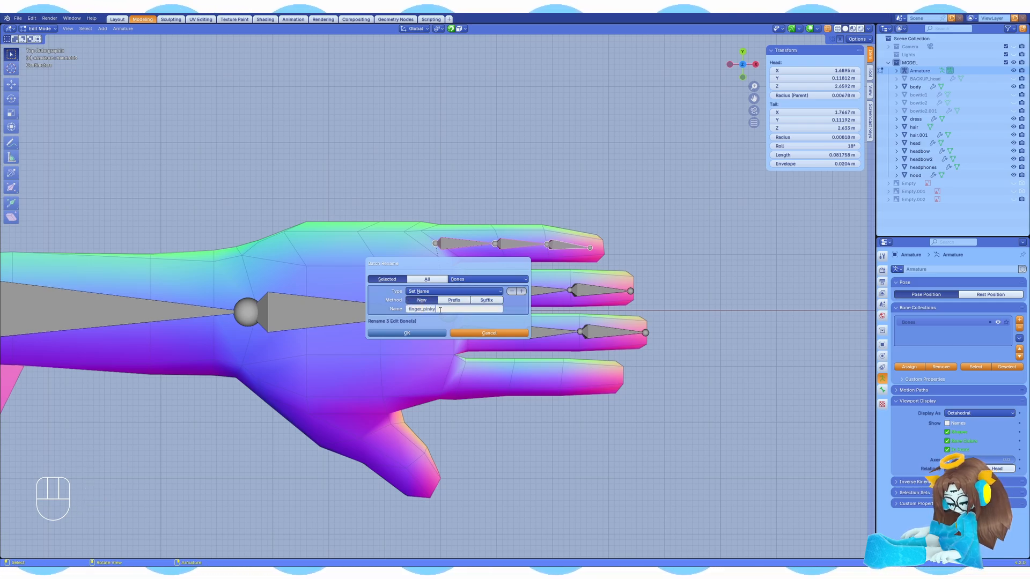
{"action": "left_click", "coordinate": [435, 336]}
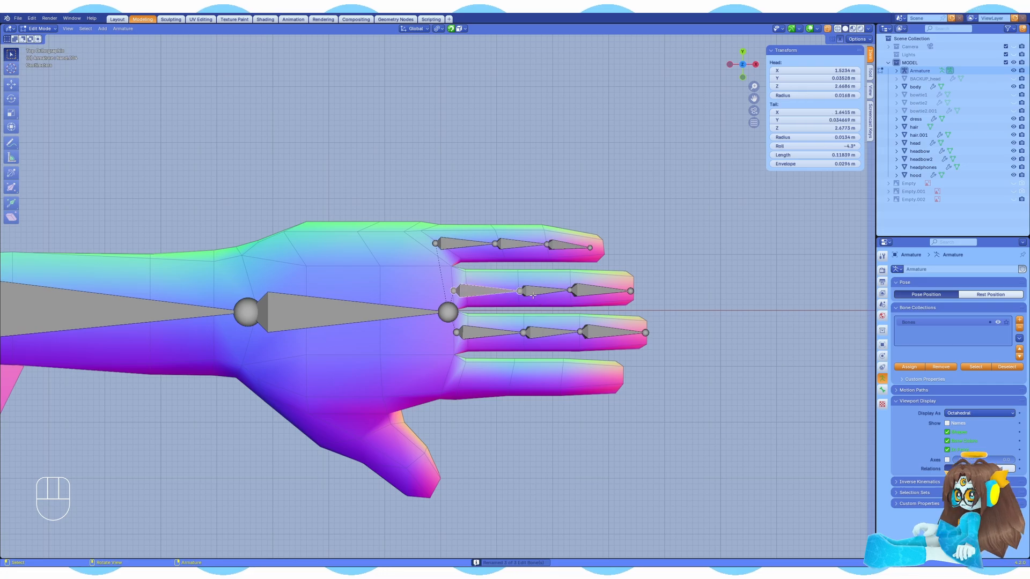
Step: Batch-rename the three selected ring finger bones to finger_ring
{"action": "left_click", "coordinate": [604, 291], "text": "ctrl"}
{"action": "key", "text": "ctrl+F2"}
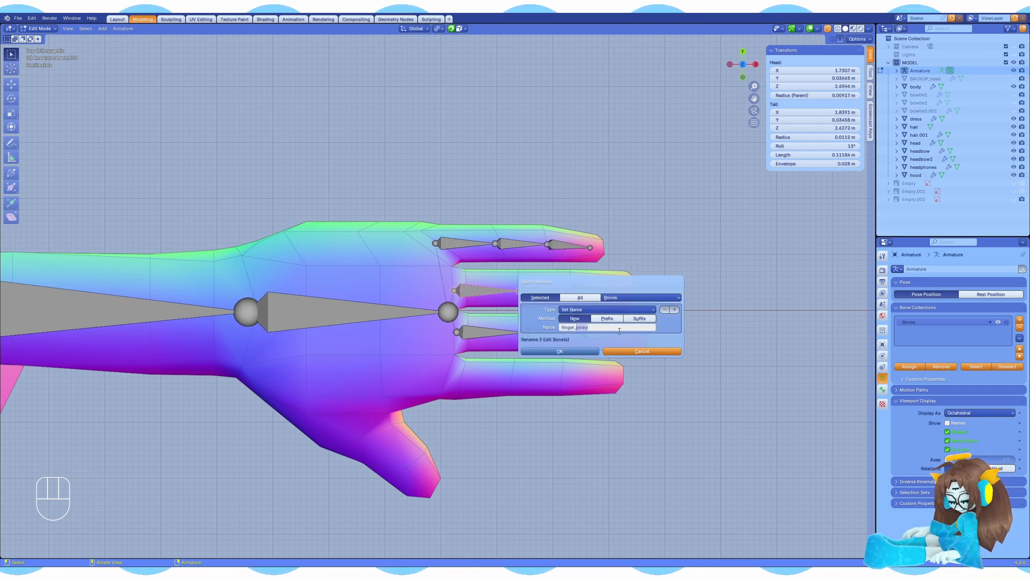
{"action": "type", "text": "ring"}
{"action": "key", "text": "Return"}
{"action": "left_click", "coordinate": [579, 352]}
Step: Select the three middle finger bones and batch-rename them to finger_middle
{"action": "left_click", "coordinate": [494, 334]}
{"action": "left_click", "coordinate": [606, 332], "text": "ctrl"}
{"action": "left_click", "coordinate": [510, 333], "text": "ctrl"}
{"action": "key", "text": "ctrl+F2"}
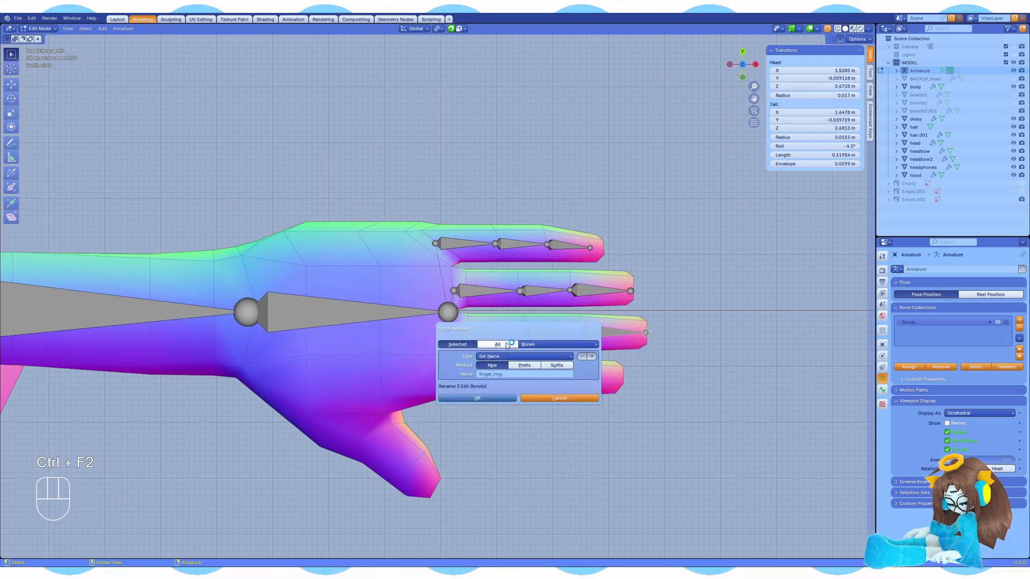
{"action": "left_click", "coordinate": [606, 333], "text": "ctrl"}
{"action": "key", "text": "ctrl+F2"}
{"action": "left_click", "coordinate": [610, 381]}
{"action": "left_click", "coordinate": [609, 381]}
{"action": "key", "text": "BackSpace"}
{"action": "key", "text": "BackSpace"}
{"action": "key", "text": "BackSpace"}
{"action": "key", "text": "BackSpace"}
{"action": "type", "text": "mid"}
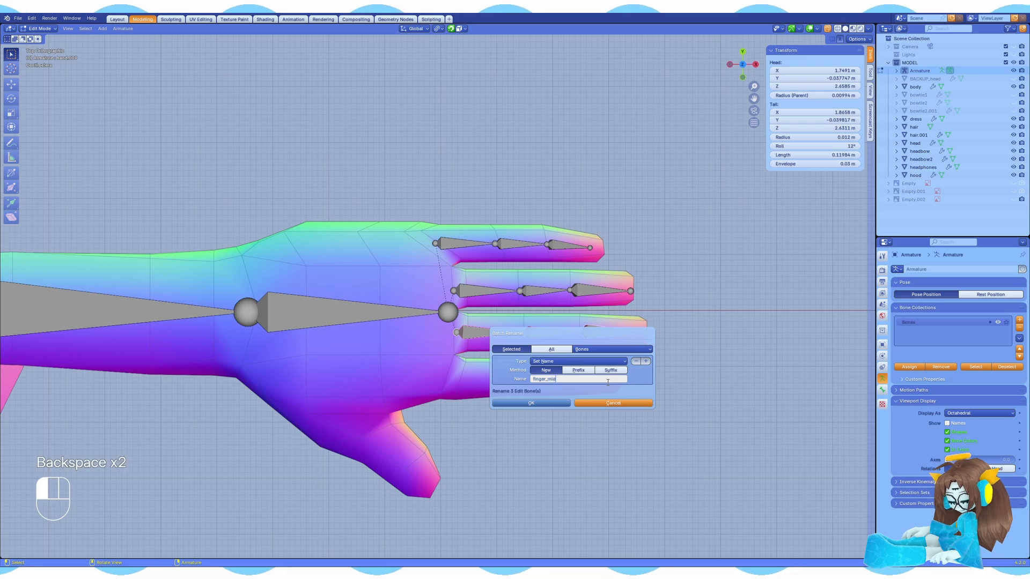
{"action": "type", "text": "dle"}
{"action": "key", "text": "Return"}
Step: Duplicate the middle finger bones onto the index finger and pull the outermost joint inward along X to the fingertip
{"action": "key", "text": "shift+d"}
{"action": "left_click", "coordinate": [513, 370]}
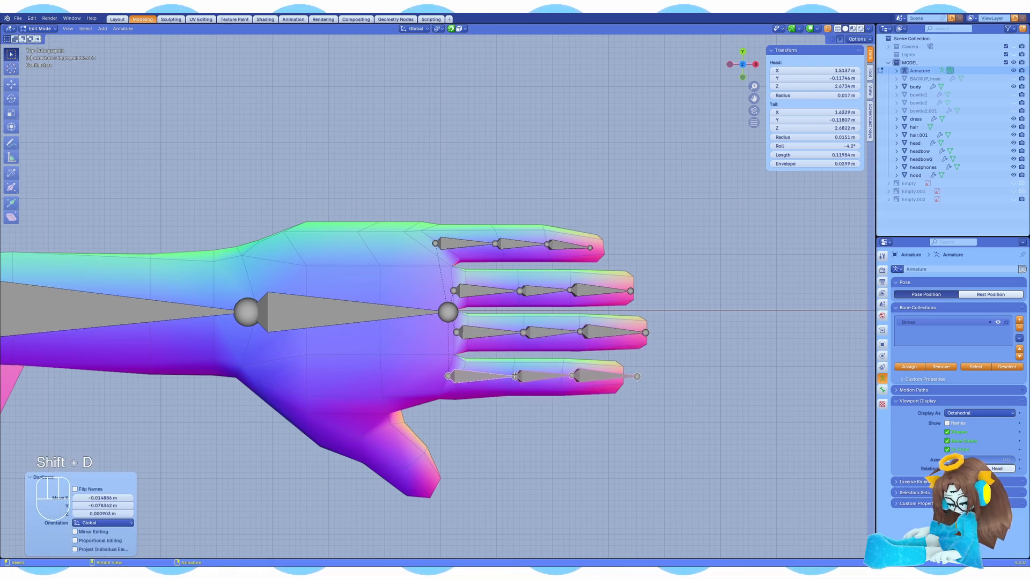
{"action": "left_click", "coordinate": [637, 377]}
{"action": "key", "text": "g"}
{"action": "key", "text": "x"}
{"action": "left_click", "coordinate": [624, 377]}
Step: Select the three index finger bones and batch-rename them to finger_point
{"action": "left_click_drag", "start_coordinate": [629, 420], "coordinate": [442, 370]}
{"action": "key", "text": "ctrl+F2"}
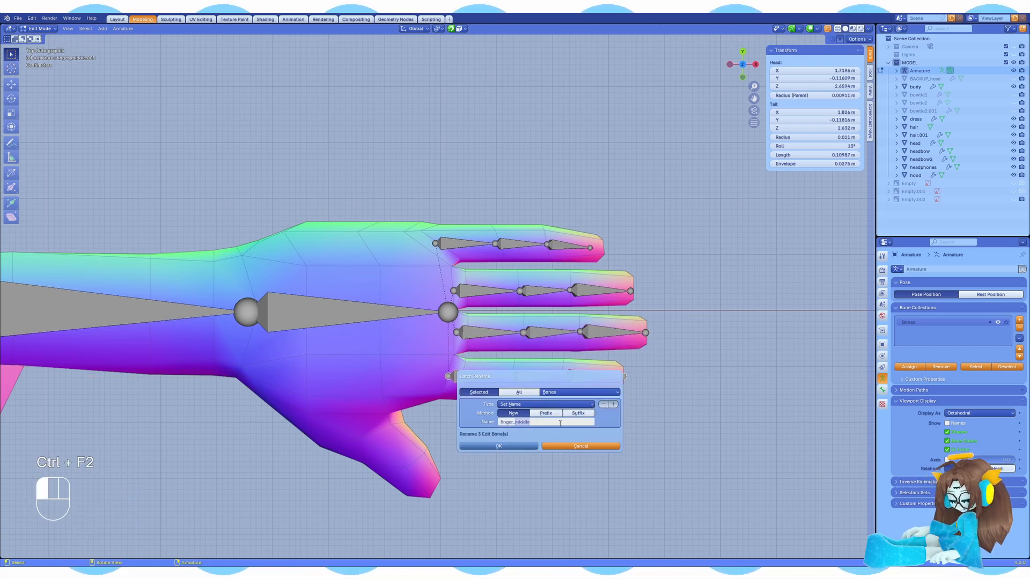
{"action": "type", "text": "point"}
{"action": "key", "text": "Return"}
Step: Duplicate a finger bone onto the base of the thumb and fit both its joints to the thumb's direction
{"action": "key", "text": "KP_3"}
{"action": "key", "text": "KP_7"}
{"action": "key", "text": "shift+d"}
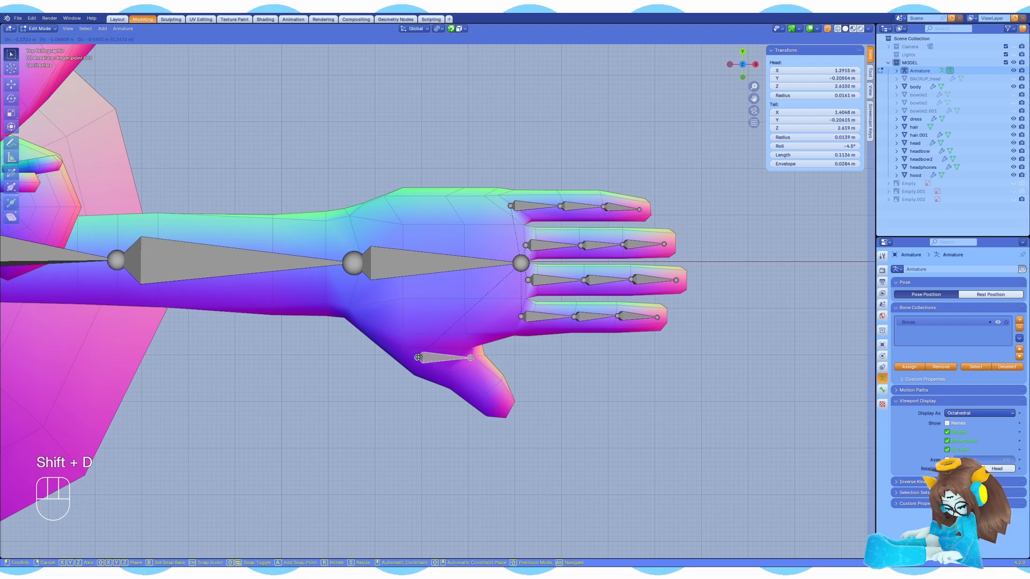
{"action": "left_click", "coordinate": [448, 352]}
{"action": "left_click", "coordinate": [473, 352]}
{"action": "key", "text": "g"}
{"action": "left_click", "coordinate": [452, 370]}
{"action": "left_click", "coordinate": [423, 351]}
{"action": "key", "text": "g"}
{"action": "left_click", "coordinate": [452, 370]}
Step: Extrude two more bones from the thumb's base bone out to the thumb tip
{"action": "key", "text": "g"}
{"action": "key", "text": "e"}
{"action": "key", "text": "e"}
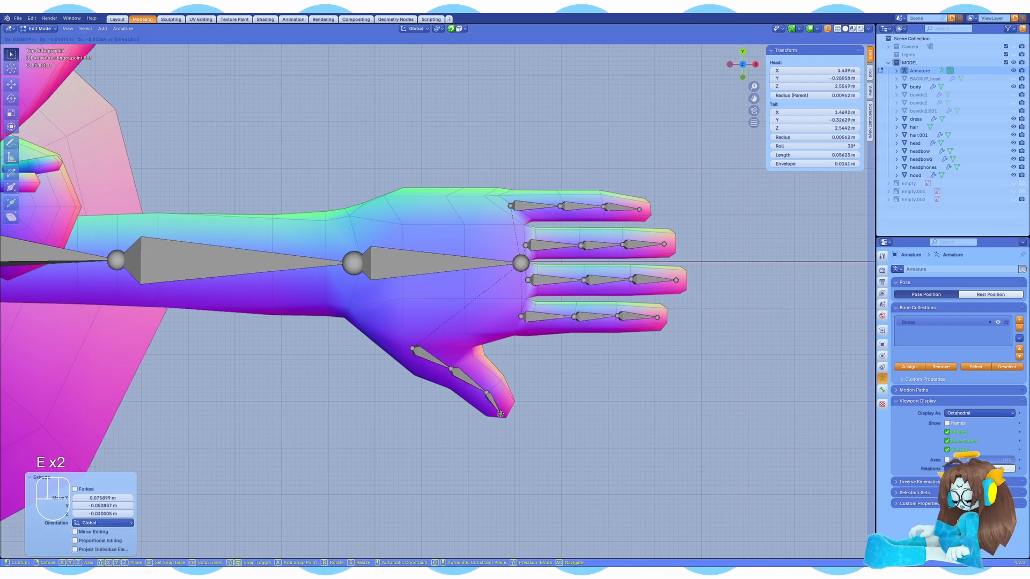
{"action": "mouse_move", "coordinate": [502, 413]}
{"action": "middle_mouse_down"}
{"action": "mouse_move", "coordinate": [563, 273]}
{"action": "mouse_move", "coordinate": [525, 306]}
{"action": "mouse_move", "coordinate": [370, 322]}
{"action": "mouse_move", "coordinate": [483, 408]}
{"action": "middle_mouse_up"}
Step: Reposition the thumb joints so they sit inside the mesh from every angle, and save the file
{"action": "key", "text": "g"}
{"action": "left_click", "coordinate": [562, 284]}
{"action": "left_click", "coordinate": [332, 336]}
{"action": "key", "text": "g"}
{"action": "left_click", "coordinate": [370, 320]}
{"action": "key", "text": "g"}
{"action": "left_click", "coordinate": [373, 319]}
{"action": "key", "text": "g"}
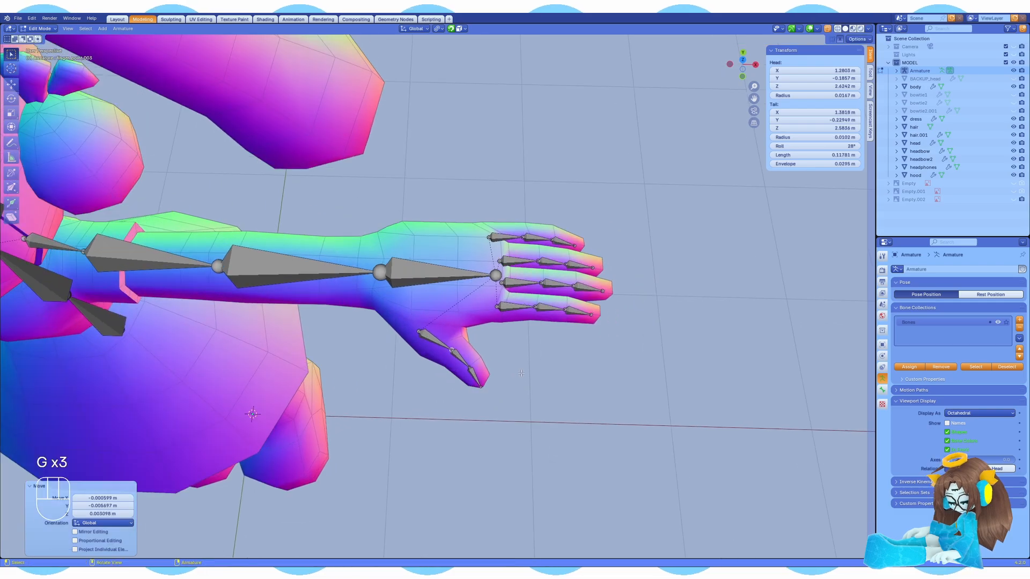
{"action": "key", "text": "ctrl+s"}
Step: Select the bones of all four fingers in Pose Mode and set the transform pivot point to Individual Origins
{"action": "left_click", "coordinate": [439, 29]}
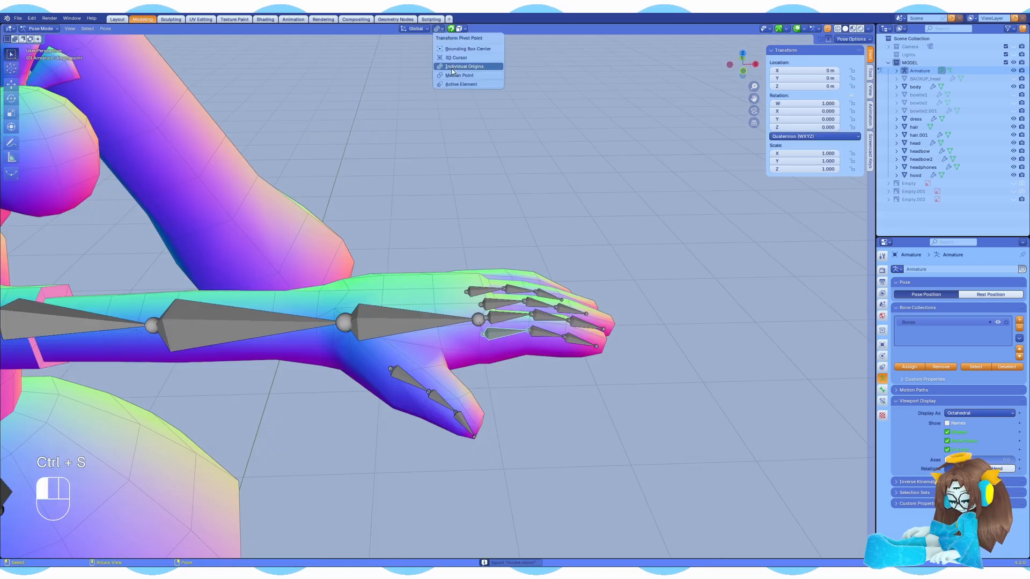
{"action": "left_click", "coordinate": [453, 68]}
{"action": "left_click_drag", "start_coordinate": [490, 264], "coordinate": [487, 258]}
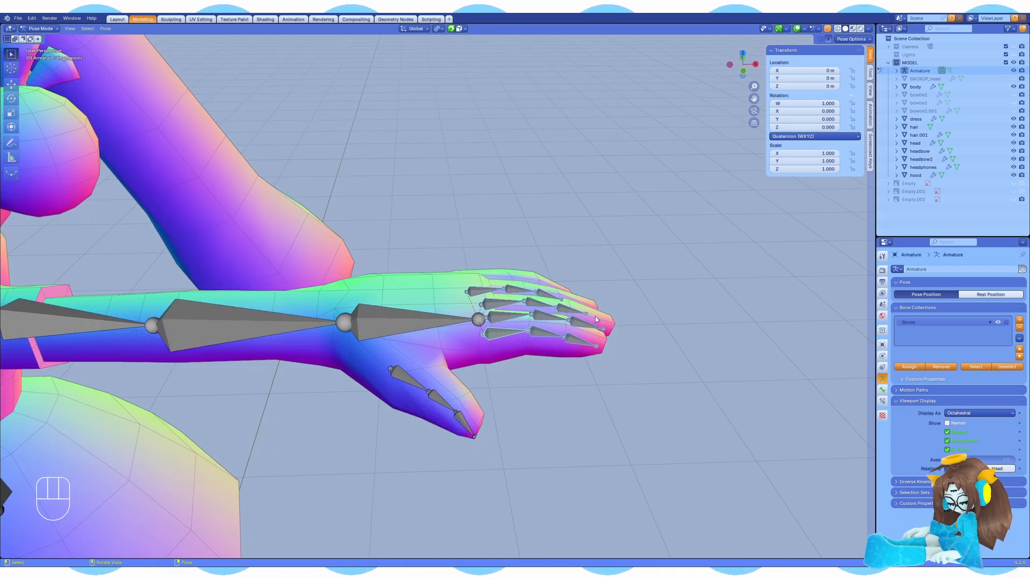
{"action": "middle_click_drag", "start_coordinate": [487, 249], "coordinate": [491, 259]}
{"action": "left_click", "coordinate": [438, 29]}
{"action": "left_click", "coordinate": [452, 68]}
{"action": "left_click", "coordinate": [715, 330]}
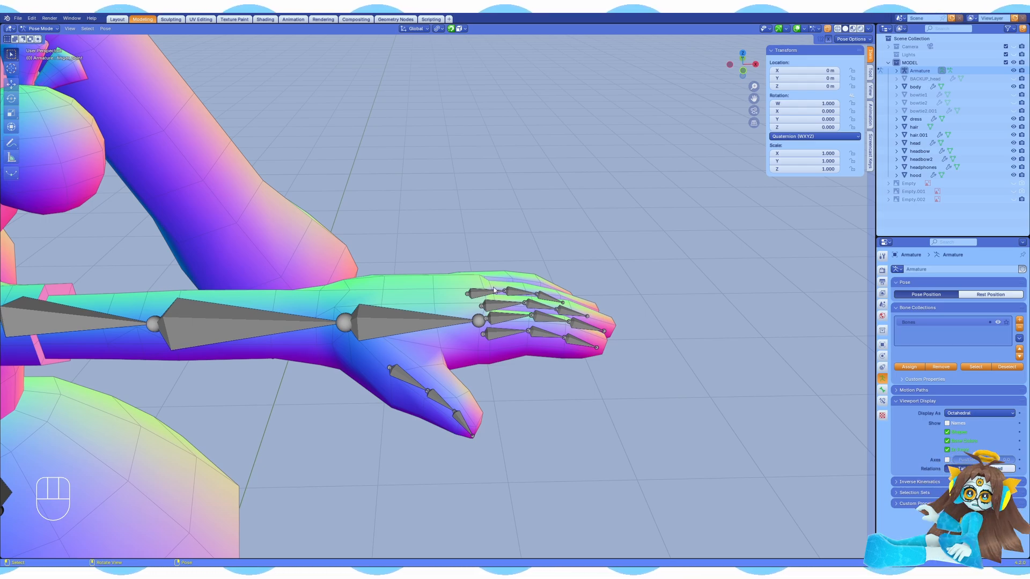
{"action": "left_click_drag", "start_coordinate": [607, 358], "coordinate": [465, 287]}
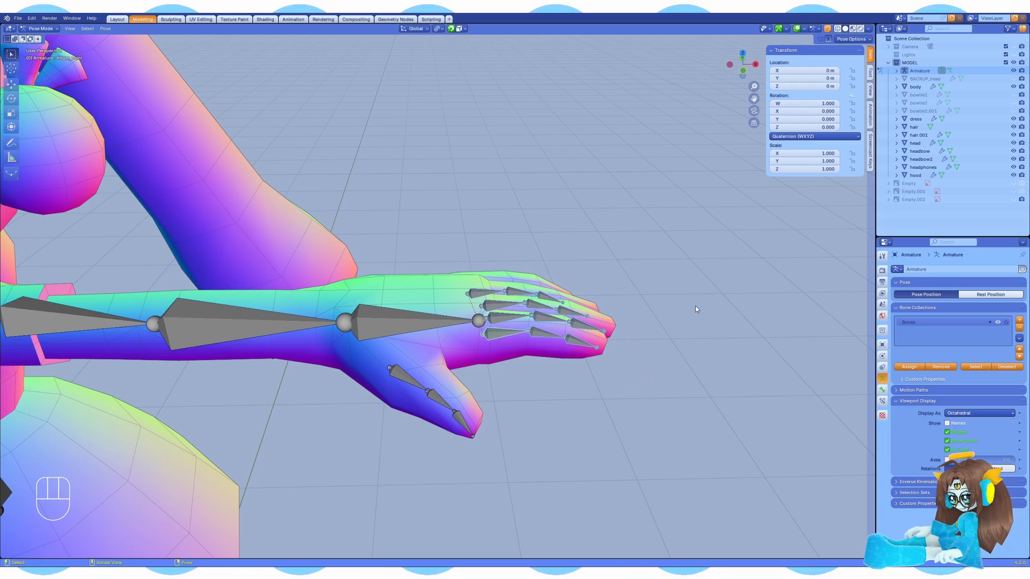
{"action": "left_click", "coordinate": [438, 29]}
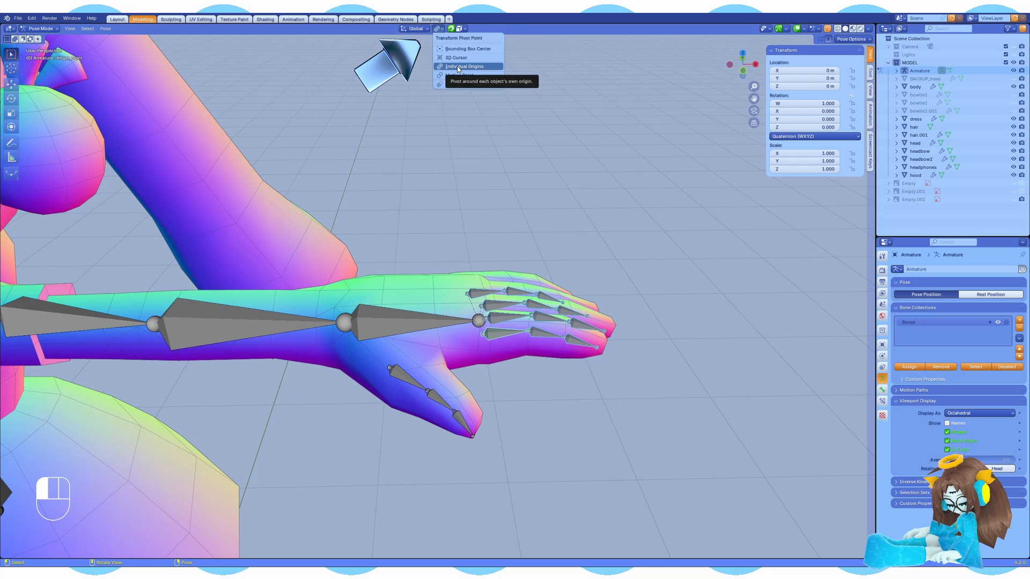
{"action": "left_click", "coordinate": [457, 66]}
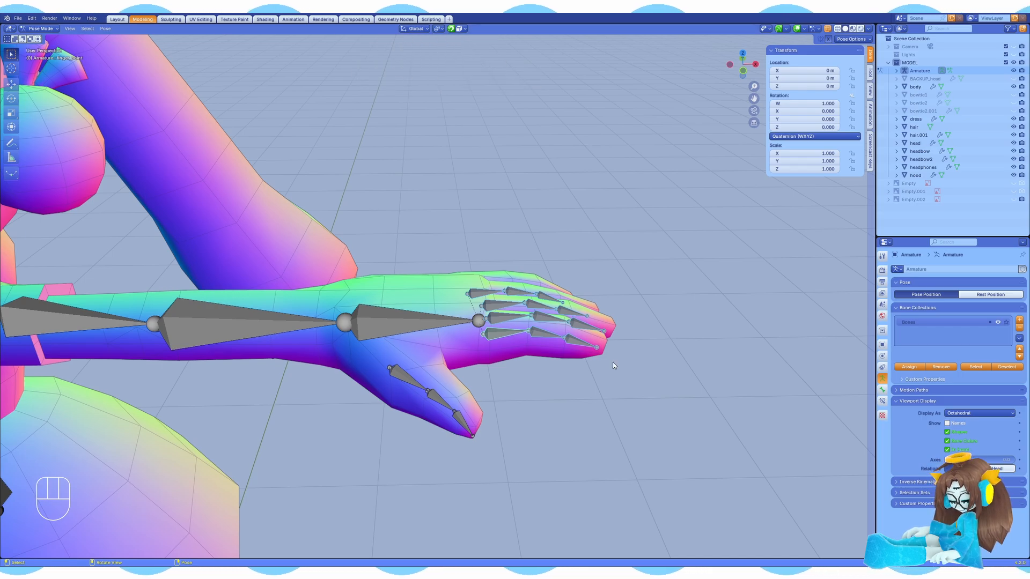
Step: Test the finger curl by rotating the selected bones about their local X axis, and undo the rotation
{"action": "key", "text": "r"}
{"action": "key", "text": "x"}
{"action": "key", "text": "x"}
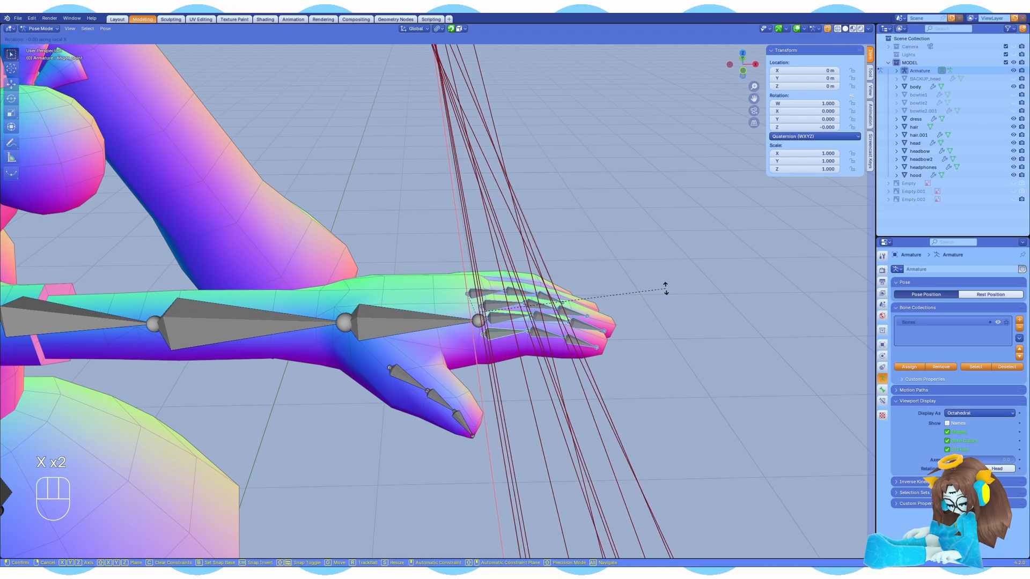
{"action": "left_click", "coordinate": [528, 356]}
{"action": "mouse_move", "coordinate": [528, 356]}
{"action": "middle_mouse_down"}
{"action": "mouse_move", "coordinate": [532, 394]}
{"action": "mouse_move", "coordinate": [520, 364]}
{"action": "middle_mouse_up"}
{"action": "key", "text": "ctrl+z"}
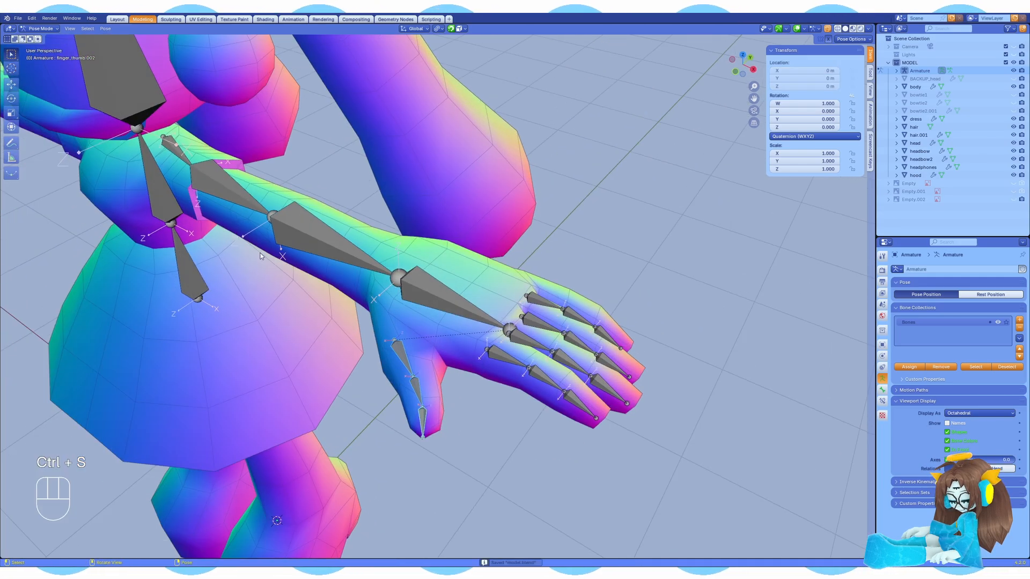
Step: Return to Edit Mode and open the roll value of the outer thumb bones for editing
{"action": "key", "text": "Tab"}
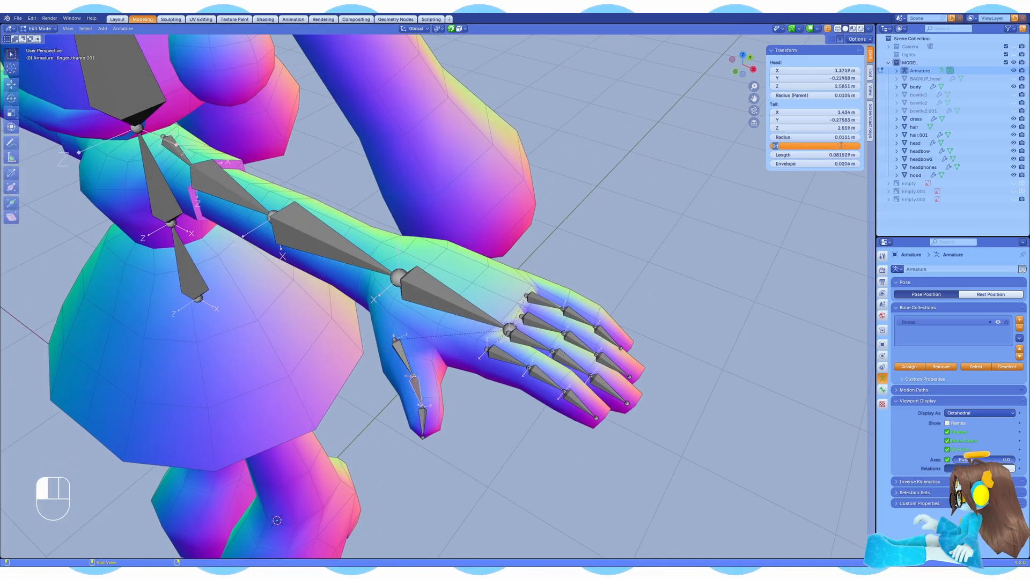
{"action": "left_click", "coordinate": [422, 421]}
{"action": "left_click", "coordinate": [817, 146]}
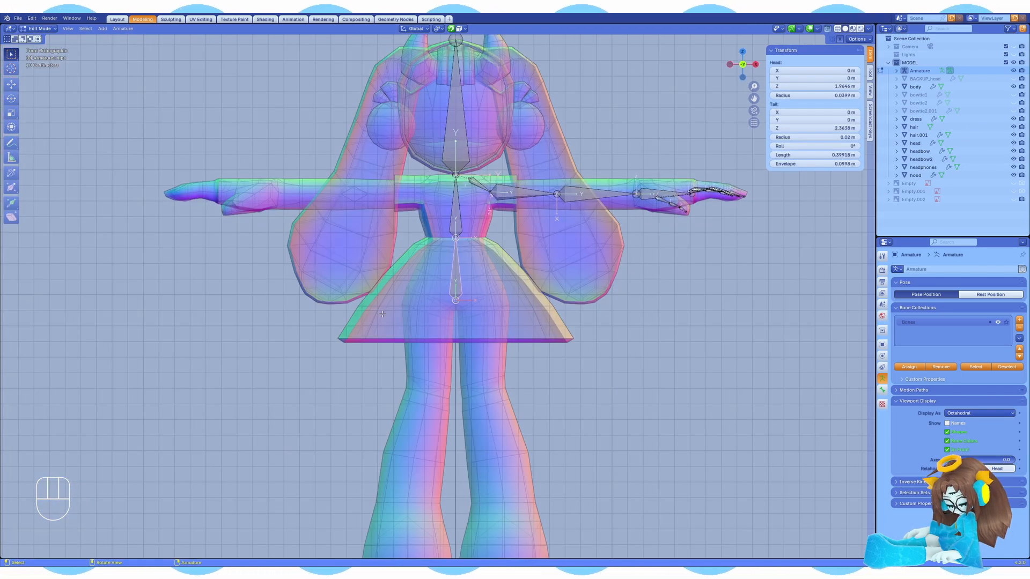
Step: Duplicate the hips bone, clear the copy's parent and rotate it about the X axis so that it points downward
{"action": "key", "text": "shift+d"}
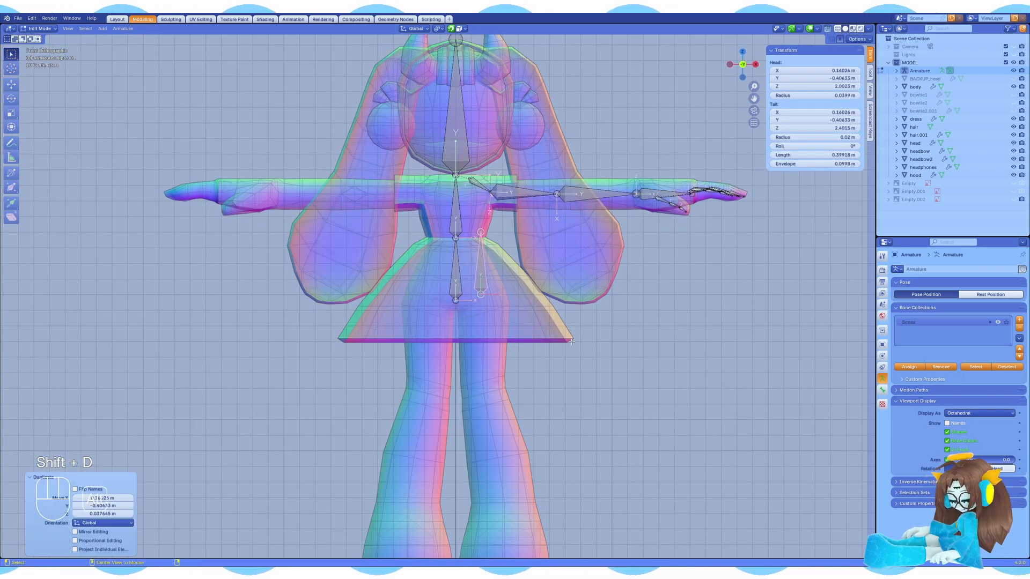
{"action": "left_click", "coordinate": [499, 298]}
{"action": "key", "text": "alt+p"}
{"action": "left_click", "coordinate": [566, 295]}
{"action": "key", "text": "r"}
{"action": "key", "text": "x"}
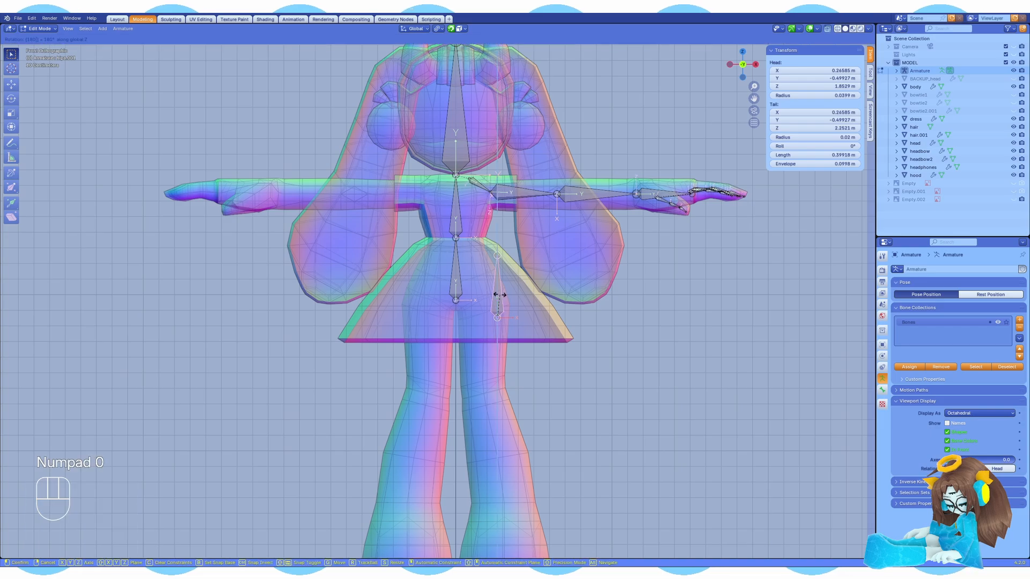
{"action": "key", "text": "KP_9"}
{"action": "key", "text": "KP_0"}
{"action": "key", "text": "Return"}
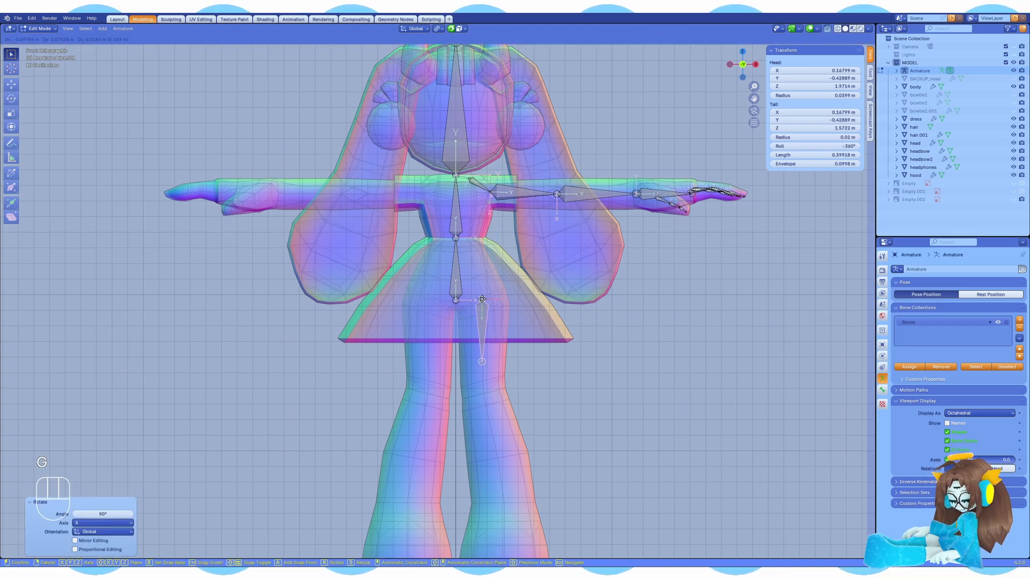
Step: Move the flipped bone to the top of the character's left leg, aligning it in the side and front views
{"action": "left_click", "coordinate": [483, 299]}
{"action": "key", "text": "KP_3"}
{"action": "left_click", "coordinate": [447, 293]}
{"action": "key", "text": "KP_1"}
{"action": "key", "text": "g"}
{"action": "key", "text": "x"}
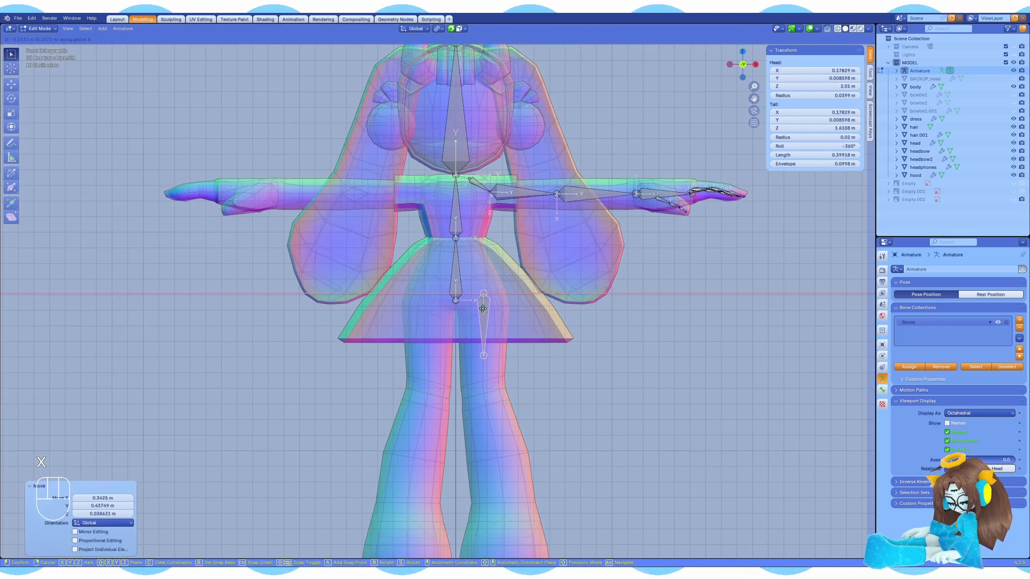
{"action": "left_click", "coordinate": [484, 299]}
Step: Extend the upper leg bone down to the knee, hide the dress and fine-tune the hip and knee joints
{"action": "left_click", "coordinate": [483, 357]}
{"action": "key", "text": "g"}
{"action": "left_click", "coordinate": [484, 394]}
{"action": "left_click", "coordinate": [1013, 119]}
{"action": "left_click", "coordinate": [483, 293]}
{"action": "key", "text": "g"}
{"action": "left_click", "coordinate": [481, 297]}
{"action": "left_click", "coordinate": [484, 393]}
{"action": "key", "text": "g"}
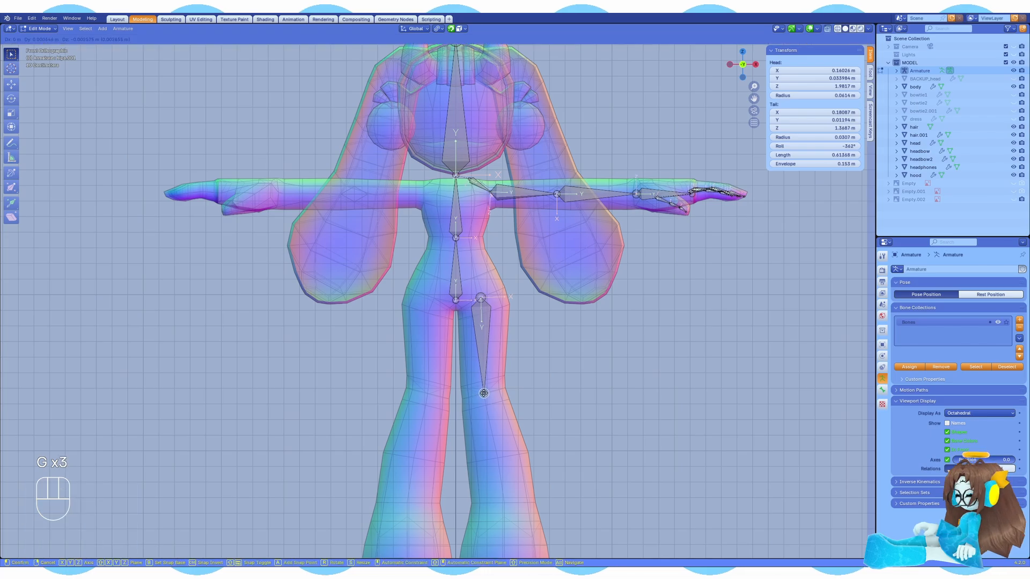
{"action": "left_click", "coordinate": [483, 393]}
Step: Extrude lower leg, foot and toe bones from the knee, aligning the foot and toes in the side view
{"action": "middle_click_drag", "start_coordinate": [483, 393], "coordinate": [477, 304], "text": "shift"}
{"action": "key", "text": "e"}
{"action": "key", "text": "KP_3"}
{"action": "key", "text": "KP_1"}
{"action": "key", "text": "e"}
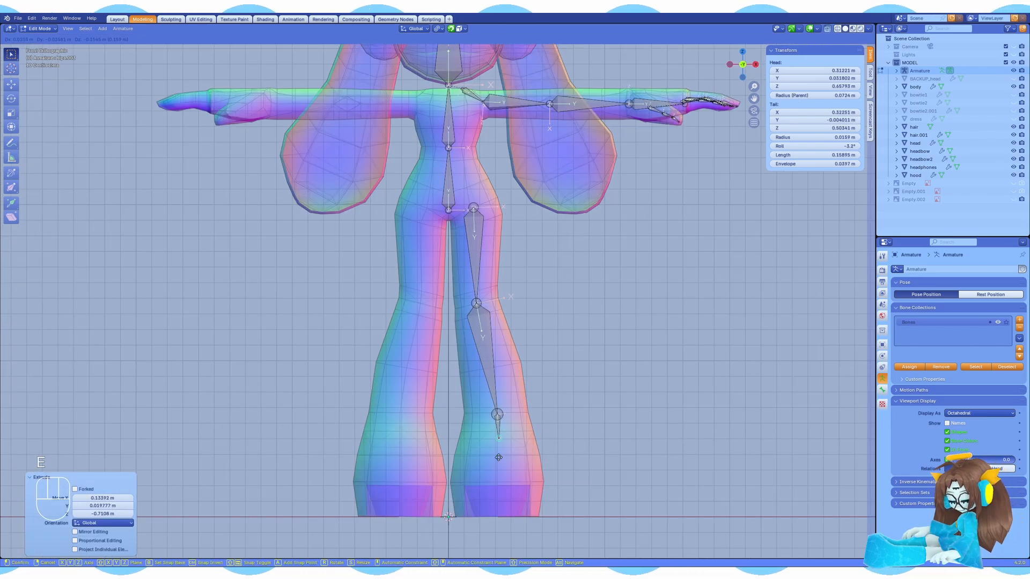
{"action": "left_click", "coordinate": [497, 485]}
{"action": "key", "text": "KP_3"}
{"action": "left_click", "coordinate": [400, 457]}
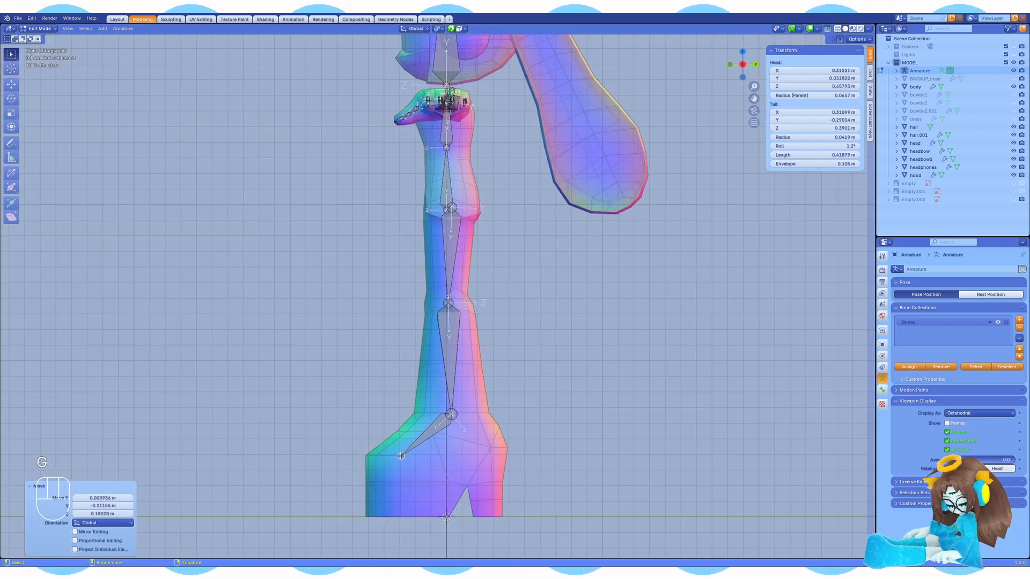
{"action": "left_click", "coordinate": [371, 457]}
Step: Rename the upper leg bone to thigh and give the lower leg bone its own name
{"action": "key", "text": "KP_1"}
{"action": "middle_click_drag", "start_coordinate": [474, 244], "coordinate": [482, 264], "text": "shift"}
{"action": "left_click", "coordinate": [485, 257]}
{"action": "key", "text": "F2"}
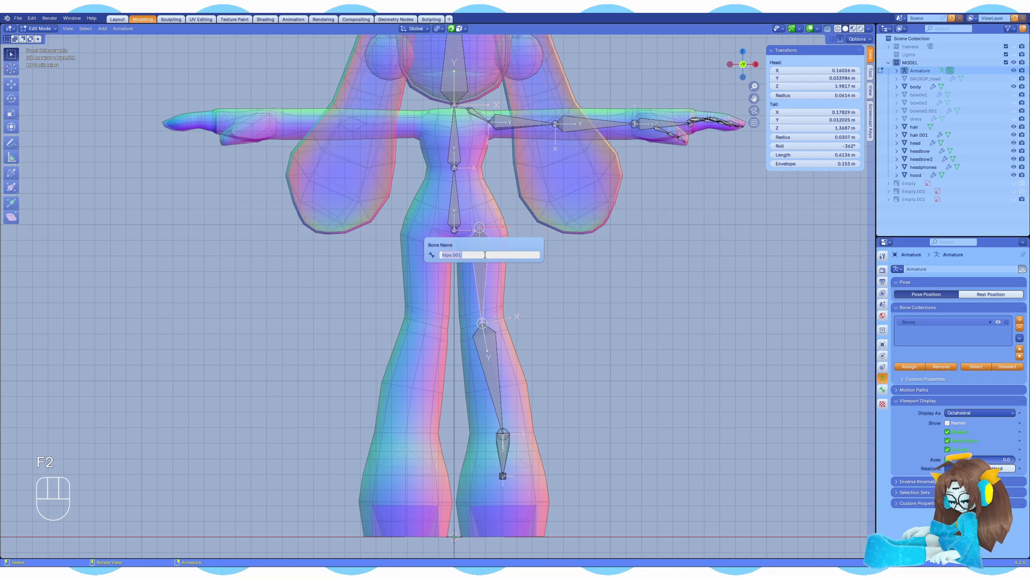
{"action": "left_click", "coordinate": [491, 351]}
{"action": "key", "text": "F2"}
Step: Rename the ankle bone to foot and the bone in front of it to toes
{"action": "left_click", "coordinate": [504, 453]}
{"action": "key", "text": "F2"}
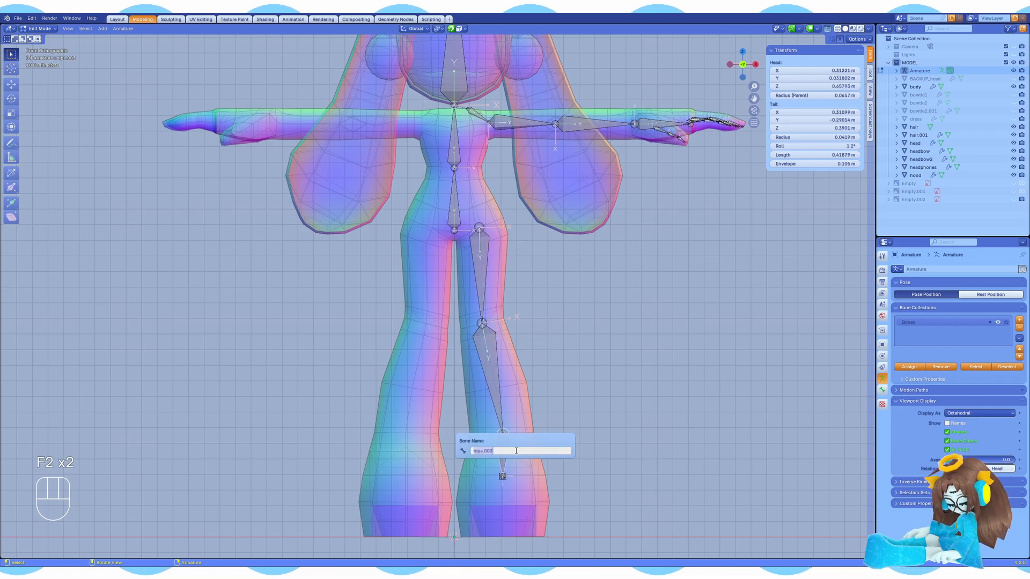
{"action": "type", "text": "foot"}
{"action": "key", "text": "Return"}
{"action": "key", "text": "KP_3"}
{"action": "left_click", "coordinate": [394, 480]}
{"action": "key", "text": "F2"}
{"action": "type", "text": "toes"}
{"action": "key", "text": "Return"}
{"action": "key", "text": "KP_1"}
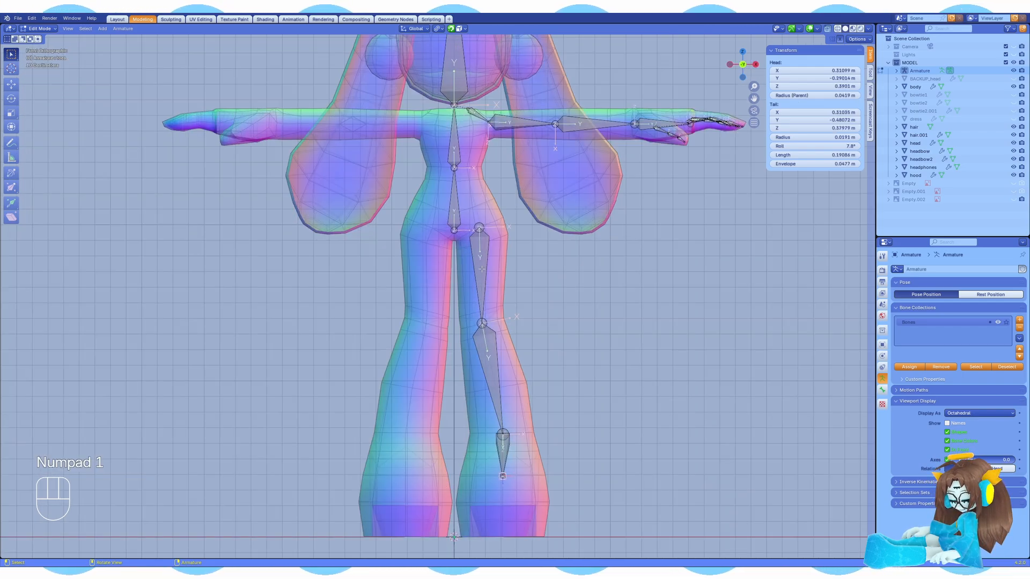
Step: Parent the thigh bone to the hips bone with Keep Offset
{"action": "middle_click_drag", "start_coordinate": [482, 269], "coordinate": [490, 276], "text": "shift"}
{"action": "left_click", "coordinate": [489, 273]}
{"action": "left_click", "coordinate": [462, 219], "text": "shift"}
{"action": "key", "text": "ctrl+p"}
{"action": "left_click", "coordinate": [505, 262]}
{"action": "scroll", "coordinate": [483, 257], "scroll_direction": "down", "scroll_amount": 1}
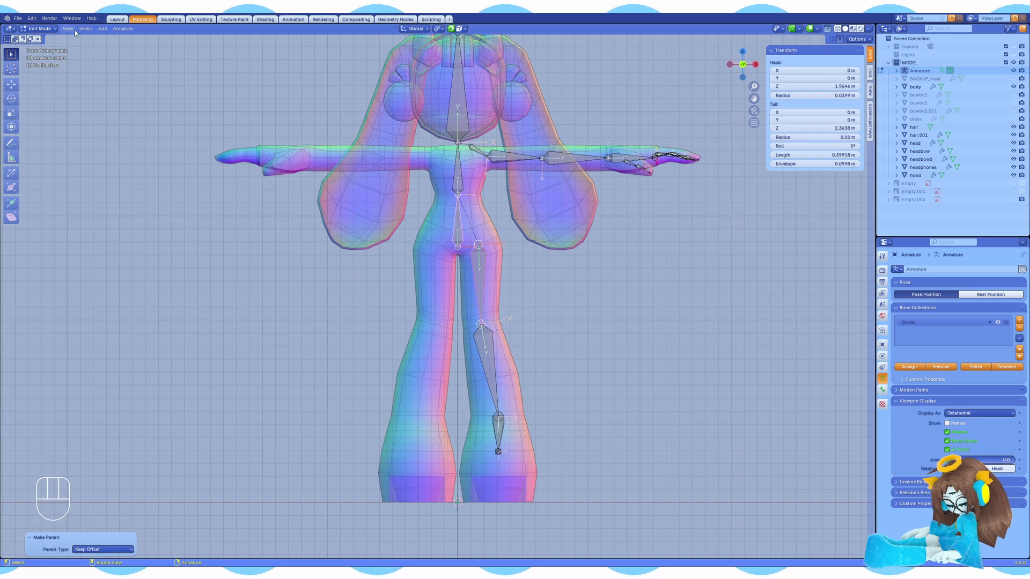
Step: Switch to Pose Mode and test-rotate the thigh and lower leg bones about the X axis, cancelling each rotation
{"action": "left_click", "coordinate": [40, 29]}
{"action": "left_click", "coordinate": [41, 57]}
{"action": "middle_click_drag", "start_coordinate": [598, 281], "coordinate": [541, 292]}
{"action": "left_click", "coordinate": [481, 290]}
{"action": "key", "text": "r"}
{"action": "key", "text": "x"}
{"action": "right_click", "coordinate": [468, 347]}
{"action": "left_click", "coordinate": [475, 373]}
{"action": "key", "text": "r"}
{"action": "key", "text": "x"}
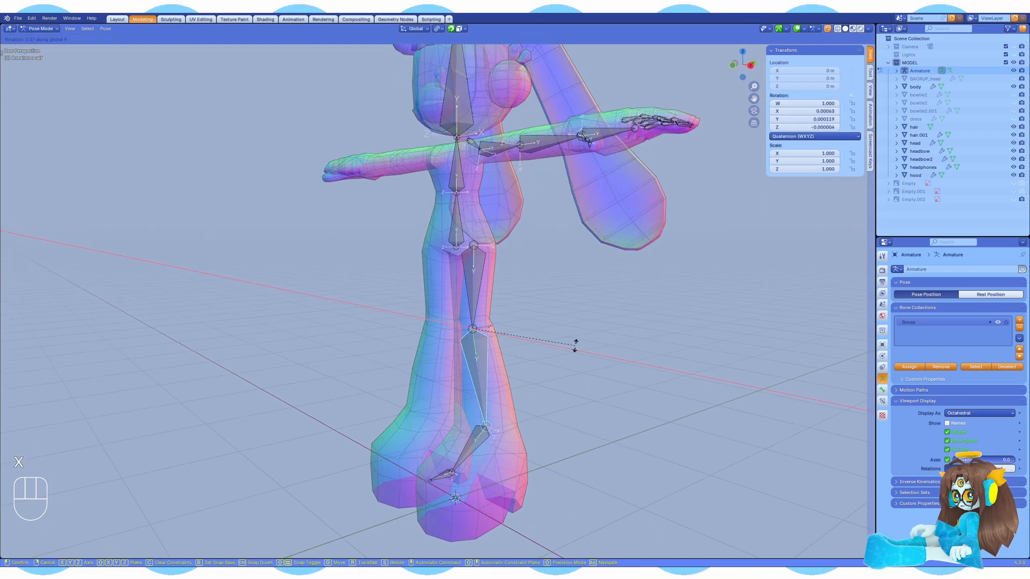
{"action": "right_click", "coordinate": [575, 346]}
Step: Return to Edit Mode and apply Auto-Name Left/Right to the selected arm, finger and leg bones
{"action": "key", "text": "KP_1"}
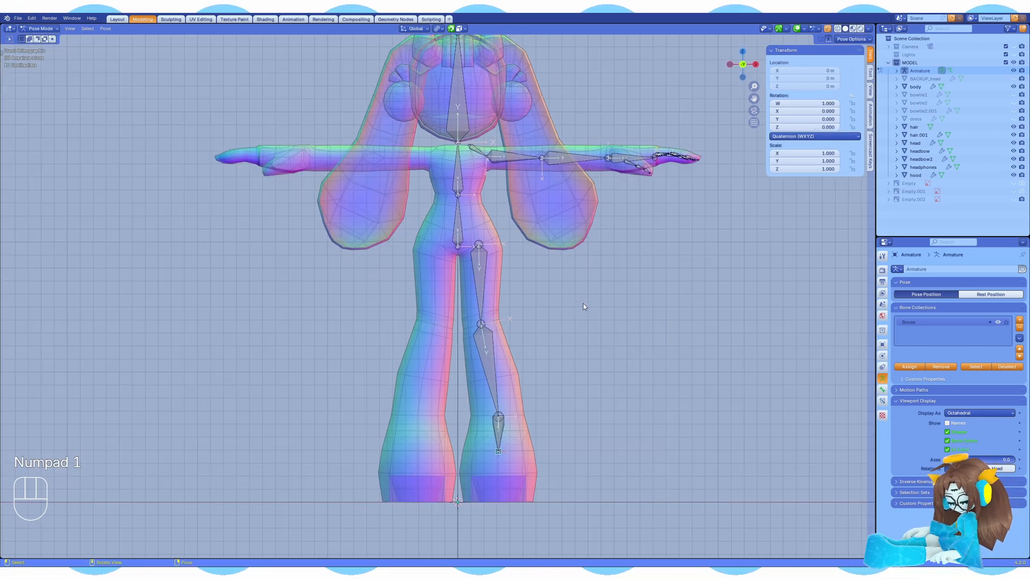
{"action": "key", "text": "Tab"}
{"action": "right_click", "coordinate": [482, 295]}
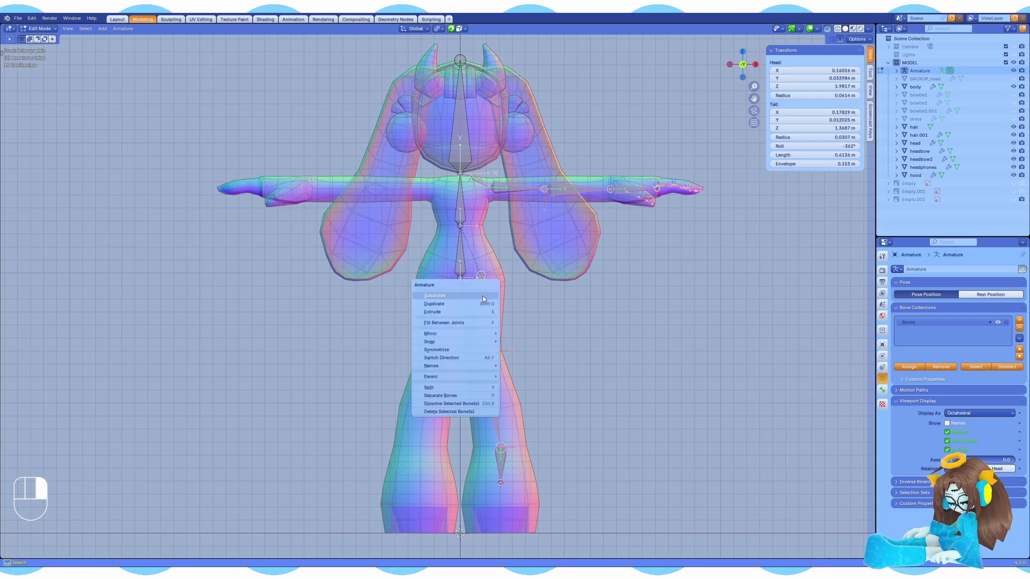
{"action": "mouse_move", "coordinate": [472, 365]}
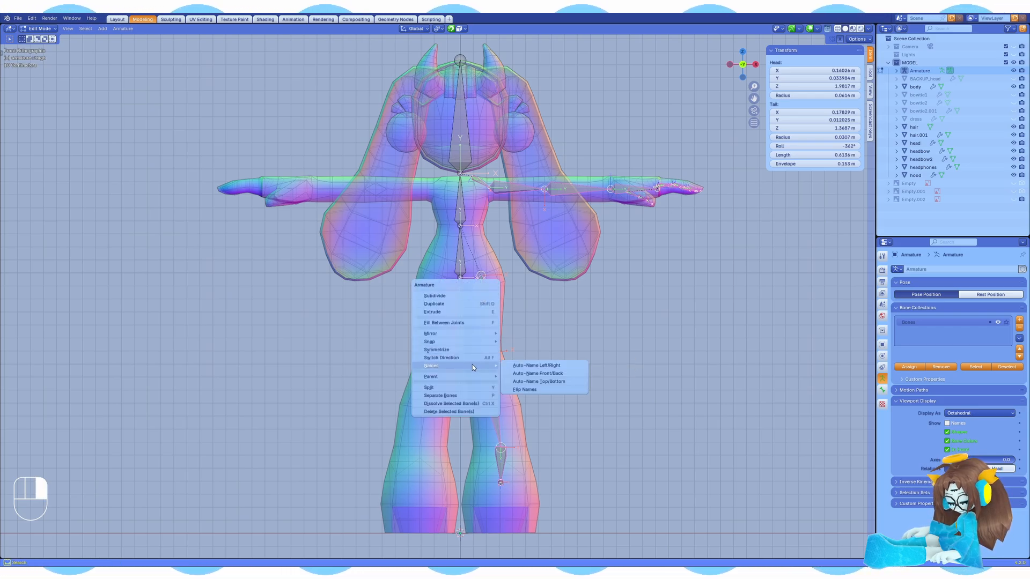
{"action": "left_click", "coordinate": [520, 367]}
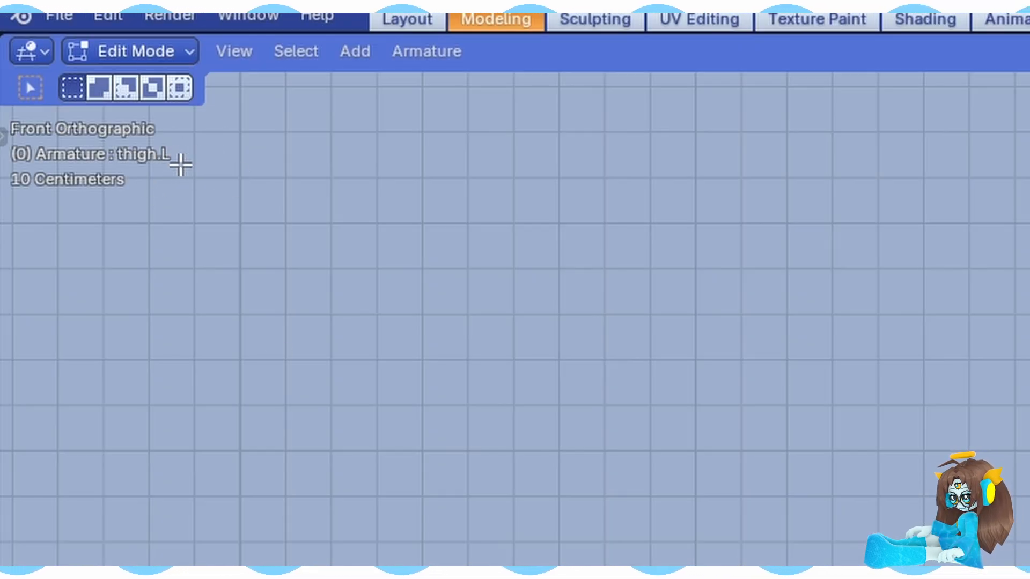
Step: Symmetrize the selected arm, finger and leg bones to the other side of the armature
{"action": "mouse_move", "coordinate": [714, 169]}
{"action": "left_mouse_down", "text": "shift"}
{"action": "mouse_move", "coordinate": [559, 206]}
{"action": "mouse_move", "coordinate": [532, 202]}
{"action": "left_mouse_up", "text": "shift"}
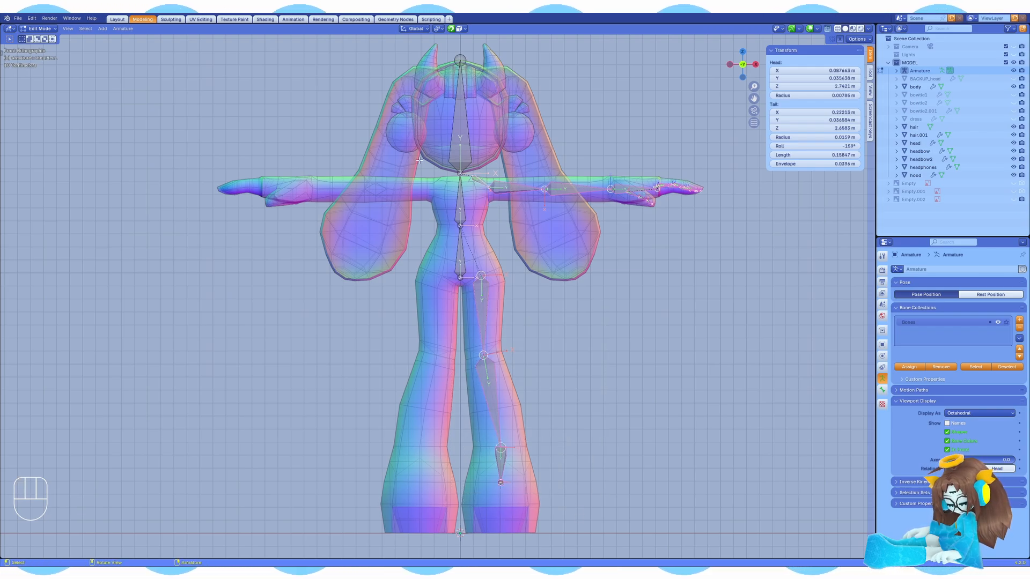
{"action": "right_click", "coordinate": [511, 190]}
{"action": "left_click", "coordinate": [482, 174]}
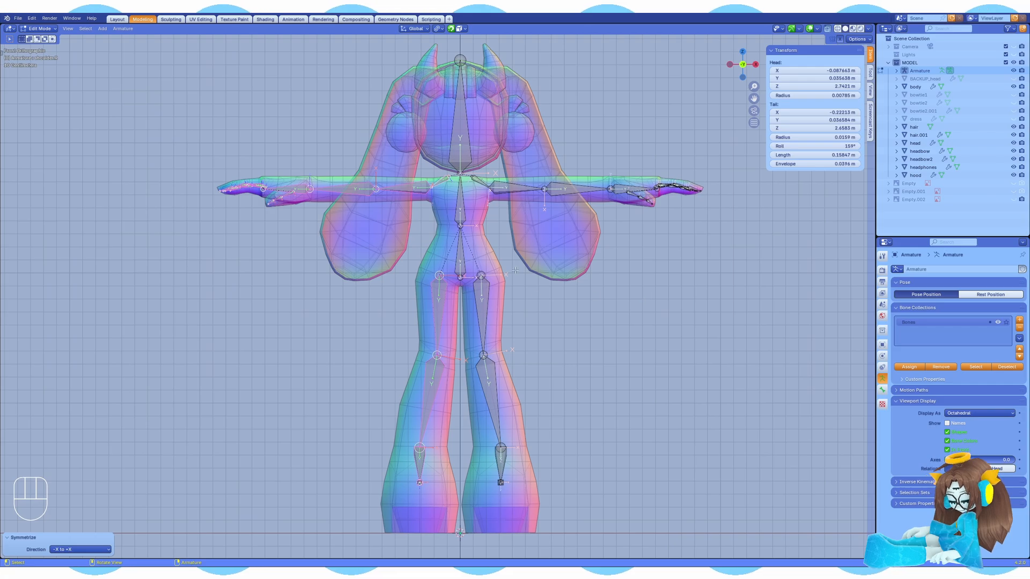
{"action": "middle_click_drag", "start_coordinate": [515, 269], "coordinate": [318, 233]}
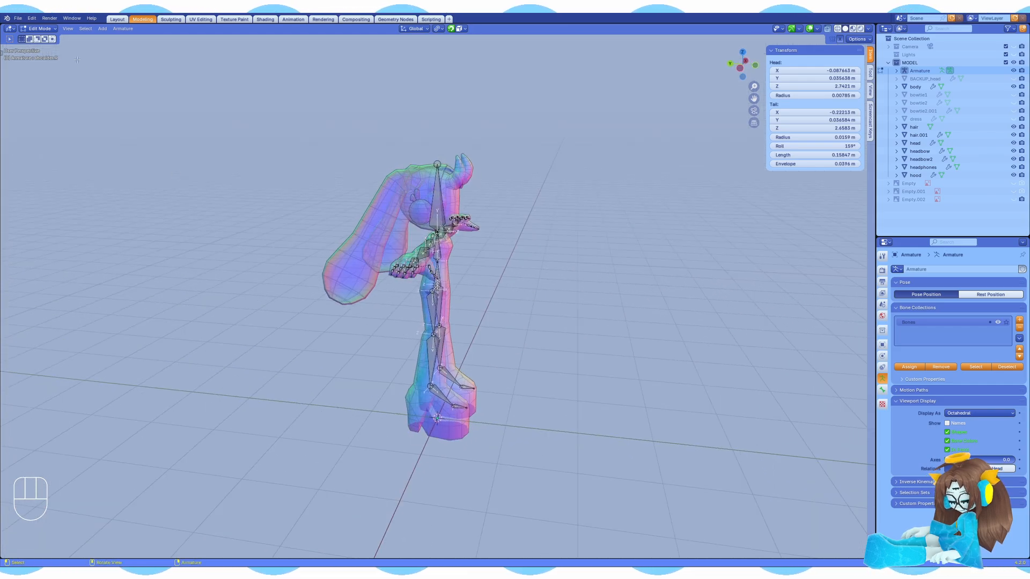
Step: Save the file, turn off X-ray display, and switch the armature to Pose Mode
{"action": "key", "text": "ctrl+s"}
{"action": "key", "text": "KP_1"}
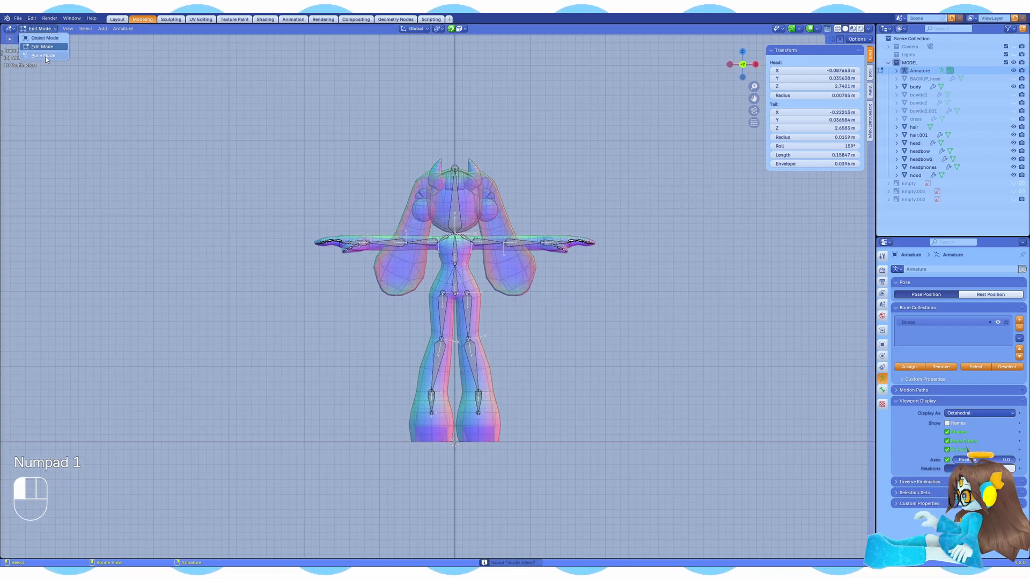
{"action": "left_click", "coordinate": [46, 55]}
{"action": "key", "text": "ctrl+s"}
{"action": "middle_click_drag", "start_coordinate": [468, 220], "coordinate": [465, 231], "text": "shift"}
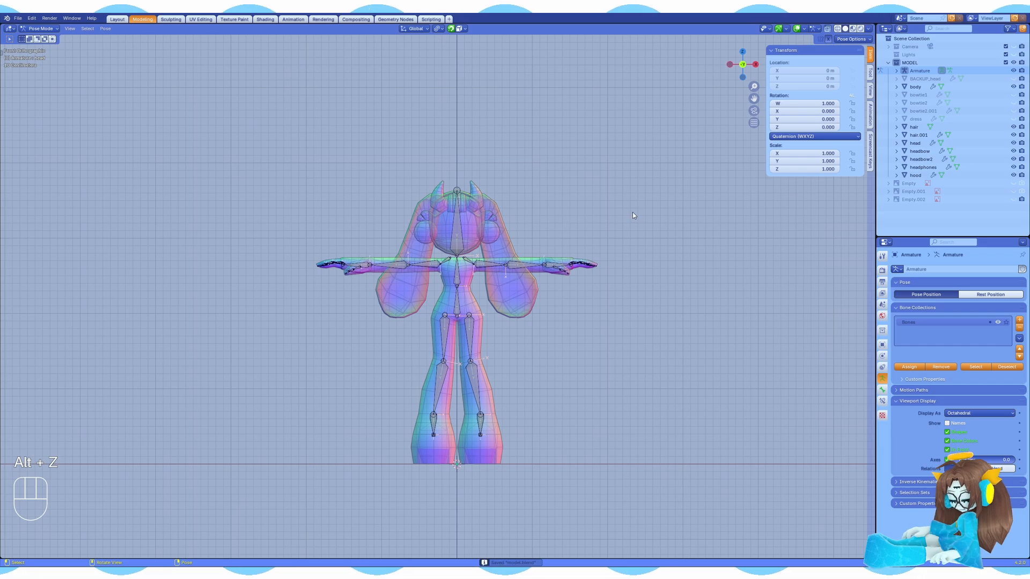
{"action": "left_click", "coordinate": [32, 29]}
{"action": "left_click", "coordinate": [41, 47]}
{"action": "key", "text": "alt+z"}
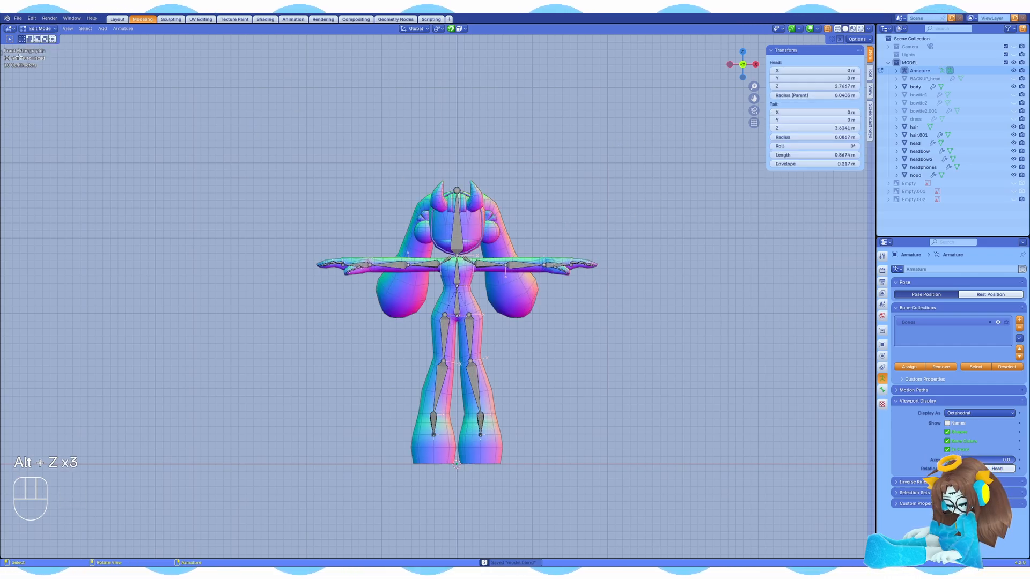
{"action": "left_click", "coordinate": [41, 29]}
{"action": "left_click", "coordinate": [43, 39]}
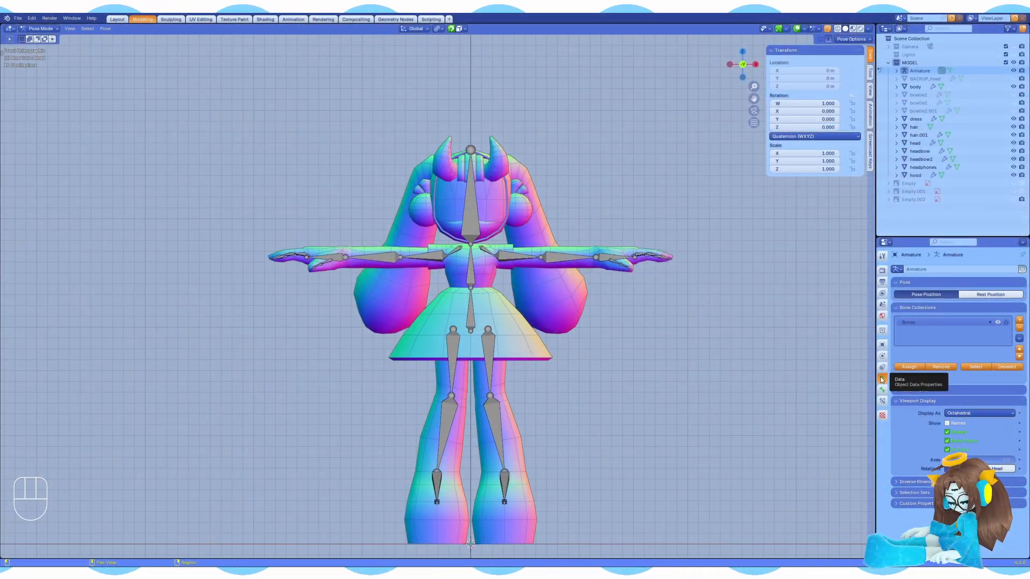
Step: Rename the existing bone collection of the armature to DEF_Bones
{"action": "left_click", "coordinate": [882, 366]}
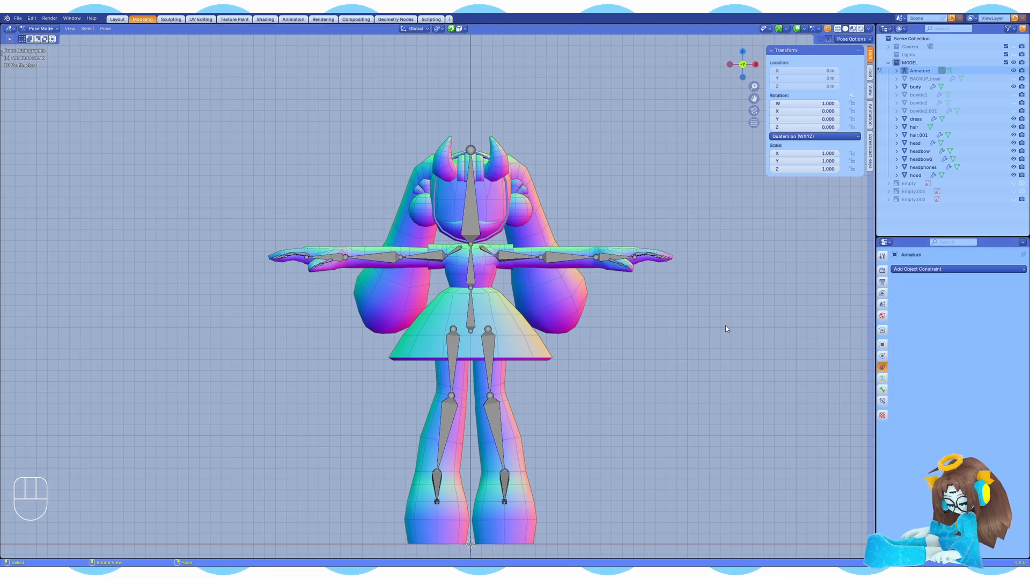
{"action": "left_click", "coordinate": [881, 378]}
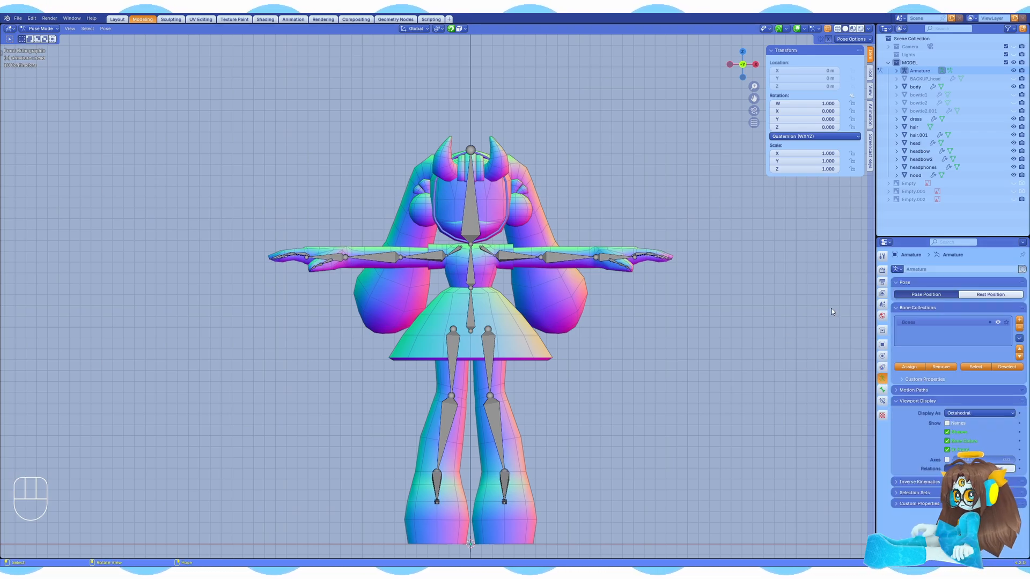
{"action": "double_click", "coordinate": [912, 322]}
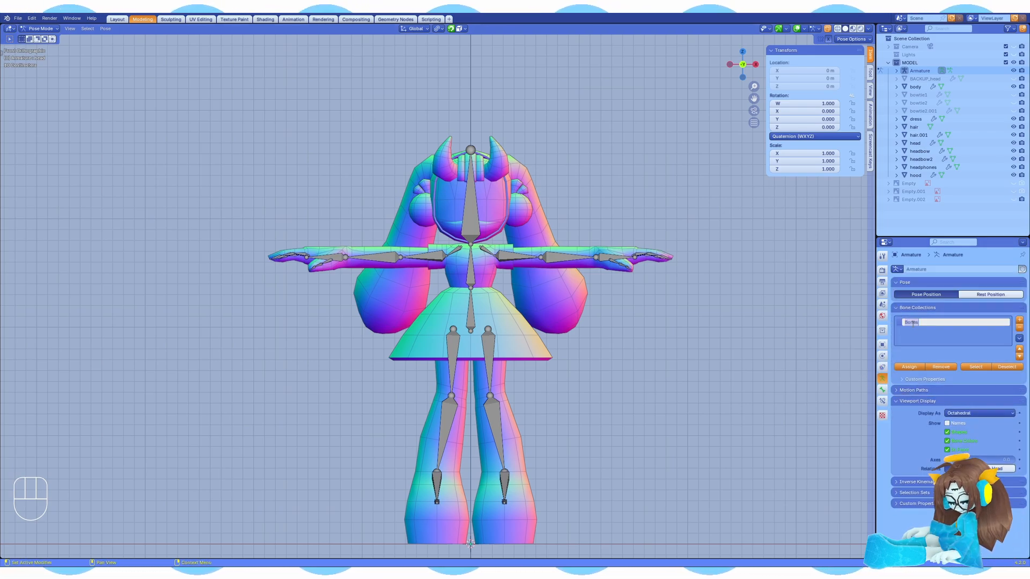
{"action": "type", "text": "DEF_"}
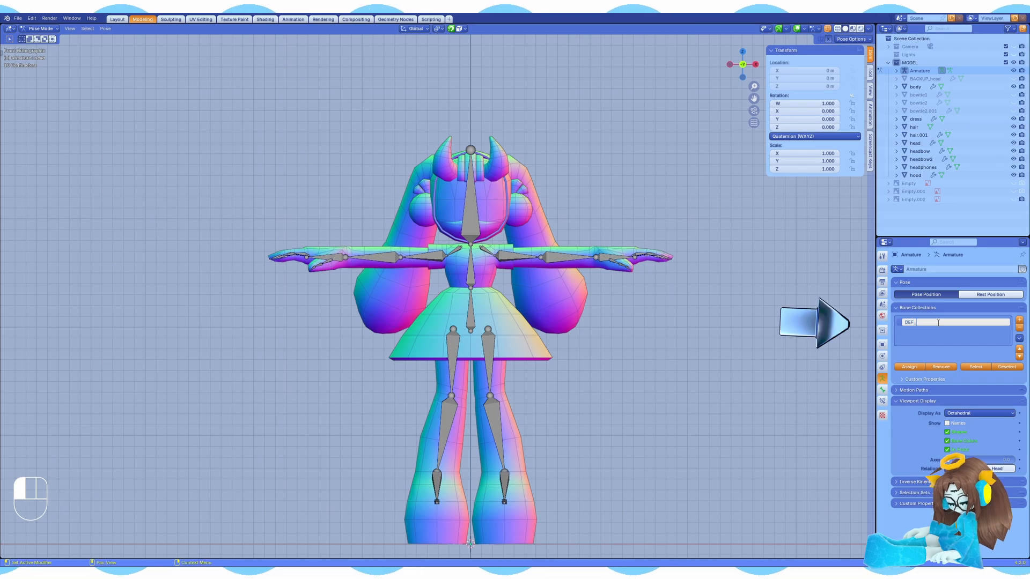
{"action": "type", "text": "Bones"}
{"action": "key", "text": "Return"}
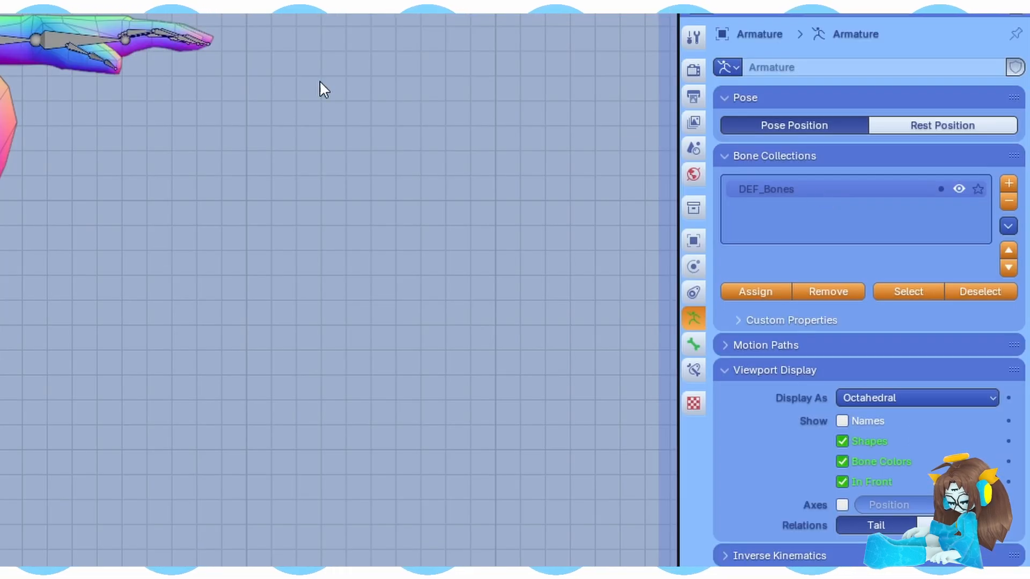
Step: Add a second bone collection and name it Hair
{"action": "left_click", "coordinate": [1005, 182]}
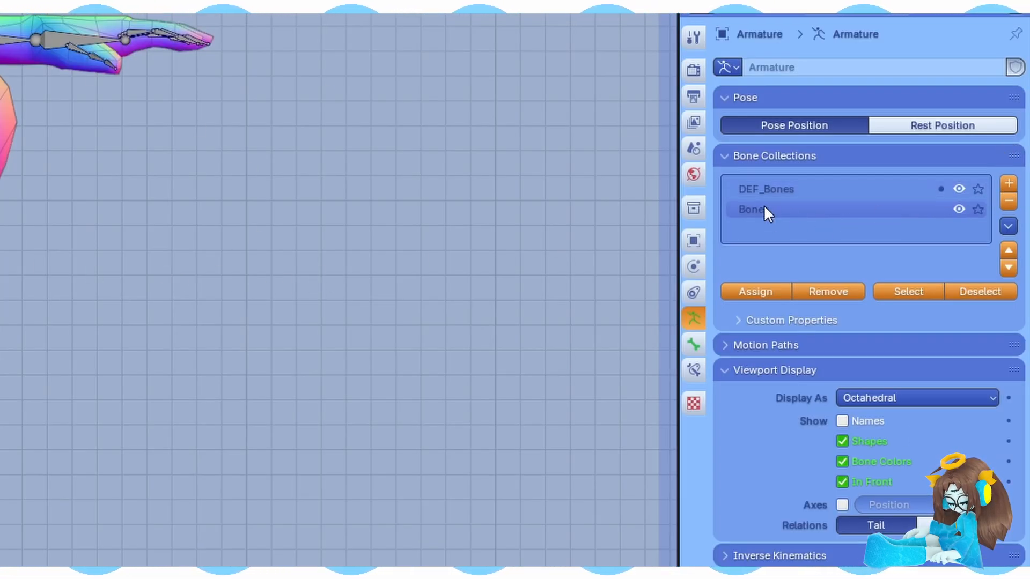
{"action": "double_click", "coordinate": [764, 209]}
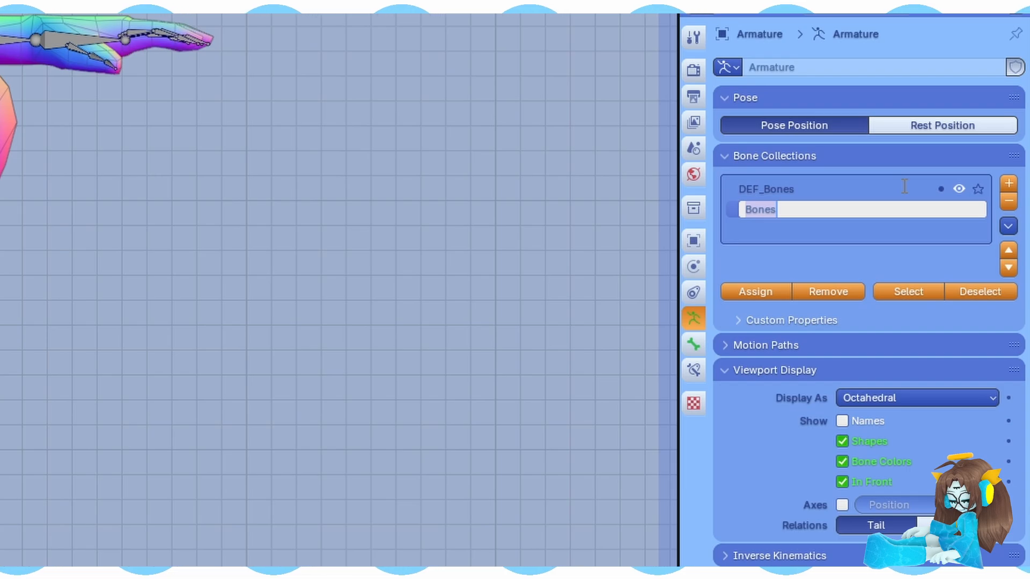
{"action": "type", "text": "Hair"}
{"action": "key", "text": "Return"}
Step: In Edit Mode, duplicate the head bone beside the head and rotate the copy 180° about the X axis
{"action": "scroll", "coordinate": [40, 43], "scroll_direction": "up", "scroll_amount": 1}
{"action": "middle_click_drag", "start_coordinate": [40, 43], "coordinate": [18, 245], "text": "shift"}
{"action": "scroll", "coordinate": [75, 161], "scroll_direction": "up", "scroll_amount": 2}
{"action": "key", "text": "Tab"}
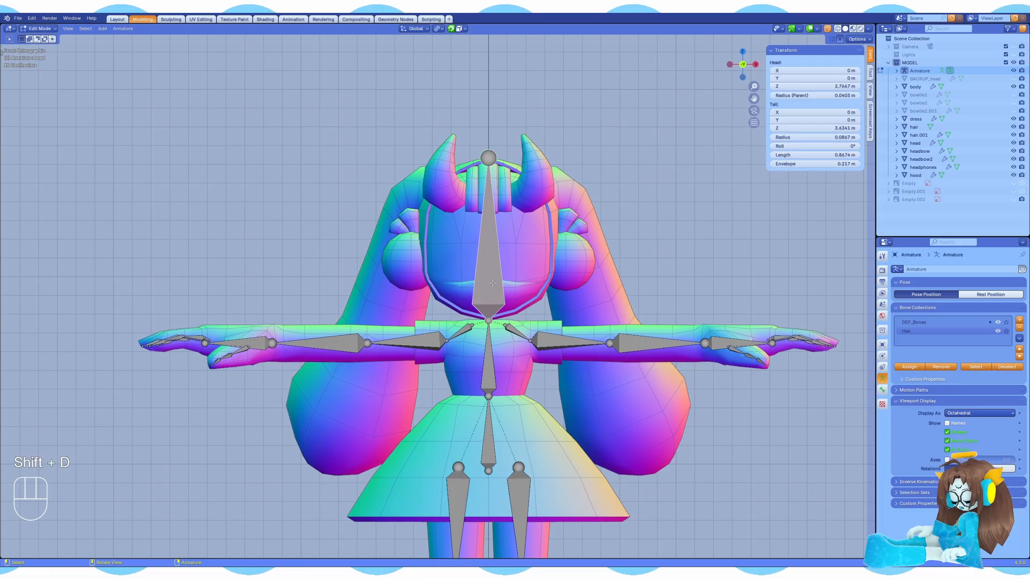
{"action": "middle_click_drag", "start_coordinate": [487, 255], "coordinate": [473, 291], "text": "shift"}
{"action": "key", "text": "shift+d"}
{"action": "left_click", "coordinate": [538, 223]}
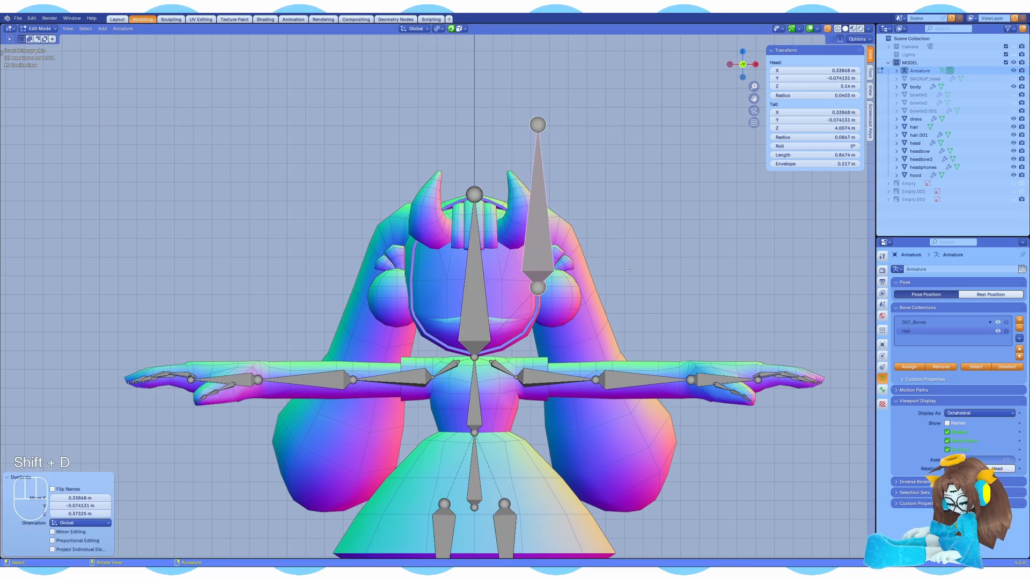
{"action": "type", "text": "rx180"}
{"action": "key", "text": "Return"}
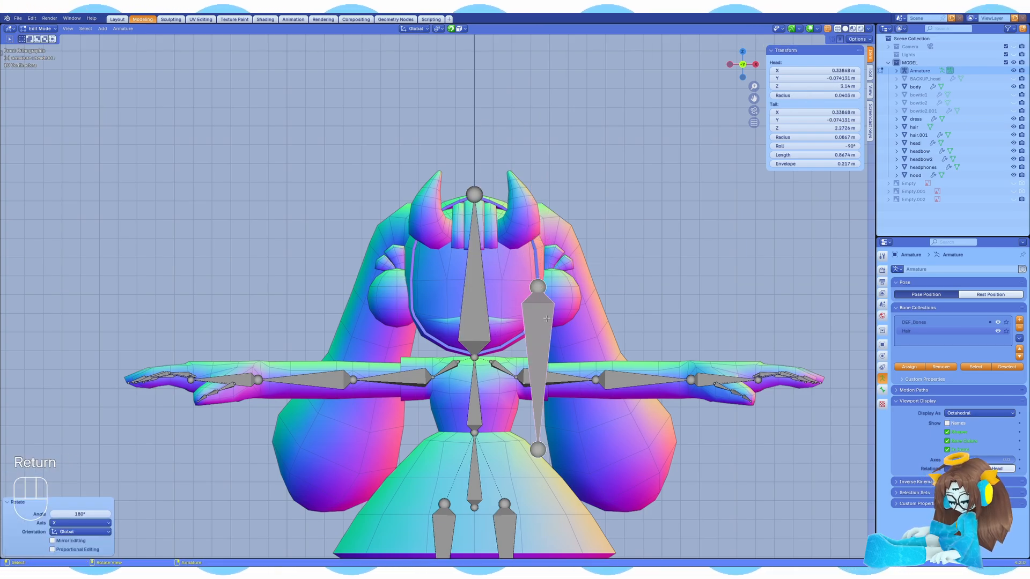
Step: Move the duplicated bone onto the central bang strand and shorten it to about 0.23 m
{"action": "key", "text": "g"}
{"action": "left_click", "coordinate": [476, 206]}
{"action": "left_click", "coordinate": [477, 369]}
{"action": "key", "text": "g"}
{"action": "key", "text": "z"}
{"action": "left_click", "coordinate": [486, 214]}
{"action": "scroll", "coordinate": [486, 214], "scroll_direction": "up", "scroll_amount": 4}
{"action": "middle_click_drag", "start_coordinate": [486, 215], "coordinate": [410, 325], "text": "shift"}
{"action": "left_click", "coordinate": [438, 271]}
{"action": "key", "text": "g"}
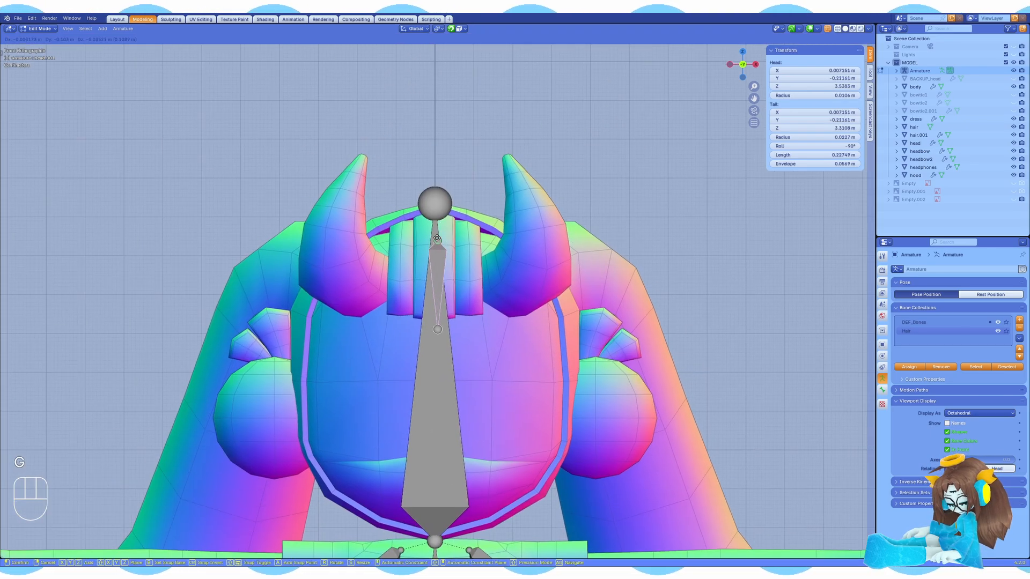
{"action": "left_click", "coordinate": [435, 272]}
Step: Parent the central bang bone to the head bone
{"action": "middle_click_drag", "start_coordinate": [397, 231], "coordinate": [467, 274]}
{"action": "left_click", "coordinate": [443, 287], "text": "shift"}
{"action": "key", "text": "ctrl+p"}
{"action": "left_click", "coordinate": [445, 295]}
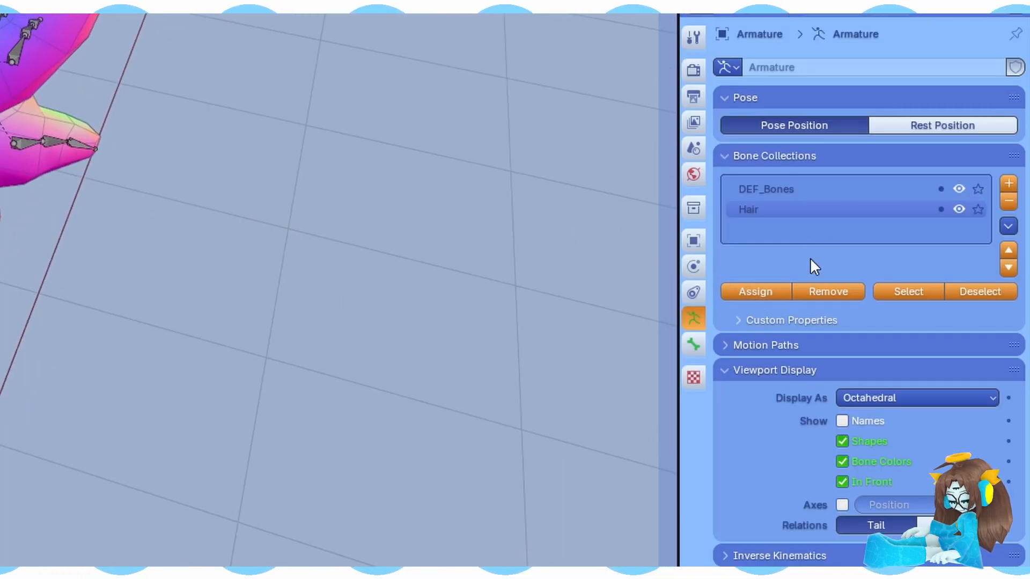
Step: Take the bang bone out of DEF_Bones, leaving it in Hair, and hide the DEF_Bones collection
{"action": "left_click", "coordinate": [794, 188]}
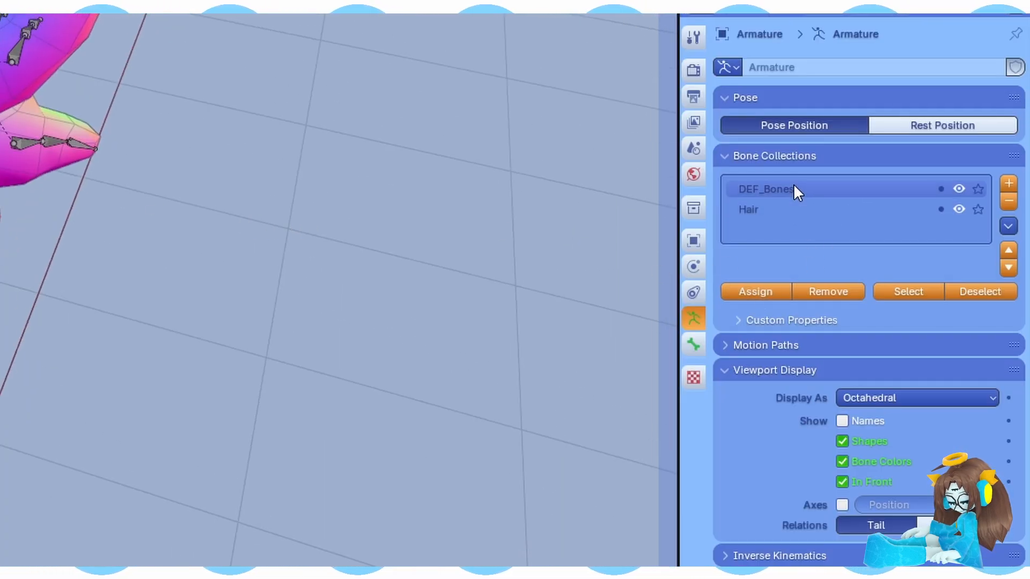
{"action": "left_click", "coordinate": [978, 188]}
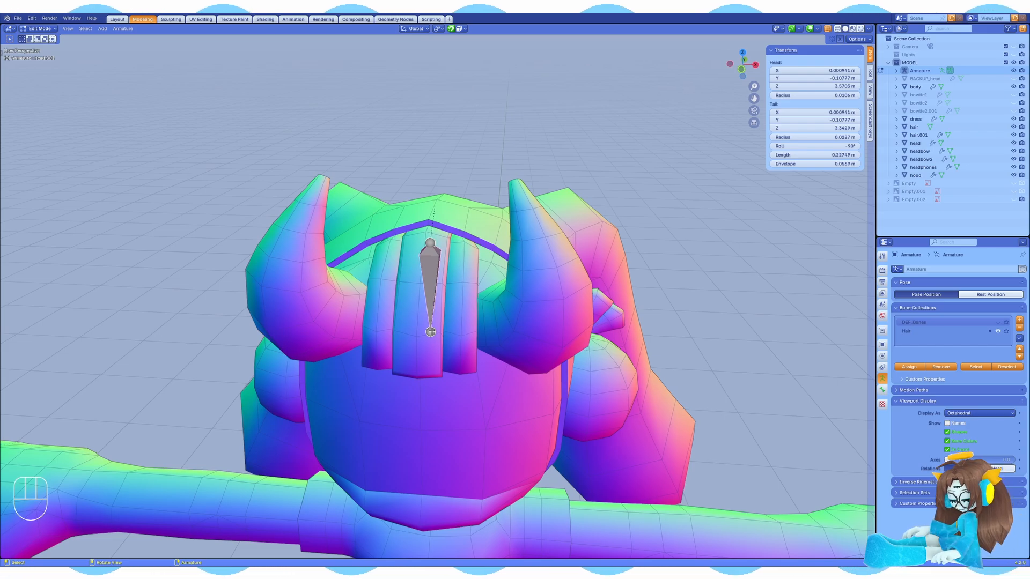
Step: Align the bang bone with the top of the central strand and extrude it into a three-bone chain down to the strand's tip
{"action": "key", "text": "KP_1"}
{"action": "left_click", "coordinate": [434, 215]}
{"action": "key", "text": "ctrl+z"}
{"action": "key", "text": "g"}
{"action": "left_click", "coordinate": [435, 213]}
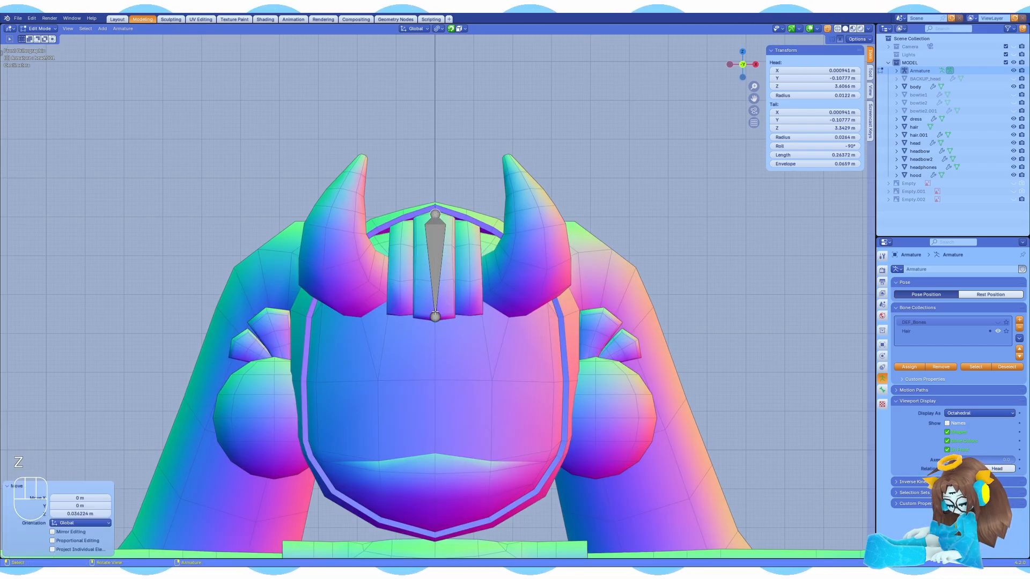
{"action": "left_click", "coordinate": [435, 317]}
{"action": "key", "text": "g"}
{"action": "left_click", "coordinate": [435, 245]}
{"action": "key", "text": "e"}
{"action": "left_click", "coordinate": [435, 321]}
{"action": "mouse_move", "coordinate": [435, 321]}
{"action": "middle_mouse_down"}
{"action": "mouse_move", "coordinate": [436, 381]}
{"action": "mouse_move", "coordinate": [437, 336]}
{"action": "middle_mouse_up"}
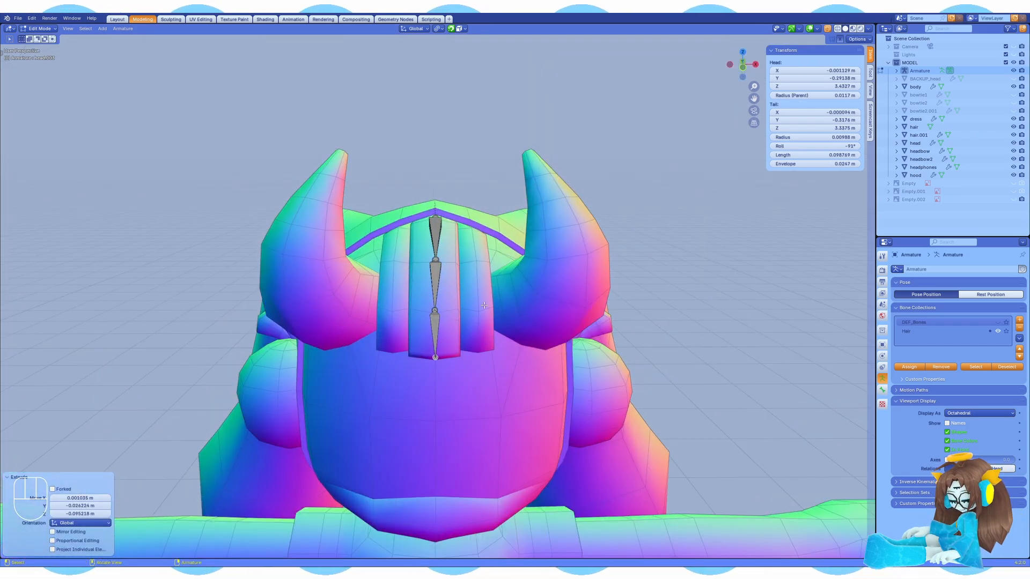
Step: Select the three central bang bones, batch-rename them with a new shared name, and save the file
{"action": "key", "text": "KP_1"}
{"action": "left_click", "coordinate": [449, 217]}
{"action": "middle_click_drag", "start_coordinate": [456, 225], "coordinate": [509, 246]}
{"action": "key", "text": "KP_1"}
{"action": "scroll", "coordinate": [508, 245], "scroll_direction": "down", "scroll_amount": 1}
{"action": "key", "text": "ctrl+F2"}
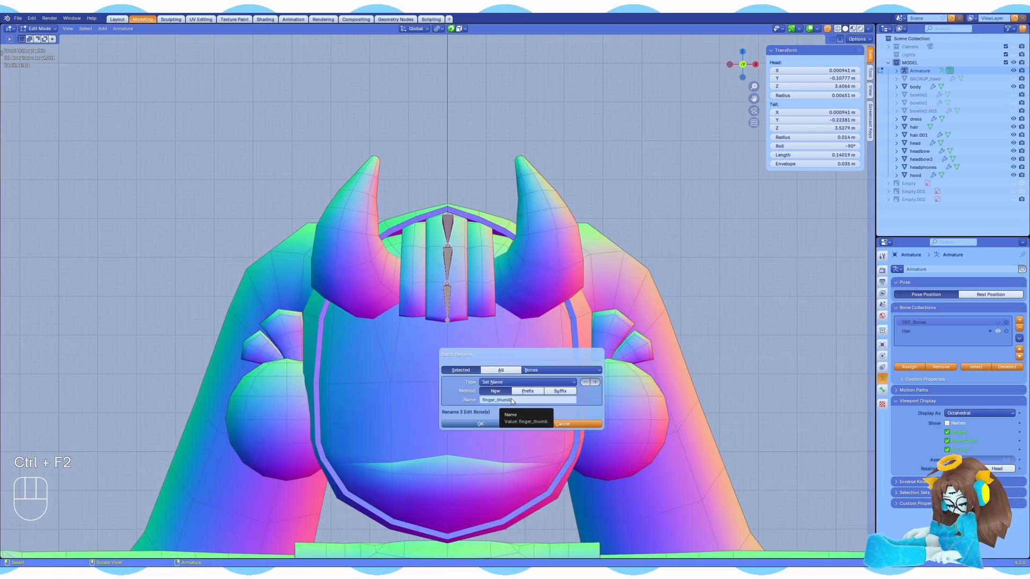
{"action": "key", "text": "Return"}
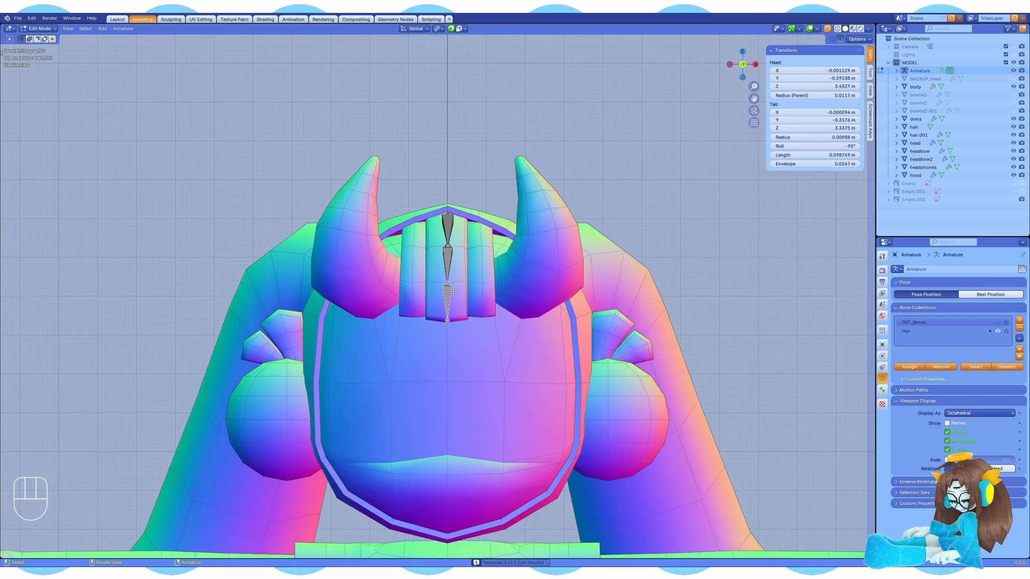
{"action": "key", "text": "ctrl+s"}
Step: Duplicate the top bang bone onto the neighbouring side strand and extrude further bones down along it
{"action": "middle_click_drag", "start_coordinate": [452, 291], "coordinate": [474, 307], "text": "shift"}
{"action": "scroll", "coordinate": [474, 307], "scroll_direction": "up", "scroll_amount": 1}
{"action": "left_click", "coordinate": [475, 234]}
{"action": "key", "text": "shift+d"}
{"action": "left_click", "coordinate": [516, 231]}
{"action": "left_click", "coordinate": [517, 267]}
{"action": "key", "text": "g"}
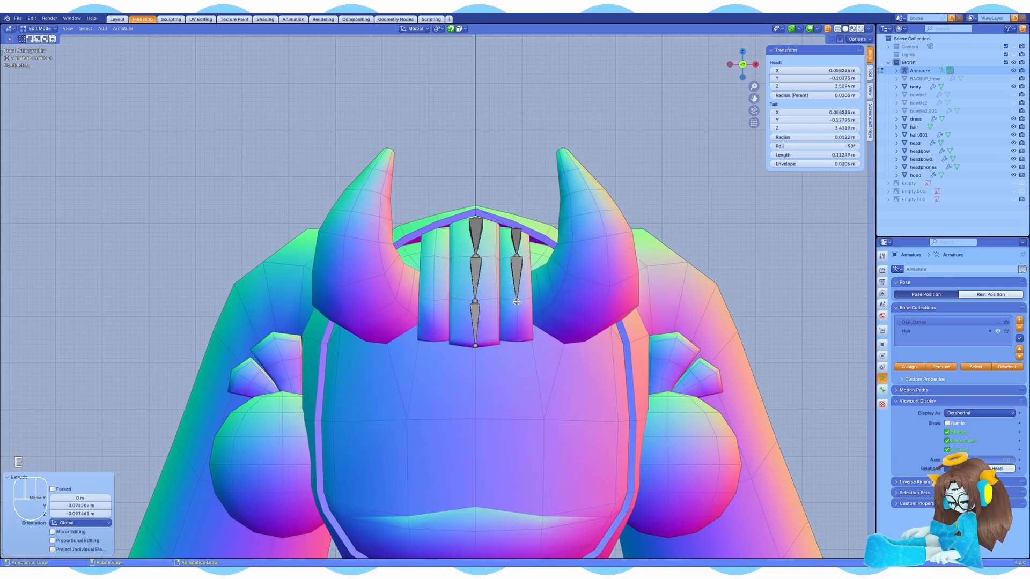
Step: From the top view, move the side bang chain's root joint closer to the head's centreline, using X-ray to see it
{"action": "key", "text": "KP_7"}
{"action": "left_click", "coordinate": [515, 348]}
{"action": "key", "text": "alt+z"}
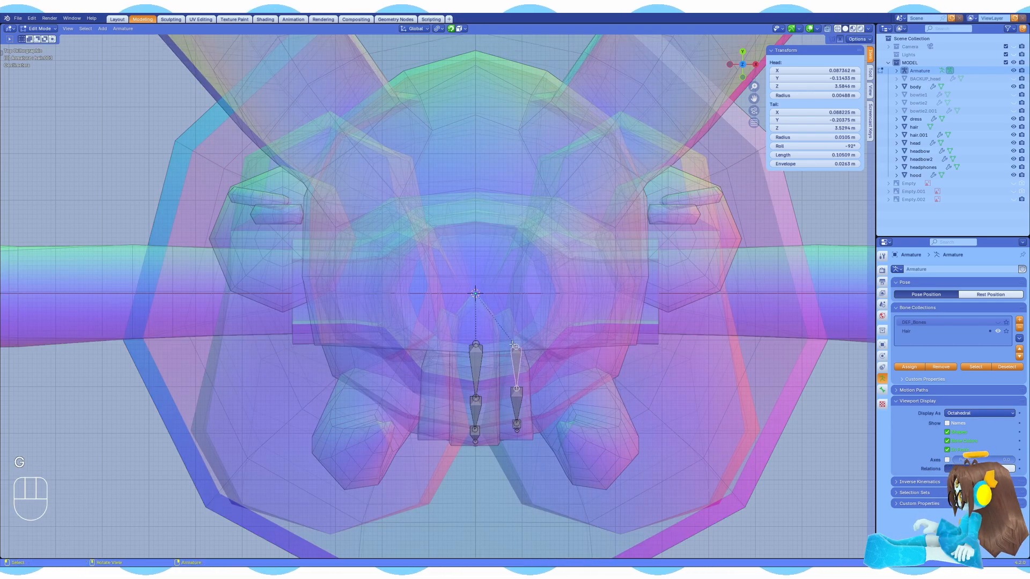
{"action": "left_click", "coordinate": [506, 337]}
{"action": "key", "text": "alt+z"}
{"action": "middle_click_drag", "start_coordinate": [507, 337], "coordinate": [526, 244]}
Step: Apply Auto-Name Left/Right to the side bang bones, symmetrize them to the opposite strand, and save the file
{"action": "key", "text": "KP_1"}
{"action": "key", "text": "ctrl+s"}
{"action": "right_click", "coordinate": [503, 228]}
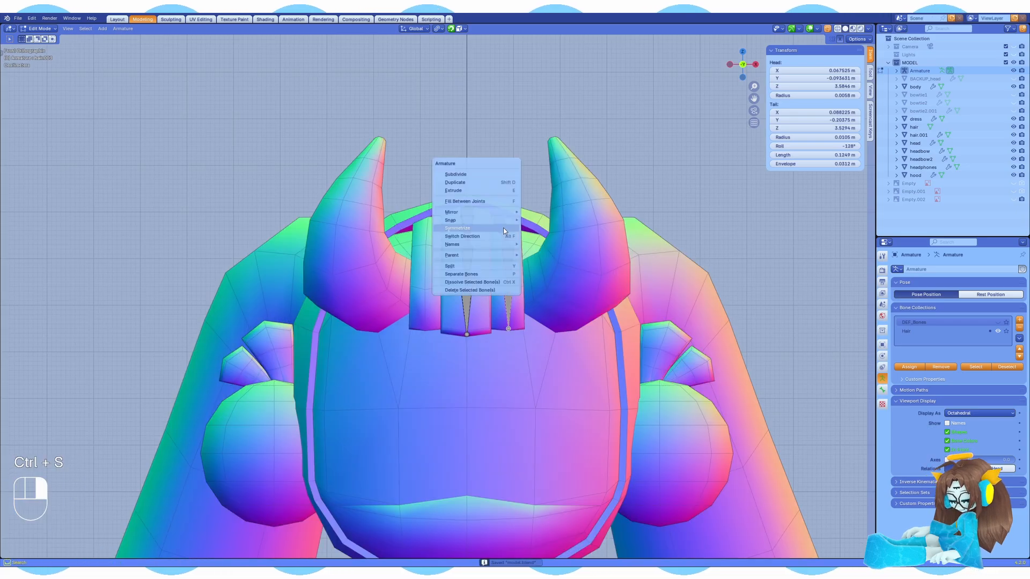
{"action": "left_click", "coordinate": [548, 243]}
{"action": "right_click", "coordinate": [498, 225]}
{"action": "left_click", "coordinate": [499, 211]}
{"action": "scroll", "coordinate": [472, 225], "scroll_direction": "down", "scroll_amount": 2}
{"action": "key", "text": "ctrl+s"}
{"action": "left_click_drag", "start_coordinate": [362, 186], "coordinate": [520, 256]}
{"action": "scroll", "coordinate": [519, 255], "scroll_direction": "down", "scroll_amount": 3}
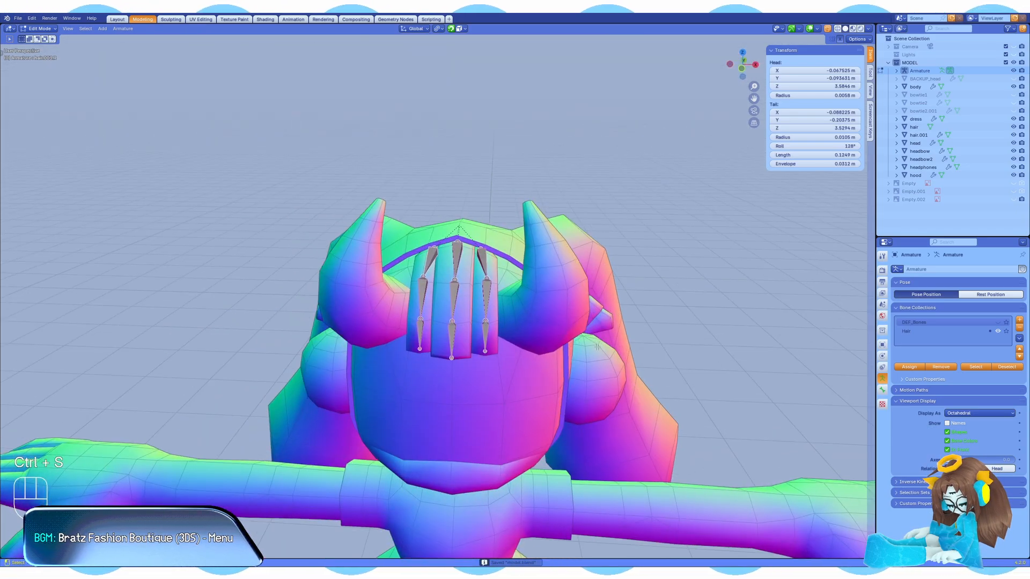
Step: Show DEF_Bones, duplicate the head bone, clear the copy's parent, and fit it inside the base of the pigtail
{"action": "left_click", "coordinate": [997, 322]}
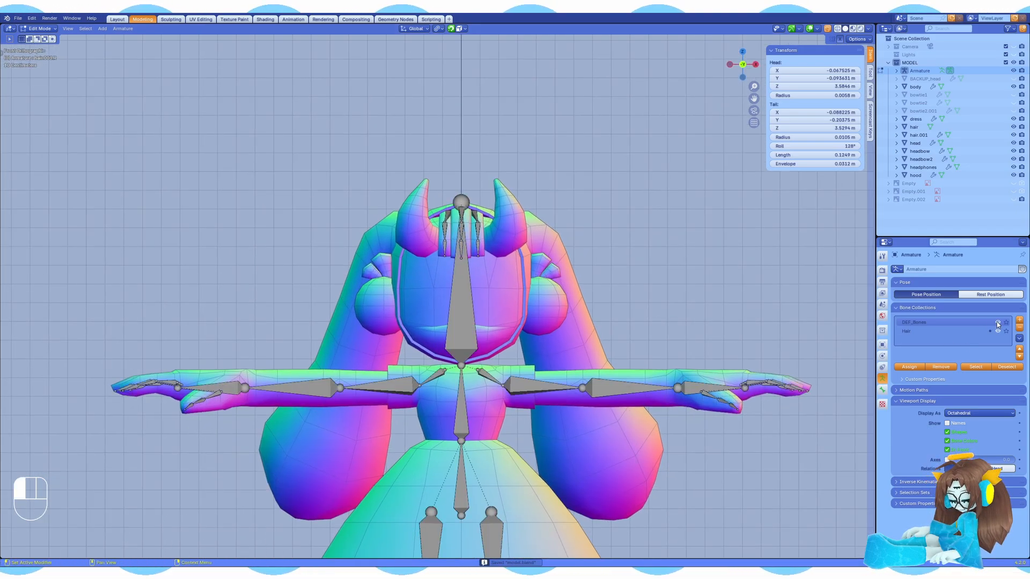
{"action": "key", "text": "shift+d"}
{"action": "left_click", "coordinate": [528, 309]}
{"action": "key", "text": "alt+p"}
{"action": "left_click", "coordinate": [528, 309]}
{"action": "key", "text": "KP_3"}
{"action": "key", "text": "g"}
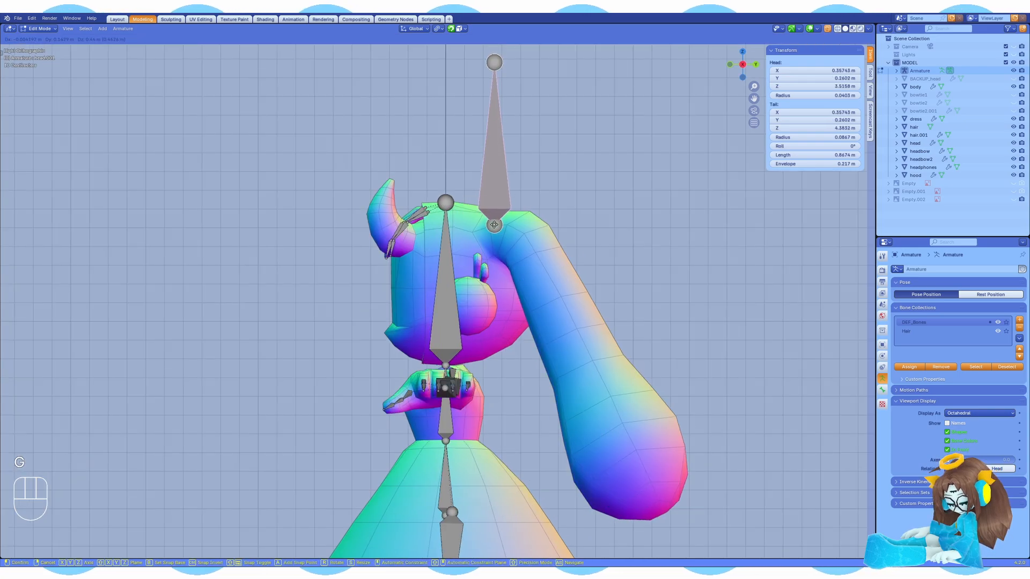
{"action": "left_click", "coordinate": [494, 63]}
{"action": "key", "text": "g"}
{"action": "left_click", "coordinate": [525, 233]}
Step: Parent the bone at the pigtail's base to the head bone
{"action": "left_click", "coordinate": [511, 230]}
{"action": "left_click", "coordinate": [452, 286], "text": "shift"}
{"action": "key", "text": "ctrl+p"}
{"action": "left_click", "coordinate": [454, 287]}
{"action": "left_click", "coordinate": [511, 229]}
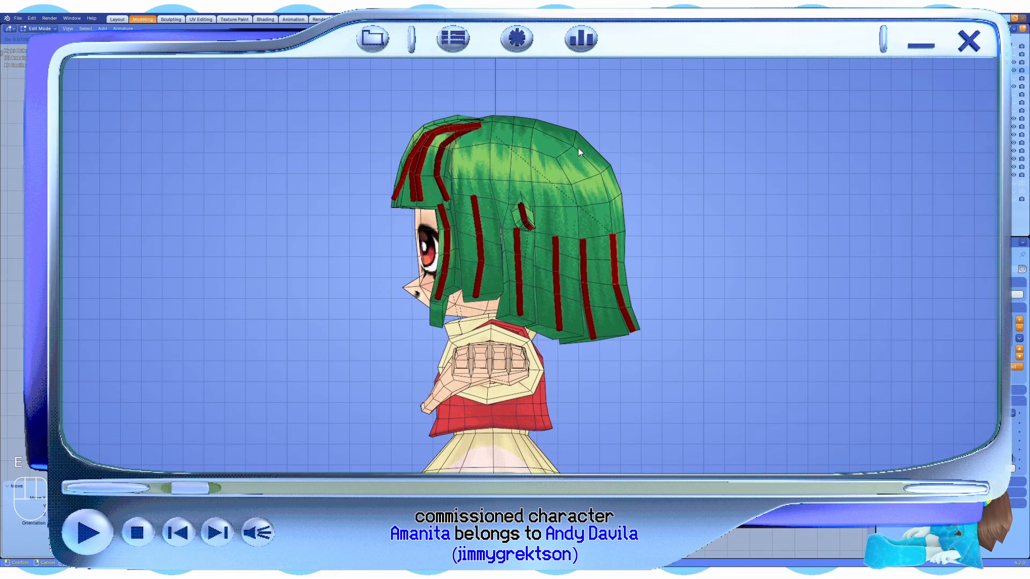
Step: On the green-haired example character, swing the rear hair chain outward and pose the head to check how the hair bones follow
{"action": "key", "text": "g"}
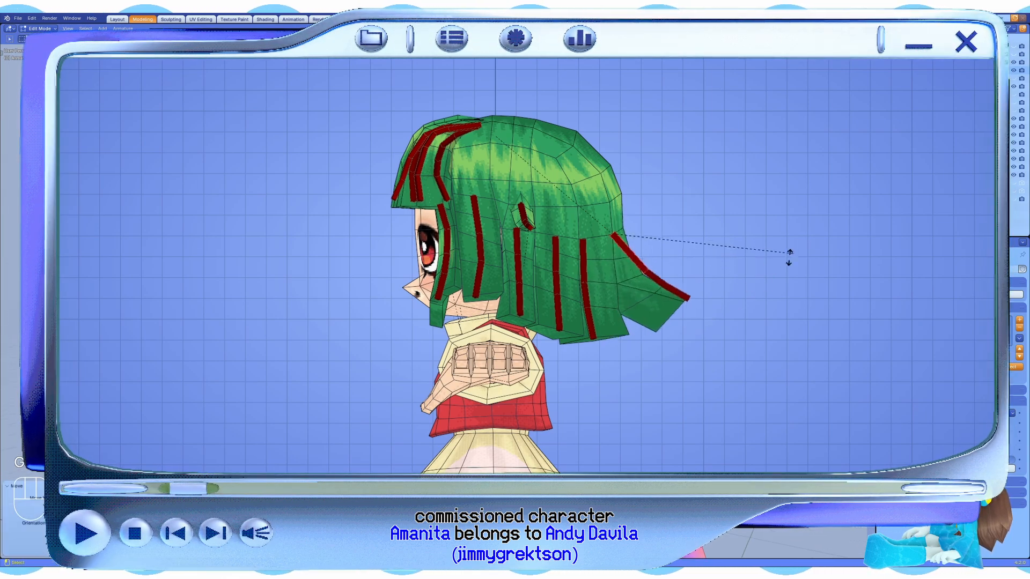
{"action": "left_click", "coordinate": [759, 283]}
{"action": "middle_click_drag", "start_coordinate": [759, 283], "coordinate": [591, 214]}
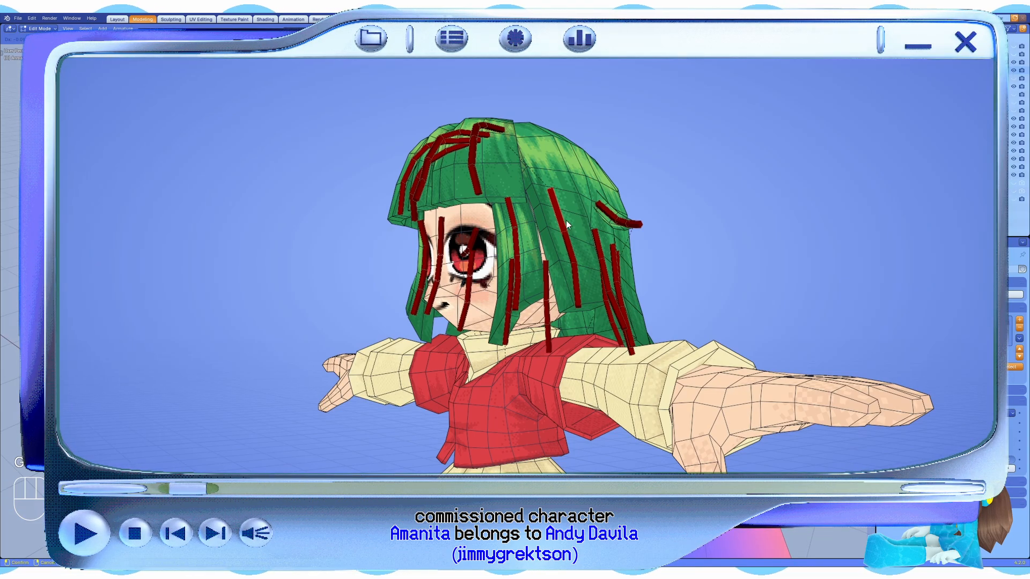
{"action": "key", "text": "KP_1"}
{"action": "key", "text": "g"}
{"action": "key", "text": "r"}
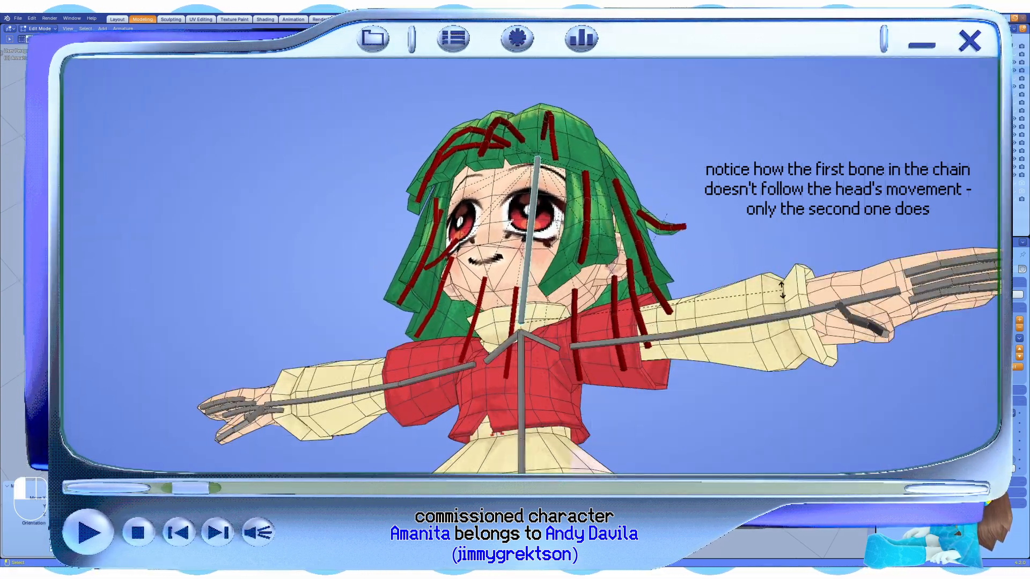
{"action": "left_click", "coordinate": [777, 271]}
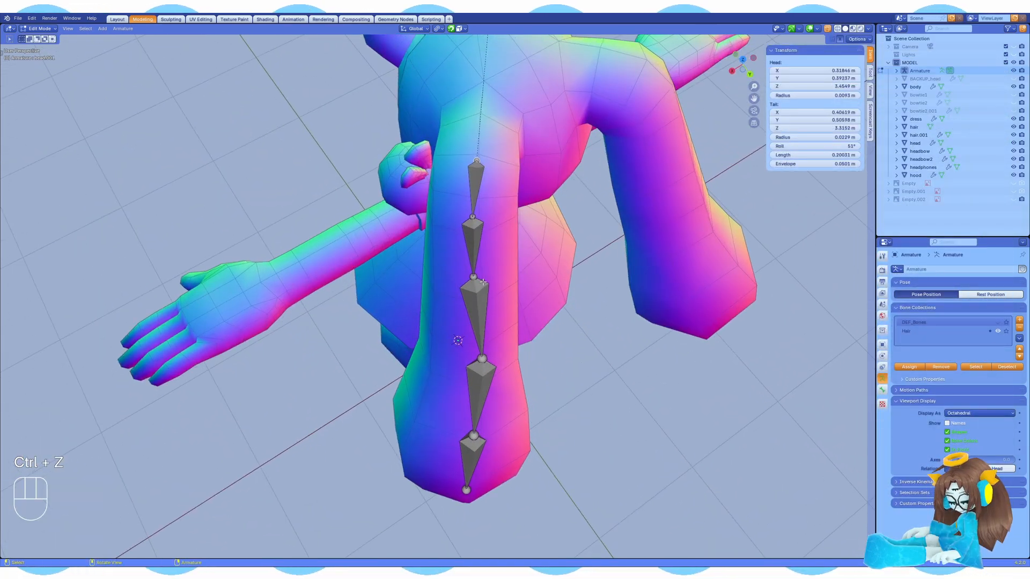
Step: Reposition the middle joint of the pigtail's bone chain so it follows the centre of the pigtail
{"action": "left_click", "coordinate": [464, 28]}
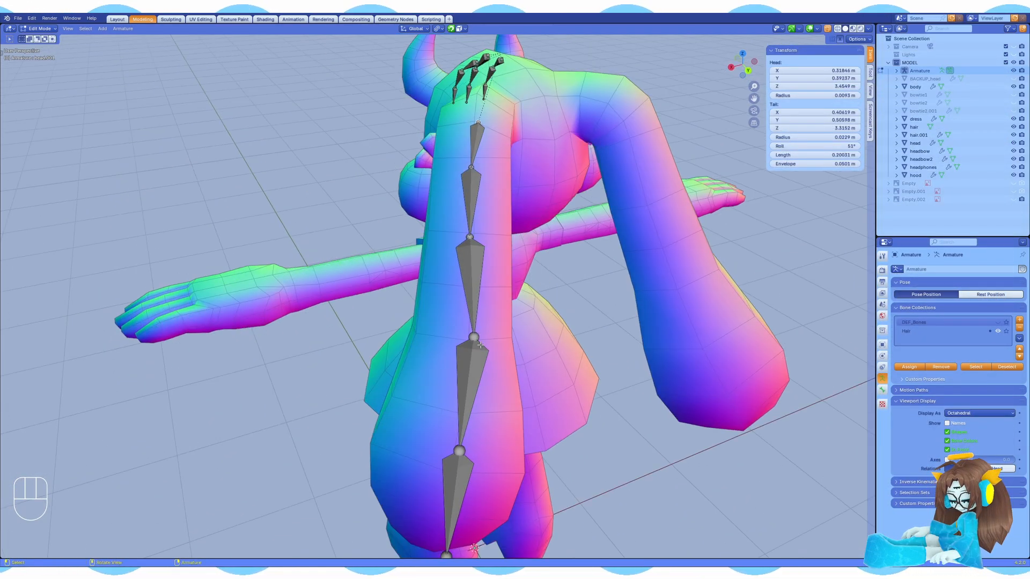
{"action": "key", "text": "g"}
{"action": "left_click", "coordinate": [483, 321]}
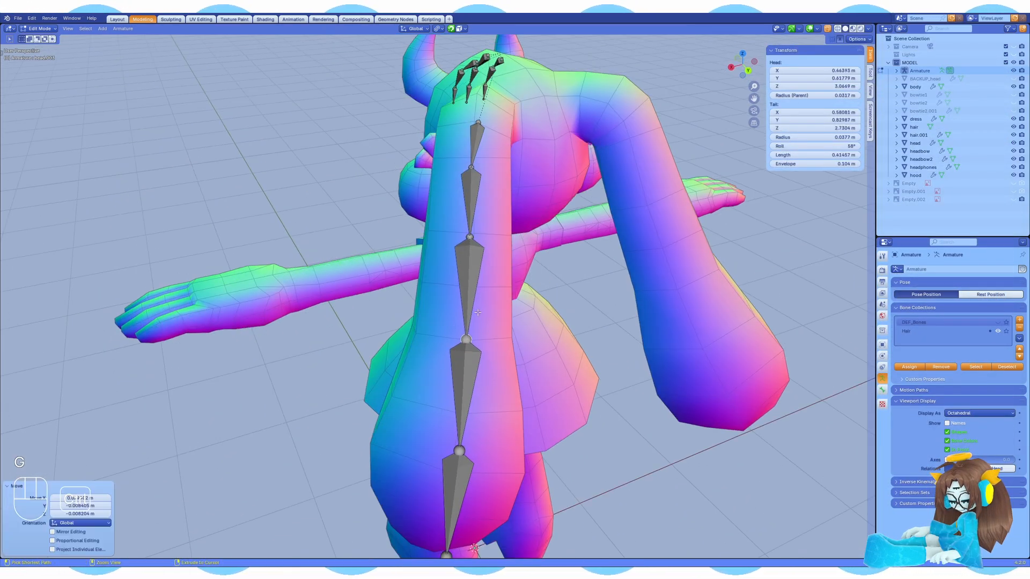
{"action": "mouse_move", "coordinate": [483, 322]}
{"action": "middle_mouse_down"}
{"action": "mouse_move", "coordinate": [492, 330]}
{"action": "mouse_move", "coordinate": [467, 314]}
{"action": "middle_mouse_up"}
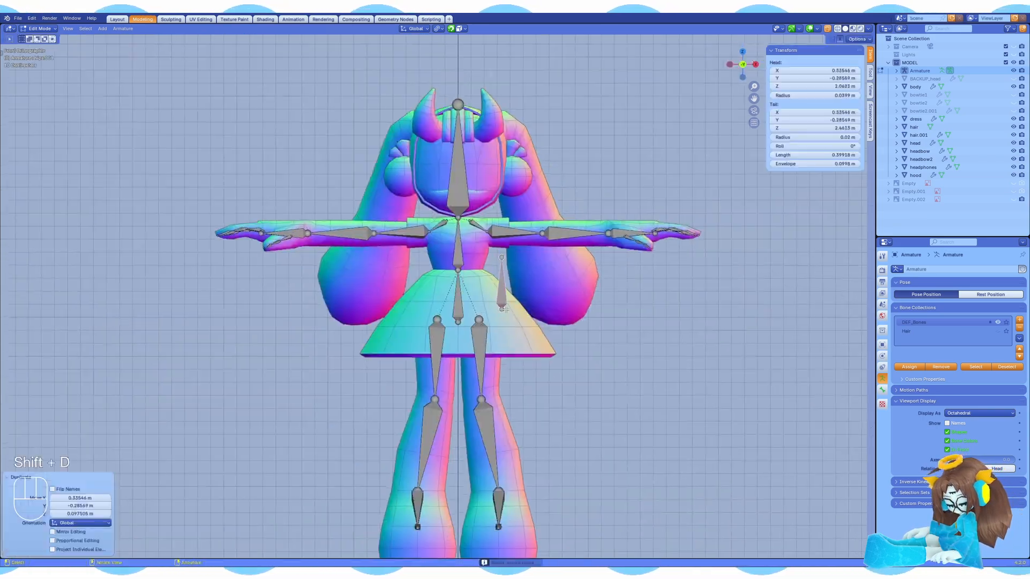
Step: Rename the duplicated bone beside the skirt as dress and add a bone collection named Clothes
{"action": "key", "text": "F2"}
{"action": "type", "text": "dress"}
{"action": "key", "text": "Return"}
{"action": "left_click", "coordinate": [1019, 319]}
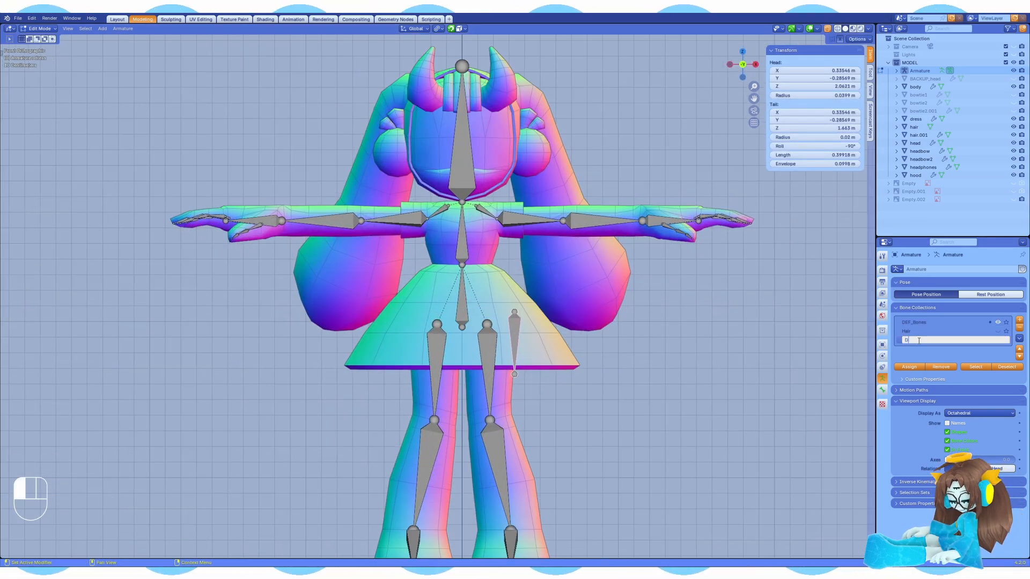
Step: Hide DEF_Bones and adjust the front dress bone chain so it follows the skirt from waist to hem
{"action": "left_click", "coordinate": [997, 321]}
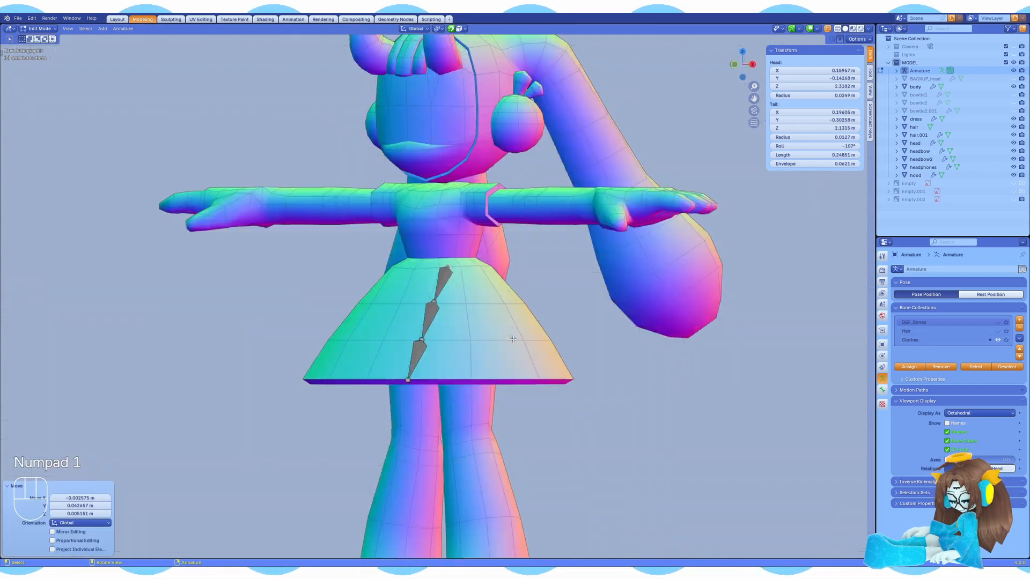
{"action": "key", "text": "g"}
{"action": "left_click", "coordinate": [498, 267]}
{"action": "key", "text": "KP_3"}
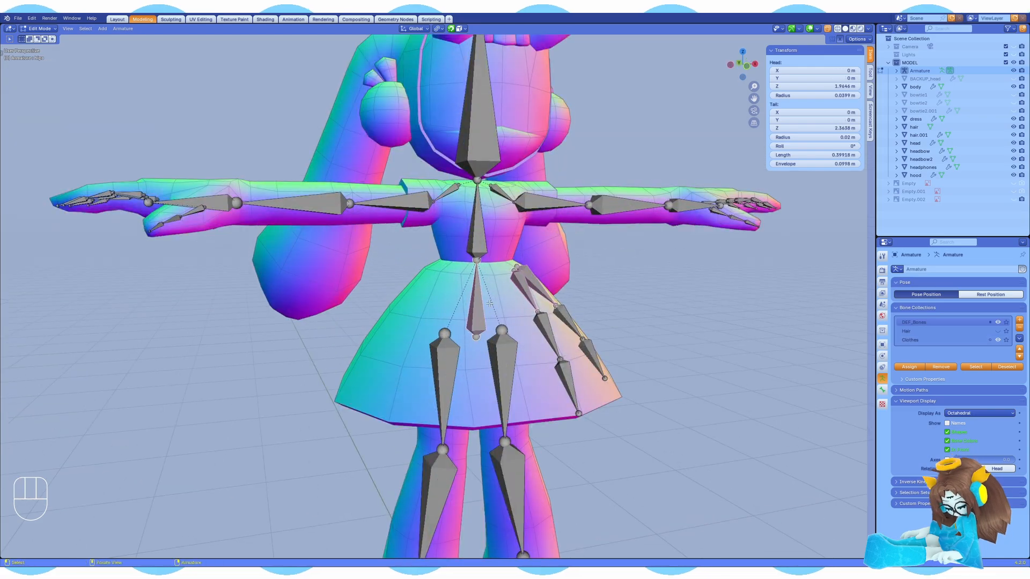
Step: Place a duplicated bone at the back of the skirt and extrude it twice to build another chain down to the hem
{"action": "key", "text": "KP_3"}
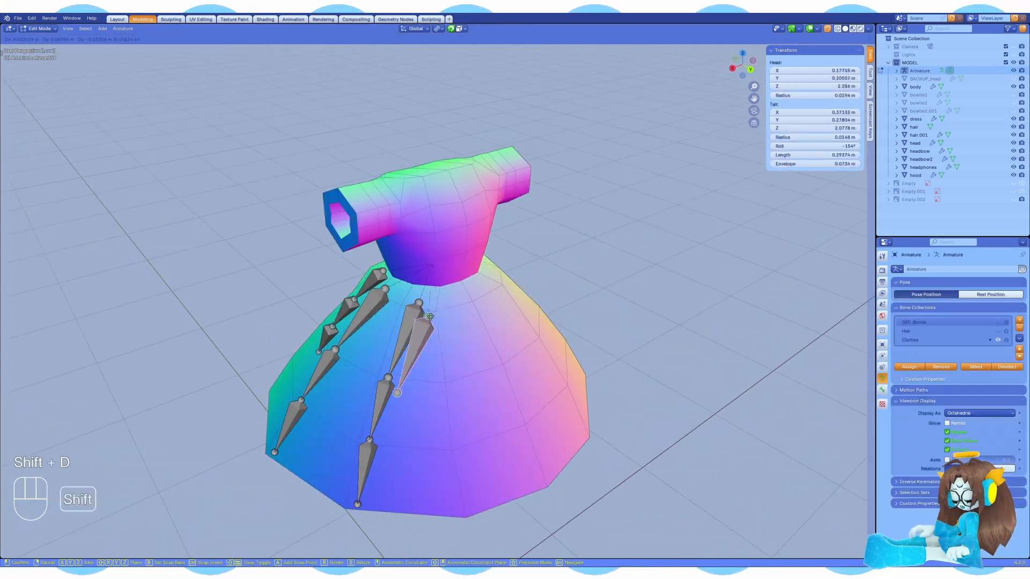
{"action": "key", "text": "e"}
{"action": "key", "text": "e"}
{"action": "left_click", "coordinate": [485, 427]}
{"action": "middle_click_drag", "start_coordinate": [484, 427], "coordinate": [564, 426]}
{"action": "key", "text": "KP_1"}
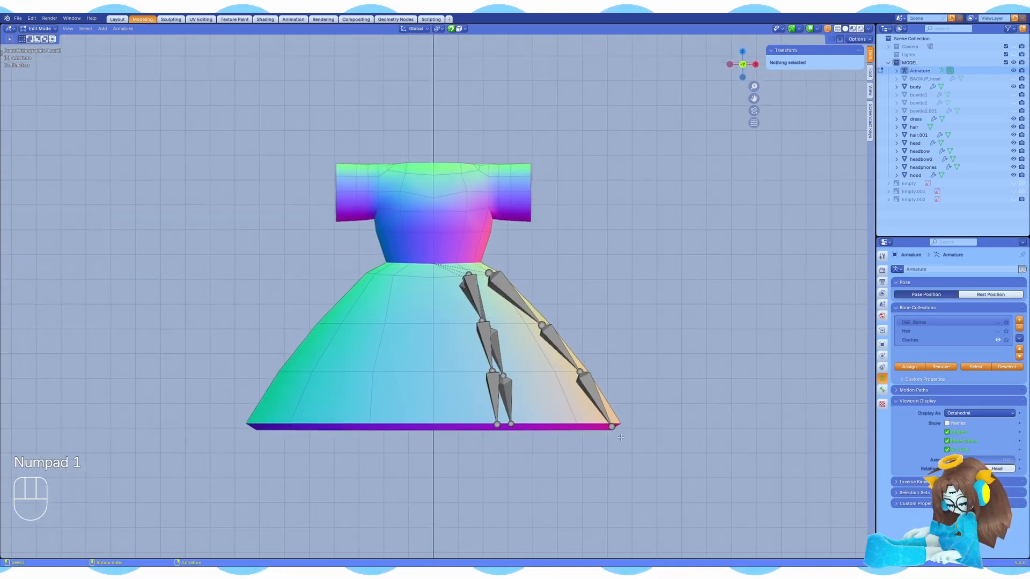
Step: Name the dress bones by side, symmetrize them to the opposite half of the skirt, and save the file
{"action": "right_click", "coordinate": [529, 319]}
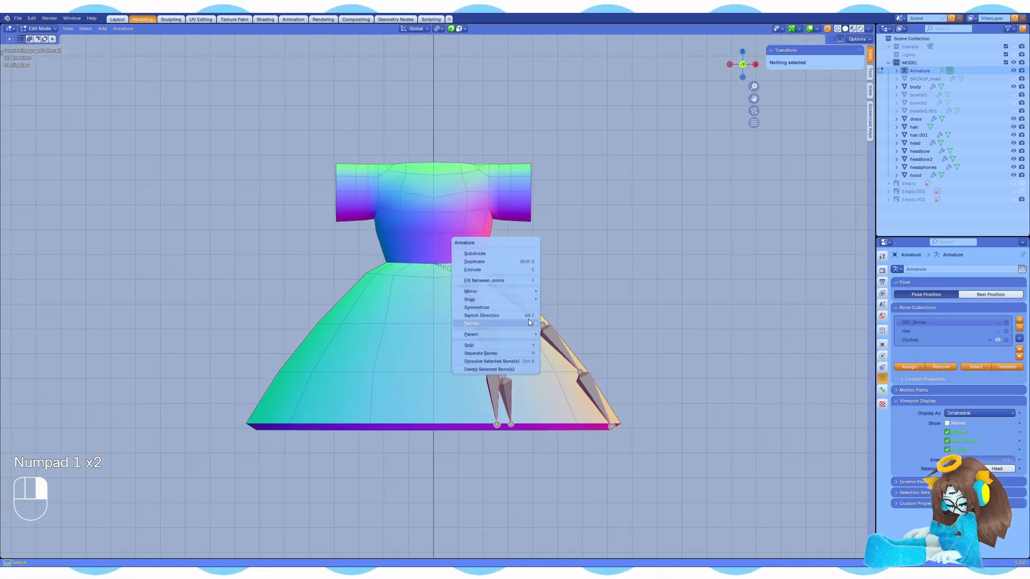
{"action": "key", "text": "ctrl+s"}
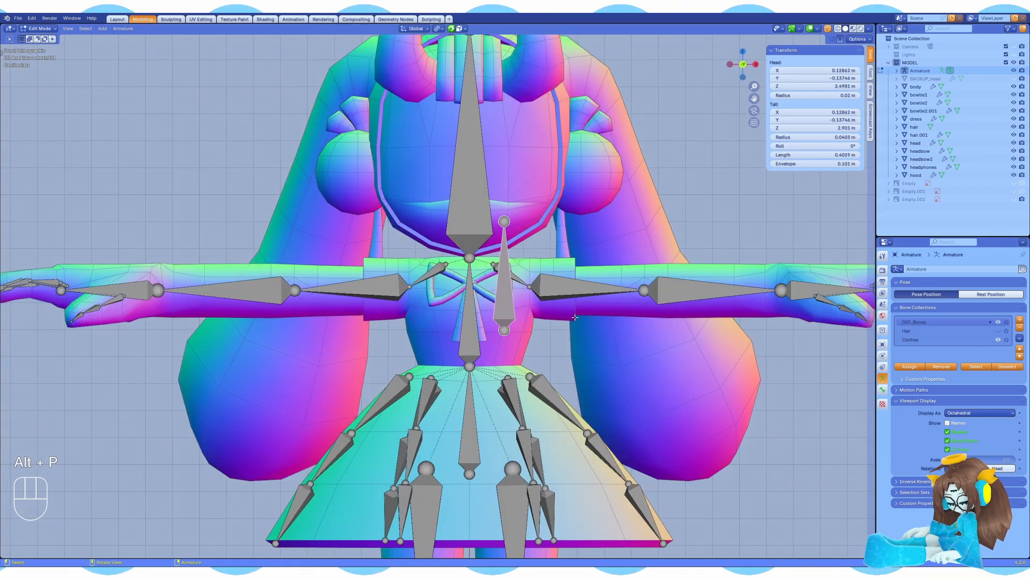
Step: Build bone chains along one loop and one tail of the chest bow, symmetrize them, and save the file
{"action": "middle_click_drag", "start_coordinate": [471, 372], "coordinate": [463, 383], "text": "shift"}
{"action": "key", "text": "ctrl+s"}
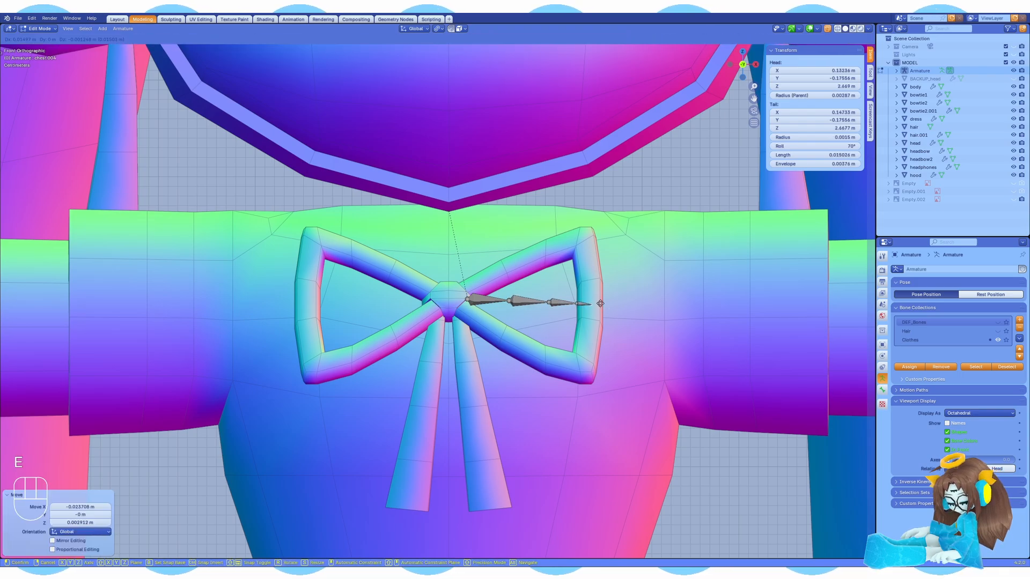
{"action": "key", "text": "ctrl+s"}
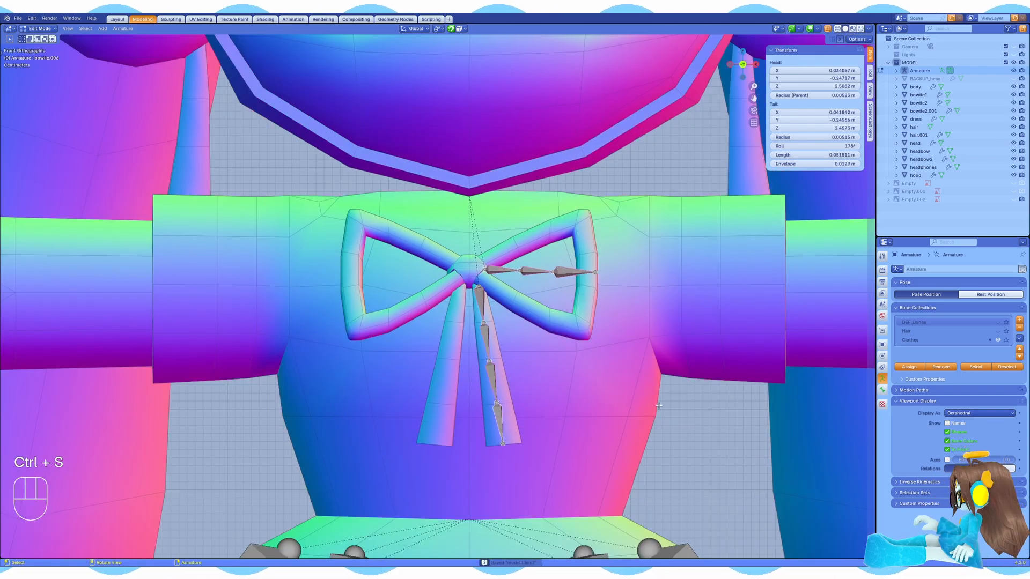
{"action": "right_click", "coordinate": [509, 272]}
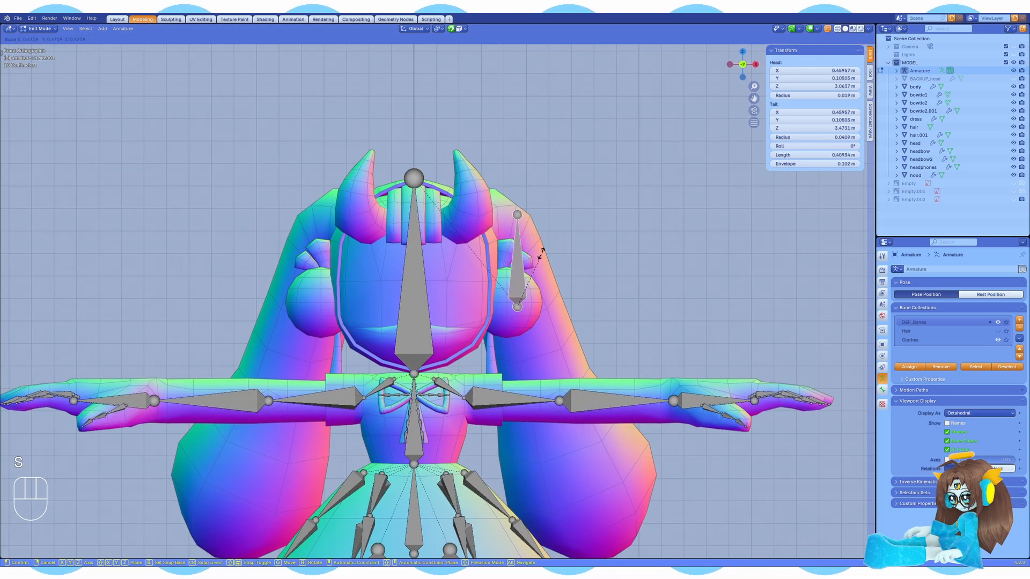
Step: Move the small duplicated bone into the base of the headphone bow and build a chain along its upper loop
{"action": "key", "text": "g"}
{"action": "key", "text": "g"}
{"action": "key", "text": "g"}
{"action": "key", "text": "g"}
{"action": "scroll", "coordinate": [474, 258], "scroll_direction": "up", "scroll_amount": 6}
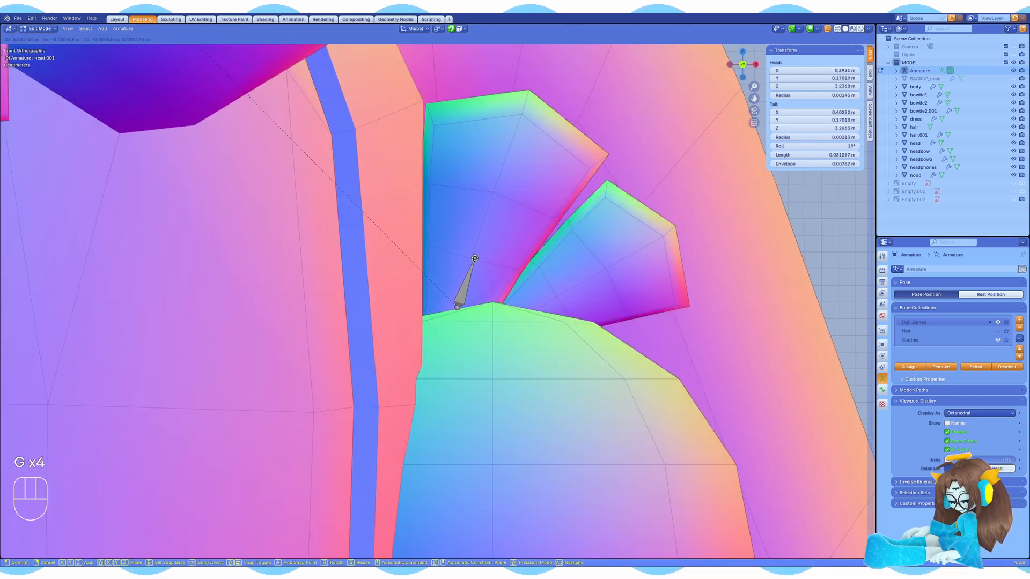
{"action": "key", "text": "F3"}
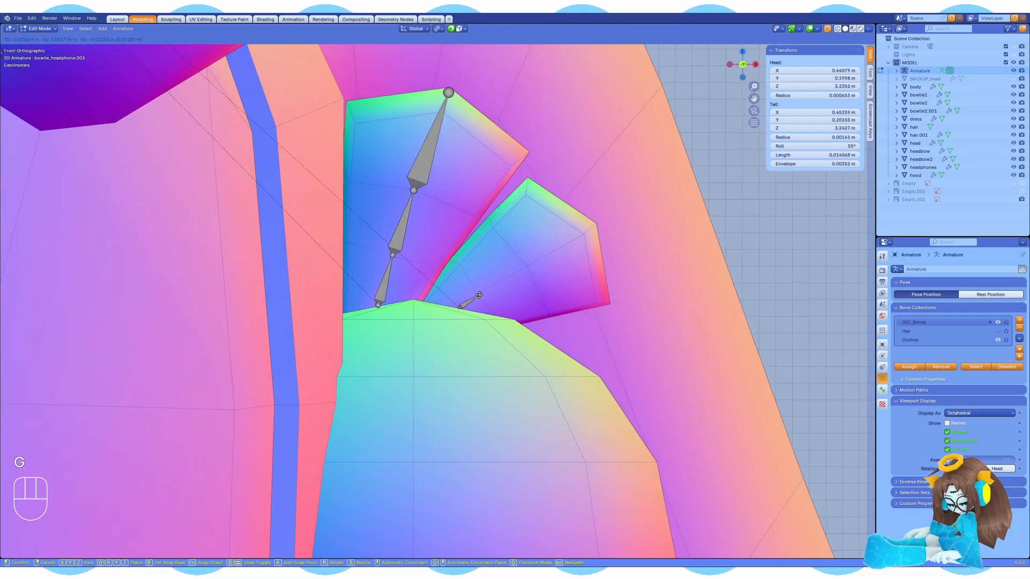
Step: Isolate the headphone bow with the armature to fit the bow's bone chains in Edit Mode, saving the file
{"action": "key", "text": "Tab"}
{"action": "key", "text": "Tab"}
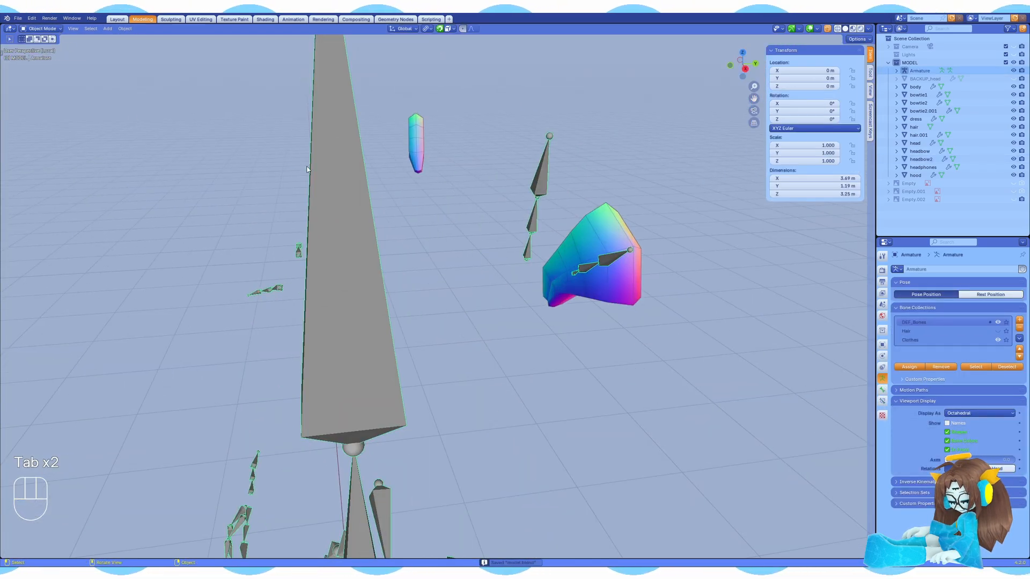
{"action": "key", "text": "ctrl+s"}
{"action": "left_click", "coordinate": [42, 29]}
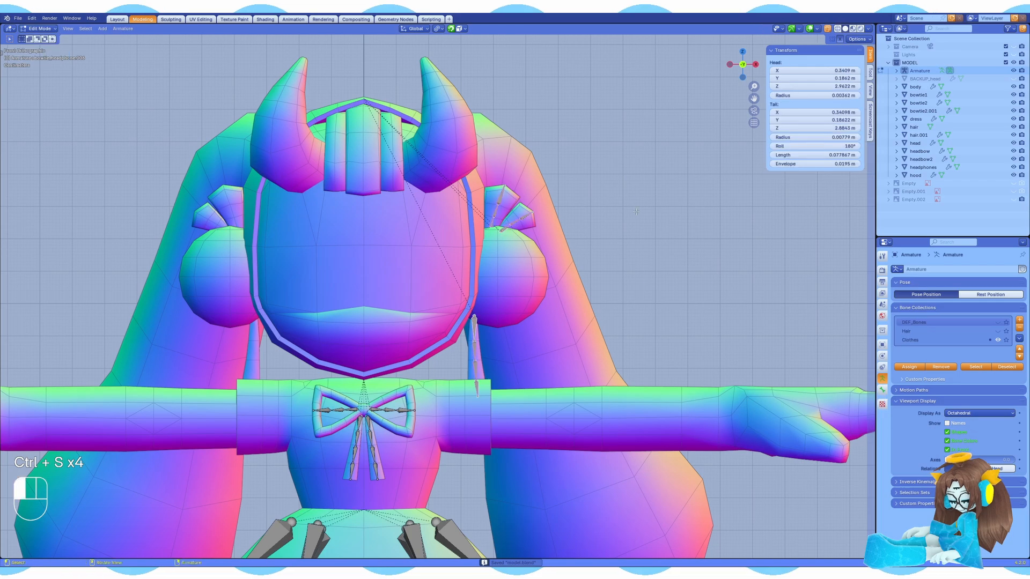
Step: Apply Auto-Name Left/Right to the headphone bow and ribbon bones, symmetrize them to the other side, and save the file
{"action": "right_click", "coordinate": [480, 231]}
{"action": "mouse_move", "coordinate": [482, 232]}
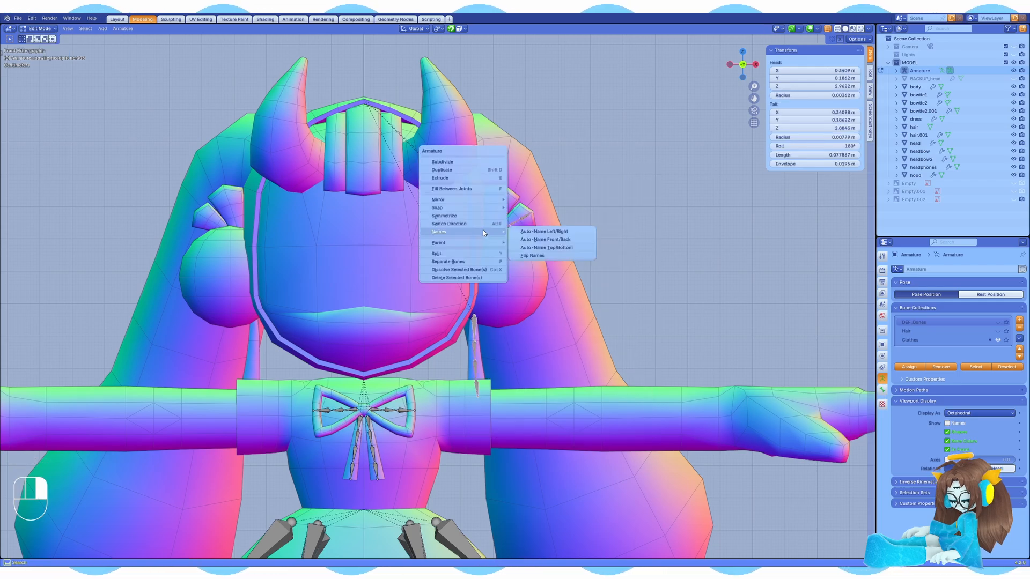
{"action": "key", "text": "ctrl+s"}
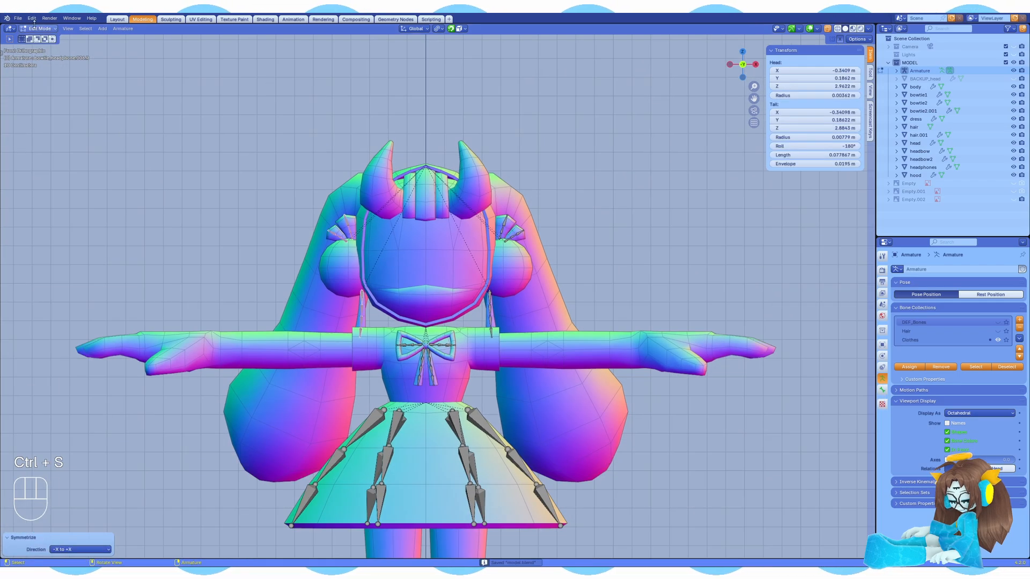
Step: Save the file in Pose Mode and set the armature's bone display to B-Bone
{"action": "scroll", "coordinate": [448, 321], "scroll_direction": "down", "scroll_amount": 3}
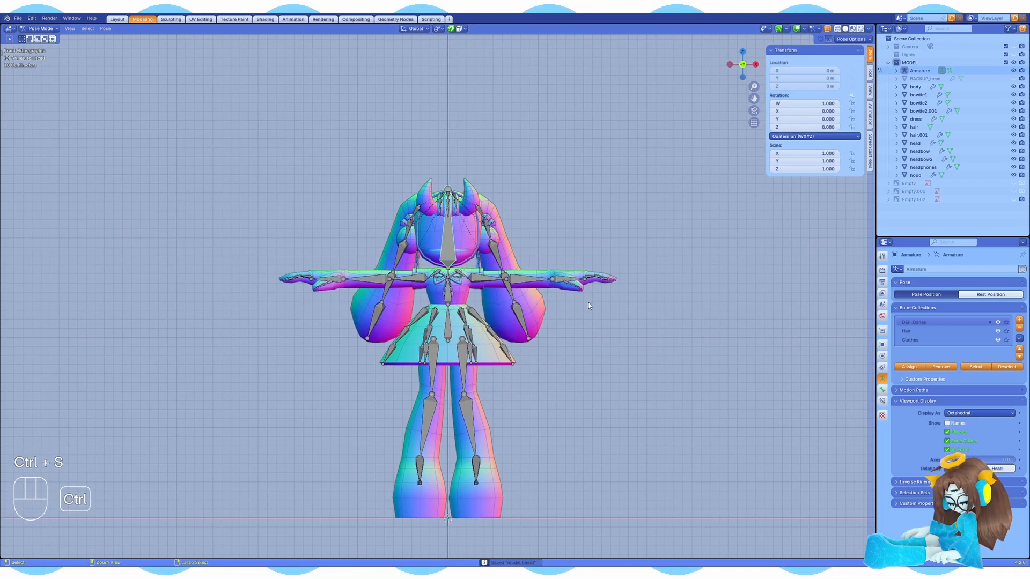
{"action": "key", "text": "ctrl+a"}
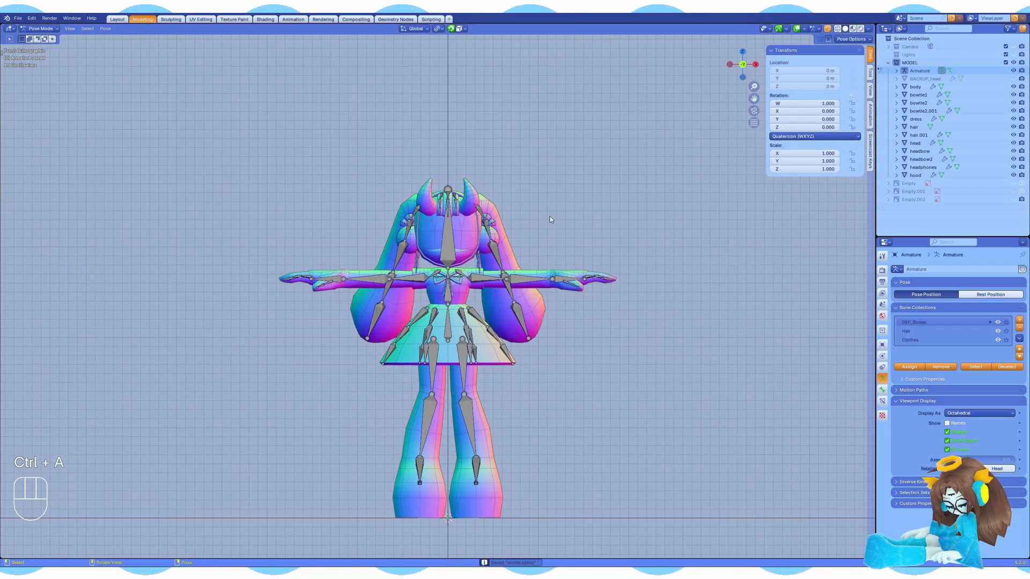
{"action": "key", "text": "ctrl+a"}
{"action": "key", "text": "ctrl+s"}
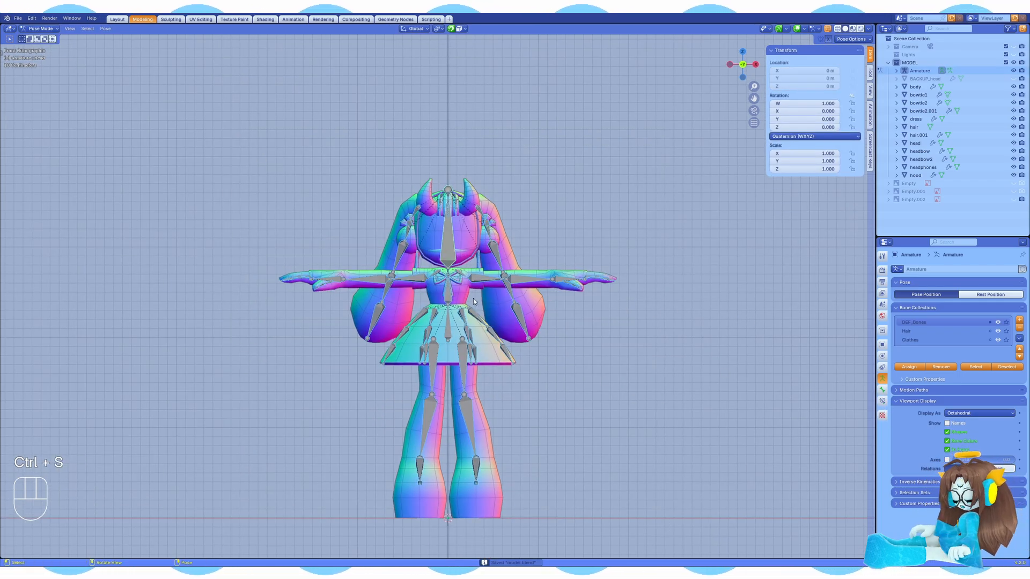
{"action": "left_click", "coordinate": [967, 413]}
{"action": "left_click", "coordinate": [969, 443]}
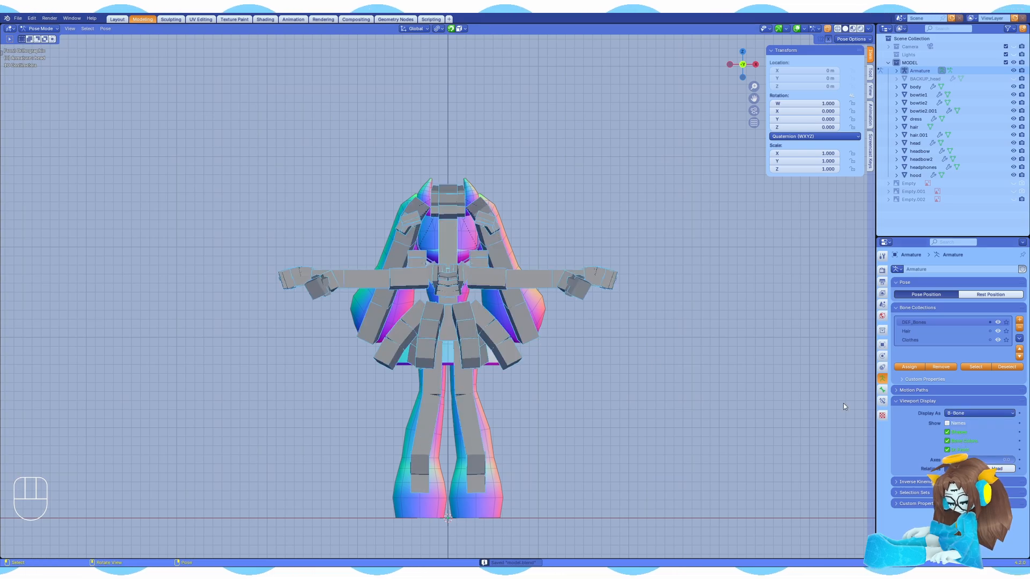
Step: Set the bendy bone display size of all selected bones to 0.01 in X and Z
{"action": "left_click", "coordinate": [883, 390]}
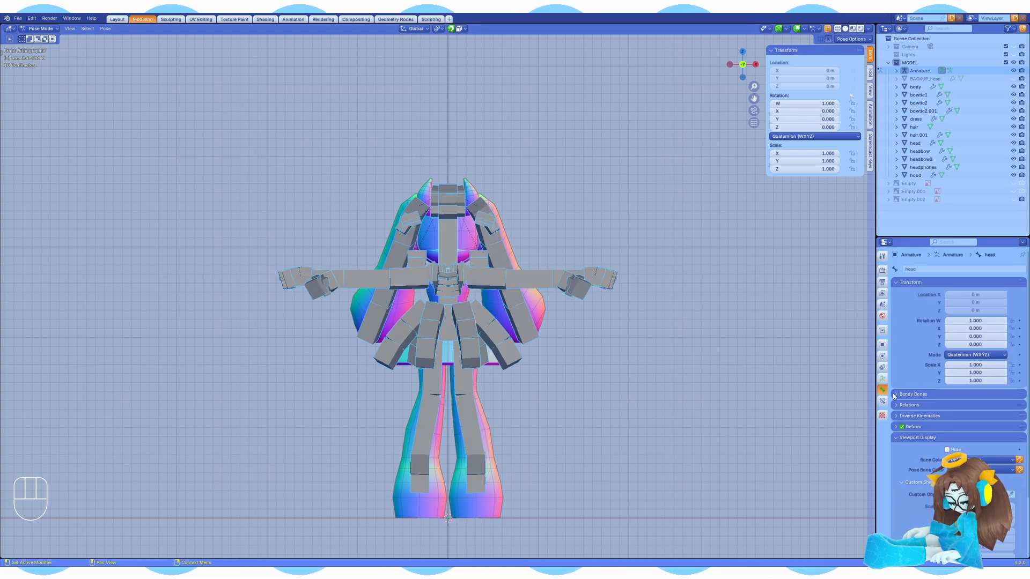
{"action": "left_click", "coordinate": [913, 395]}
{"action": "scroll", "coordinate": [961, 376], "scroll_direction": "down", "scroll_amount": 3}
{"action": "left_click_drag", "start_coordinate": [972, 351], "coordinate": [950, 360], "text": "alt"}
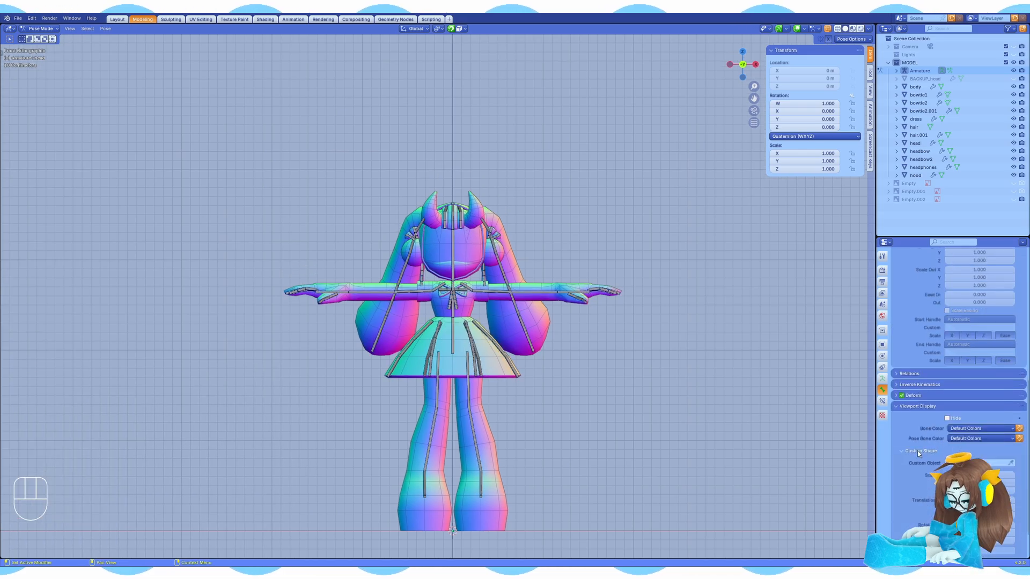
Step: Hide the DEF_Bones collection, leaving the Hair and Clothes bones shown
{"action": "scroll", "coordinate": [483, 230], "scroll_direction": "up", "scroll_amount": 2}
{"action": "middle_click_drag", "start_coordinate": [482, 231], "coordinate": [483, 242], "text": "shift"}
{"action": "left_click", "coordinate": [998, 323]}
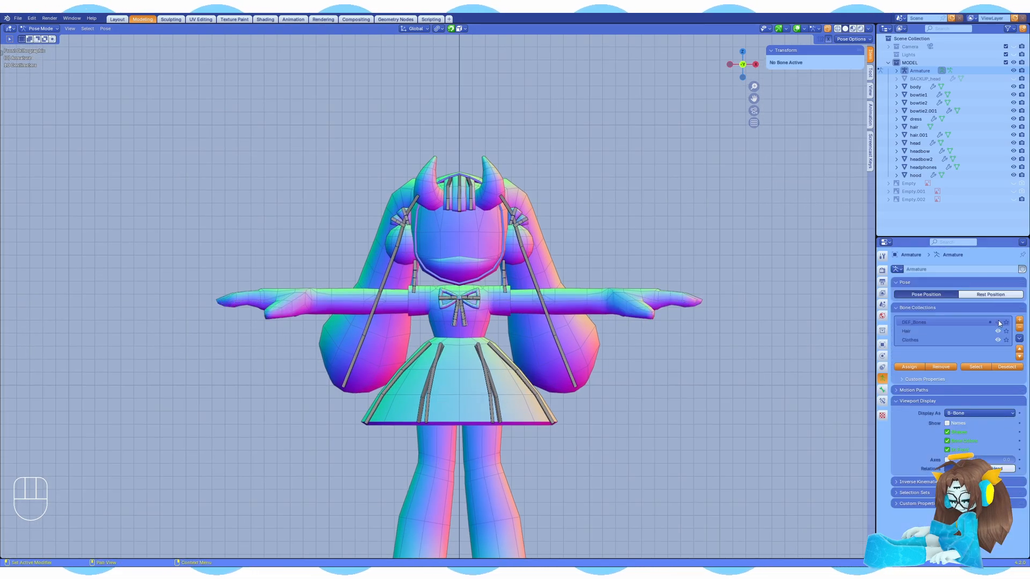
{"action": "left_click", "coordinate": [998, 322]}
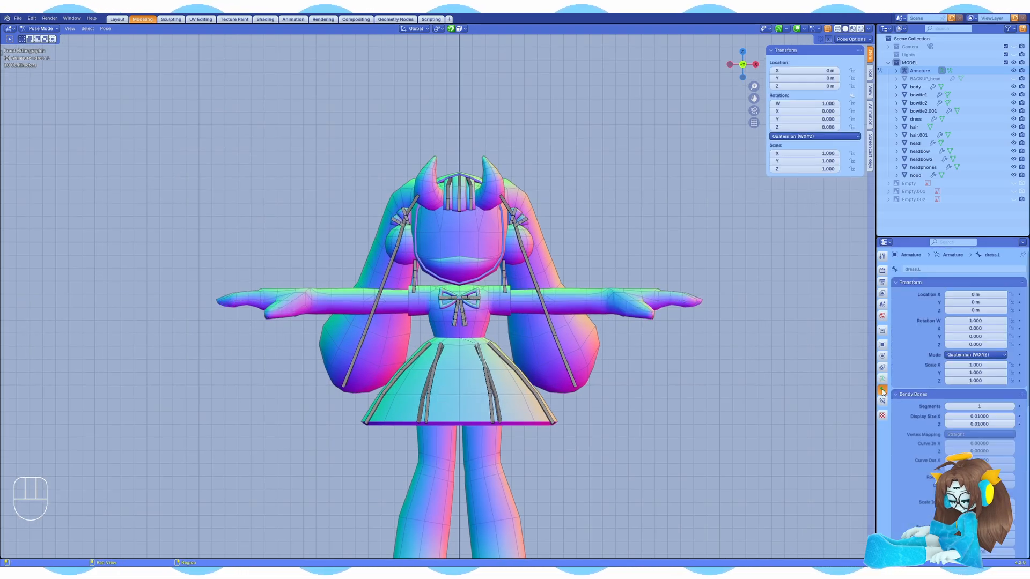
Step: Try several theme color sets, including 05, on the dress bones and return their bone color to Default Colors
{"action": "scroll", "coordinate": [912, 365], "scroll_direction": "down", "scroll_amount": 12}
{"action": "left_click", "coordinate": [982, 388], "text": "alt"}
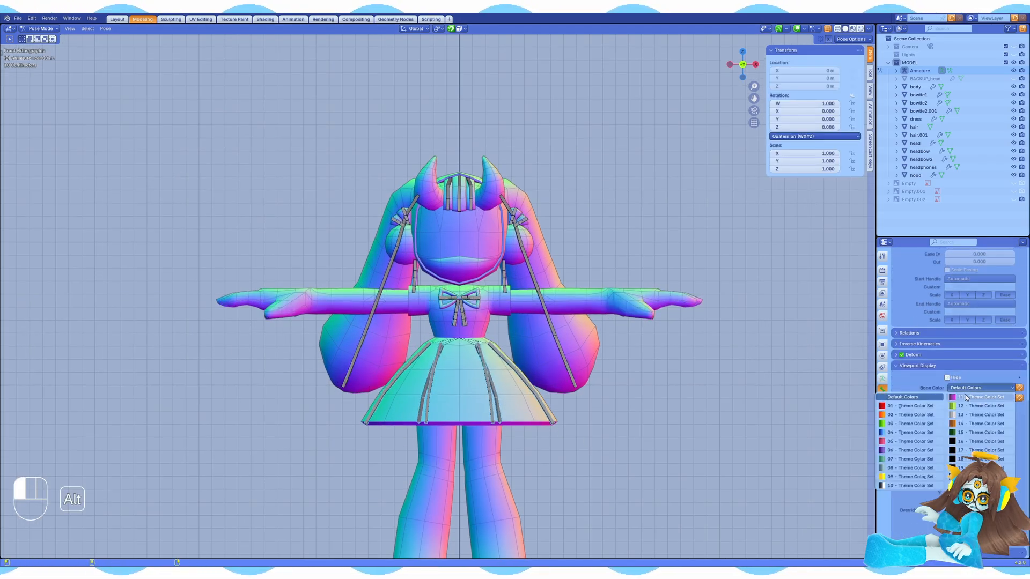
{"action": "left_click", "coordinate": [912, 477]}
{"action": "key", "text": "ctrl+z"}
{"action": "left_click", "coordinate": [983, 388]}
{"action": "left_click", "coordinate": [910, 406]}
{"action": "left_click", "coordinate": [983, 388]}
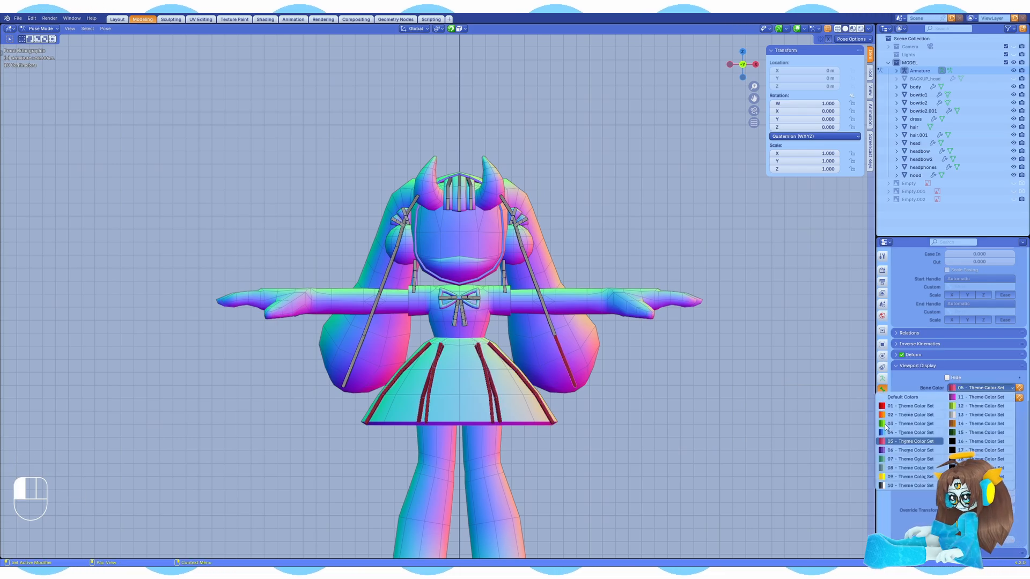
{"action": "left_click", "coordinate": [907, 397]}
{"action": "scroll", "coordinate": [502, 333], "scroll_direction": "up", "scroll_amount": 2}
{"action": "middle_click_drag", "start_coordinate": [499, 327], "coordinate": [534, 385], "text": "shift"}
{"action": "scroll", "coordinate": [534, 385], "scroll_direction": "up", "scroll_amount": 1}
{"action": "middle_click_drag", "start_coordinate": [513, 190], "coordinate": [450, 204]}
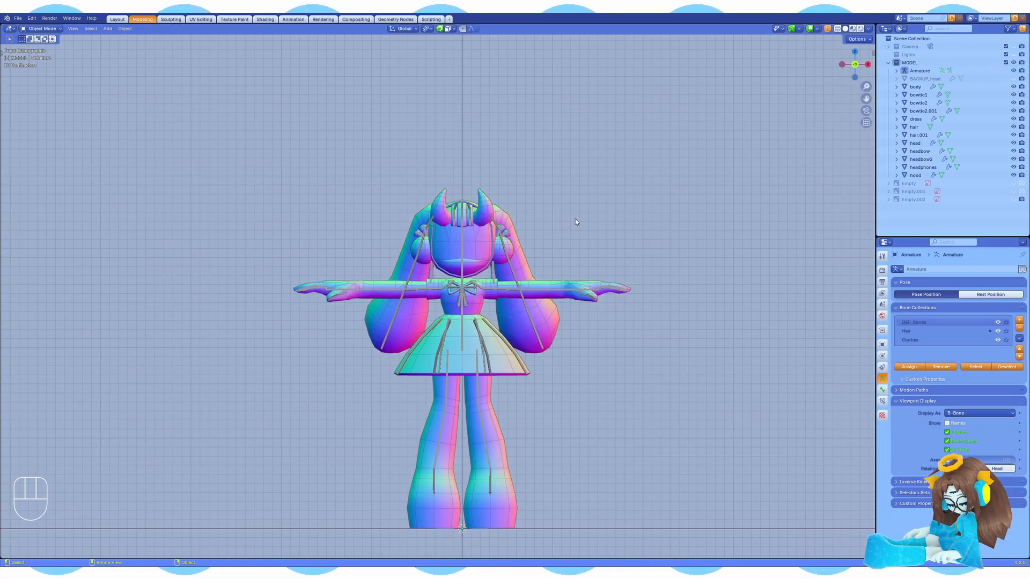
{"action": "scroll", "coordinate": [516, 218], "scroll_direction": "up", "scroll_amount": 4}
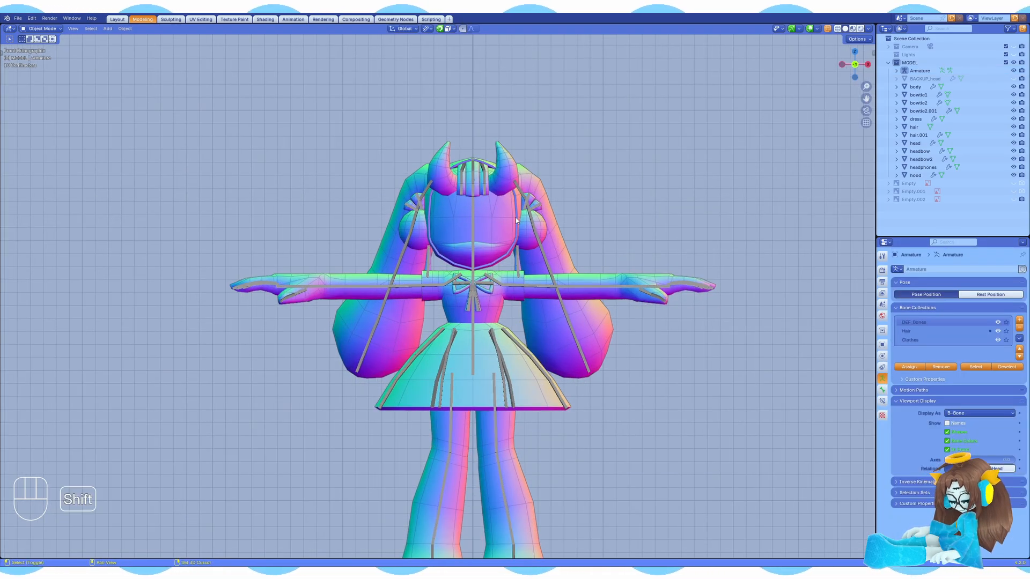
Step: Parent all the character's meshes to the armature using Armature Deform With Empty Groups and save the file
{"action": "key", "text": "ctrl+s"}
{"action": "scroll", "coordinate": [461, 255], "scroll_direction": "down", "scroll_amount": 4}
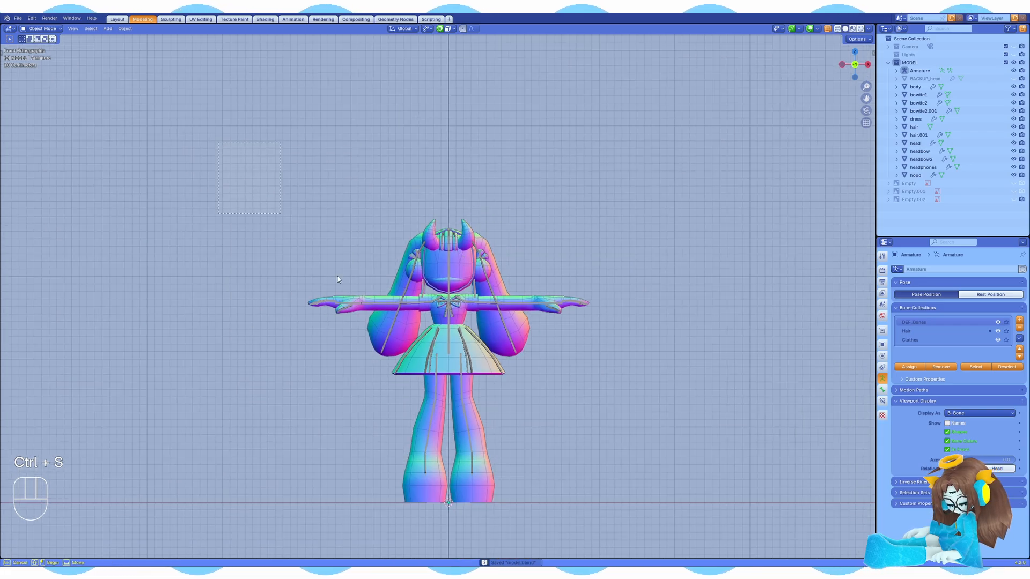
{"action": "left_click_drag", "start_coordinate": [338, 280], "coordinate": [601, 387]}
{"action": "scroll", "coordinate": [455, 280], "scroll_direction": "up", "scroll_amount": 4}
{"action": "left_click", "coordinate": [487, 301], "text": "shift"}
{"action": "left_click", "coordinate": [487, 301], "text": "shift"}
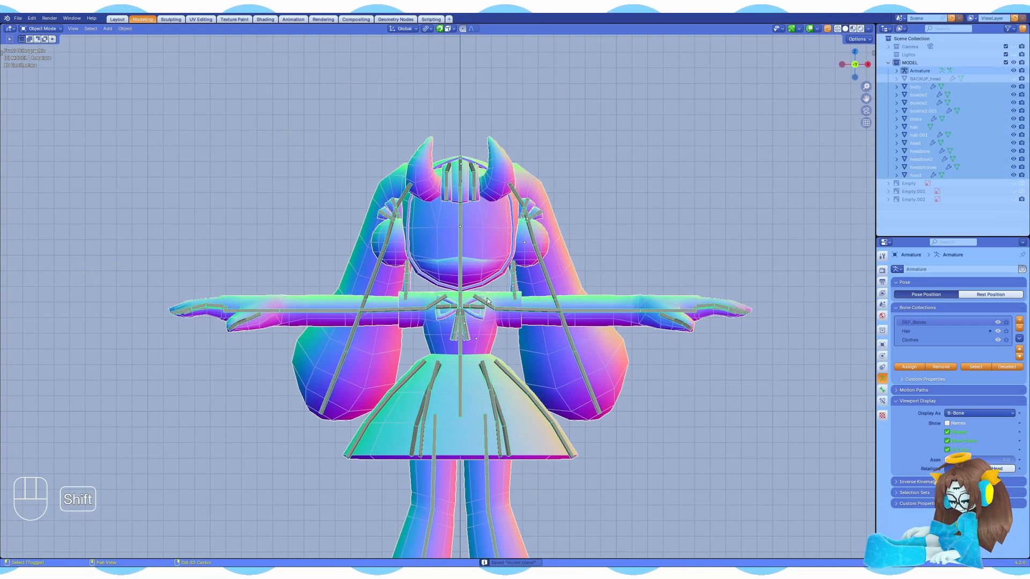
{"action": "key", "text": "ctrl+p"}
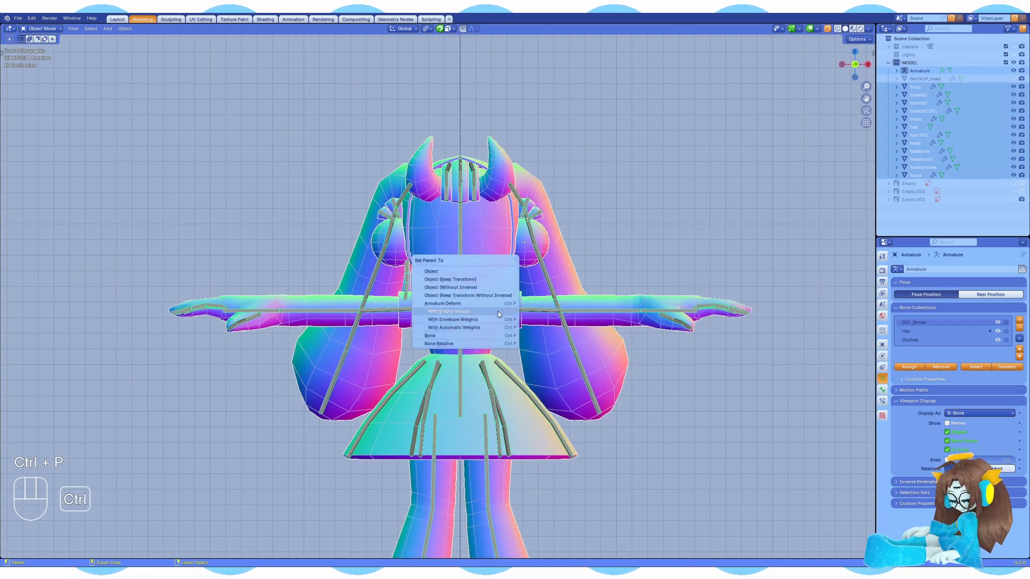
{"action": "left_click", "coordinate": [445, 312]}
{"action": "scroll", "coordinate": [474, 258], "scroll_direction": "down", "scroll_amount": 3}
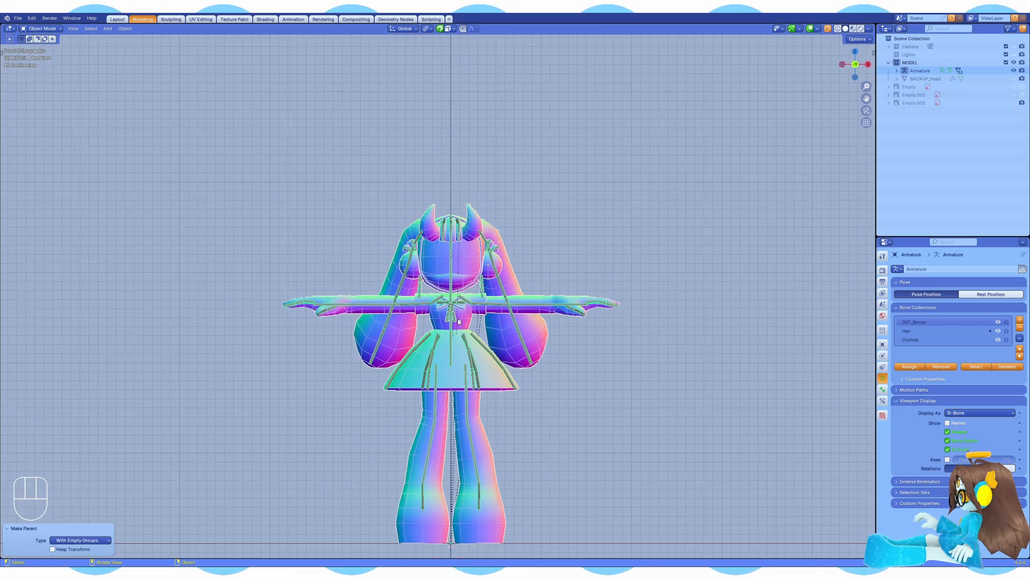
{"action": "scroll", "coordinate": [475, 258], "scroll_direction": "up", "scroll_amount": 4}
{"action": "left_click", "coordinate": [177, 92]}
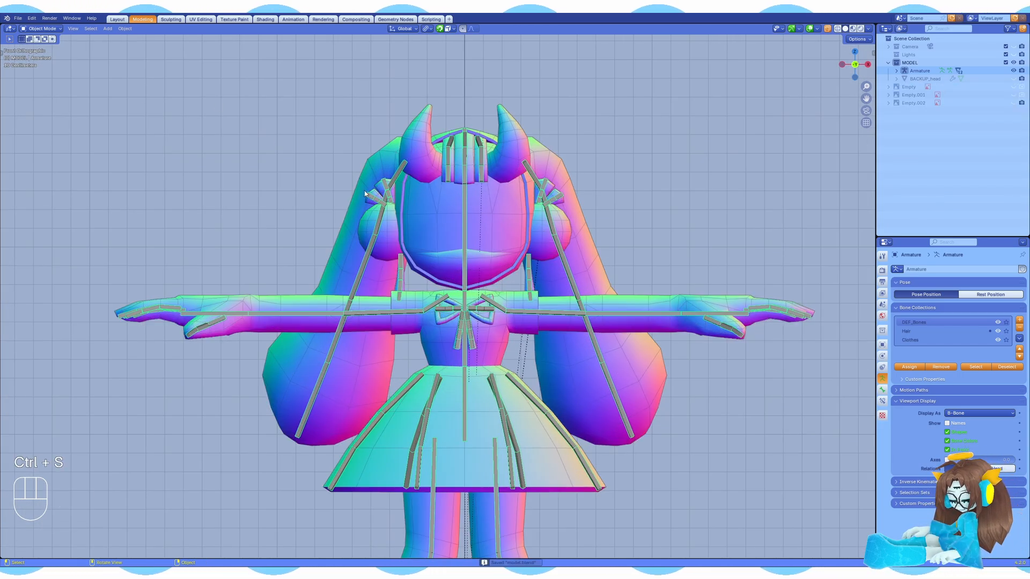
Step: Hide the Hair and Clothes bone collections in Pose Mode, save the file and return to Object Mode
{"action": "key", "text": "ctrl+Tab"}
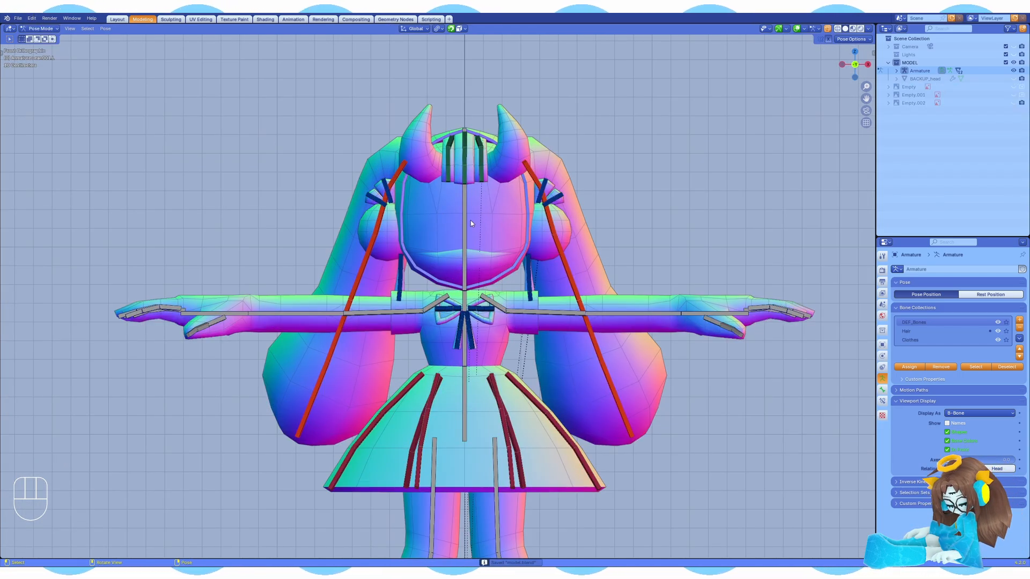
{"action": "left_click", "coordinate": [470, 221]}
{"action": "middle_click_drag", "start_coordinate": [473, 189], "coordinate": [514, 237], "text": "shift"}
{"action": "key", "text": "ctrl+s"}
{"action": "left_click", "coordinate": [998, 331]}
{"action": "left_click", "coordinate": [998, 340]}
{"action": "key", "text": "ctrl+s"}
{"action": "left_click", "coordinate": [41, 29]}
{"action": "left_click", "coordinate": [42, 38]}
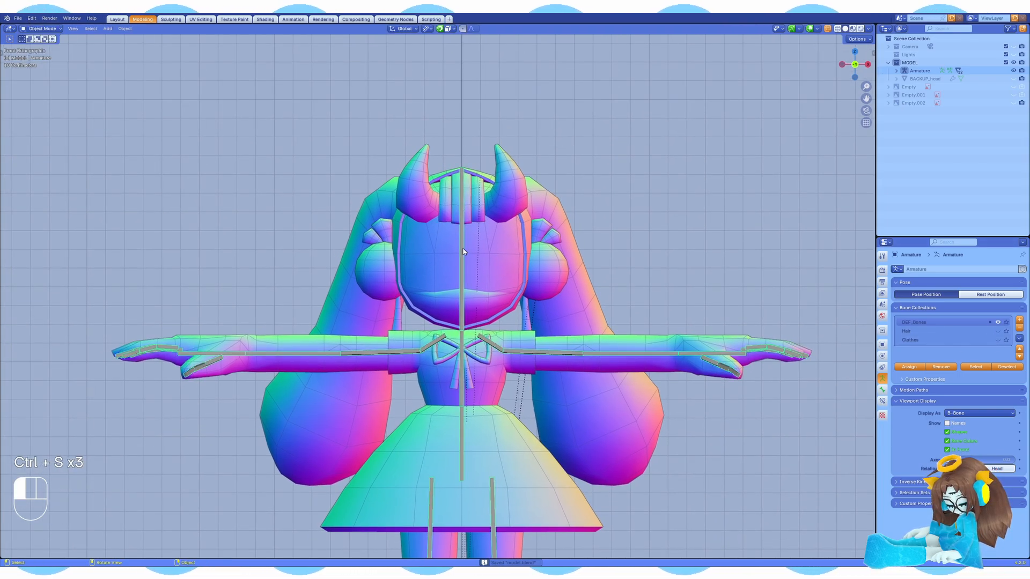
{"action": "left_click", "coordinate": [497, 253]}
{"action": "middle_click_drag", "start_coordinate": [497, 234], "coordinate": [500, 258], "text": "shift"}
{"action": "left_click", "coordinate": [41, 29]}
{"action": "left_click", "coordinate": [42, 63]}
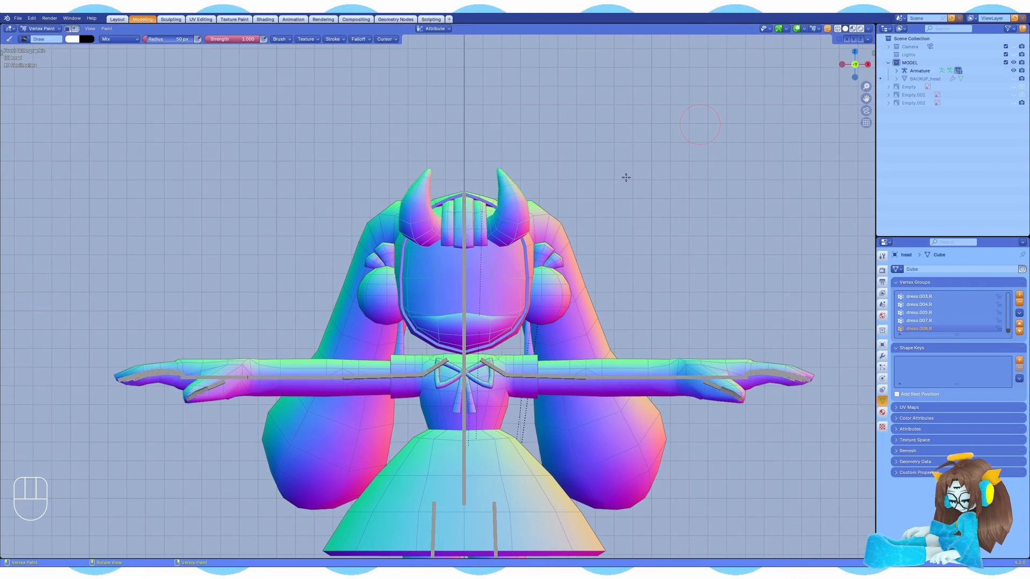
{"action": "left_click", "coordinate": [41, 29]}
{"action": "left_click", "coordinate": [43, 38]}
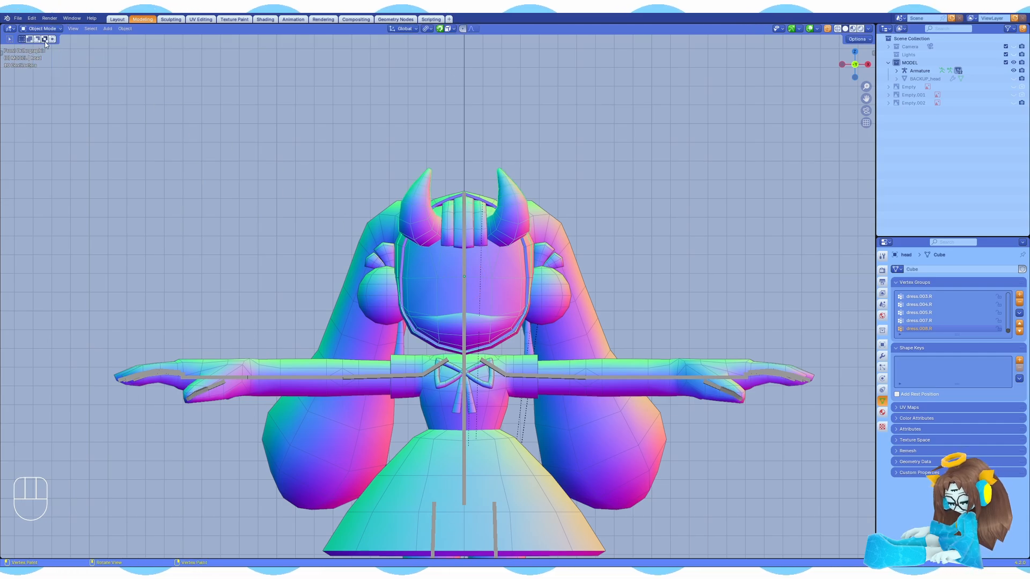
Step: Select the armature together with the head mesh and switch the head to Weight Paint mode
{"action": "left_click", "coordinate": [467, 282]}
{"action": "middle_click_drag", "start_coordinate": [467, 283], "coordinate": [487, 292]}
{"action": "left_click", "coordinate": [895, 70]}
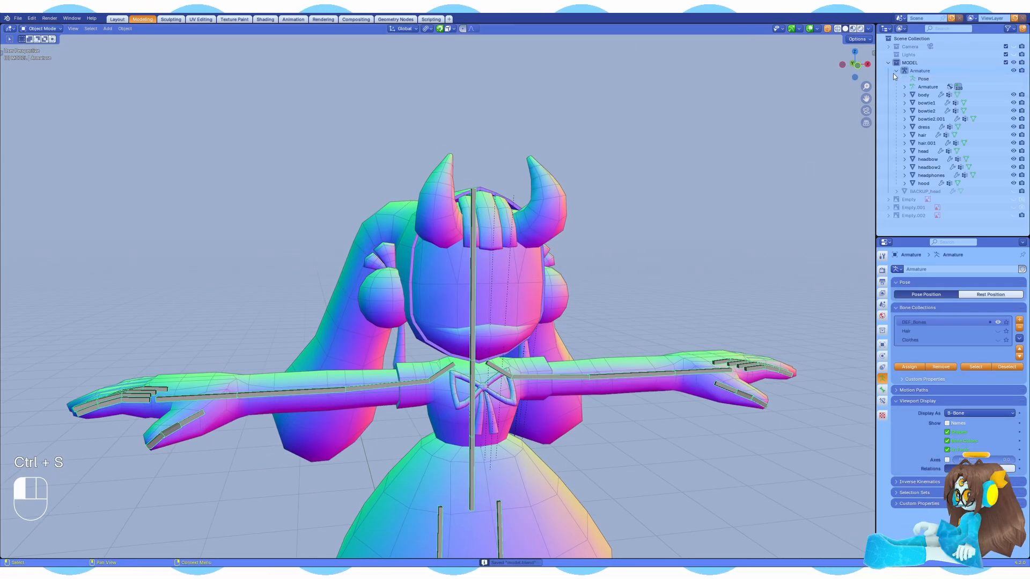
{"action": "left_click", "coordinate": [923, 151]}
{"action": "left_click", "coordinate": [41, 29]}
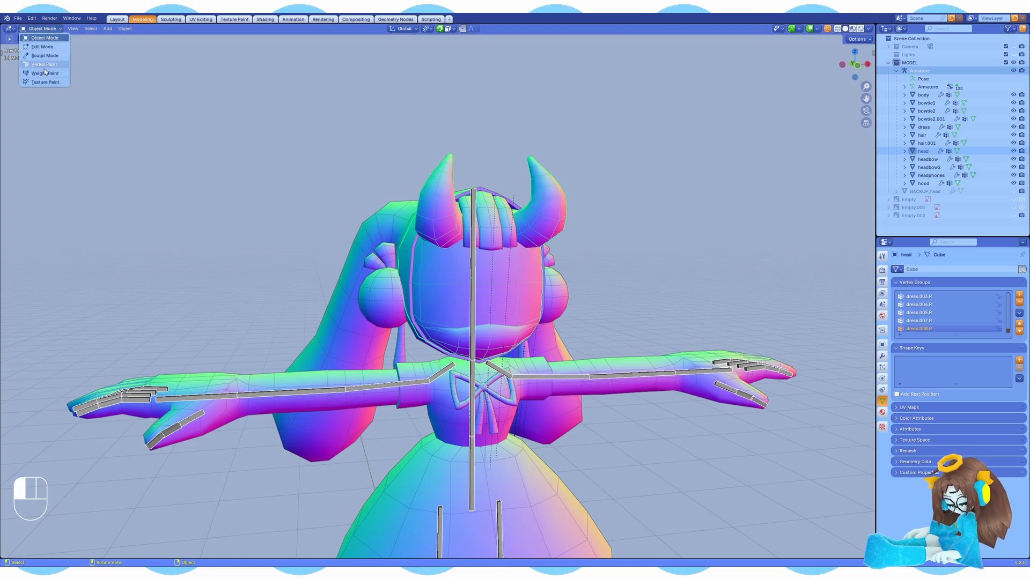
{"action": "left_click", "coordinate": [44, 73]}
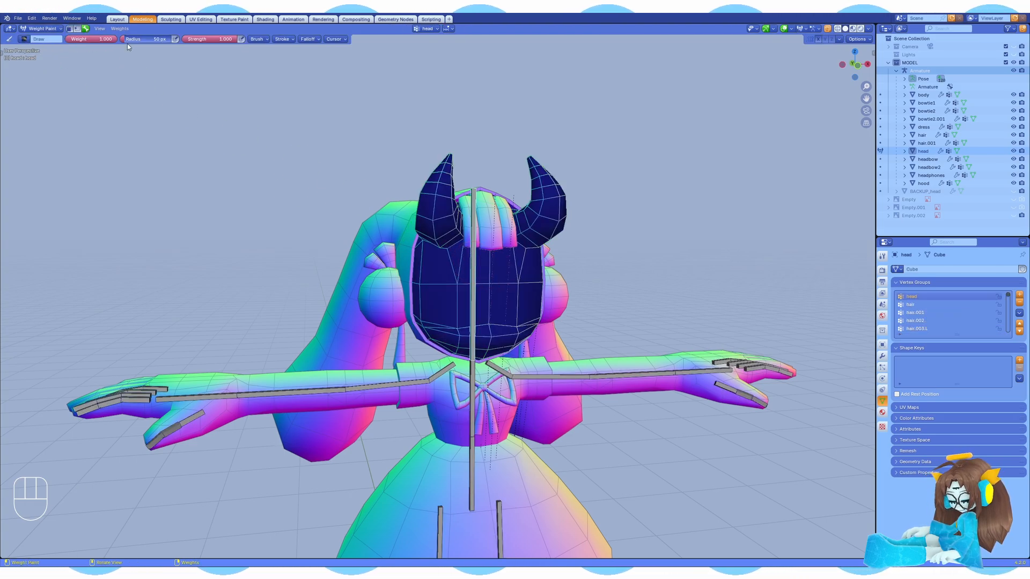
Step: Fill the whole head mesh with a weight of 1.000 in the head bone's vertex group
{"action": "left_click_drag", "start_coordinate": [95, 40], "coordinate": [93, 40]}
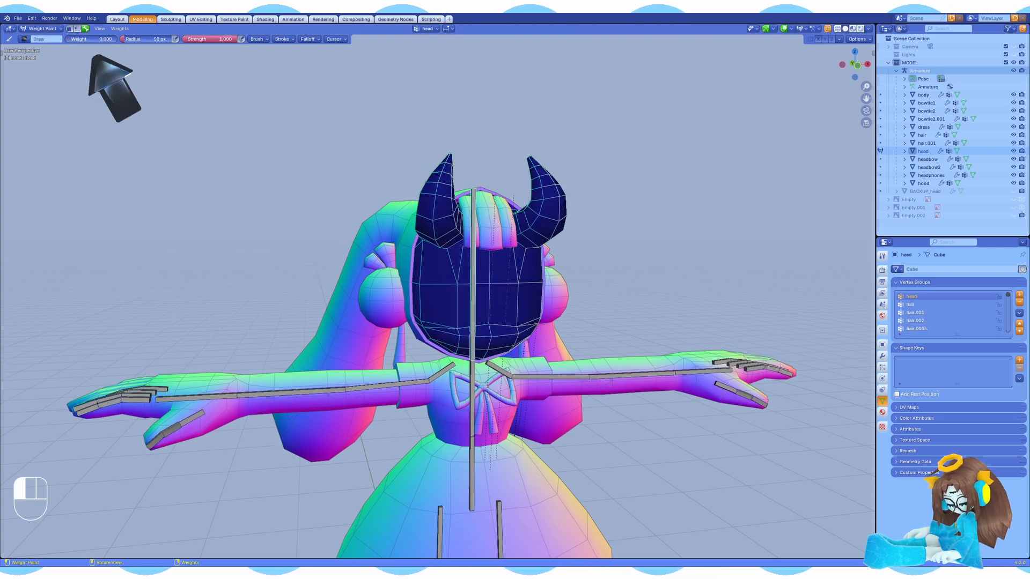
{"action": "middle_click_drag", "start_coordinate": [402, 131], "coordinate": [389, 118]}
{"action": "mouse_move", "coordinate": [468, 279]}
{"action": "left_mouse_down"}
{"action": "mouse_move", "coordinate": [478, 278]}
{"action": "mouse_move", "coordinate": [445, 276]}
{"action": "left_mouse_up"}
{"action": "key", "text": "ctrl+z"}
{"action": "left_click_drag", "start_coordinate": [102, 40], "coordinate": [51, 40]}
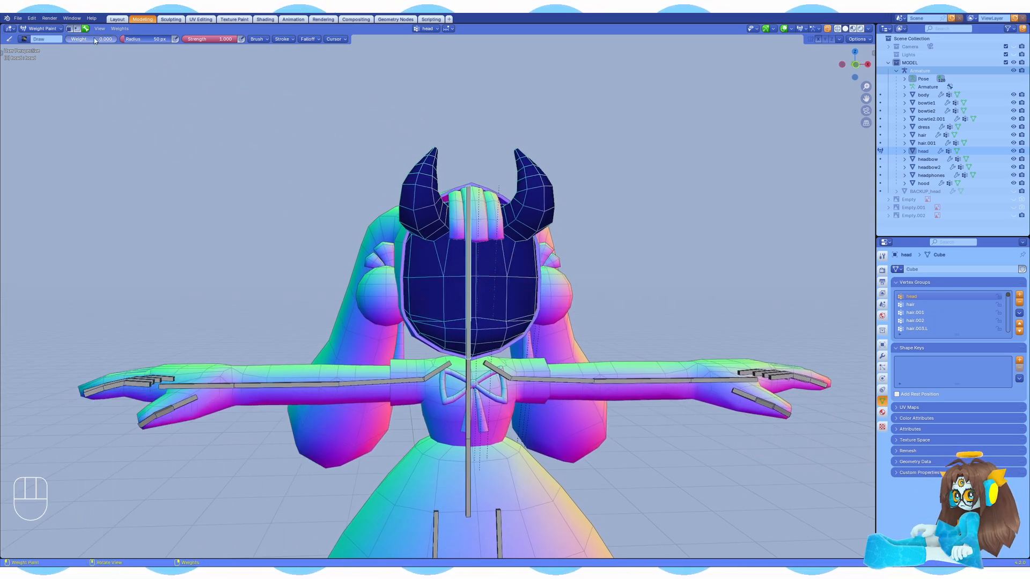
{"action": "key", "text": "ctrl+x"}
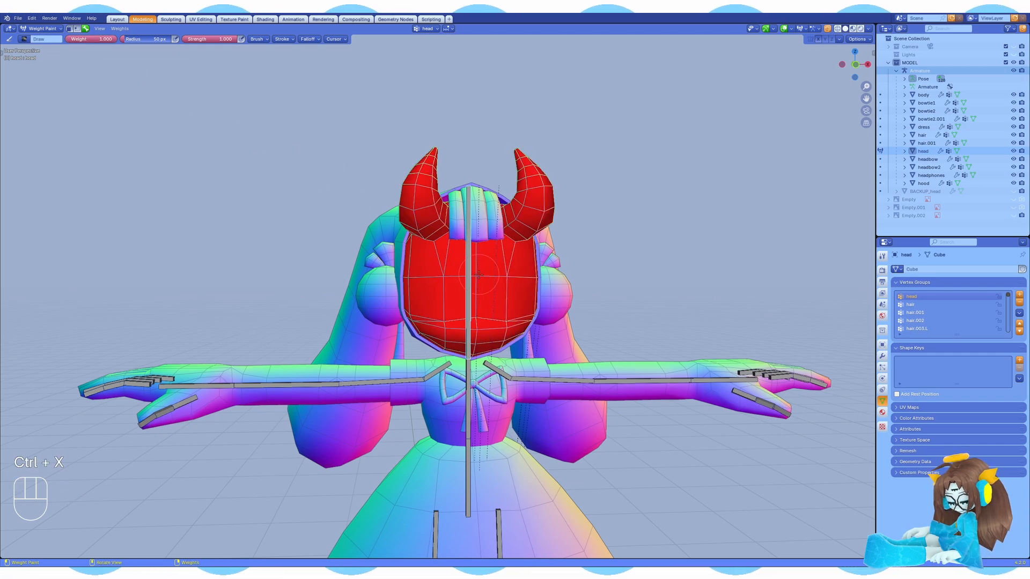
Step: Test the head's weights in front view by rotating the head bone, including about Z, and save the file
{"action": "key", "text": "KP_1"}
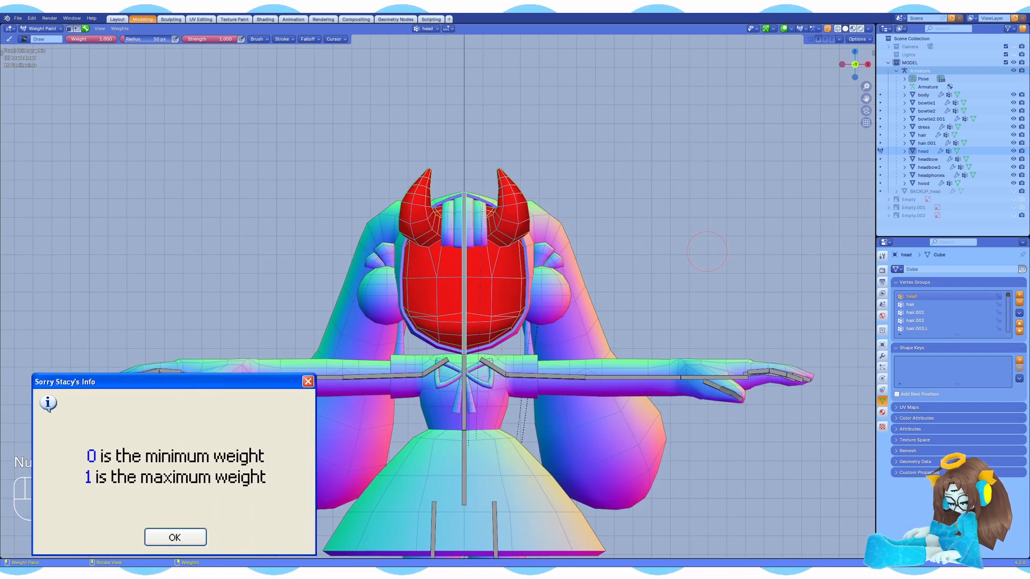
{"action": "key", "text": "r"}
{"action": "right_click", "coordinate": [661, 316]}
{"action": "key", "text": "r"}
{"action": "key", "text": "z"}
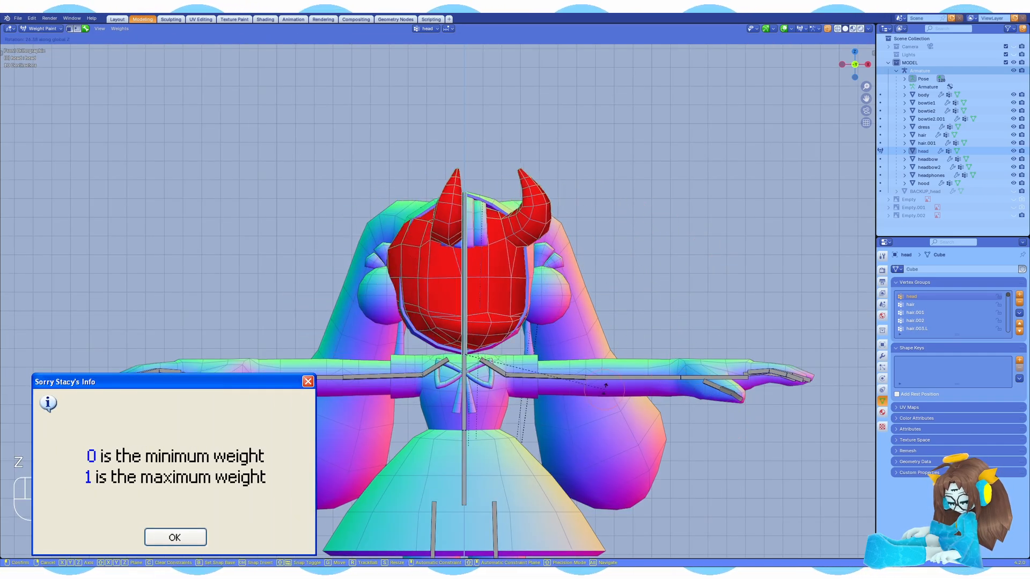
{"action": "right_click", "coordinate": [572, 312]}
{"action": "key", "text": "ctrl+s"}
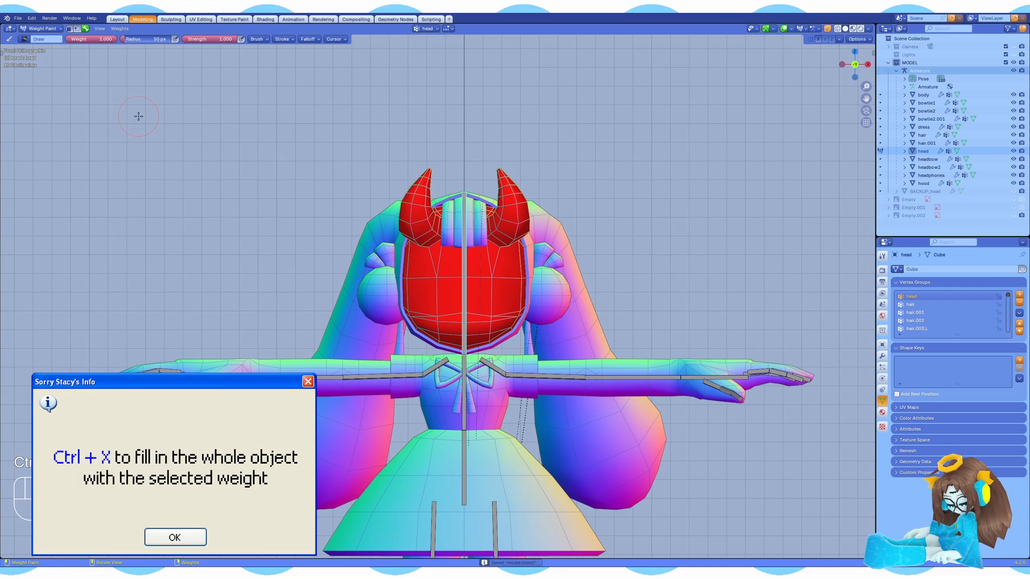
Step: Return to Object Mode and hide the hood mesh
{"action": "left_click", "coordinate": [46, 32]}
{"action": "left_click", "coordinate": [48, 40]}
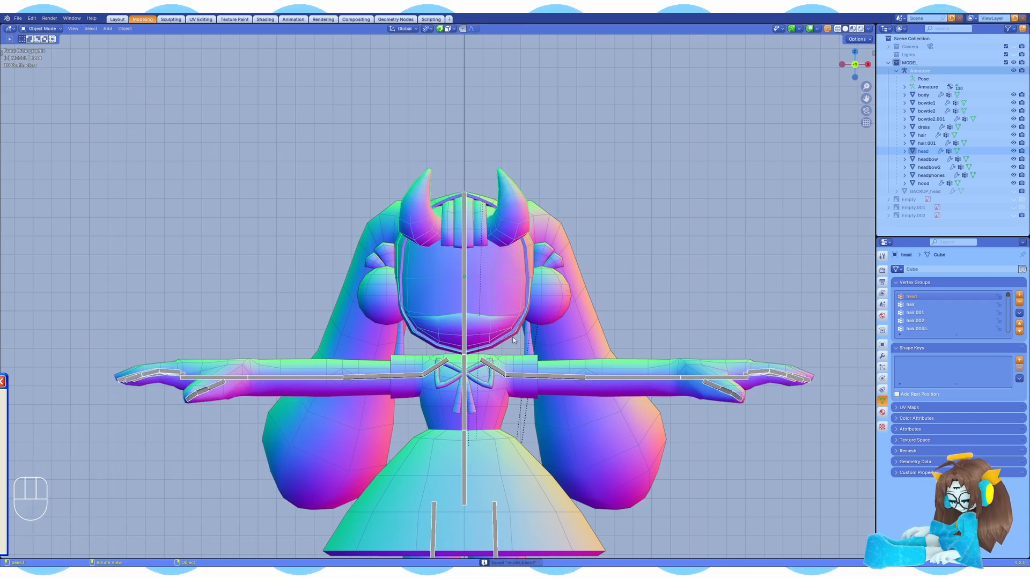
{"action": "middle_click_drag", "start_coordinate": [495, 318], "coordinate": [492, 263], "text": "shift"}
{"action": "left_click", "coordinate": [569, 183]}
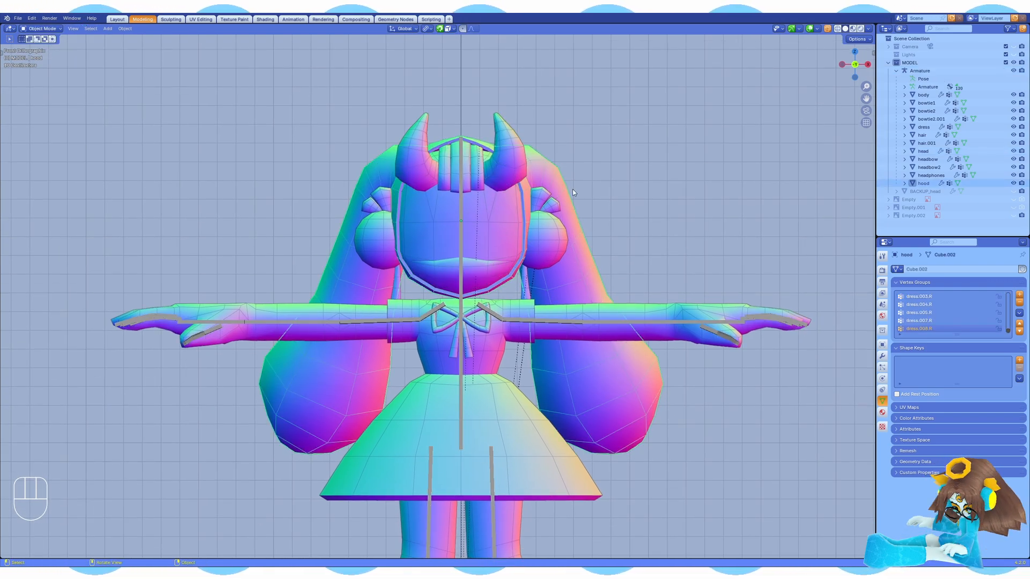
{"action": "key", "text": "h"}
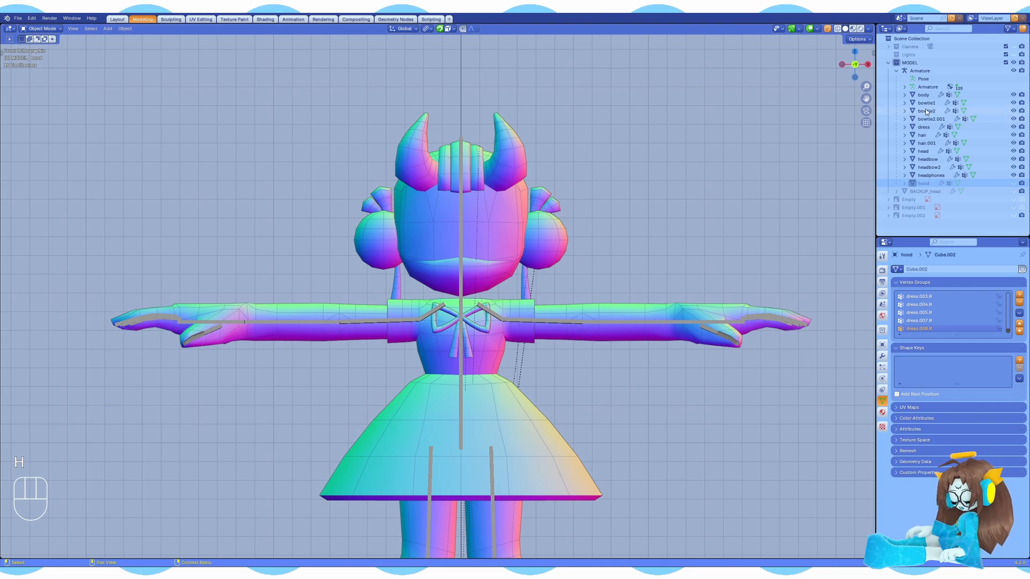
Step: Select the headphones together with the armature and enter Weight Paint mode on the head vertex group
{"action": "left_click", "coordinate": [931, 176]}
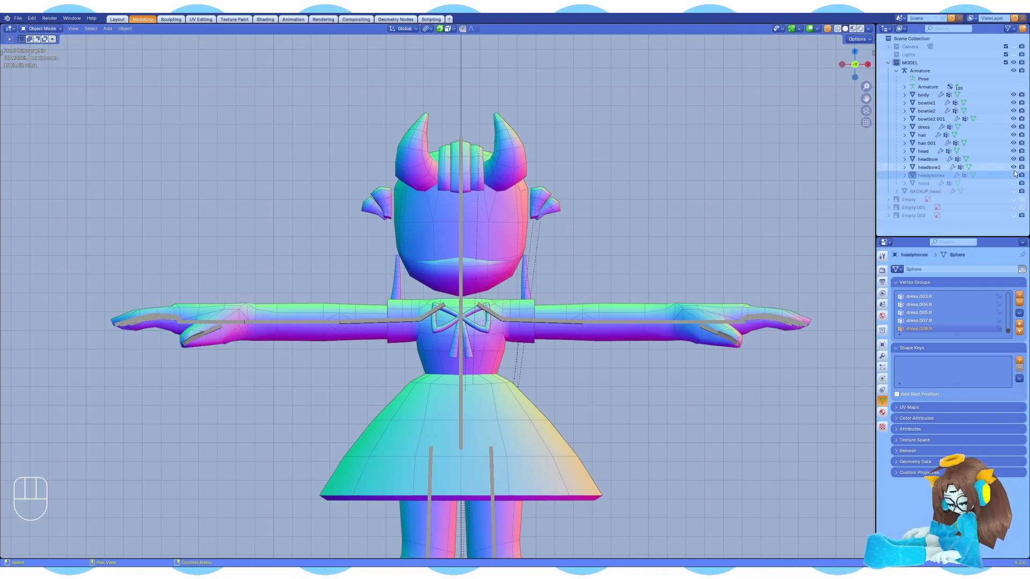
{"action": "left_click", "coordinate": [459, 245], "text": "shift"}
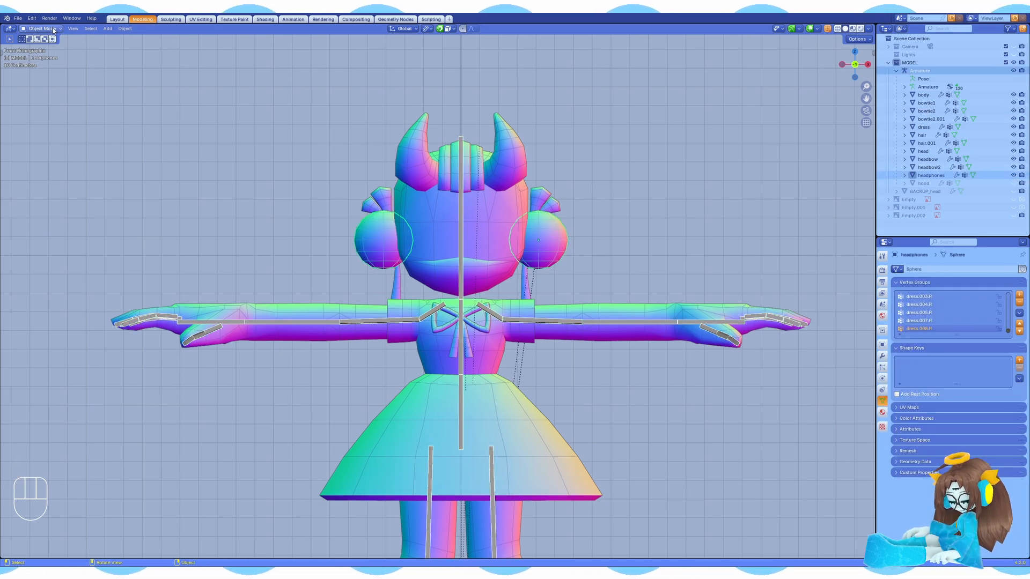
{"action": "left_click", "coordinate": [45, 73]}
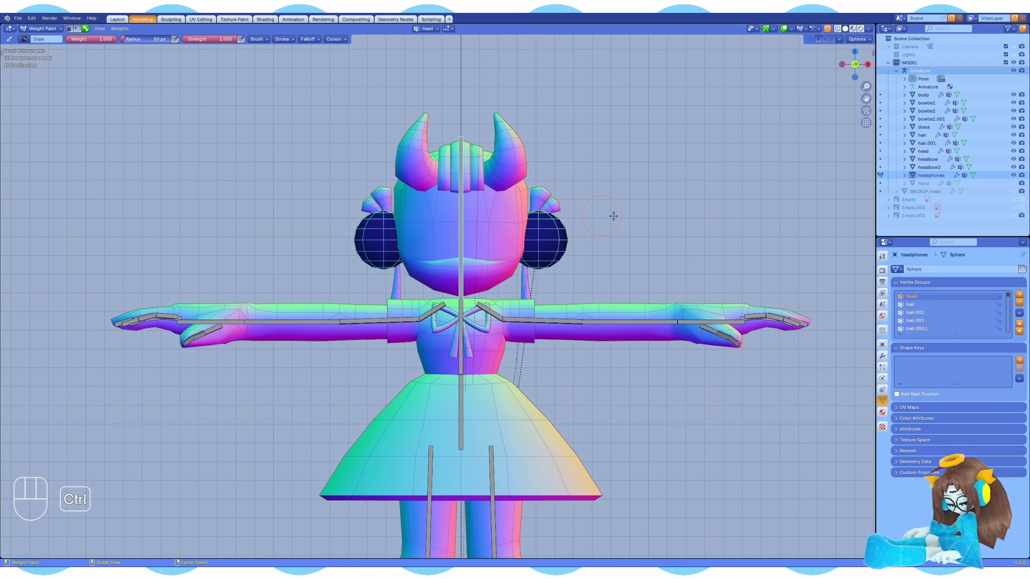
{"action": "left_click_drag", "start_coordinate": [464, 221], "coordinate": [605, 184]}
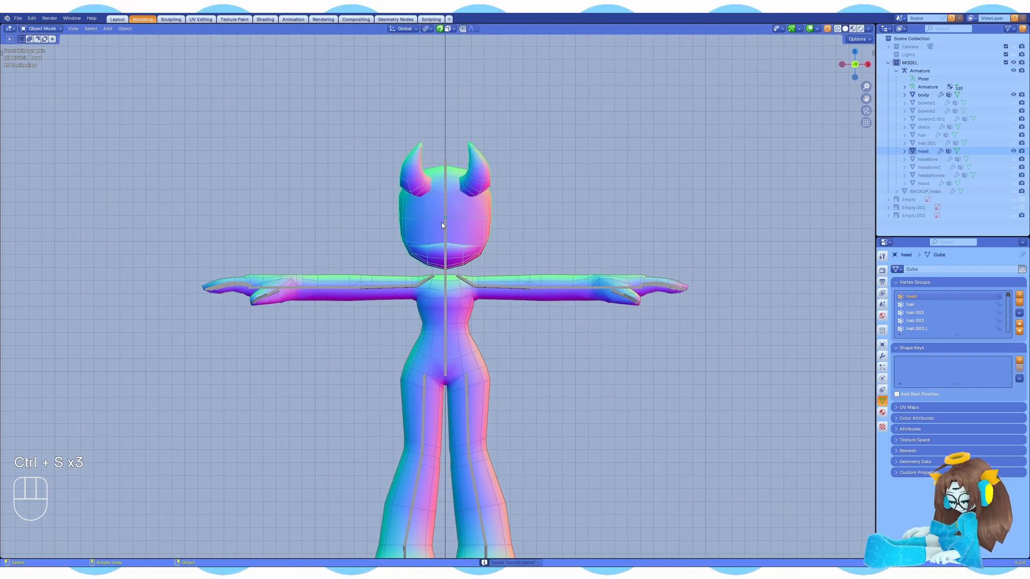
Step: Select the armature together with the body mesh and switch the body to Weight Paint mode
{"action": "middle_click_drag", "start_coordinate": [442, 222], "coordinate": [451, 232], "text": "shift"}
{"action": "left_click", "coordinate": [450, 239]}
{"action": "middle_click_drag", "start_coordinate": [477, 298], "coordinate": [478, 272], "text": "shift"}
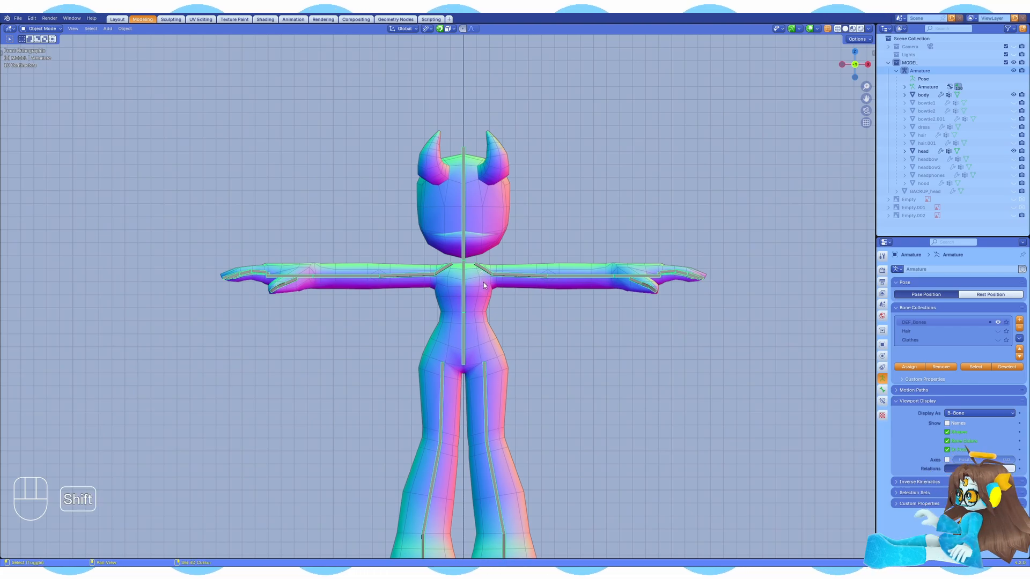
{"action": "left_click", "coordinate": [484, 282], "text": "shift"}
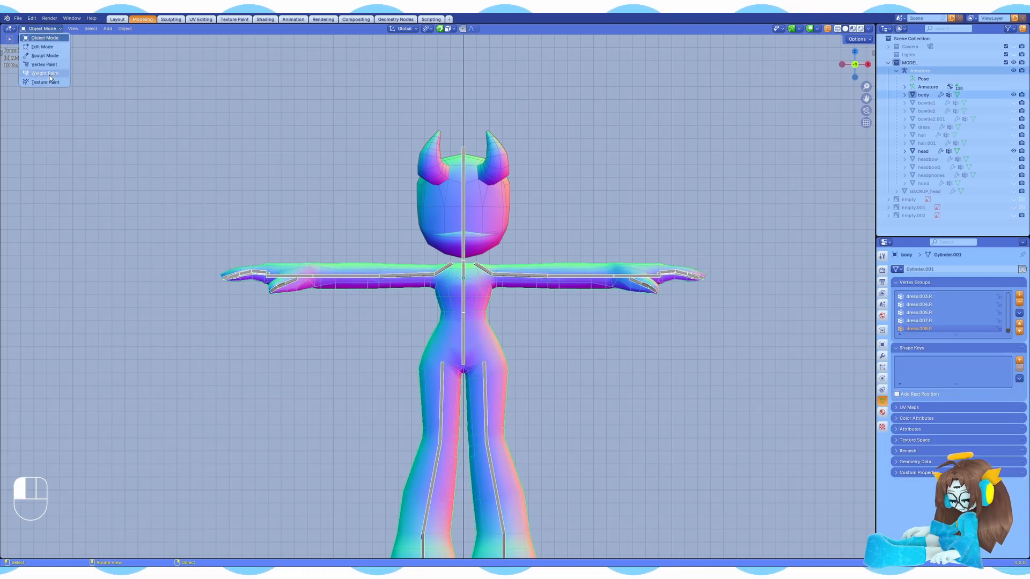
{"action": "left_click", "coordinate": [49, 74]}
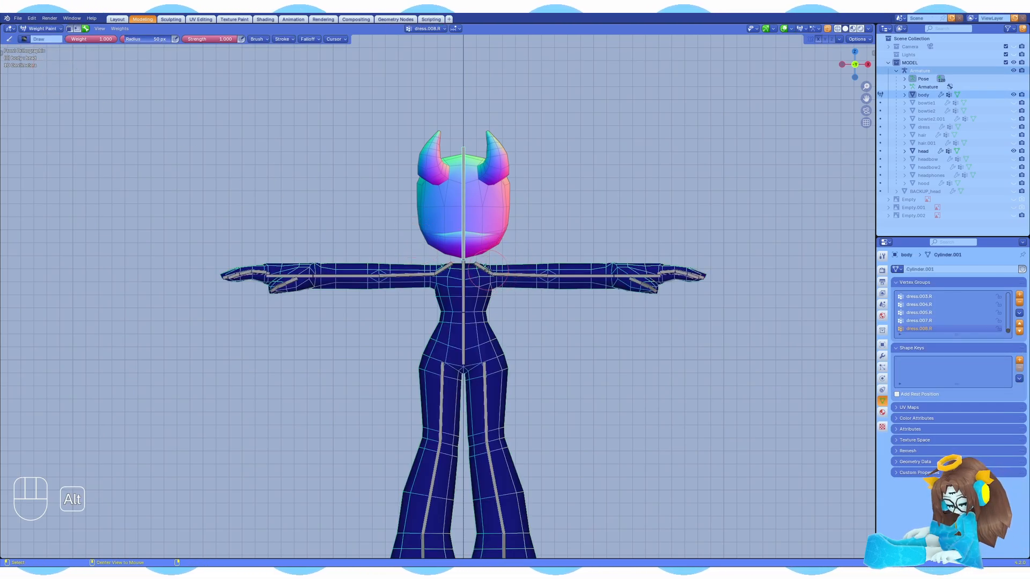
Step: Assign automatic weights from the chest bone to the body and test them with a cancelled bone rotation
{"action": "scroll", "coordinate": [561, 236], "scroll_direction": "up", "scroll_amount": 2}
{"action": "middle_click_drag", "start_coordinate": [561, 236], "coordinate": [539, 262], "text": "shift"}
{"action": "scroll", "coordinate": [499, 283], "scroll_direction": "up", "scroll_amount": 1}
{"action": "left_click", "coordinate": [456, 299], "text": "alt"}
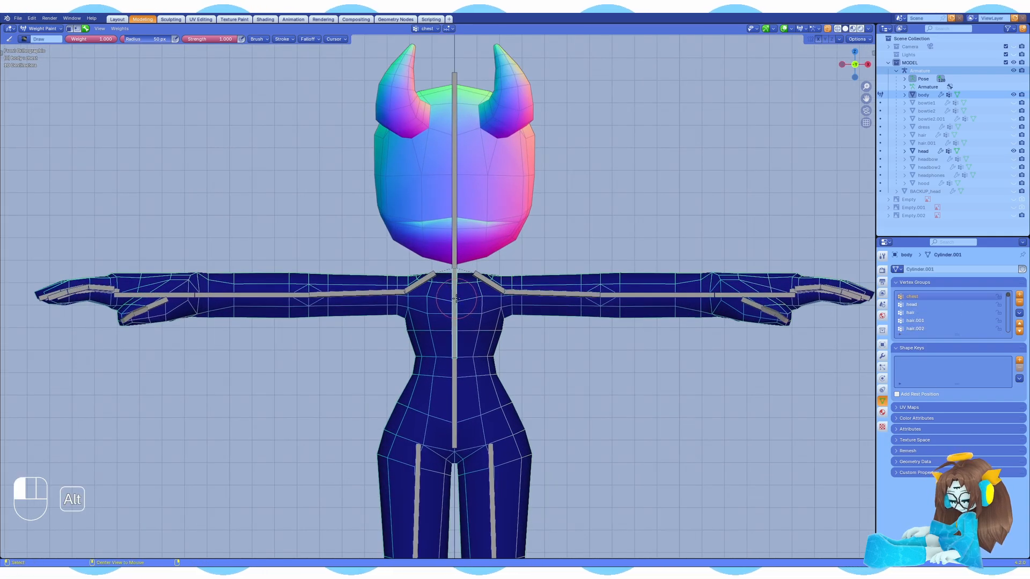
{"action": "left_click", "coordinate": [119, 28]}
{"action": "left_click", "coordinate": [139, 41]}
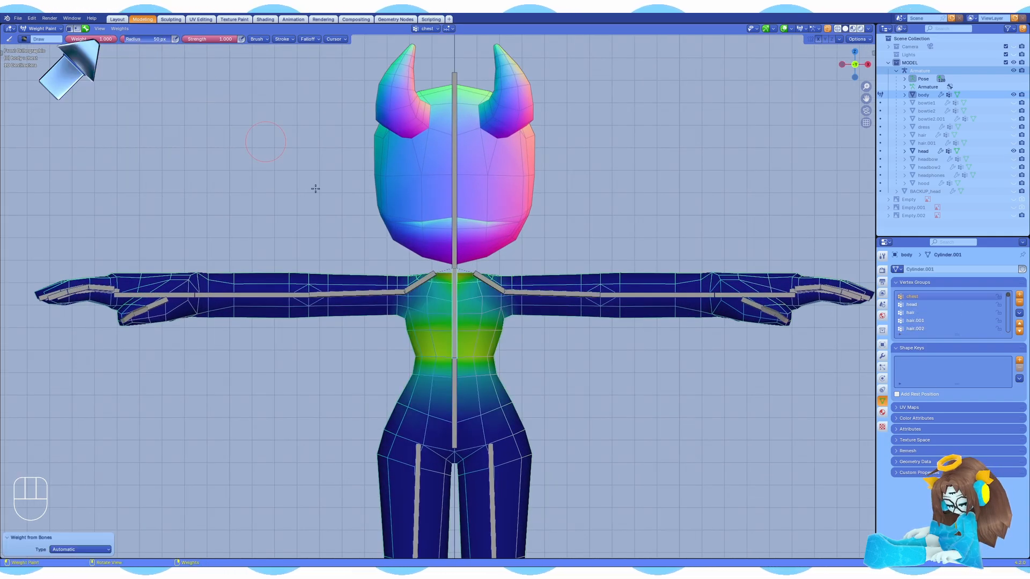
{"action": "key", "text": "r"}
{"action": "right_click", "coordinate": [523, 292]}
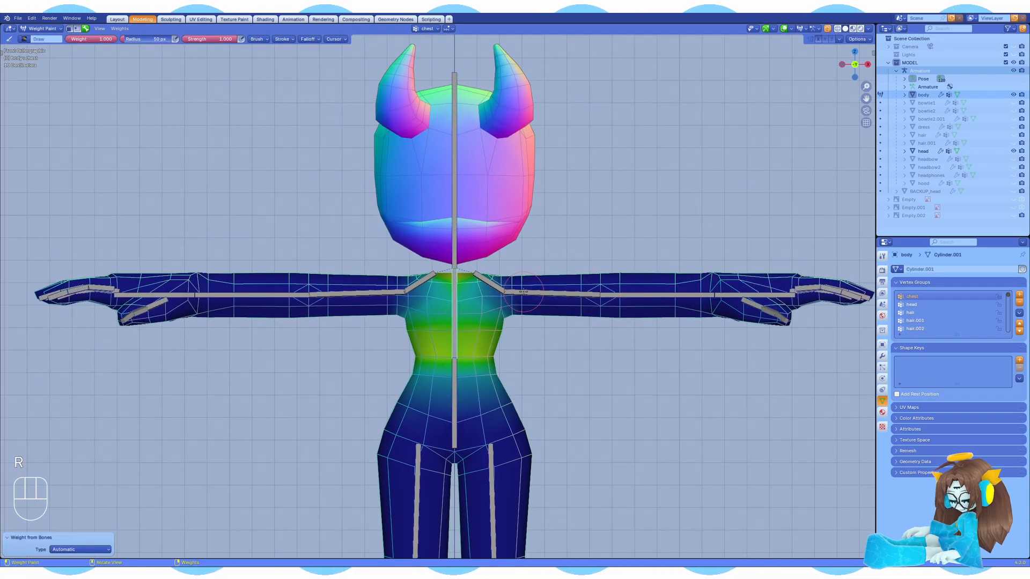
Step: Select the arm.L bone, turn on the paint selection mask for the body and save the file
{"action": "left_click", "coordinate": [516, 292], "text": "alt"}
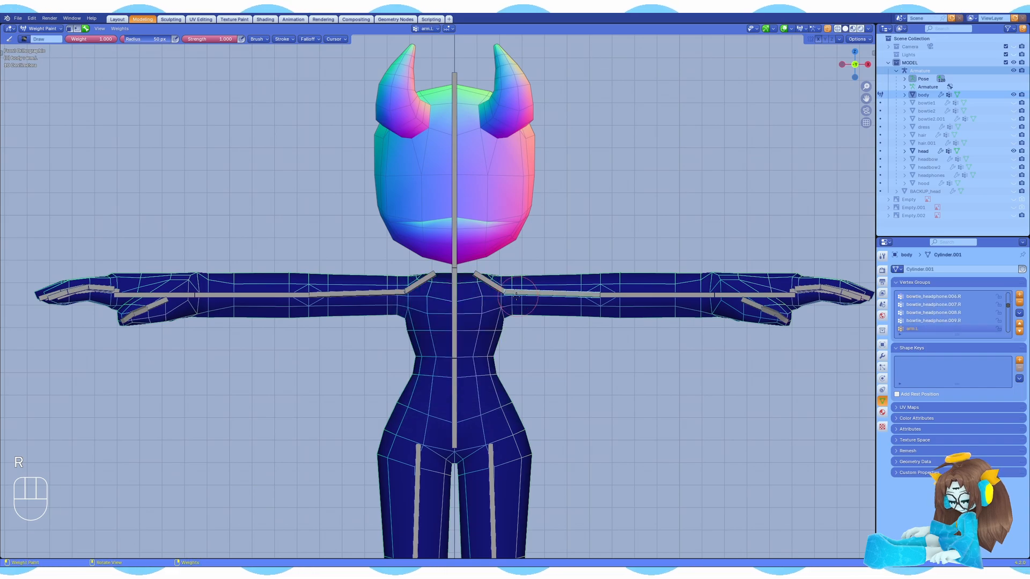
{"action": "left_click", "coordinate": [69, 30]}
{"action": "scroll", "coordinate": [750, 310], "scroll_direction": "down", "scroll_amount": 1}
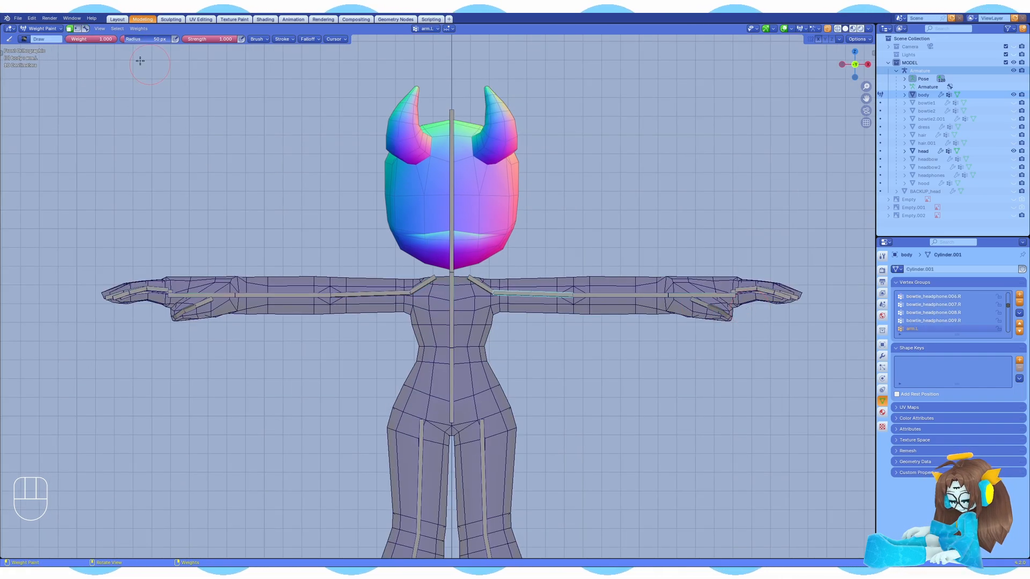
{"action": "key", "text": "a"}
{"action": "key", "text": "ctrl+s"}
Step: Switch the body to Edit Mode, select the hand's vertices through the mesh and expand the selection along the arm to the shoulder
{"action": "left_click", "coordinate": [41, 28]}
{"action": "left_click", "coordinate": [38, 47]}
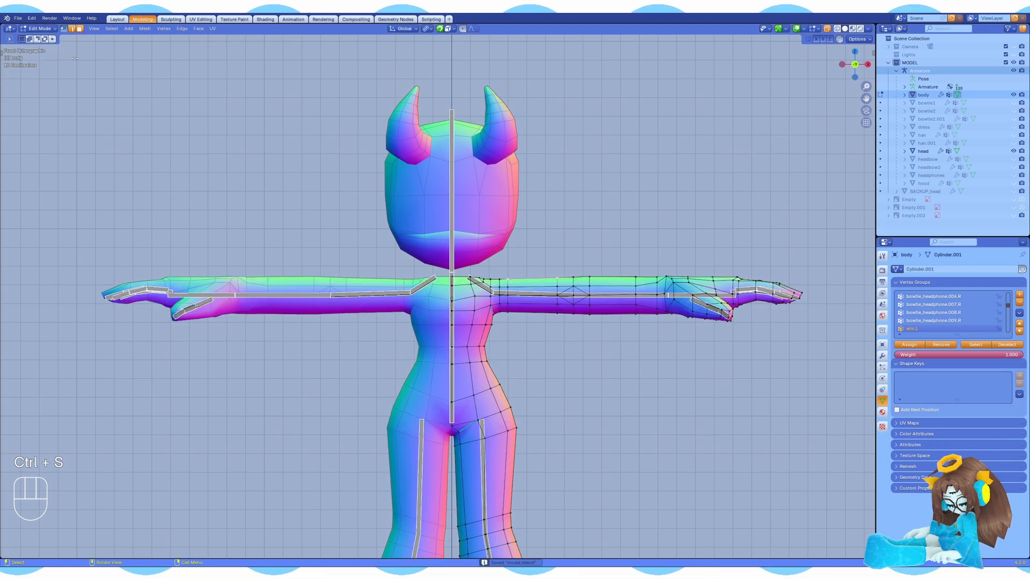
{"action": "key", "text": "alt+z"}
{"action": "left_click_drag", "start_coordinate": [663, 261], "coordinate": [665, 261], "text": "shift"}
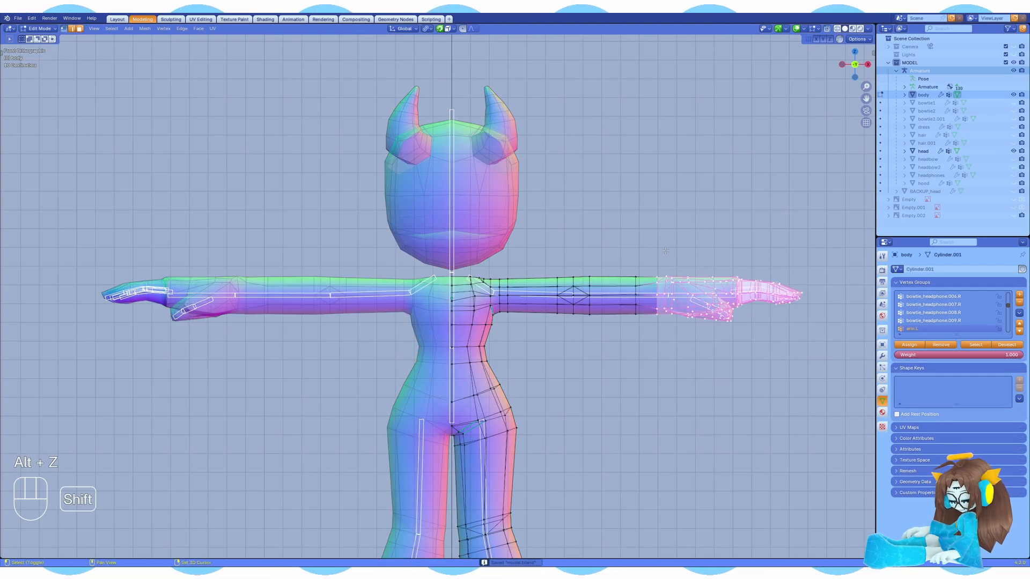
{"action": "key", "text": "alt+z"}
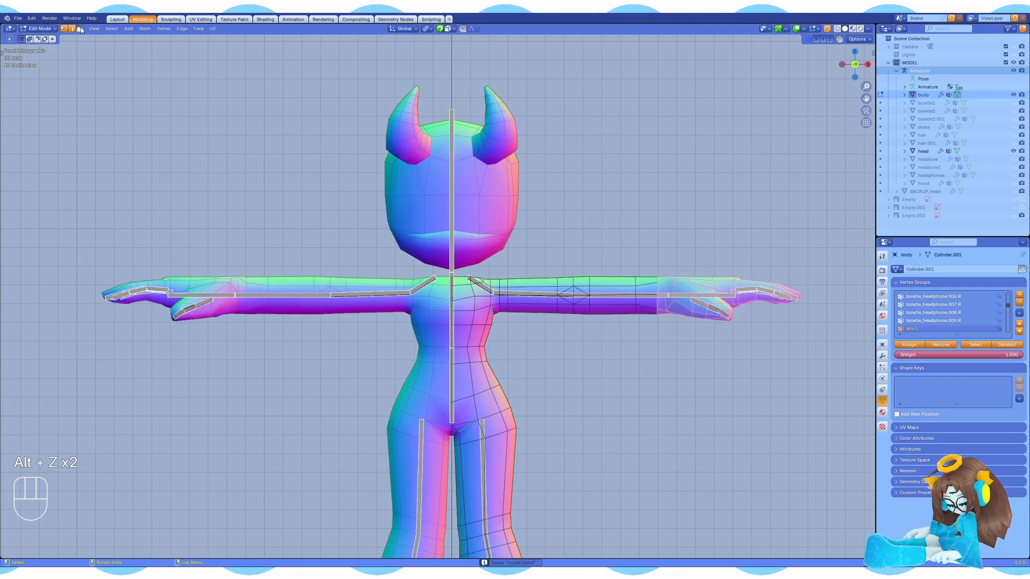
{"action": "key", "text": "ctrl+KP_Add"}
{"action": "key", "text": "ctrl+KP_Add"}
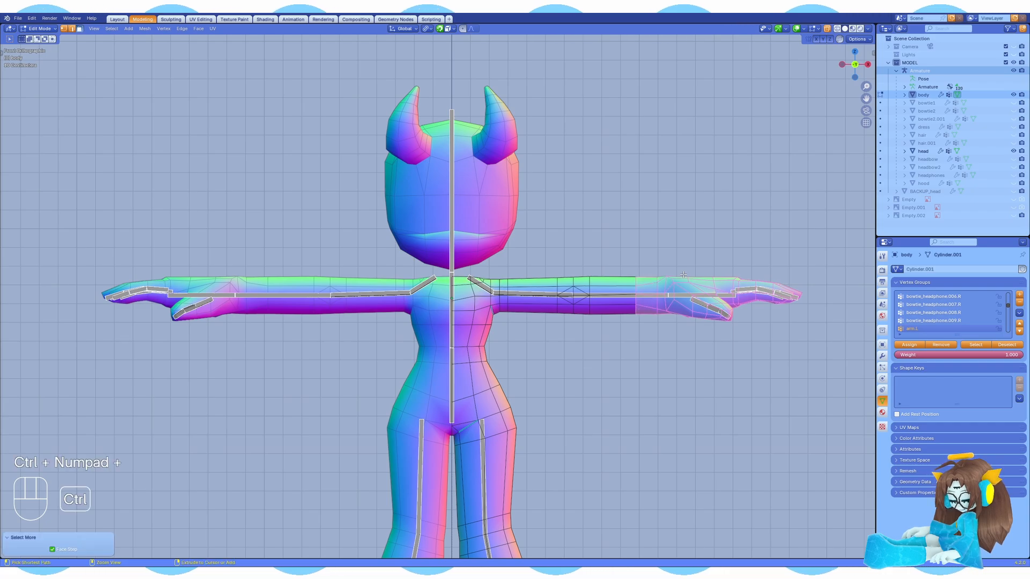
{"action": "key", "text": "ctrl+KP_Add"}
{"action": "key", "text": "ctrl+KP_Add"}
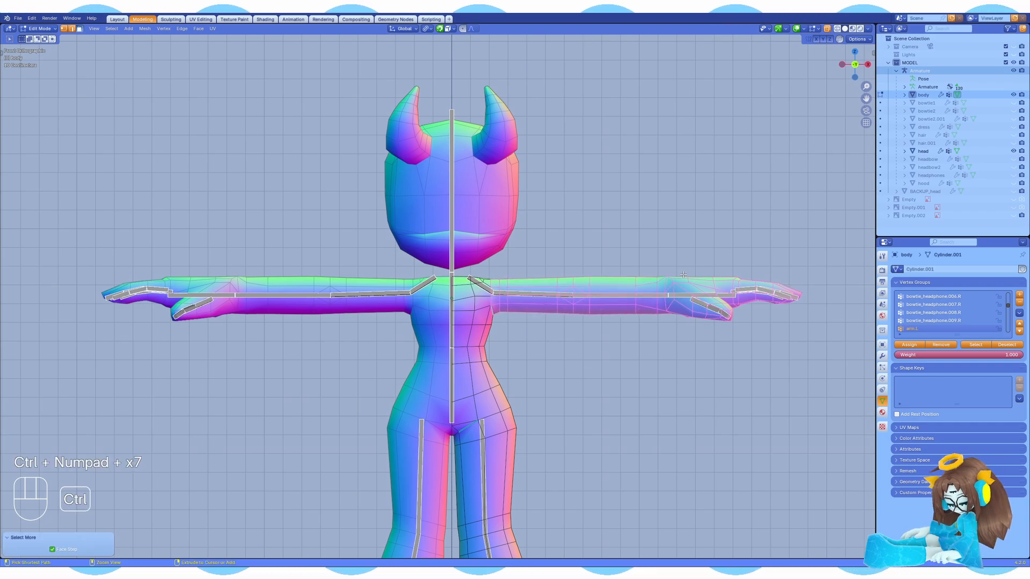
{"action": "scroll", "coordinate": [683, 274], "scroll_direction": "up", "scroll_amount": 1}
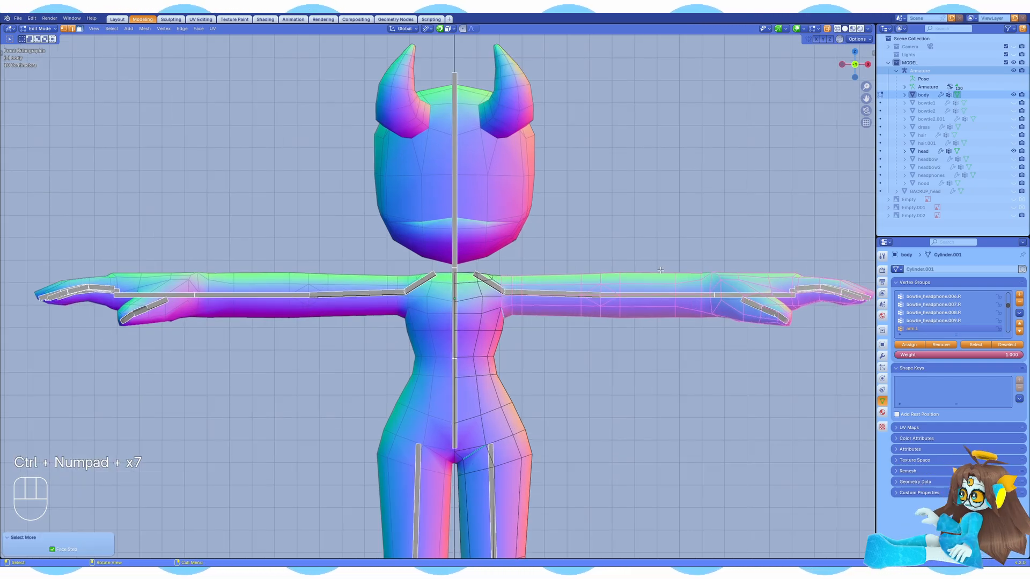
Step: Save the file, reselect the hand's vertices through the mesh and grow the selection loop by loop over the whole arm
{"action": "left_click", "coordinate": [30, 30]}
{"action": "left_click", "coordinate": [50, 72]}
{"action": "key", "text": "ctrl+s"}
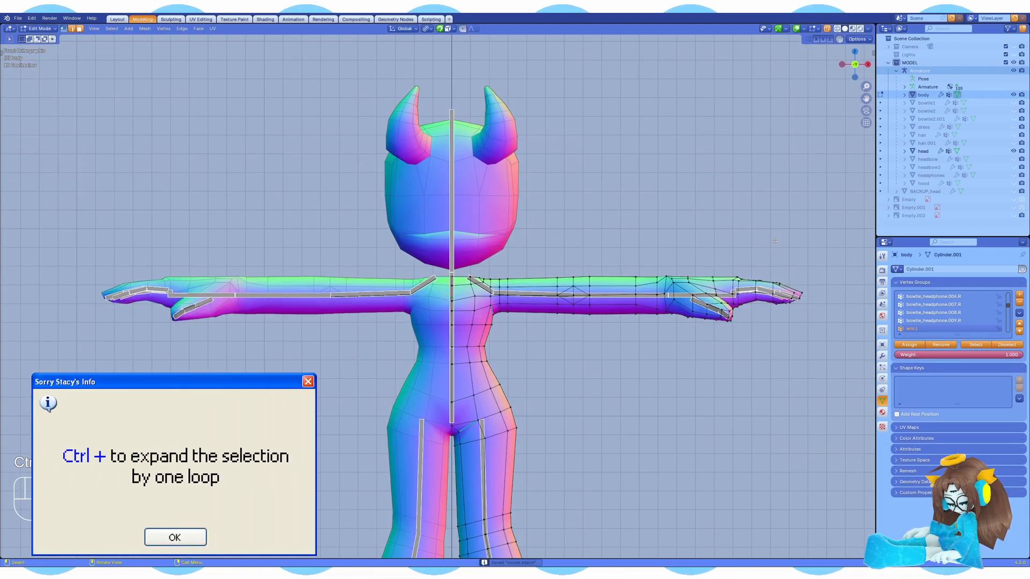
{"action": "key", "text": "alt+z"}
{"action": "left_click_drag", "start_coordinate": [666, 263], "coordinate": [654, 246]}
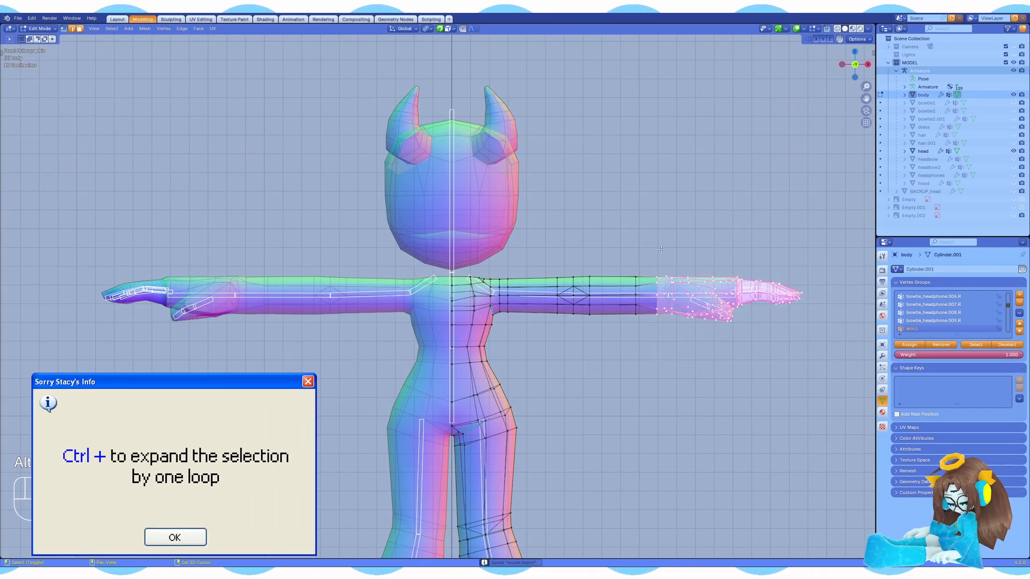
{"action": "key", "text": "alt+z"}
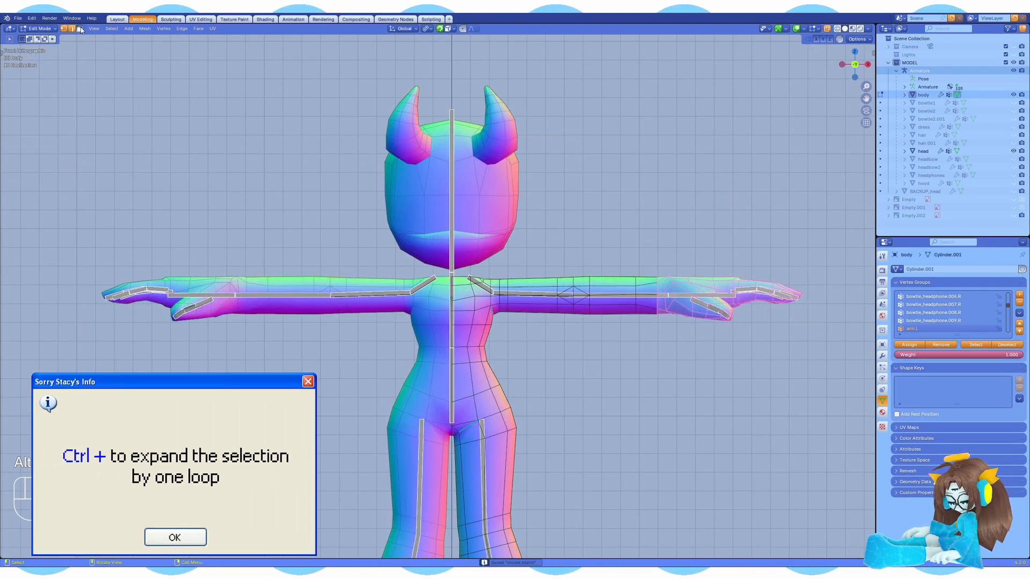
{"action": "key", "text": "ctrl+KP_Add"}
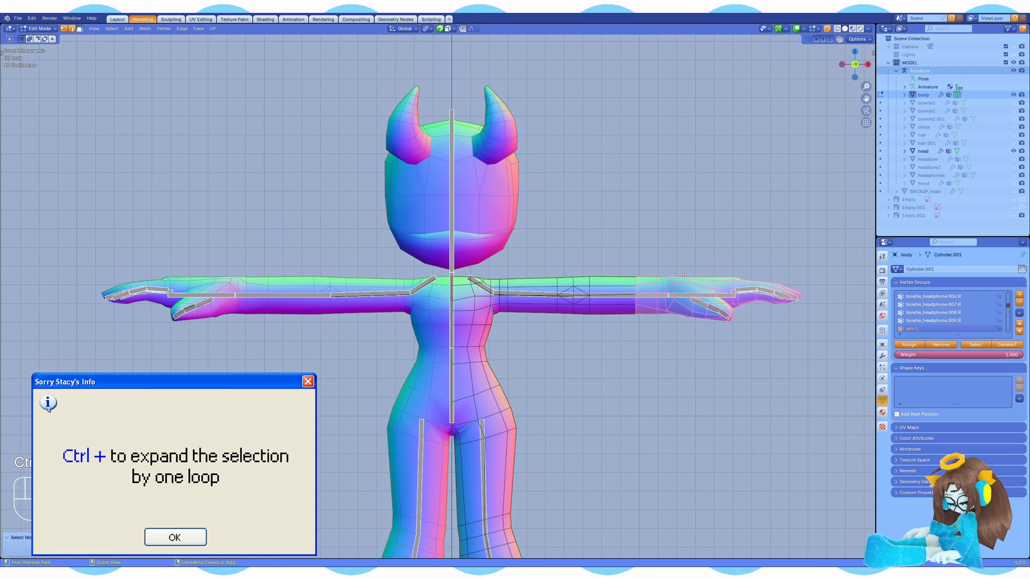
{"action": "key", "text": "ctrl+KP_Add"}
{"action": "key", "text": "ctrl+KP_Add"}
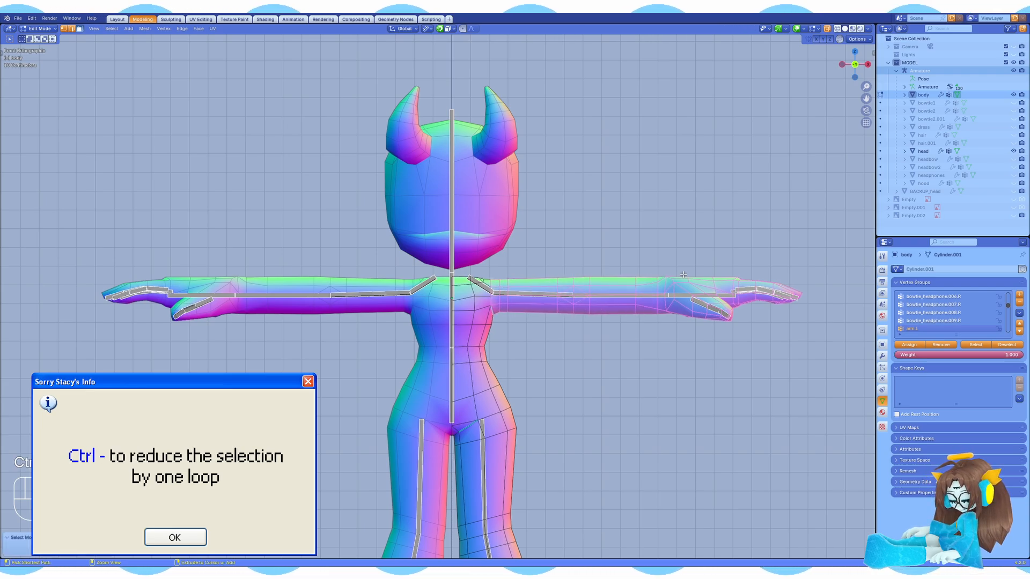
{"action": "scroll", "coordinate": [662, 270], "scroll_direction": "up", "scroll_amount": 1}
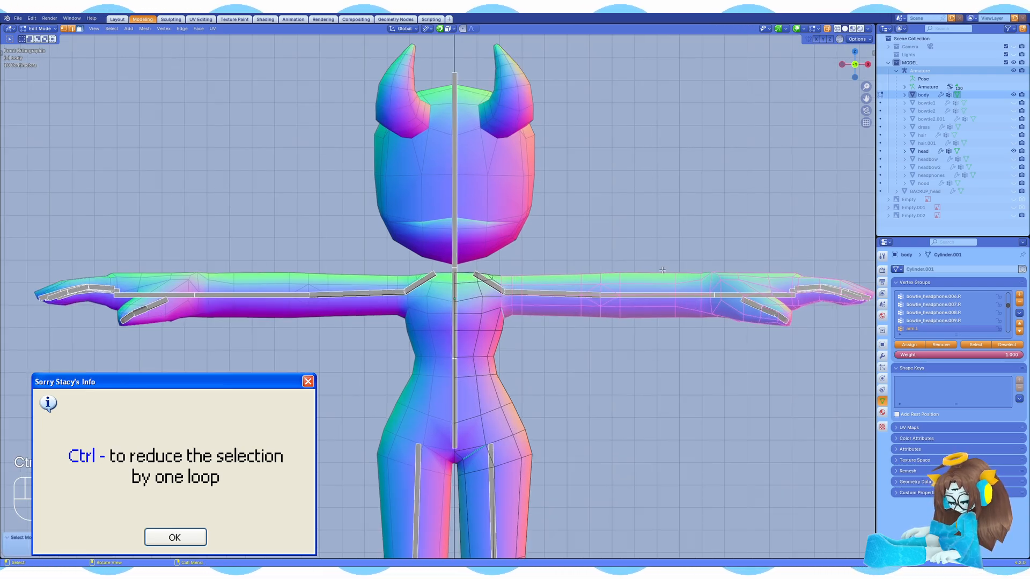
Step: Return the body to Weight Paint mode and turn on the face selection mask for painting
{"action": "left_click", "coordinate": [31, 31]}
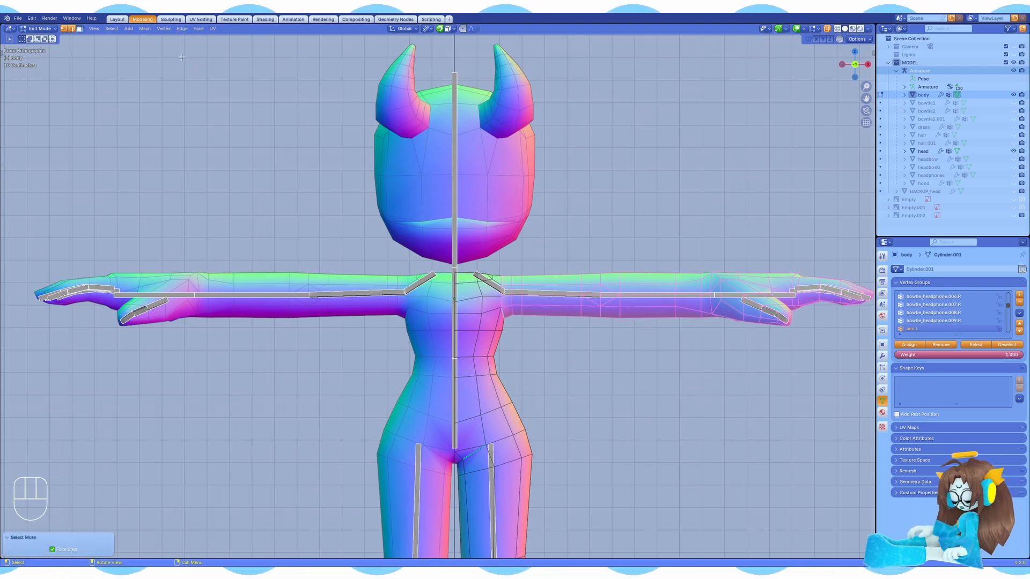
{"action": "left_click", "coordinate": [38, 29]}
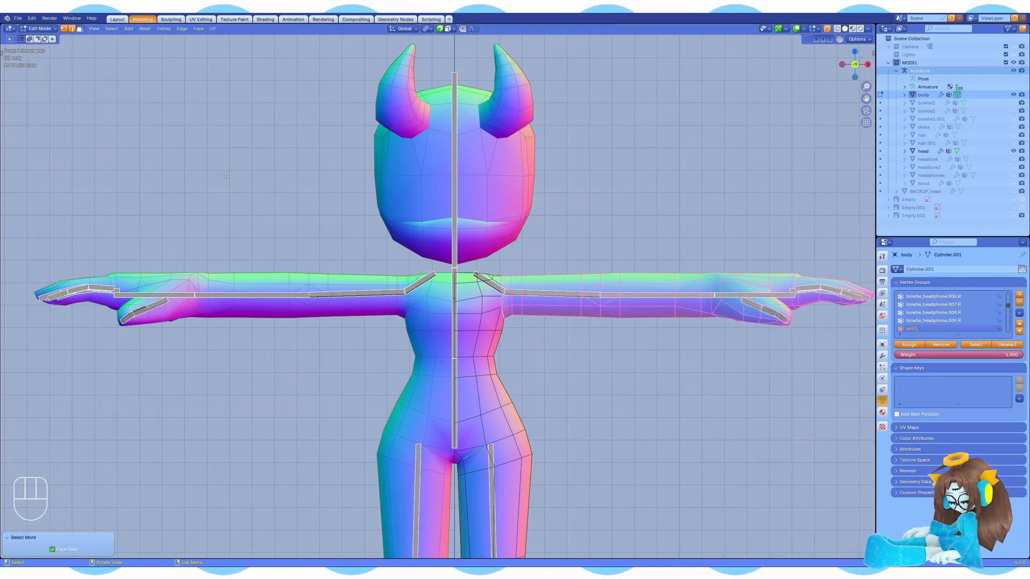
{"action": "left_click", "coordinate": [45, 73]}
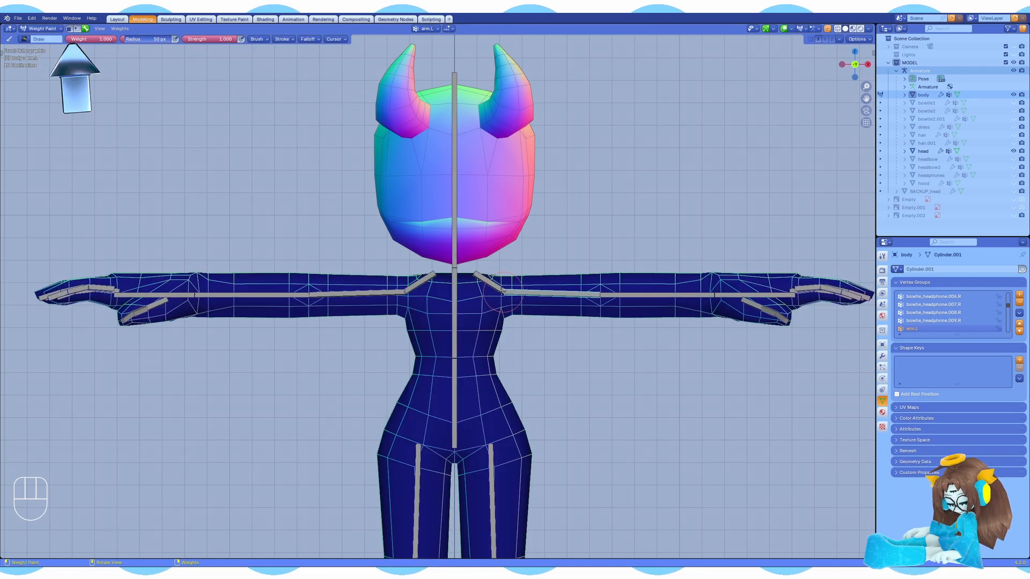
{"action": "left_click", "coordinate": [69, 28]}
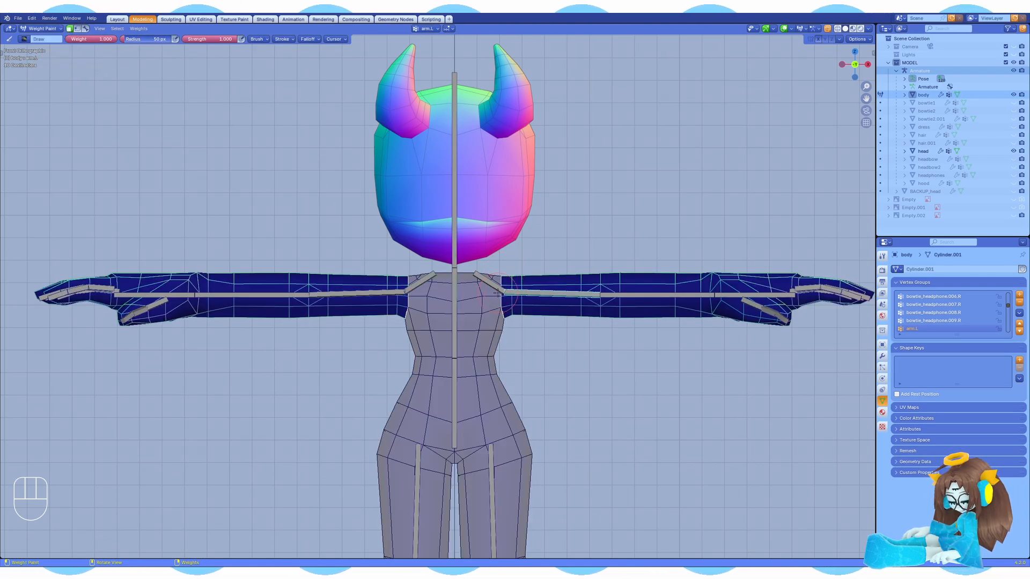
Step: Apply a linear weight gradient for arm.L from the elbow towards the forearm and test it with a trial rotation
{"action": "key", "text": "shift+a"}
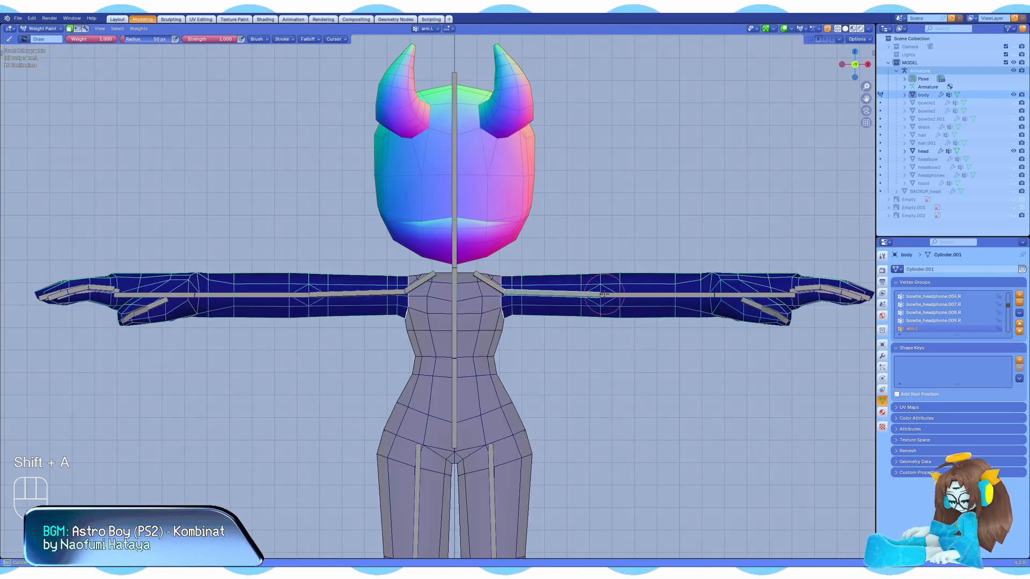
{"action": "left_click_drag", "start_coordinate": [604, 294], "coordinate": [668, 296]}
{"action": "key", "text": "r"}
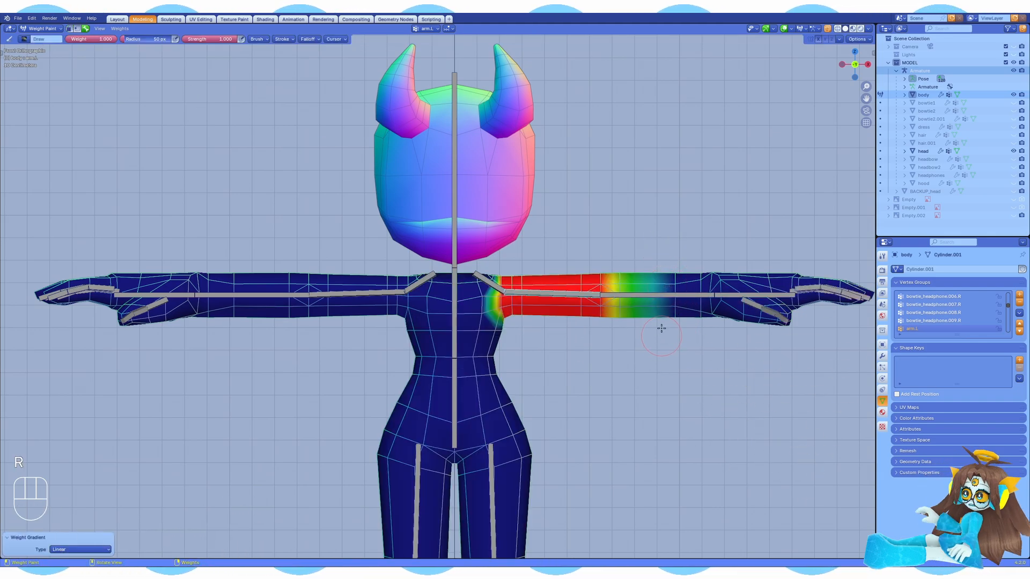
Step: Select the forearm.L bone, blend its weights with linear gradients at the elbow and wrist, and test with a cancelled rotation
{"action": "left_click", "coordinate": [659, 295], "text": "ctrl"}
{"action": "left_click", "coordinate": [70, 29]}
{"action": "left_click_drag", "start_coordinate": [607, 294], "coordinate": [567, 298]}
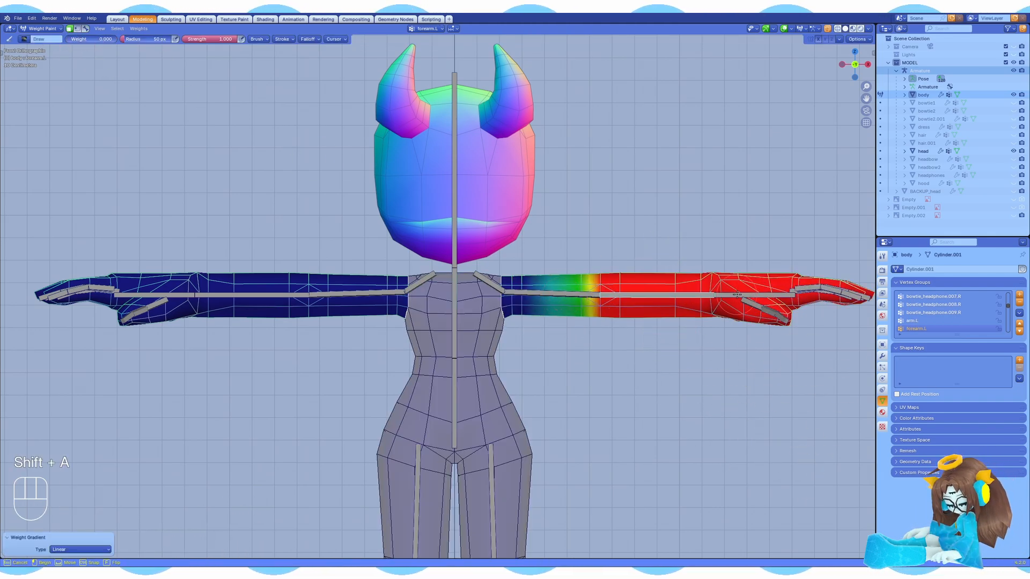
{"action": "left_click_drag", "start_coordinate": [700, 297], "coordinate": [690, 296]}
{"action": "key", "text": "r"}
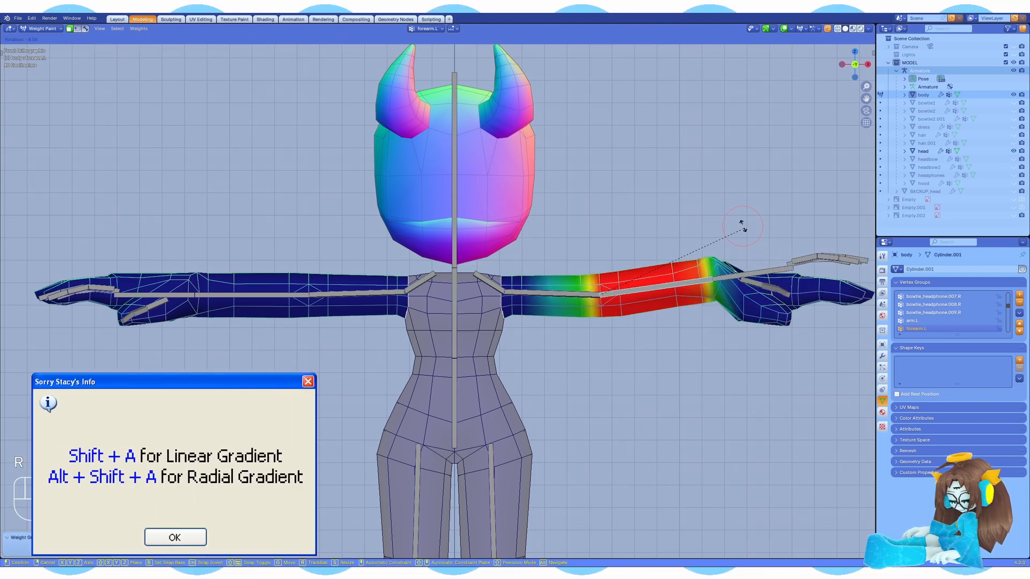
{"action": "right_click", "coordinate": [743, 226]}
Step: Select the hand.L bone, weight the hand with a linear gradient at the wrist and test it with a cancelled rotation
{"action": "left_click", "coordinate": [86, 29]}
{"action": "left_click", "coordinate": [742, 296], "text": "ctrl"}
{"action": "middle_click_drag", "start_coordinate": [773, 258], "coordinate": [614, 252], "text": "shift"}
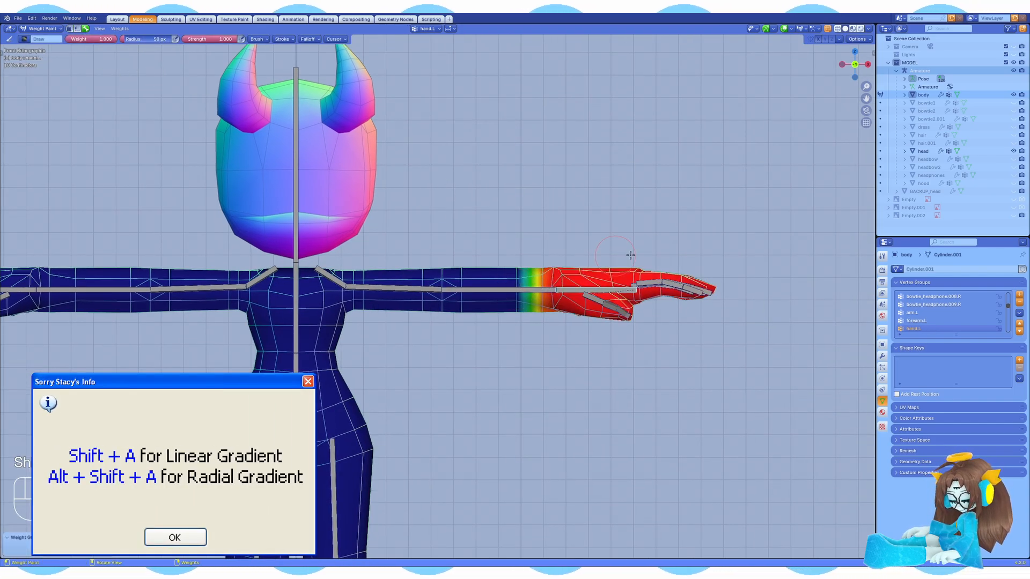
{"action": "key", "text": "r"}
{"action": "right_click", "coordinate": [629, 277]}
Step: Check the weights of the arm bones and test the arm.L and arm.R deformation with cancelled rotations
{"action": "left_click", "coordinate": [534, 290], "text": "alt"}
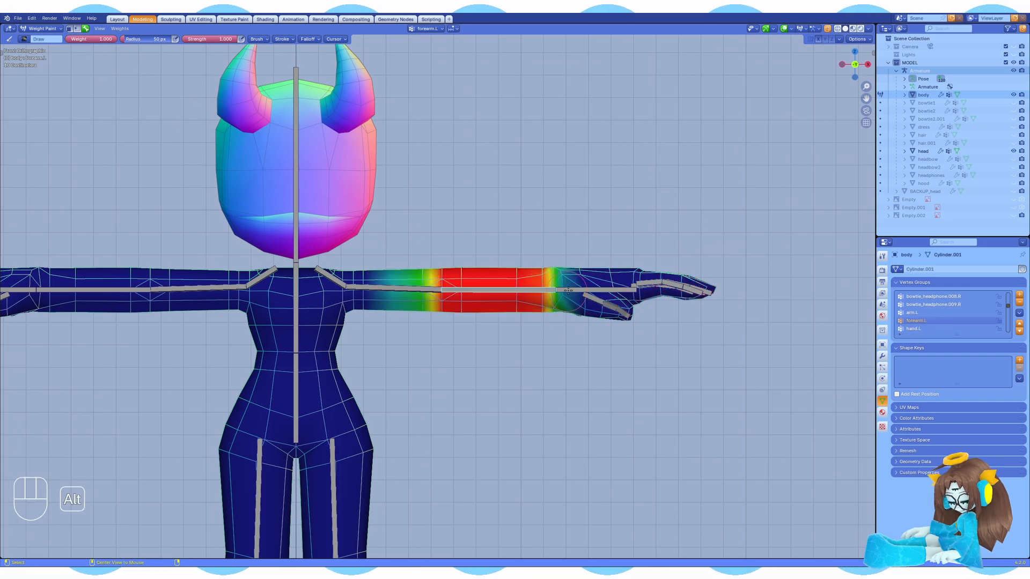
{"action": "left_click", "coordinate": [571, 289], "text": "alt"}
{"action": "key", "text": "KP_7"}
{"action": "middle_click_drag", "start_coordinate": [245, 84], "coordinate": [87, 48], "text": "shift"}
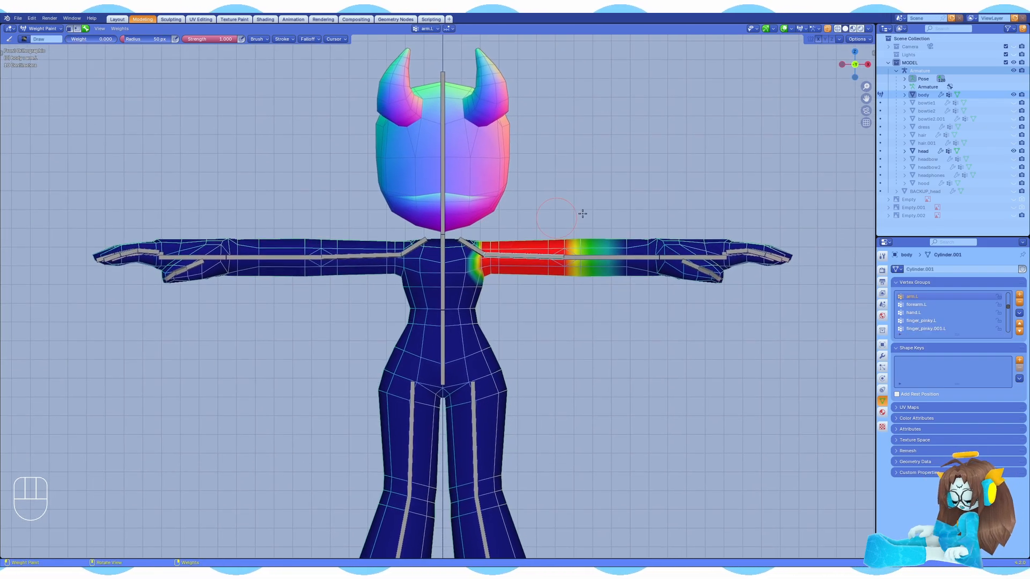
{"action": "key", "text": "r"}
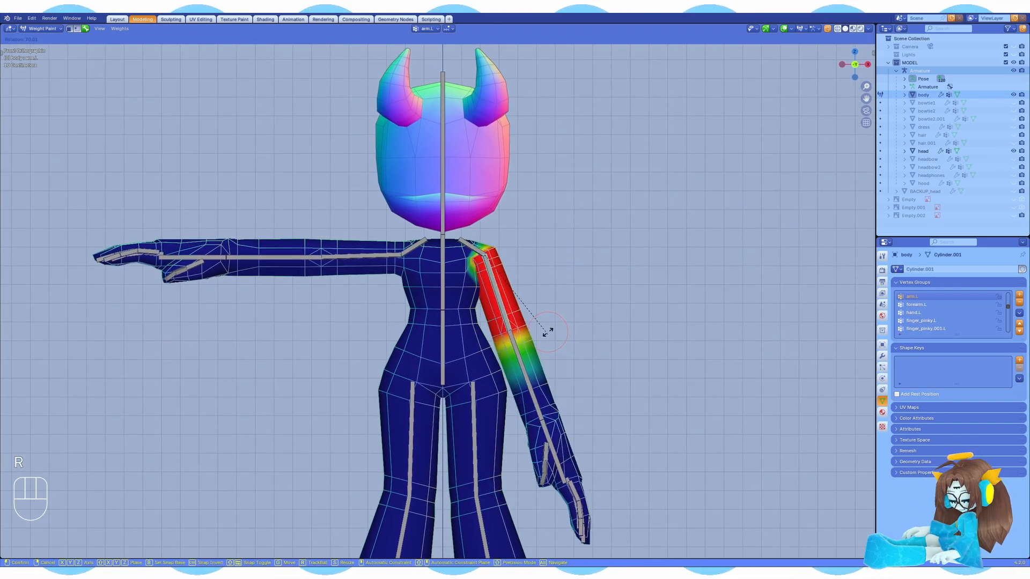
{"action": "right_click", "coordinate": [547, 329]}
{"action": "left_click", "coordinate": [404, 252], "text": "alt"}
{"action": "key", "text": "r"}
{"action": "right_click", "coordinate": [457, 174]}
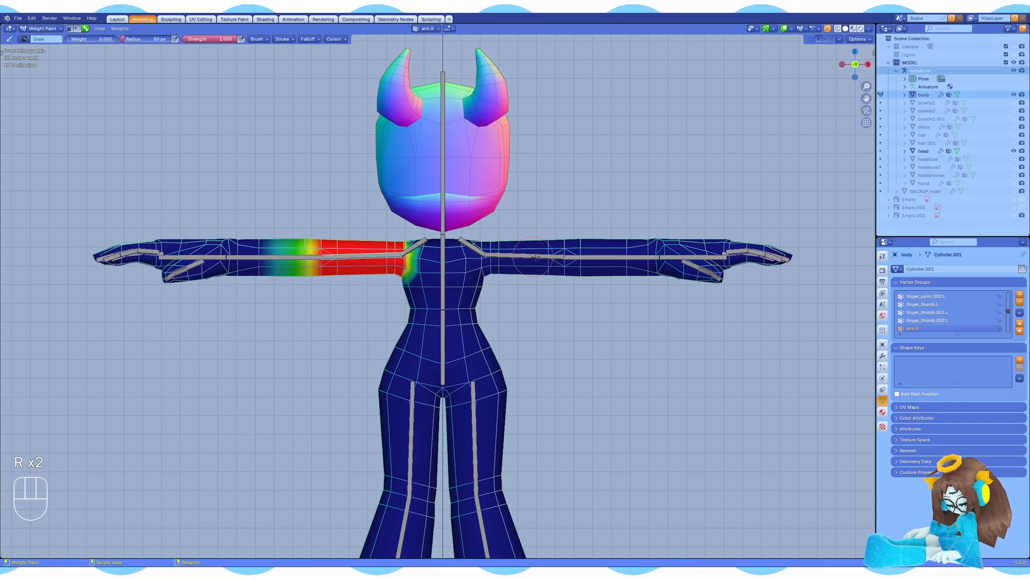
Step: Test the forearm.L bend with a cancelled rotation around the Z axis, viewing the elbow from above
{"action": "left_click", "coordinate": [594, 256], "text": "alt"}
{"action": "key", "text": "z"}
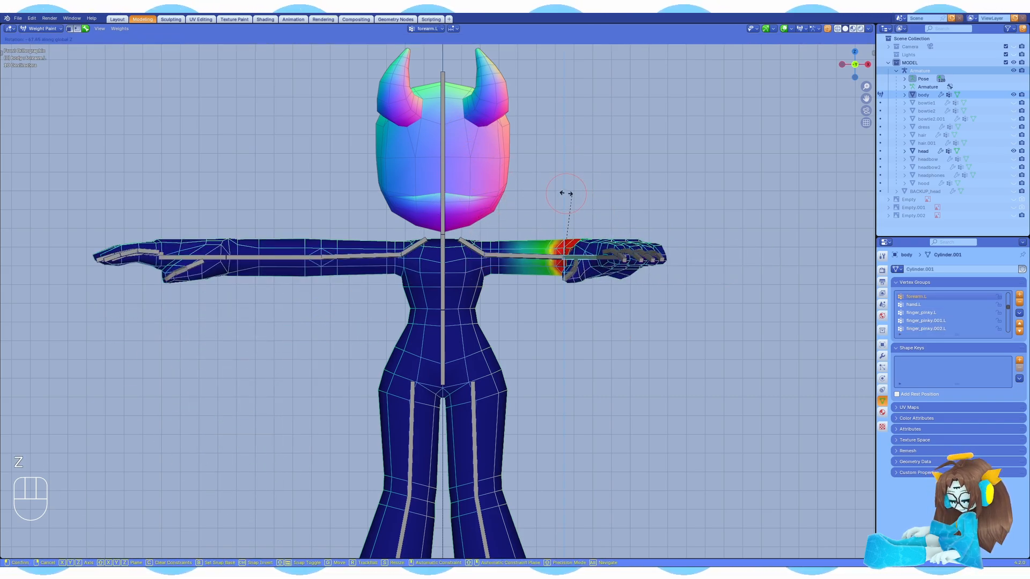
{"action": "middle_click_drag", "start_coordinate": [552, 222], "coordinate": [569, 247], "text": "alt"}
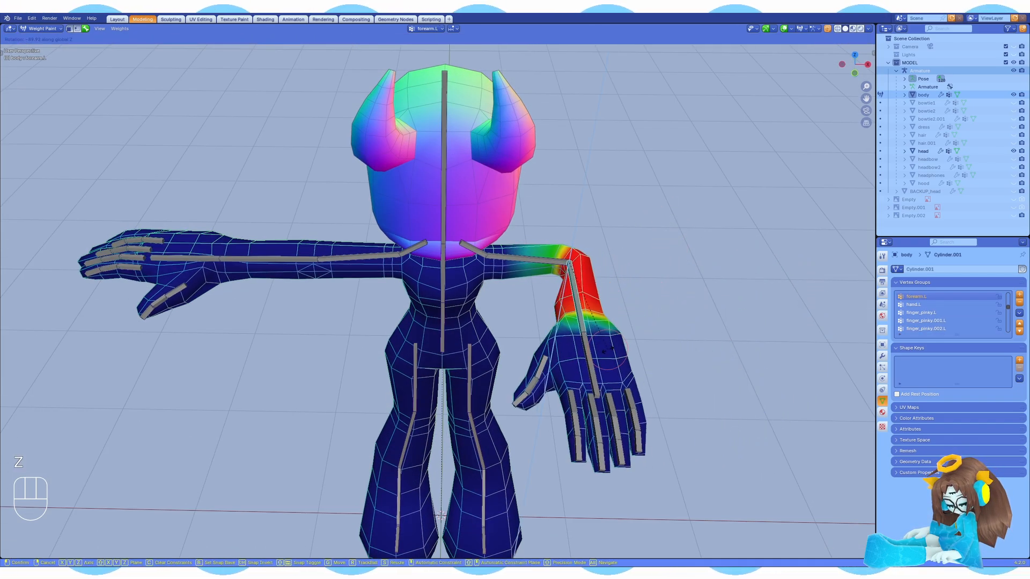
{"action": "right_click", "coordinate": [642, 242]}
Step: Inspect the elbow weight blending from the front and test the joint again with a cancelled Z-axis rotation
{"action": "key", "text": "KP_1"}
{"action": "scroll", "coordinate": [552, 223], "scroll_direction": "up", "scroll_amount": 4}
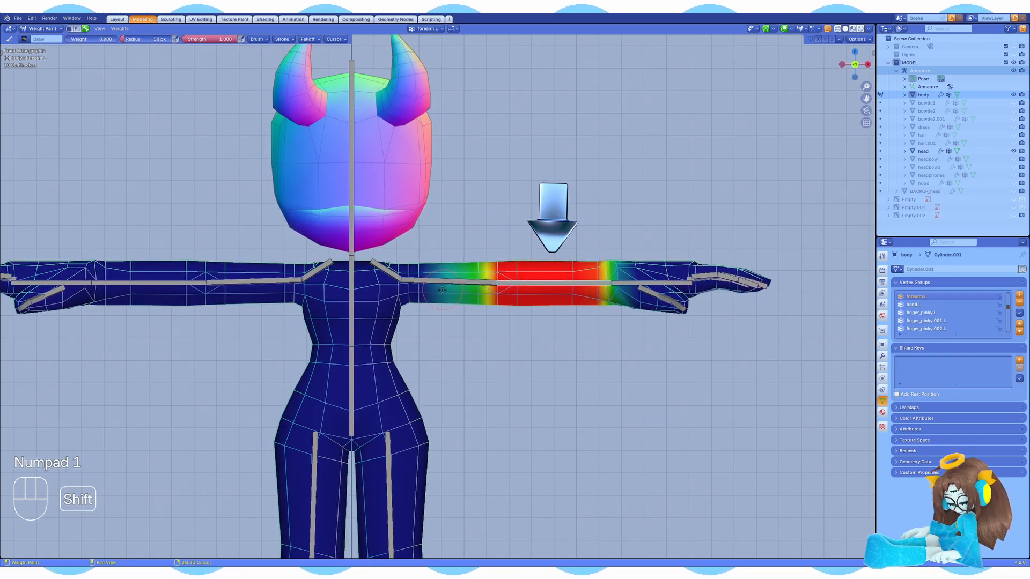
{"action": "left_click_drag", "start_coordinate": [513, 286], "coordinate": [515, 286]}
{"action": "middle_click_drag", "start_coordinate": [515, 286], "coordinate": [529, 351]}
{"action": "key", "text": "r"}
{"action": "key", "text": "z"}
{"action": "right_click", "coordinate": [594, 250]}
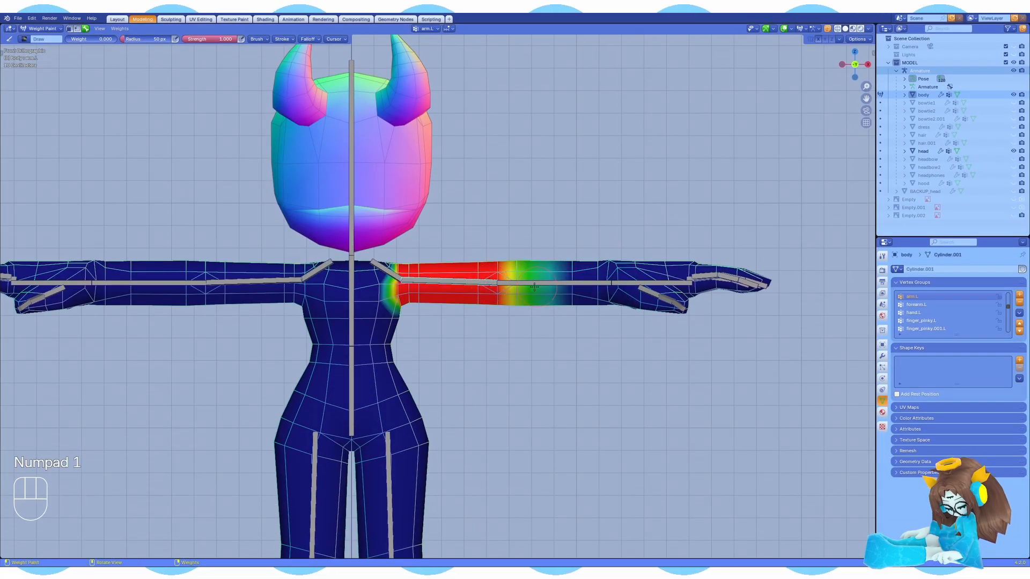
Step: Blend the left forearm's weights at the elbow with a linear gradient and rotate the bone to test the bend
{"action": "key", "text": "r"}
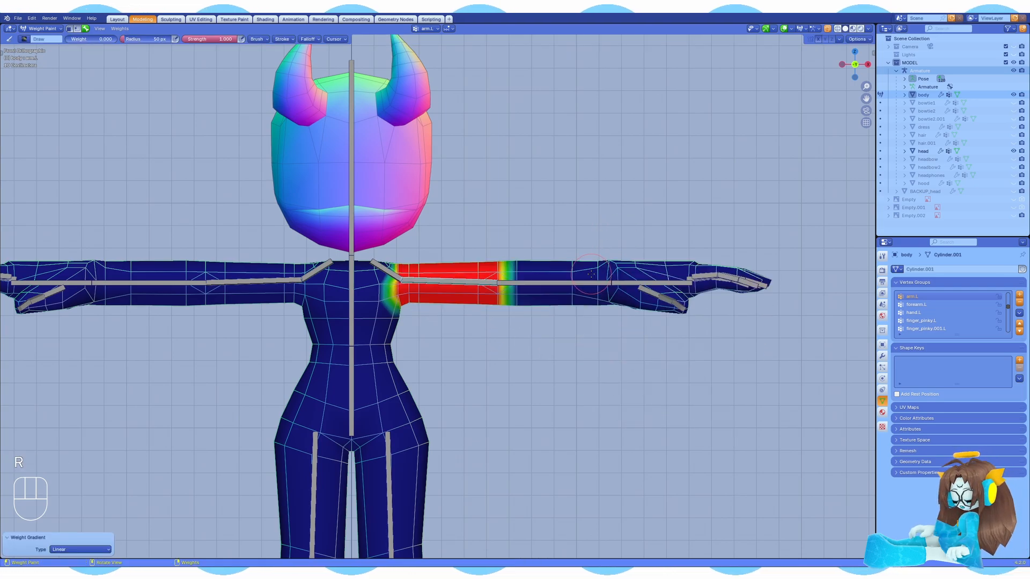
{"action": "middle_click_drag", "start_coordinate": [524, 161], "coordinate": [400, 278]}
{"action": "key", "text": "z"}
{"action": "left_click", "coordinate": [533, 333]}
{"action": "key", "text": "shift+a"}
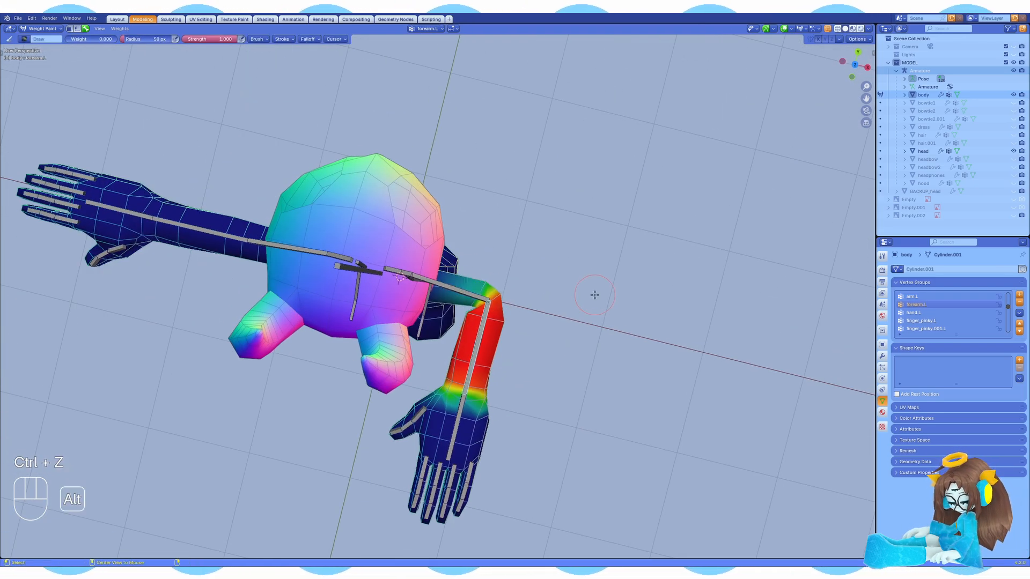
{"action": "key", "text": "r"}
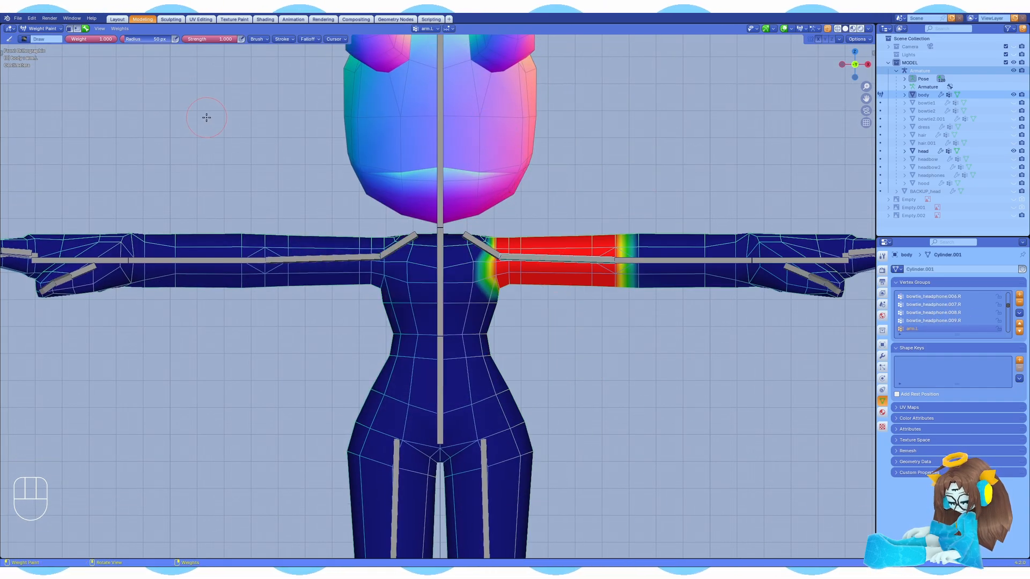
Step: Smooth the vertex weights of the left upper arm (arm.L) and test-rotate the bone
{"action": "left_click", "coordinate": [120, 28]}
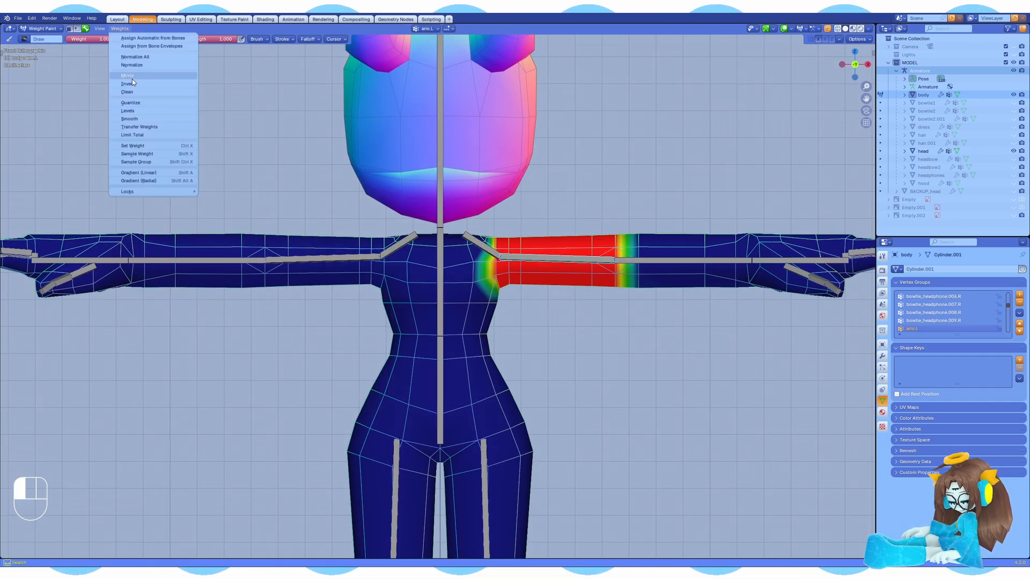
{"action": "left_click", "coordinate": [129, 119]}
{"action": "key", "text": "r"}
{"action": "right_click", "coordinate": [521, 185]}
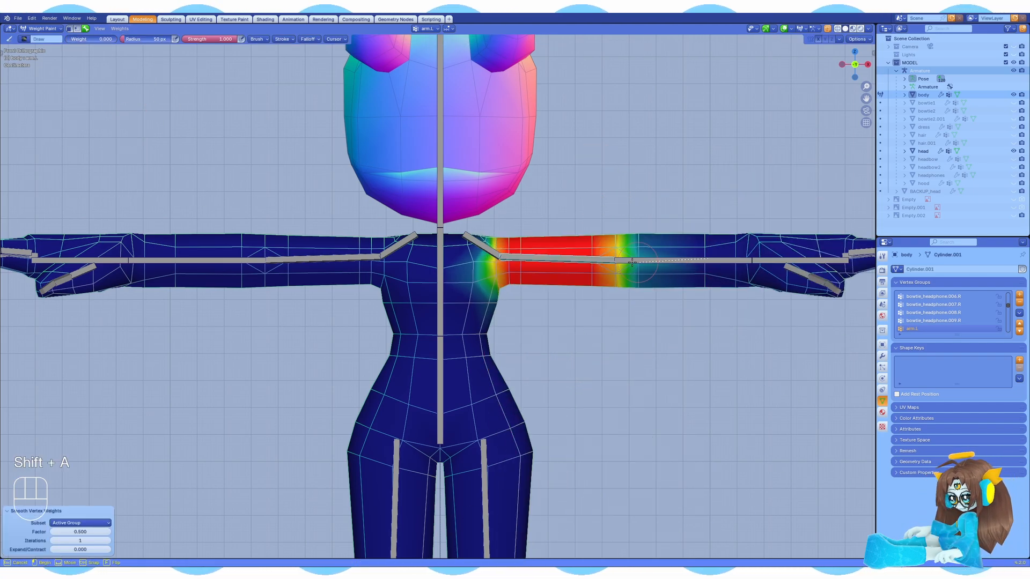
Step: Apply a short linear weight gradient at the left elbow and check the bend from the forearm bone
{"action": "left_click_drag", "start_coordinate": [631, 262], "coordinate": [613, 262]}
{"action": "key", "text": "r"}
{"action": "left_click", "coordinate": [692, 262], "text": "ctrl+shift"}
{"action": "middle_click_drag", "start_coordinate": [692, 261], "coordinate": [703, 408]}
{"action": "key", "text": "KP_1"}
Step: Smooth the left forearm's weights, blend them at the elbow with a linear gradient and test-rotate the limb
{"action": "left_click", "coordinate": [120, 28]}
{"action": "left_click", "coordinate": [129, 119]}
{"action": "middle_click_drag", "start_coordinate": [724, 204], "coordinate": [531, 243], "text": "shift"}
{"action": "key", "text": "KP_1"}
{"action": "key", "text": "shift+a"}
{"action": "left_click_drag", "start_coordinate": [388, 281], "coordinate": [459, 279]}
{"action": "key", "text": "r"}
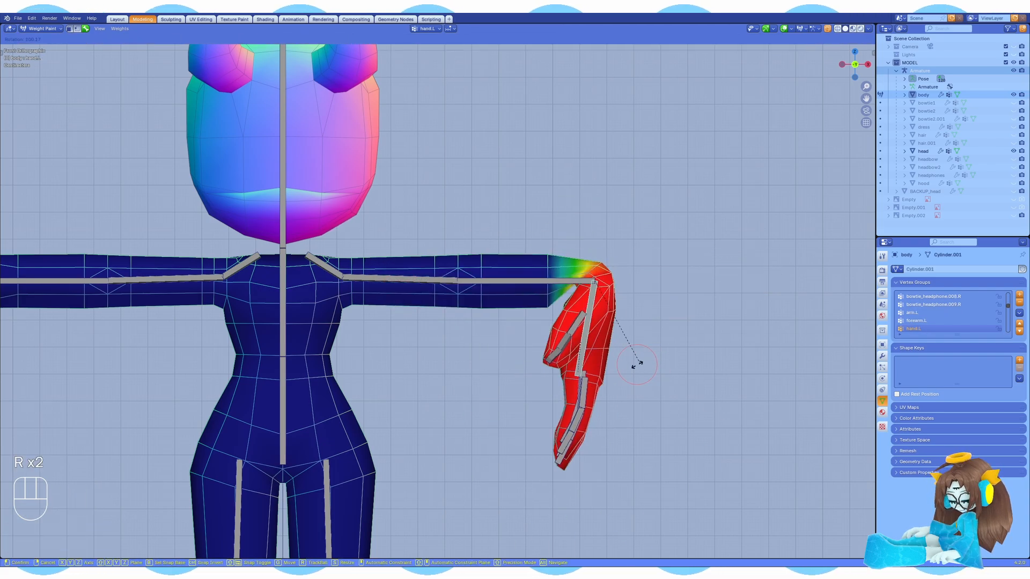
Step: Grow the face selection over the body's legs up to the hip crease and save the file
{"action": "key", "text": "ctrl+KP_Add"}
{"action": "key", "text": "ctrl+KP_Add"}
{"action": "key", "text": "ctrl+KP_Add"}
{"action": "key", "text": "ctrl+KP_Add"}
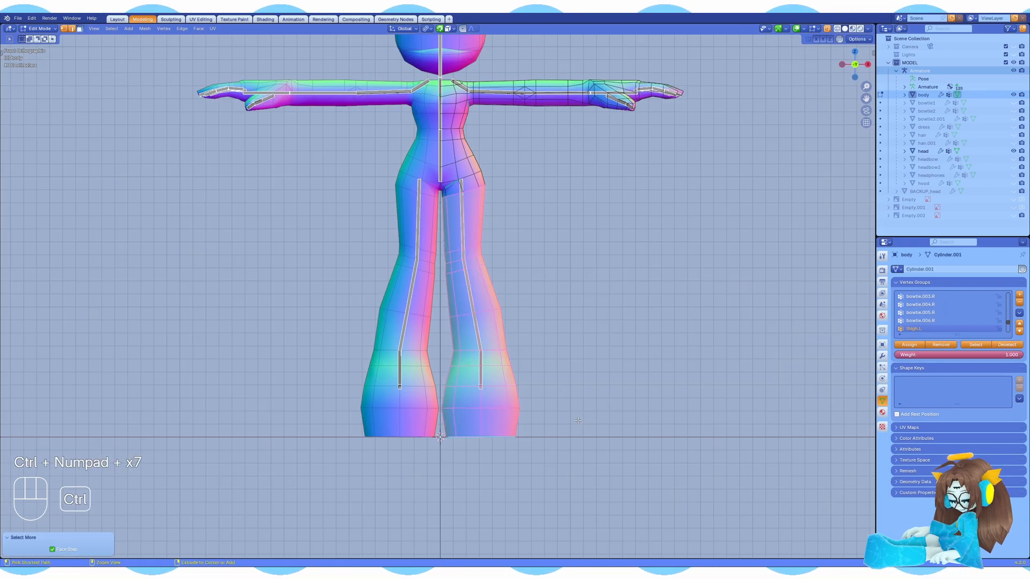
{"action": "mouse_move", "coordinate": [569, 225]}
{"action": "middle_mouse_down"}
{"action": "mouse_move", "coordinate": [455, 242]}
{"action": "mouse_move", "coordinate": [343, 236]}
{"action": "mouse_move", "coordinate": [622, 236]}
{"action": "middle_mouse_up"}
{"action": "scroll", "coordinate": [386, 230], "scroll_direction": "up", "scroll_amount": 2}
{"action": "left_click", "coordinate": [387, 229], "text": "shift"}
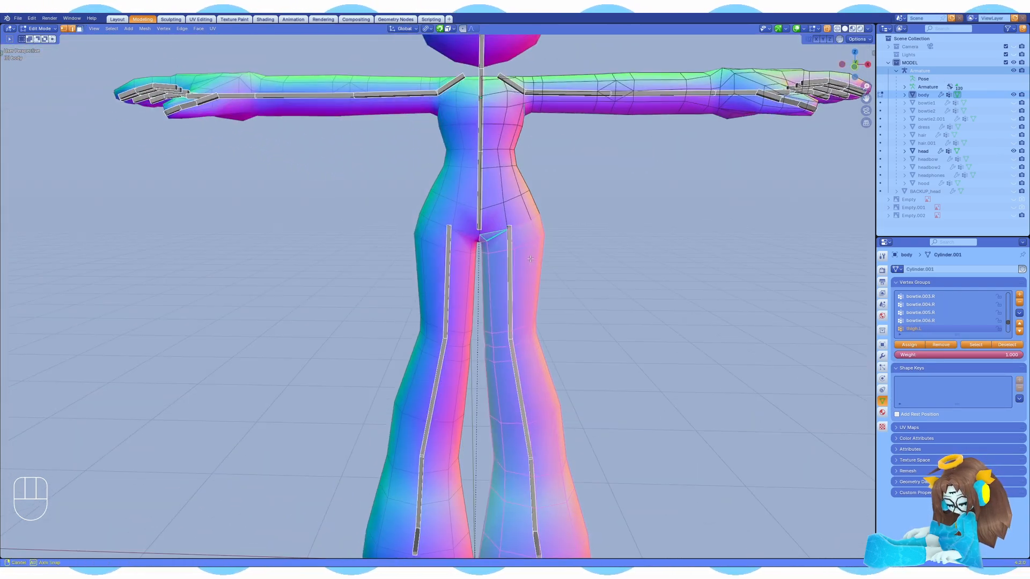
{"action": "key", "text": "KP_1"}
{"action": "scroll", "coordinate": [456, 257], "scroll_direction": "down", "scroll_amount": 2}
{"action": "key", "text": "ctrl+s"}
Step: Switch the body to Weight Paint mode and apply linear gradients to the left thigh's weights at hip and knee
{"action": "left_click", "coordinate": [39, 28]}
{"action": "left_click", "coordinate": [47, 76]}
{"action": "key", "text": "shift+a"}
{"action": "left_click_drag", "start_coordinate": [488, 267], "coordinate": [477, 236]}
{"action": "left_click_drag", "start_coordinate": [469, 375], "coordinate": [473, 332]}
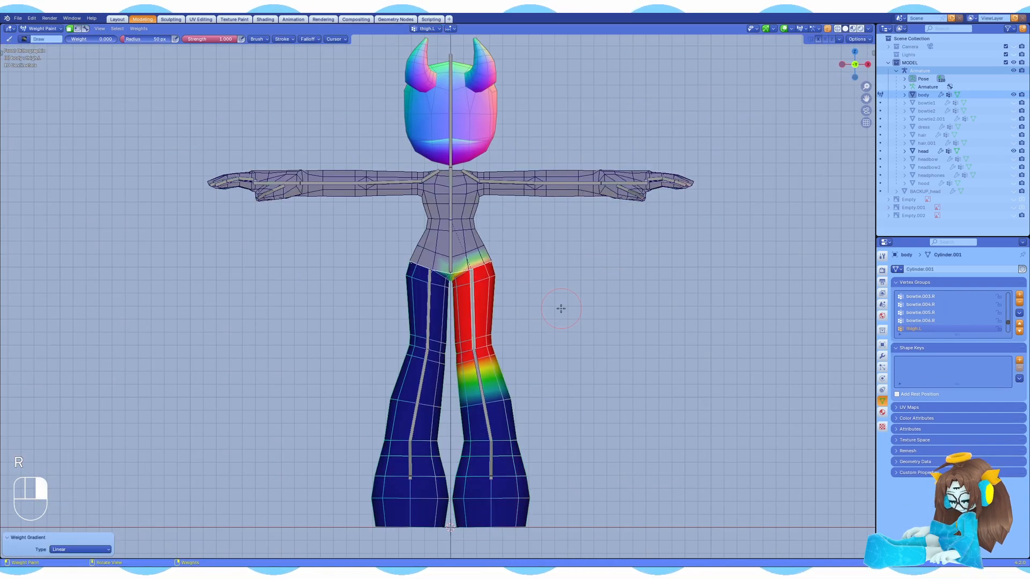
Step: Apply a linear weight gradient for calf.L upward across the left knee with the leg faces masked, and test-rotate the calf
{"action": "left_click", "coordinate": [69, 29]}
{"action": "left_click", "coordinate": [483, 397], "text": "ctrl+shift"}
{"action": "left_click", "coordinate": [69, 29]}
{"action": "left_click_drag", "start_coordinate": [81, 38], "coordinate": [116, 38]}
{"action": "key", "text": "shift+a"}
{"action": "key", "text": "ctrl+z"}
{"action": "left_click", "coordinate": [70, 29]}
{"action": "key", "text": "shift+a"}
{"action": "left_click_drag", "start_coordinate": [477, 357], "coordinate": [475, 300]}
{"action": "key", "text": "r"}
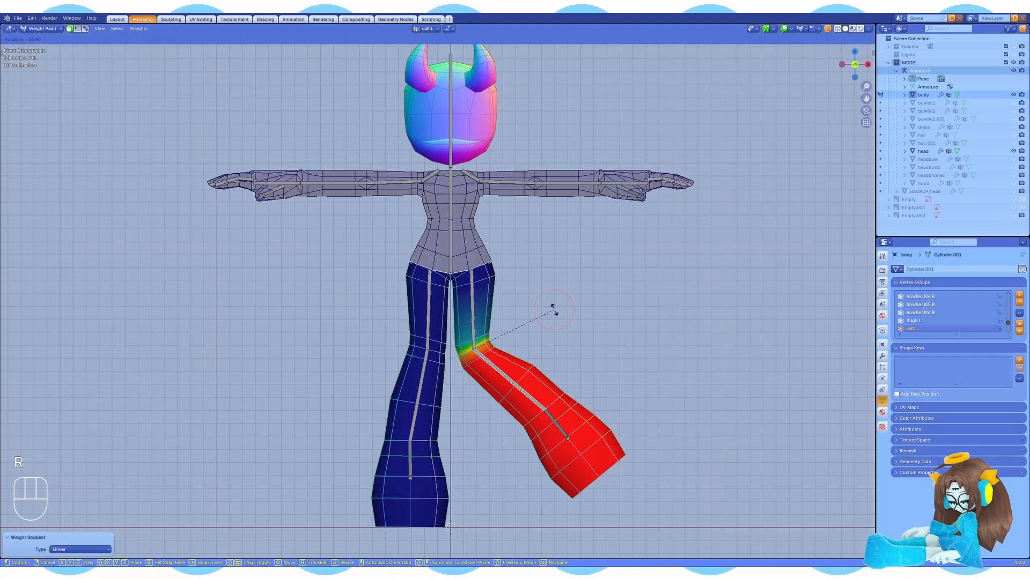
Step: Apply linear weight gradients around the left ankle, replacing face masking with bone selection
{"action": "key", "text": "shift+a"}
{"action": "left_click_drag", "start_coordinate": [491, 466], "coordinate": [486, 400]}
{"action": "left_click", "coordinate": [480, 448], "text": "alt"}
{"action": "left_click", "coordinate": [86, 28]}
{"action": "key", "text": "shift+a"}
{"action": "key", "text": "shift+a"}
{"action": "key", "text": "KP_3"}
Step: Test-rotate the left foot from the side and apply a linear weight gradient to the toes
{"action": "key", "text": "r"}
{"action": "right_click", "coordinate": [681, 279]}
{"action": "middle_click_drag", "start_coordinate": [537, 408], "coordinate": [543, 389], "text": "shift"}
{"action": "left_click_drag", "start_coordinate": [105, 39], "coordinate": [64, 39]}
{"action": "key", "text": "shift+a"}
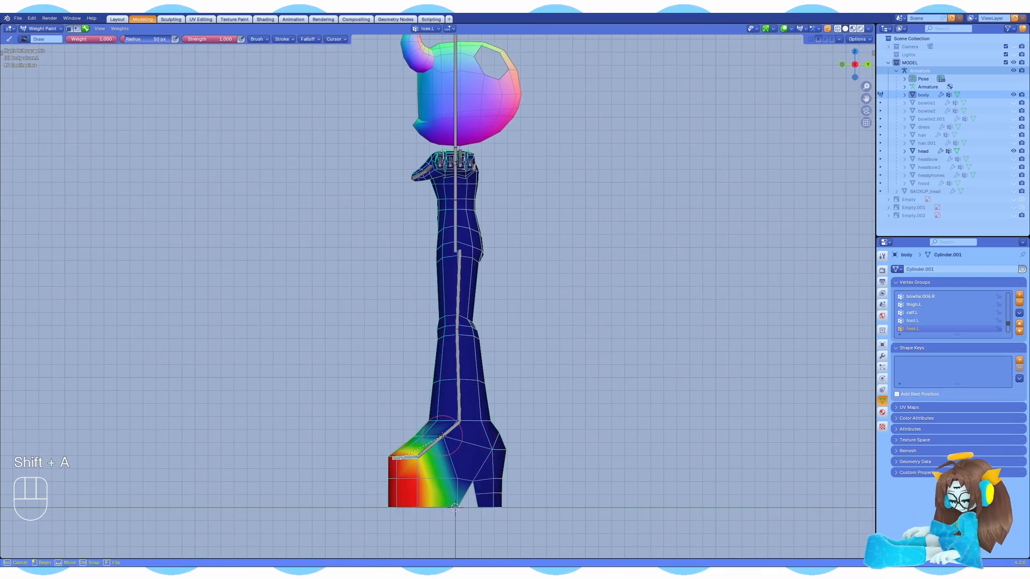
{"action": "right_click", "coordinate": [540, 508]}
Step: Select the left calf bone and blend its weights at the back of the knee with a linear gradient
{"action": "left_click", "coordinate": [459, 375], "text": "ctrl+shift"}
{"action": "key", "text": "shift+a"}
{"action": "middle_click_drag", "start_coordinate": [564, 317], "coordinate": [451, 308]}
{"action": "key", "text": "shift+a"}
{"action": "left_click_drag", "start_coordinate": [376, 322], "coordinate": [371, 370]}
{"action": "key", "text": "shift+a"}
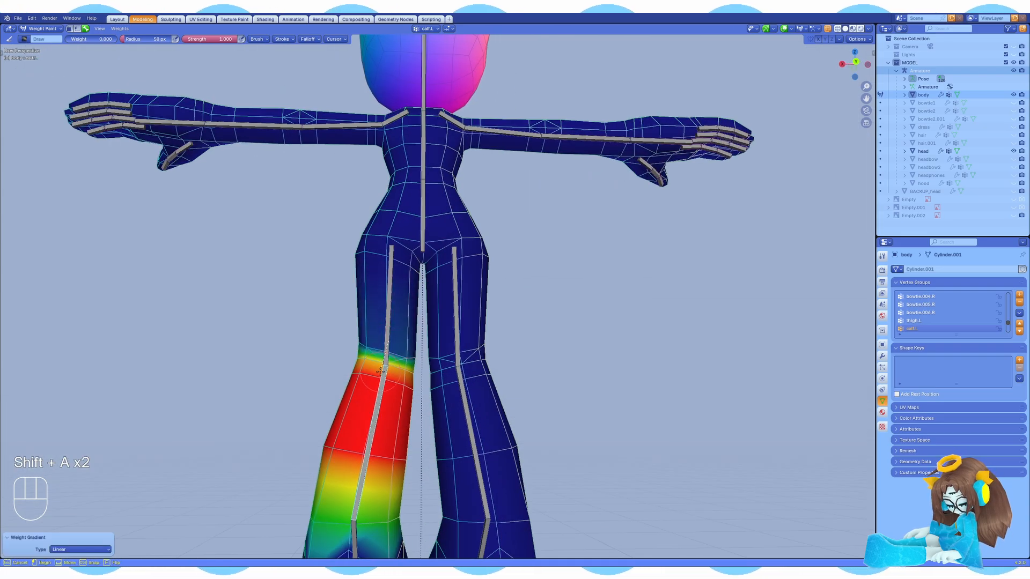
Step: Rotate the left leg bones in side view to examine how the knee and thigh deform
{"action": "key", "text": "KP_3"}
{"action": "key", "text": "r"}
{"action": "left_click", "coordinate": [429, 214]}
{"action": "scroll", "coordinate": [429, 214], "scroll_direction": "down", "scroll_amount": 3}
{"action": "key", "text": "r"}
{"action": "left_click", "coordinate": [456, 241]}
{"action": "scroll", "coordinate": [456, 300], "scroll_direction": "up", "scroll_amount": 1}
Step: Try to blend the left leg's weights at the knee with a linear gradient and test-rotate the calf
{"action": "key", "text": "shift+a"}
{"action": "left_click_drag", "start_coordinate": [453, 322], "coordinate": [474, 359]}
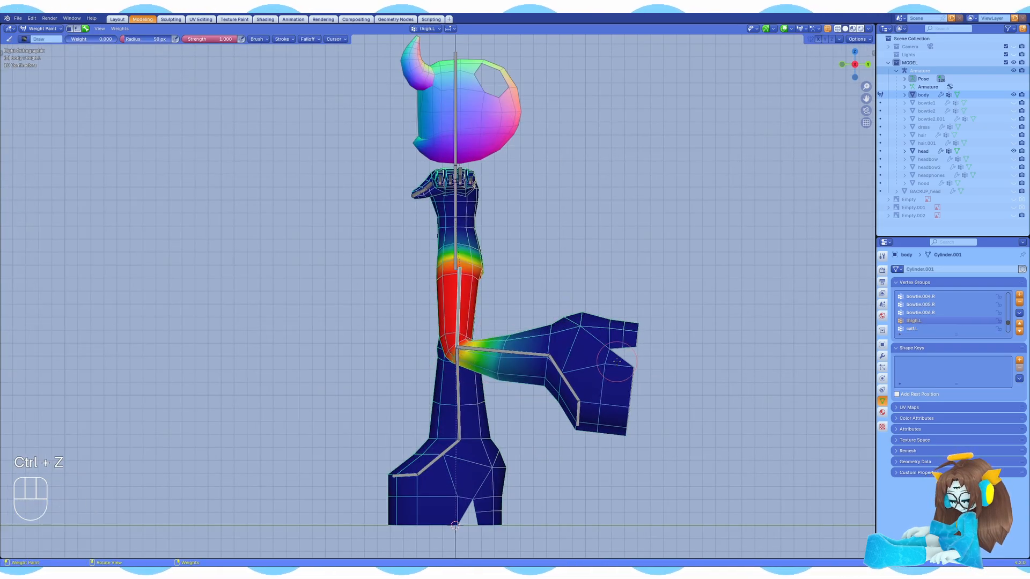
{"action": "key", "text": "ctrl+z"}
{"action": "key", "text": "shift+a"}
{"action": "key", "text": "ctrl+z"}
{"action": "key", "text": "r"}
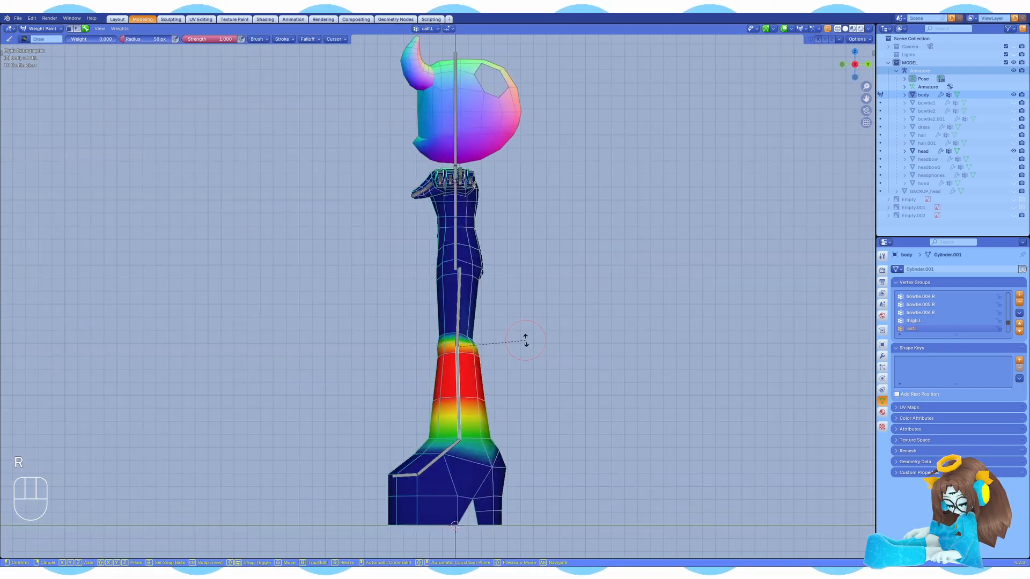
{"action": "right_click", "coordinate": [524, 342]}
Step: Select the left thigh bone and blend its weights at the knee with linear gradients from the side and front
{"action": "left_click", "coordinate": [460, 306], "text": "ctrl+shift"}
{"action": "scroll", "coordinate": [467, 327], "scroll_direction": "up", "scroll_amount": 1}
{"action": "middle_click_drag", "start_coordinate": [472, 328], "coordinate": [522, 336]}
{"action": "key", "text": "KP_3"}
{"action": "key", "text": "shift+a"}
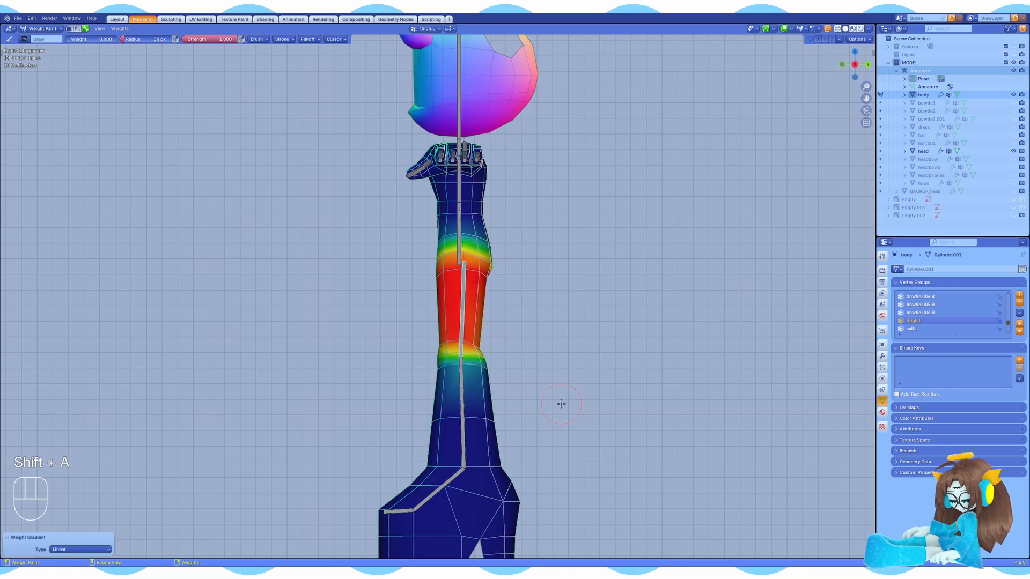
{"action": "key", "text": "KP_1"}
{"action": "key", "text": "shift+a"}
Step: Compare the left calf and thigh weights from behind and undo the last change
{"action": "left_click", "coordinate": [491, 400], "text": "ctrl+shift"}
{"action": "middle_click_drag", "start_coordinate": [561, 397], "coordinate": [343, 349]}
{"action": "left_click", "coordinate": [491, 314], "text": "ctrl+shift"}
{"action": "scroll", "coordinate": [396, 291], "scroll_direction": "up", "scroll_amount": 3}
{"action": "key", "text": "ctrl+z"}
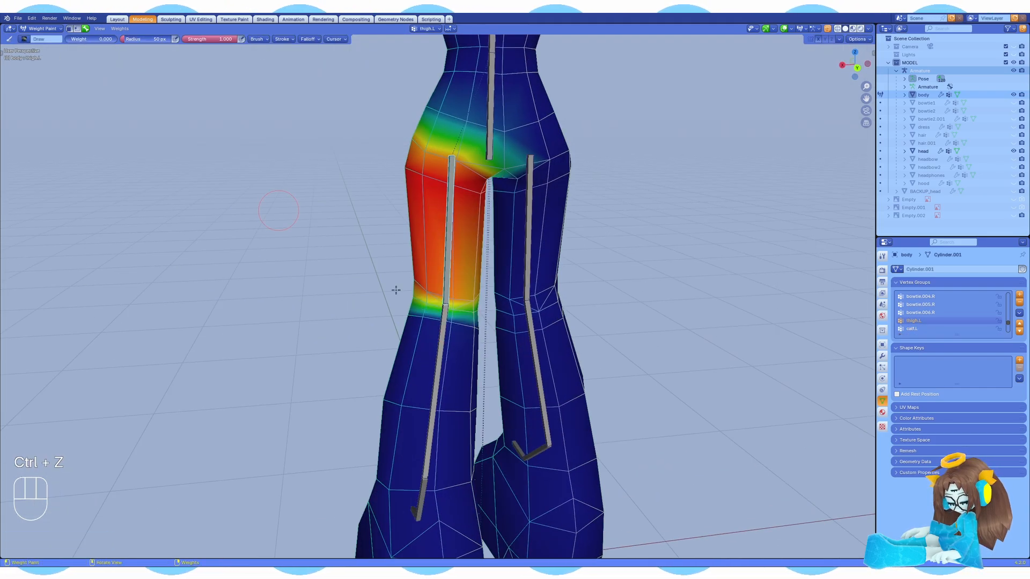
Step: Examine the left toe weights in side view and rotate the calf and foot bones to test the leg
{"action": "left_click", "coordinate": [415, 514], "text": "ctrl+shift"}
{"action": "middle_click_drag", "start_coordinate": [419, 510], "coordinate": [662, 412]}
{"action": "key", "text": "KP_3"}
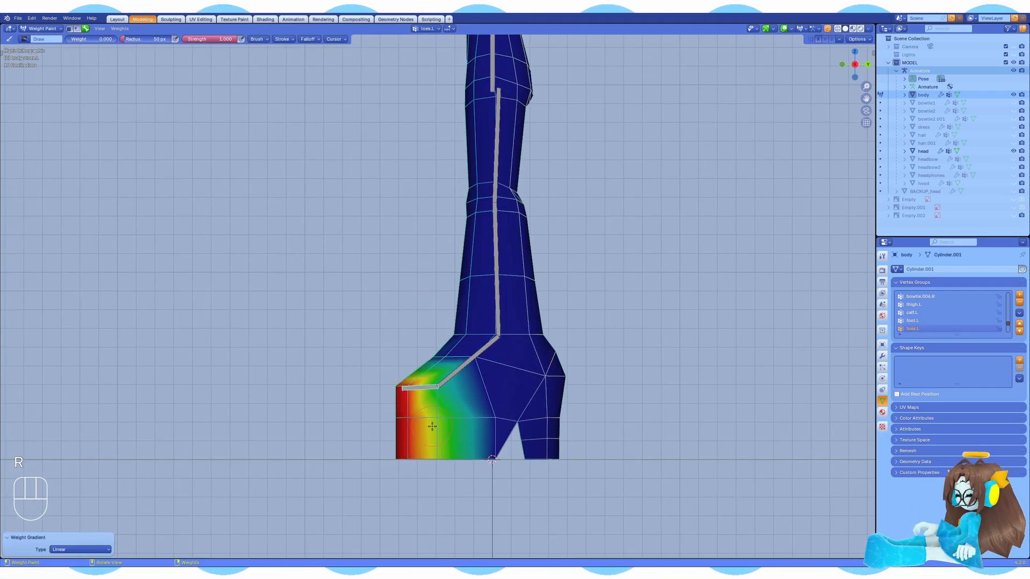
{"action": "left_click", "coordinate": [497, 279], "text": "ctrl+shift"}
{"action": "key", "text": "r"}
{"action": "left_click", "coordinate": [532, 429], "text": "ctrl+shift"}
{"action": "left_click", "coordinate": [528, 284], "text": "ctrl+shift"}
{"action": "key", "text": "r"}
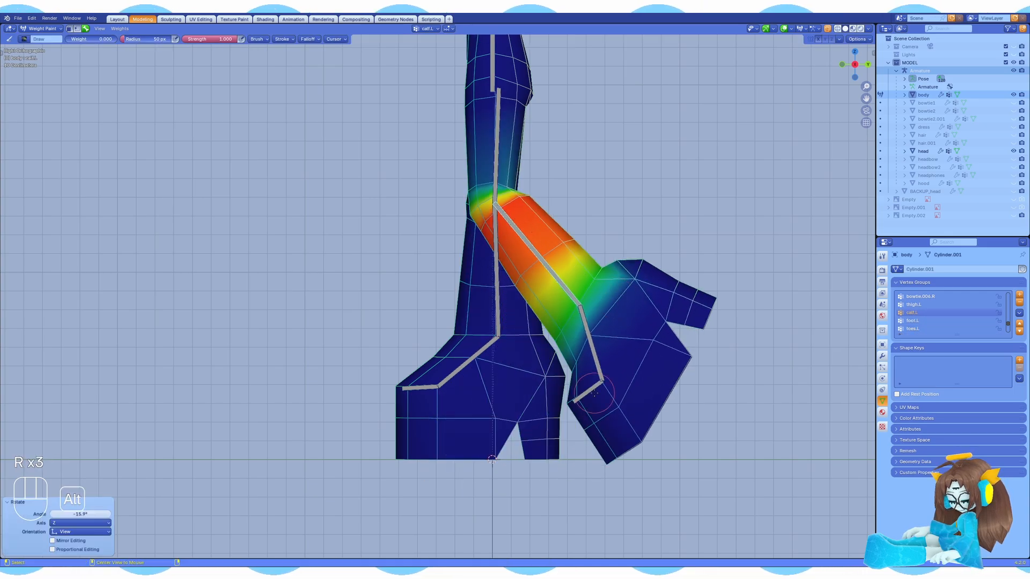
Step: Reset the left leg bone's rotation, test the calf bend again from an angle and save the file
{"action": "left_click", "coordinate": [585, 349], "text": "ctrl+shift"}
{"action": "middle_click_drag", "start_coordinate": [595, 354], "coordinate": [571, 292]}
{"action": "key", "text": "KP_1"}
{"action": "key", "text": "alt+r"}
{"action": "scroll", "coordinate": [570, 292], "scroll_direction": "down", "scroll_amount": 3}
{"action": "key", "text": "r"}
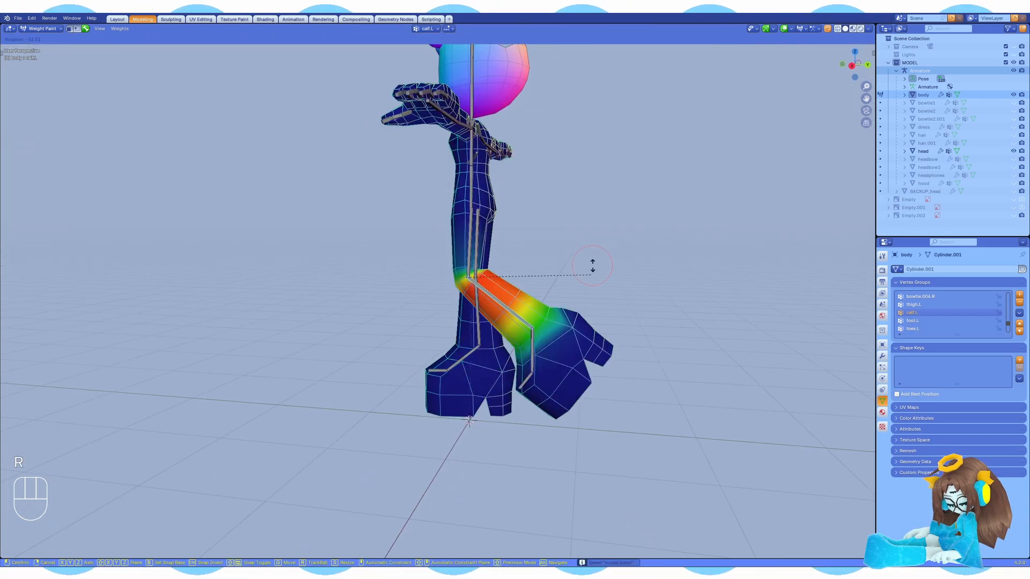
{"action": "left_click", "coordinate": [391, 321], "text": "ctrl+shift"}
{"action": "key", "text": "ctrl+s"}
Step: Leave weight painting, open the body mesh in Edit Mode and save the file
{"action": "key", "text": "Tab"}
{"action": "left_click", "coordinate": [42, 28]}
{"action": "left_click", "coordinate": [49, 38]}
{"action": "left_click", "coordinate": [258, 348]}
{"action": "key", "text": "Tab"}
{"action": "key", "text": "ctrl+s"}
{"action": "key", "text": "ctrl+s"}
Step: Grow the face selection over the left hand around the thumb, then leave Edit Mode and save the file
{"action": "key", "text": "ctrl+KP_Add"}
{"action": "key", "text": "ctrl+KP_Add"}
{"action": "key", "text": "ctrl+KP_Add"}
{"action": "key", "text": "ctrl+KP_Add"}
{"action": "key", "text": "ctrl+KP_Add"}
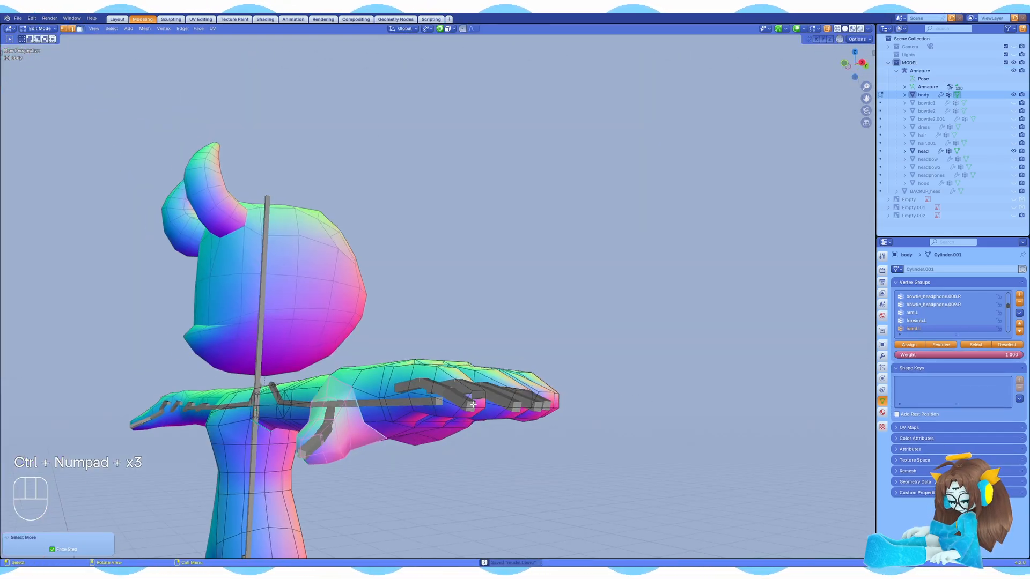
{"action": "middle_click_drag", "start_coordinate": [482, 387], "coordinate": [515, 365], "text": "shift"}
{"action": "key", "text": "ctrl+KP_Add"}
{"action": "key", "text": "ctrl+KP_Add"}
{"action": "key", "text": "ctrl+KP_Add"}
{"action": "mouse_move", "coordinate": [536, 424]}
{"action": "middle_mouse_down"}
{"action": "mouse_move", "coordinate": [523, 377]}
{"action": "mouse_move", "coordinate": [516, 429]}
{"action": "middle_mouse_up"}
{"action": "key", "text": "Tab"}
{"action": "key", "text": "ctrl+s"}
Step: Select the armature together with the body and enter Weight Paint mode with face masking
{"action": "left_click", "coordinate": [349, 319]}
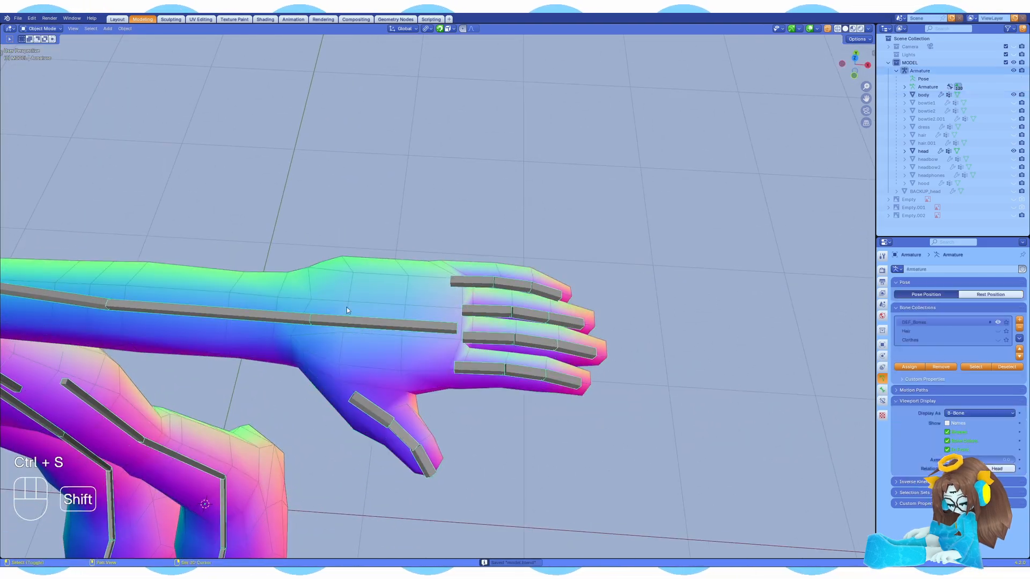
{"action": "left_click", "coordinate": [350, 309], "text": "shift"}
{"action": "left_click", "coordinate": [42, 29]}
{"action": "left_click", "coordinate": [45, 71]}
{"action": "left_click", "coordinate": [70, 29]}
Step: Apply weight to the masked hand faces, test the bone's rotation and save the file
{"action": "key", "text": "shift+k"}
{"action": "key", "text": "r"}
{"action": "middle_click_drag", "start_coordinate": [557, 234], "coordinate": [472, 279]}
{"action": "key", "text": "Escape"}
{"action": "key", "text": "ctrl+s"}
{"action": "left_click", "coordinate": [449, 340], "text": "ctrl+shift"}
{"action": "key", "text": "shift+a"}
{"action": "middle_click_drag", "start_coordinate": [475, 355], "coordinate": [476, 365]}
{"action": "key", "text": "ctrl+z"}
Step: Mask only the left index finger and apply a linear weight gradient for finger_point.001.L across its middle joint
{"action": "key", "text": "alt+a"}
{"action": "key", "text": "l"}
{"action": "key", "text": "KP_7"}
{"action": "left_click", "coordinate": [501, 340], "text": "ctrl+shift"}
{"action": "key", "text": "shift+a"}
{"action": "left_click_drag", "start_coordinate": [477, 340], "coordinate": [465, 340]}
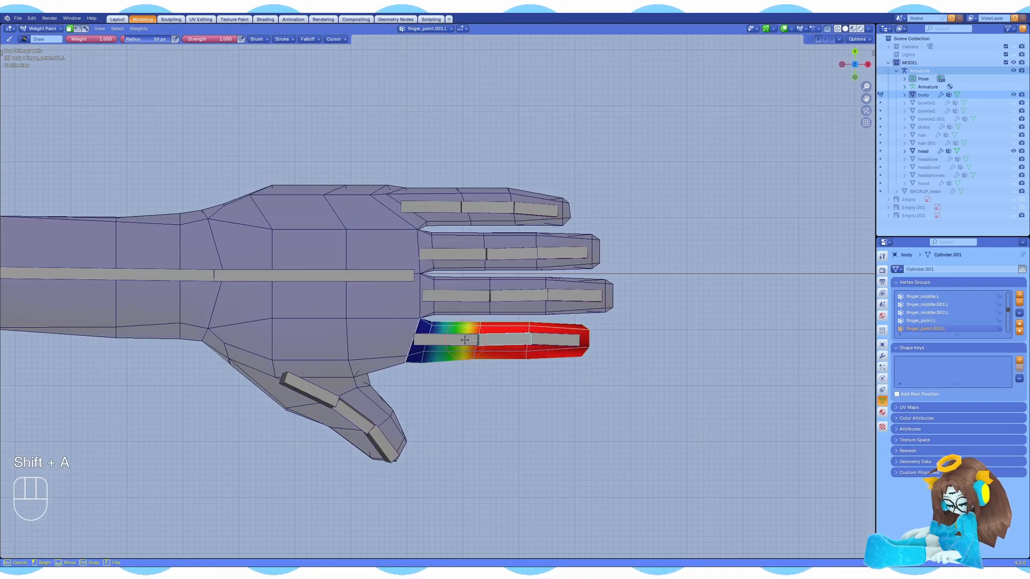
Step: Select the left index fingertip bone and apply a linear weight gradient from the tip toward the middle joint
{"action": "left_click", "coordinate": [555, 340], "text": "ctrl+shift"}
{"action": "key", "text": "ctrl+z"}
{"action": "key", "text": "shift+a"}
{"action": "left_click_drag", "start_coordinate": [563, 342], "coordinate": [474, 340]}
Step: Check the left index finger's weights from an angle, undo the last two changes and save the file
{"action": "mouse_move", "coordinate": [552, 354]}
{"action": "middle_mouse_down"}
{"action": "mouse_move", "coordinate": [542, 322]}
{"action": "mouse_move", "coordinate": [552, 257]}
{"action": "middle_mouse_up"}
{"action": "left_click", "coordinate": [506, 335], "text": "ctrl+shift"}
{"action": "key", "text": "ctrl+z"}
{"action": "key", "text": "ctrl+z"}
{"action": "middle_click_drag", "start_coordinate": [490, 391], "coordinate": [477, 349]}
{"action": "key", "text": "ctrl+s"}
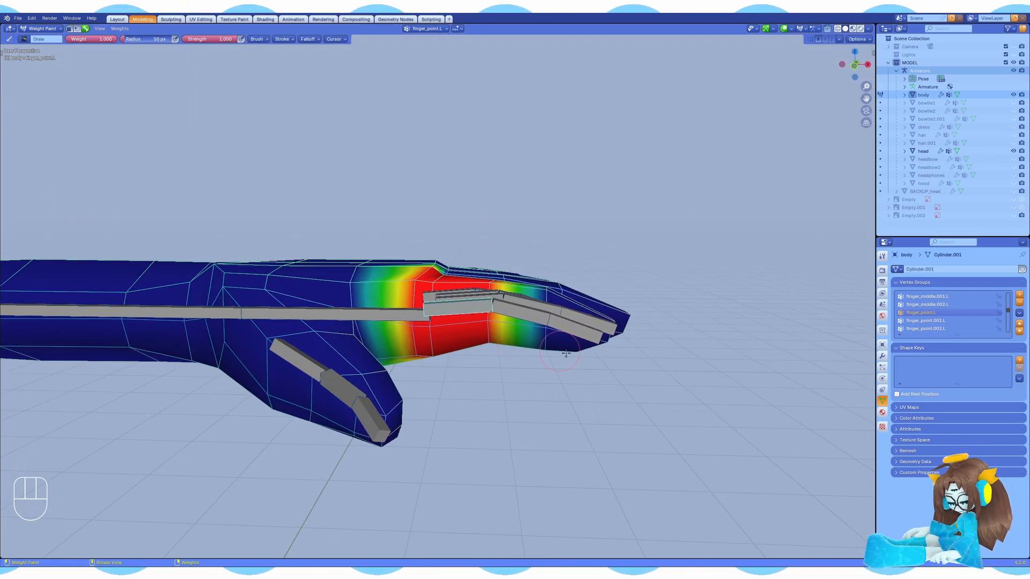
Step: Test-rotate the left index finger's base bone finger_point.L about its local X axis, check the neighbouring bones' weights and save the file
{"action": "key", "text": "r"}
{"action": "key", "text": "x"}
{"action": "key", "text": "x"}
{"action": "left_click", "coordinate": [490, 400]}
{"action": "left_click", "coordinate": [499, 322], "text": "ctrl"}
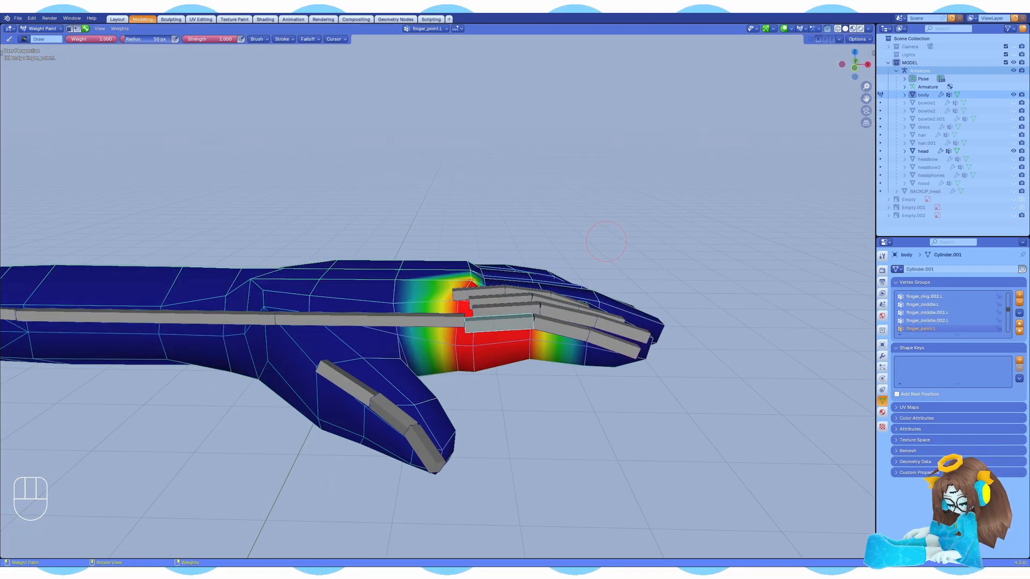
{"action": "left_click", "coordinate": [436, 323], "text": "ctrl"}
{"action": "middle_click_drag", "start_coordinate": [437, 322], "coordinate": [444, 383]}
{"action": "key", "text": "ctrl+s"}
Step: Mask only the left middle finger's faces and apply linear weight gradients for finger_middle.001.L on both sides of the bone
{"action": "key", "text": "Tab"}
{"action": "left_click", "coordinate": [478, 227], "text": "alt"}
{"action": "middle_click_drag", "start_coordinate": [478, 227], "coordinate": [467, 201]}
{"action": "key", "text": "Tab"}
{"action": "key", "text": "1"}
{"action": "key", "text": "ctrl+x"}
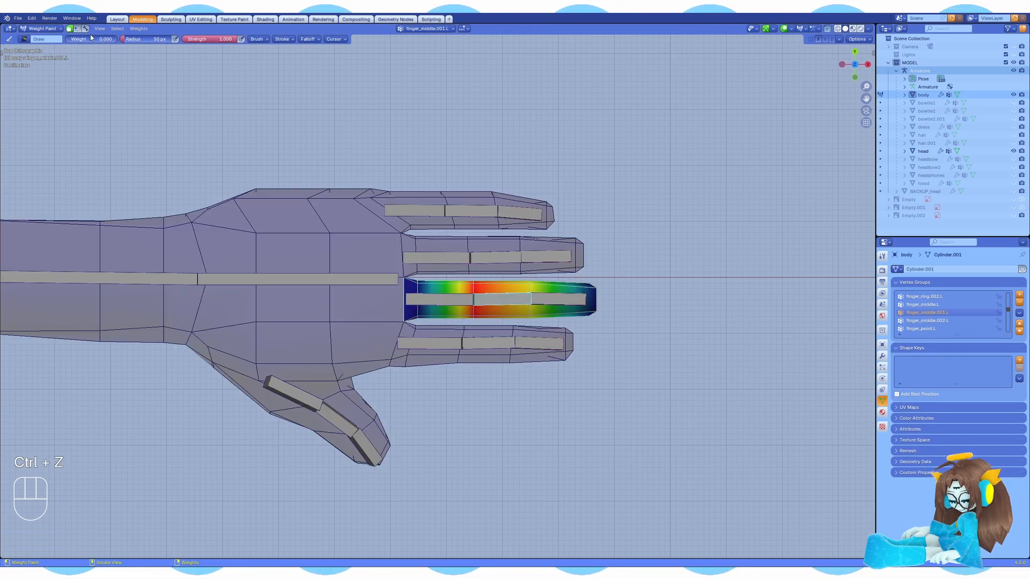
Step: Select the left middle fingertip bone, apply a linear weight gradient toward the middle joint and save the file
{"action": "left_click", "coordinate": [558, 299], "text": "ctrl"}
{"action": "key", "text": "shift+a"}
{"action": "middle_click_drag", "start_coordinate": [515, 300], "coordinate": [461, 225]}
{"action": "key", "text": "Tab"}
{"action": "key", "text": "KP_7"}
{"action": "key", "text": "ctrl+s"}
Step: Mask only the left ring finger and apply linear weight gradients for finger_ring.001.L and the fingertip bone
{"action": "key", "text": "shift+a"}
{"action": "left_click", "coordinate": [496, 311], "text": "ctrl"}
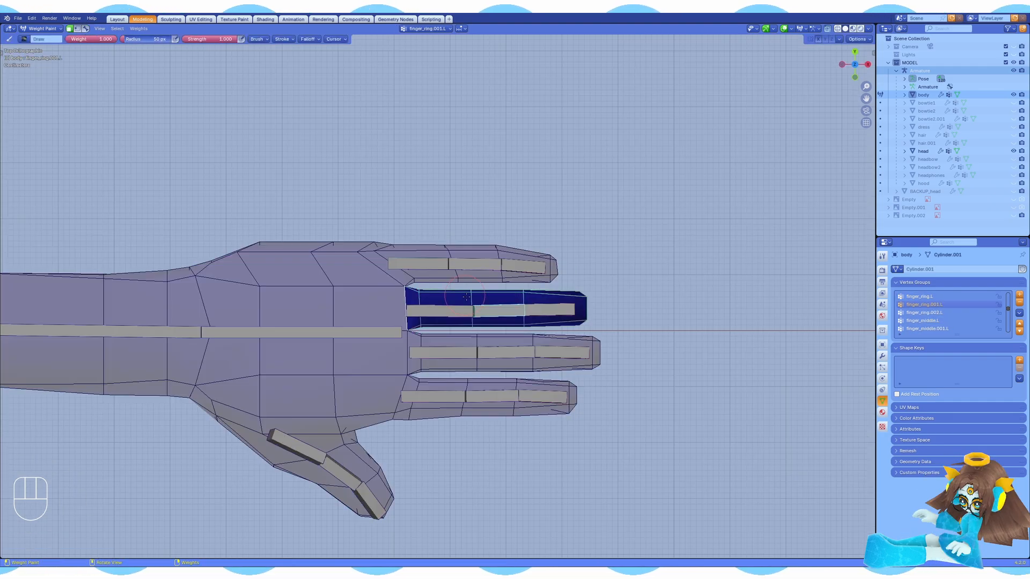
{"action": "left_click", "coordinate": [85, 28]}
{"action": "left_click", "coordinate": [549, 310], "text": "ctrl"}
{"action": "left_click_drag", "start_coordinate": [513, 309], "coordinate": [499, 310]}
{"action": "left_click", "coordinate": [70, 29]}
{"action": "key", "text": "shift+a"}
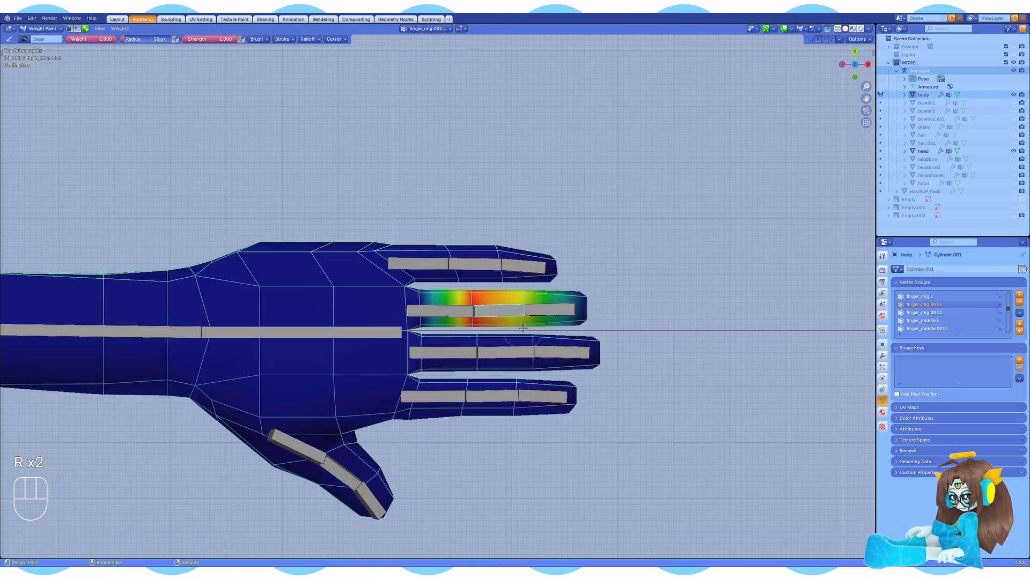
Step: Mask only the left pinky finger and apply a linear weight gradient for finger_pinky.001.L
{"action": "left_click", "coordinate": [421, 264], "text": "ctrl"}
{"action": "key", "text": "Tab"}
{"action": "key", "text": "ctrl+s"}
{"action": "left_click", "coordinate": [483, 298], "text": "ctrl"}
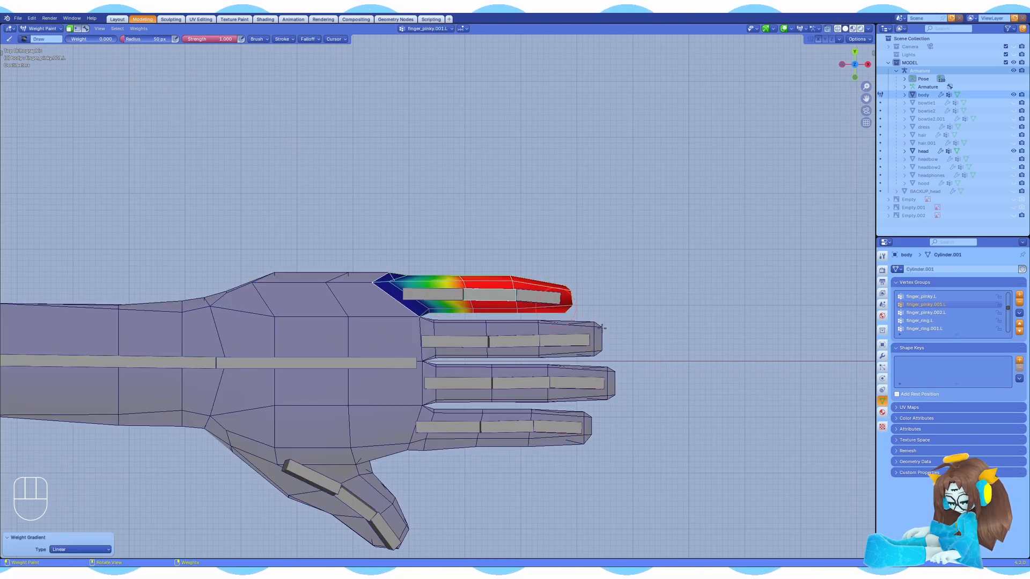
{"action": "left_click", "coordinate": [86, 28]}
{"action": "left_click_drag", "start_coordinate": [568, 299], "coordinate": [467, 296]}
Step: Select the left pinky's tip bone, apply a linear weight gradient and save the file
{"action": "left_click", "coordinate": [538, 297], "text": "ctrl"}
{"action": "key", "text": "shift+a"}
{"action": "middle_click_drag", "start_coordinate": [515, 300], "coordinate": [461, 225]}
{"action": "key", "text": "ctrl+s"}
Step: Mask only the left thumb and apply a linear weight gradient for finger_thumb.001.L along its length
{"action": "key", "text": "KP_7"}
{"action": "middle_click_drag", "start_coordinate": [508, 348], "coordinate": [495, 331], "text": "shift"}
{"action": "left_click", "coordinate": [85, 28]}
{"action": "left_click", "coordinate": [472, 356], "text": "ctrl"}
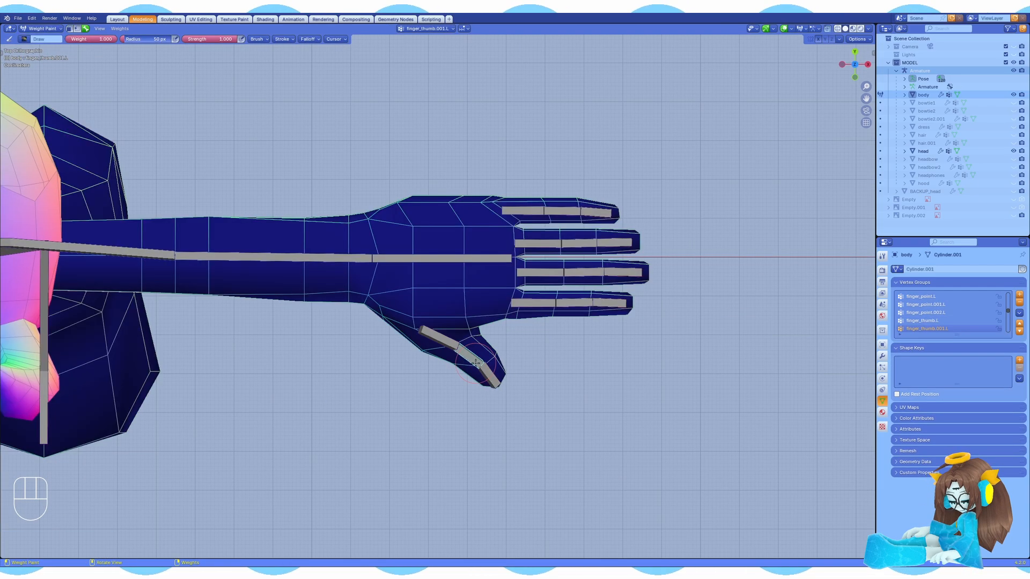
{"action": "left_click", "coordinate": [70, 29]}
{"action": "left_click_drag", "start_coordinate": [497, 375], "coordinate": [443, 338]}
{"action": "mouse_move", "coordinate": [542, 424]}
{"action": "middle_mouse_down"}
{"action": "mouse_move", "coordinate": [591, 351]}
{"action": "mouse_move", "coordinate": [515, 300]}
{"action": "mouse_move", "coordinate": [582, 393]}
{"action": "middle_mouse_up"}
{"action": "left_click", "coordinate": [492, 378], "text": "ctrl"}
{"action": "left_click", "coordinate": [472, 356], "text": "ctrl"}
{"action": "left_click", "coordinate": [70, 29]}
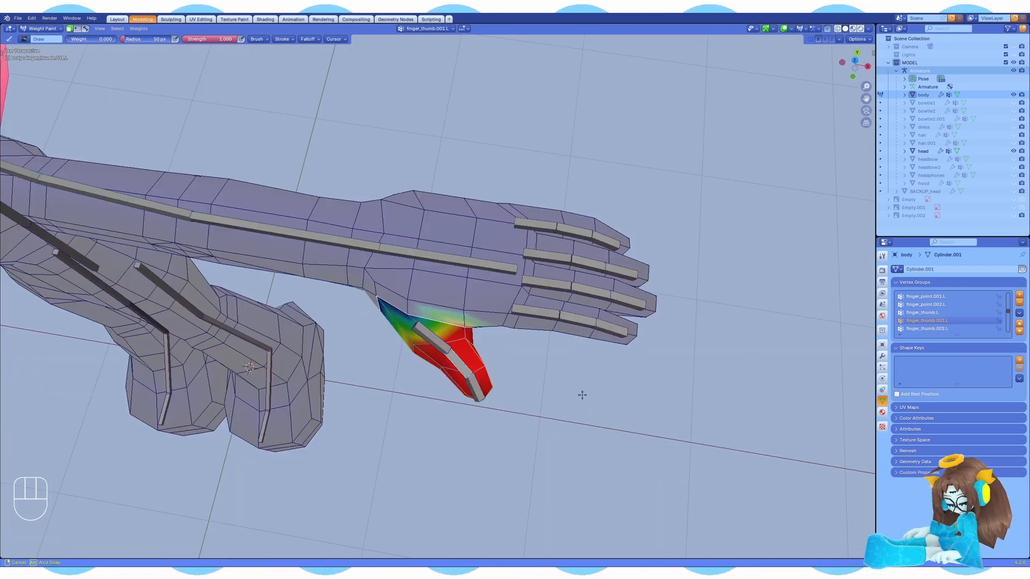
Step: Select the left thumb's tip bone, apply a weight gradient from the tip toward the base and test its rotation
{"action": "left_click", "coordinate": [475, 388], "text": "ctrl"}
{"action": "left_click_drag", "start_coordinate": [486, 396], "coordinate": [400, 292]}
{"action": "left_click", "coordinate": [85, 28]}
{"action": "key", "text": "r"}
Step: Select the left thumb's base bone finger_thumb.L and blend its weights into the palm and the next joint with linear gradients
{"action": "left_click", "coordinate": [435, 339], "text": "ctrl"}
{"action": "key", "text": "shift+a"}
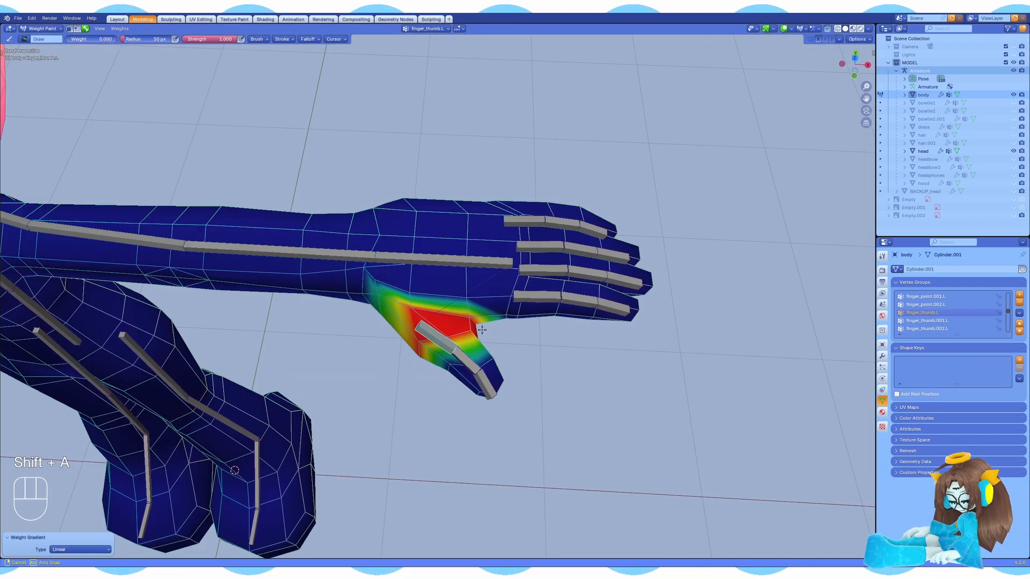
{"action": "key", "text": "KP_1"}
{"action": "middle_click_drag", "start_coordinate": [591, 324], "coordinate": [515, 386]}
{"action": "key", "text": "shift+a"}
{"action": "left_click_drag", "start_coordinate": [451, 327], "coordinate": [397, 305]}
{"action": "middle_click_drag", "start_coordinate": [483, 327], "coordinate": [515, 365]}
Step: Test the arm weights in Pose Mode by lowering both upper arms and bending the left forearm by -44.5°
{"action": "key", "text": "r"}
{"action": "key", "text": "r"}
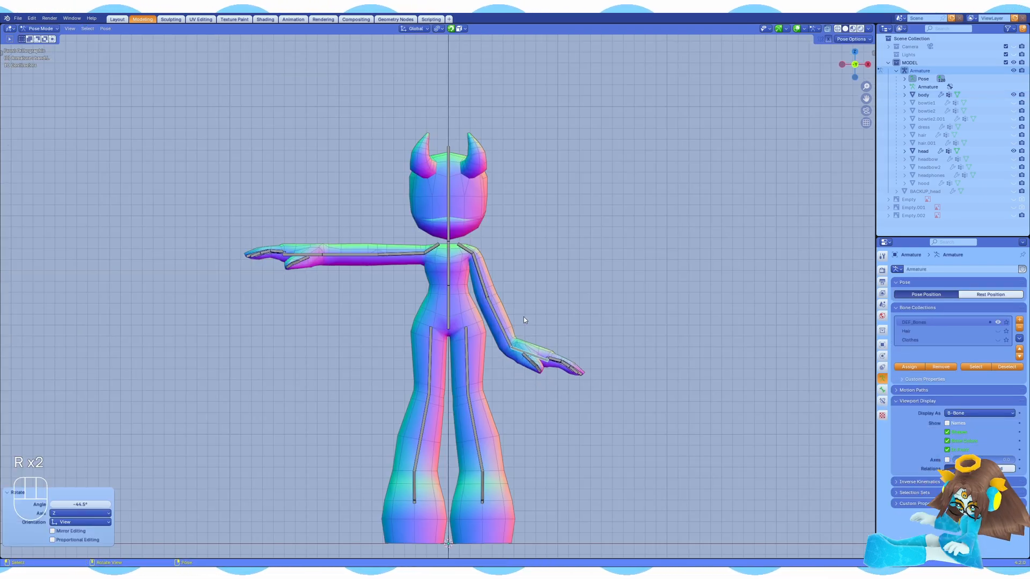
{"action": "left_click", "coordinate": [399, 256]}
{"action": "key", "text": "r"}
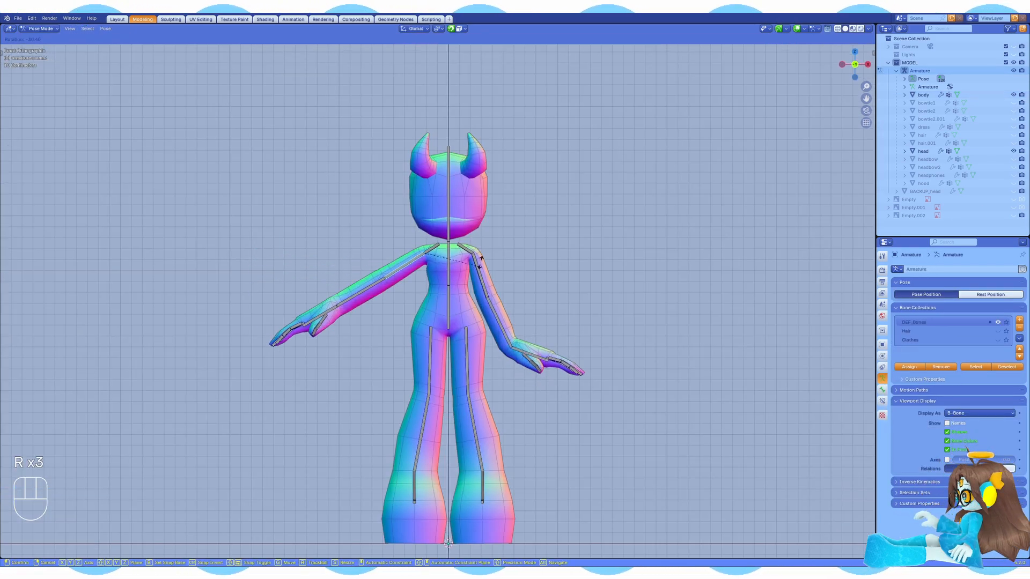
{"action": "left_click", "coordinate": [420, 310]}
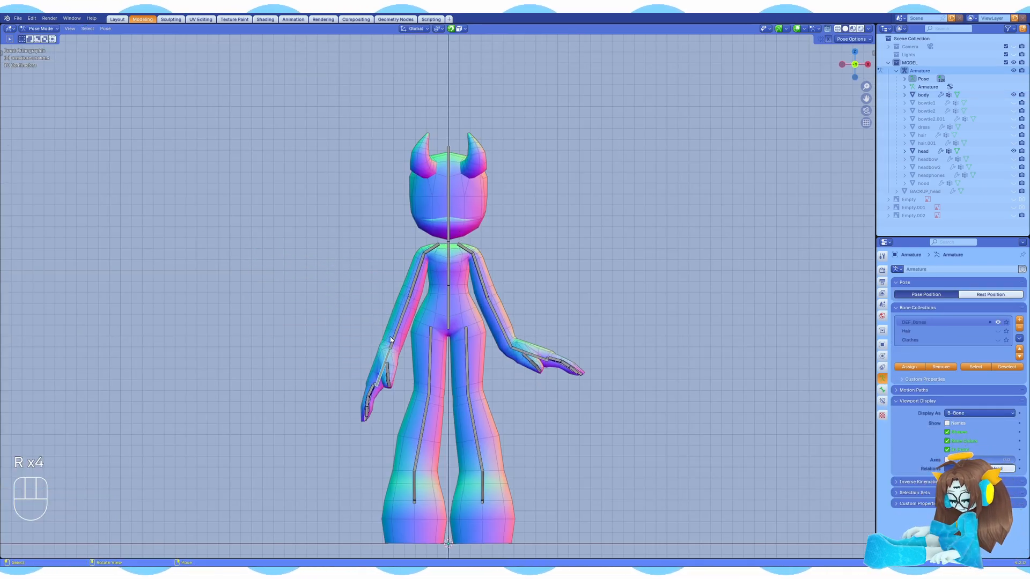
Step: Bend the right forearm bone by about 68.5° and check the mirrored arm deformation from several angles
{"action": "left_click", "coordinate": [471, 337]}
{"action": "left_click", "coordinate": [382, 369]}
{"action": "key", "text": "r"}
{"action": "middle_click_drag", "start_coordinate": [441, 304], "coordinate": [580, 334]}
{"action": "key", "text": "KP_1"}
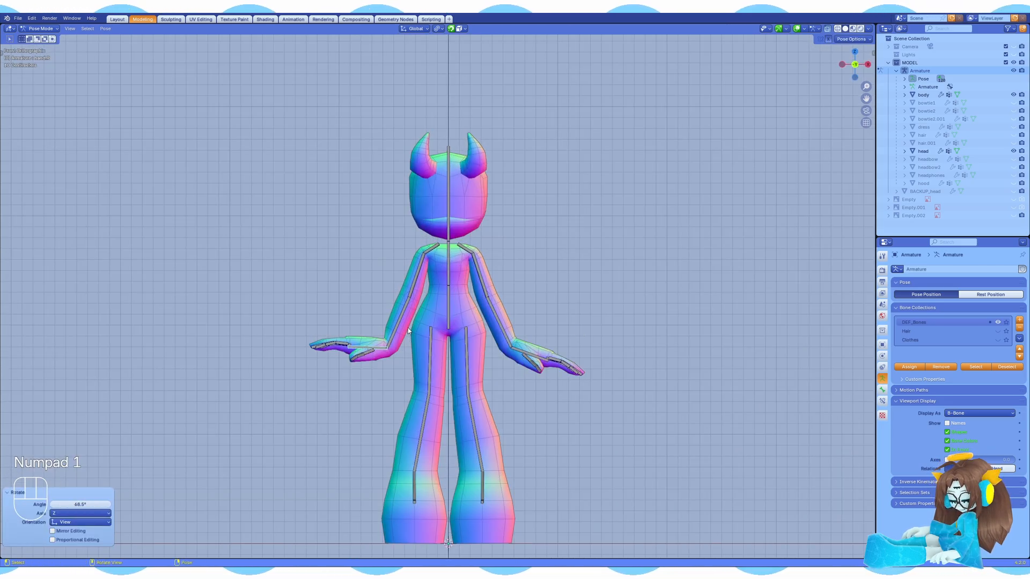
{"action": "left_click", "coordinate": [516, 370]}
{"action": "key", "text": "s"}
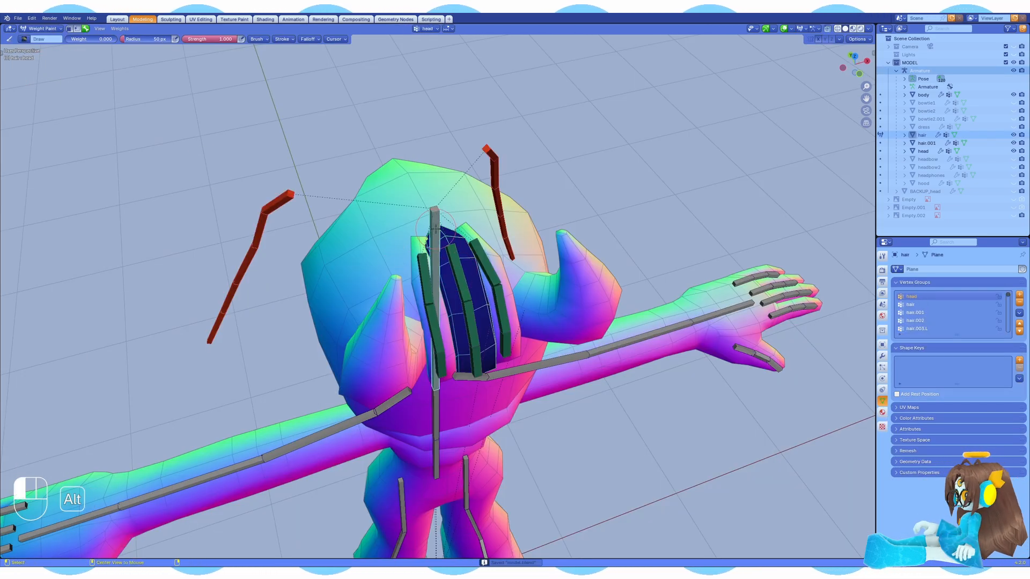
Step: Apply a linear weight gradient for the head bone at the root of the middle front hair strand
{"action": "left_click_drag", "start_coordinate": [435, 228], "coordinate": [86, 21], "text": "alt"}
{"action": "key", "text": "KP_7"}
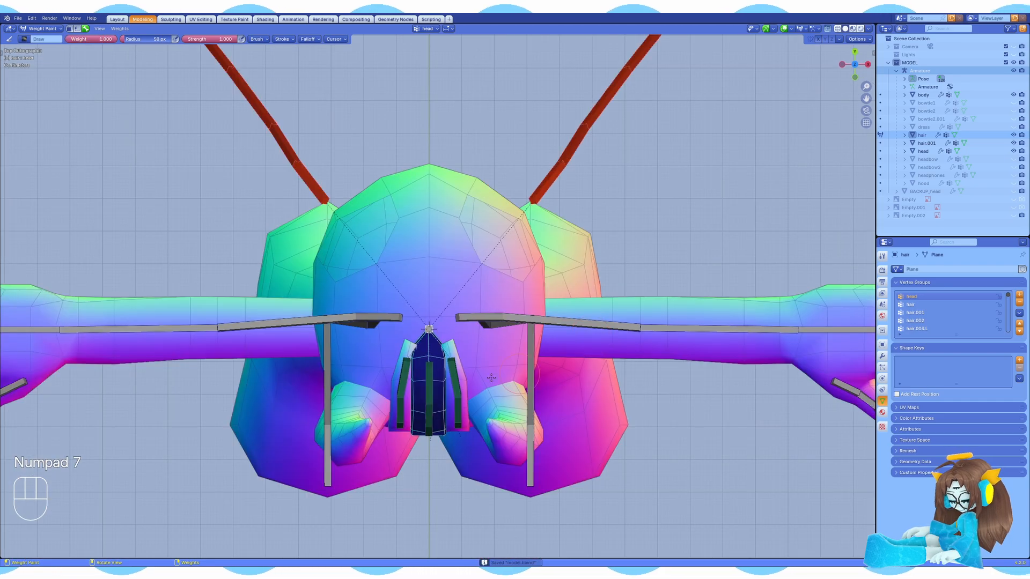
{"action": "middle_click_drag", "start_coordinate": [428, 279], "coordinate": [447, 177], "text": "shift"}
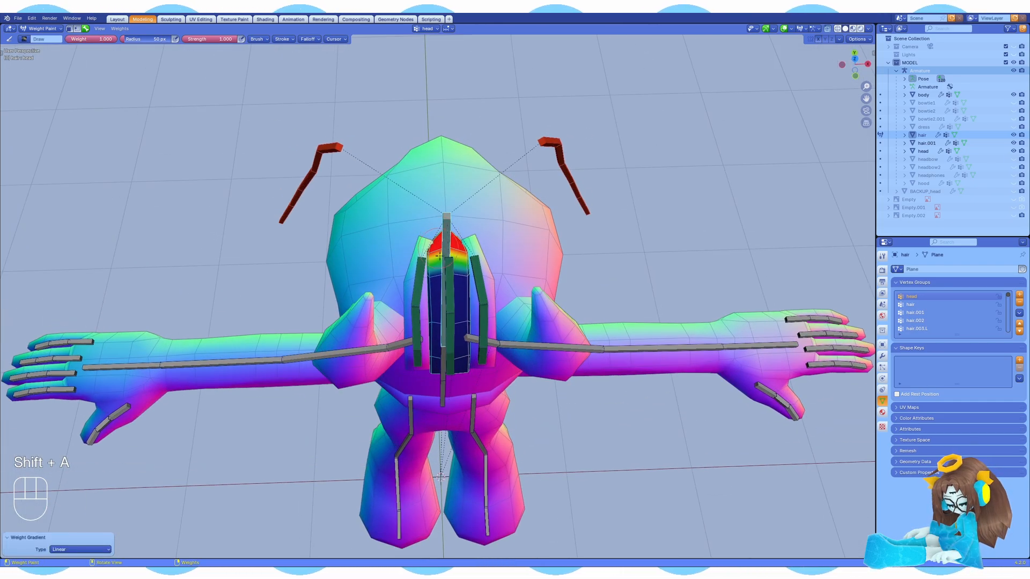
Step: Select the strand's upper bone named hair and apply linear weight gradients at its root and lower end
{"action": "left_click", "coordinate": [447, 260], "text": "alt"}
{"action": "middle_click_drag", "start_coordinate": [447, 257], "coordinate": [448, 280]}
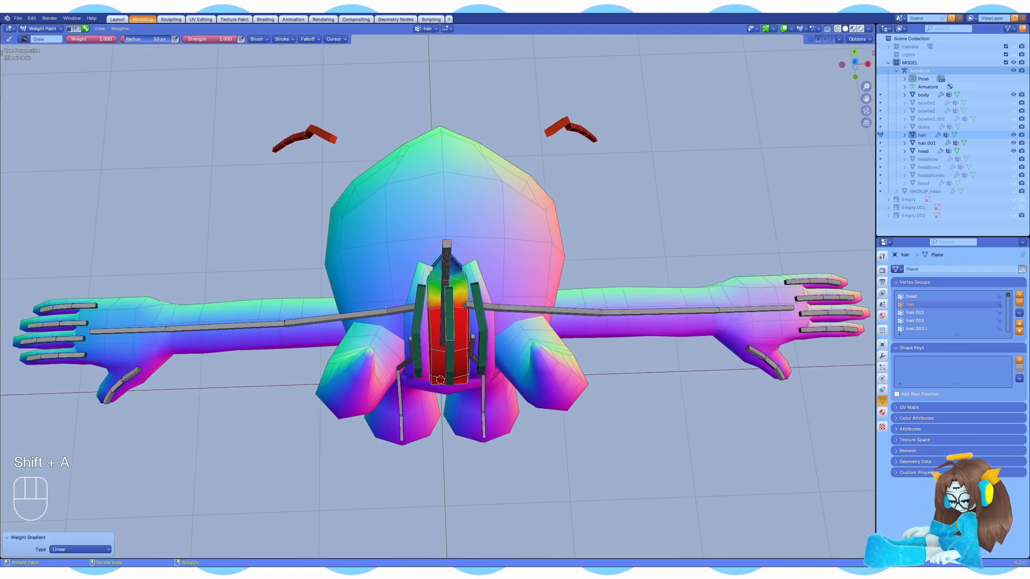
{"action": "right_click", "coordinate": [511, 310]}
{"action": "middle_click_drag", "start_coordinate": [510, 310], "coordinate": [478, 252]}
{"action": "scroll", "coordinate": [472, 255], "scroll_direction": "up", "scroll_amount": 2}
{"action": "key", "text": "KP_1"}
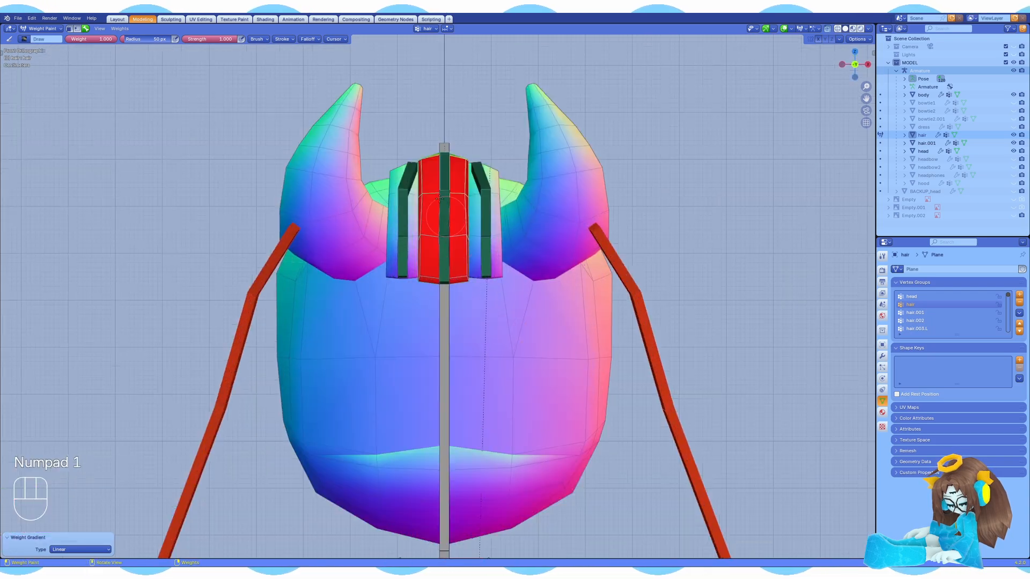
{"action": "key", "text": "shift+a"}
{"action": "left_click_drag", "start_coordinate": [447, 258], "coordinate": [447, 225]}
Step: Apply linear weight gradients for the middle strand's lower bones, hair.001 and hair.002
{"action": "middle_click_drag", "start_coordinate": [447, 242], "coordinate": [448, 303]}
{"action": "left_click", "coordinate": [447, 327], "text": "alt"}
{"action": "key", "text": "shift+a"}
{"action": "left_click_drag", "start_coordinate": [447, 370], "coordinate": [448, 257]}
{"action": "middle_click_drag", "start_coordinate": [448, 301], "coordinate": [448, 236]}
{"action": "key", "text": "shift+a"}
{"action": "left_click", "coordinate": [448, 349], "text": "alt"}
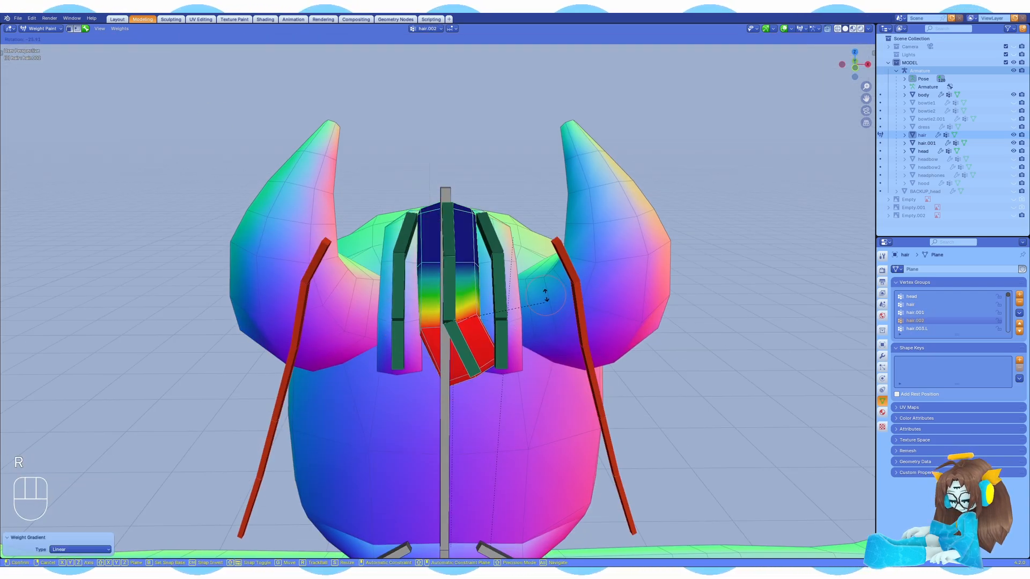
Step: Test-rotate the head bone with the middle hair strand, cancel the rotation and save the file
{"action": "left_click", "coordinate": [446, 200], "text": "alt"}
{"action": "key", "text": "r"}
{"action": "right_click", "coordinate": [455, 202]}
{"action": "key", "text": "ctrl+s"}
Step: Enter Weight Paint mode on the side strands mesh hair.001 and apply a linear gradient for hair.003.L at the left strand's root
{"action": "left_click", "coordinate": [483, 333], "text": "shift"}
{"action": "left_click", "coordinate": [41, 28]}
{"action": "left_click", "coordinate": [44, 72]}
{"action": "key", "text": "shift+a"}
{"action": "left_click_drag", "start_coordinate": [491, 290], "coordinate": [491, 247]}
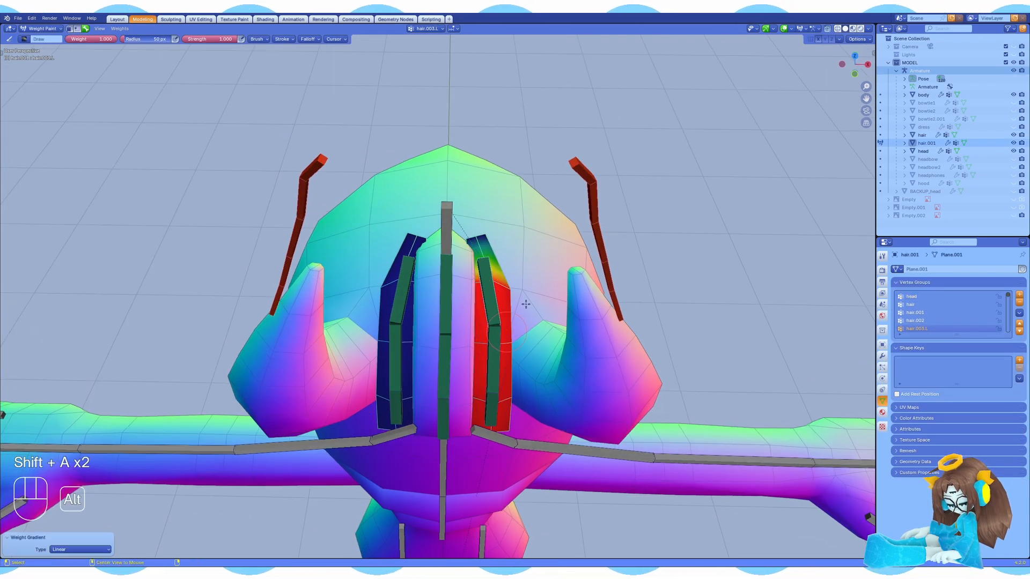
Step: Blend the left side strand's weights between its upper and lower bones with linear gradients
{"action": "middle_click_drag", "start_coordinate": [524, 304], "coordinate": [523, 230]}
{"action": "left_click_drag", "start_coordinate": [497, 343], "coordinate": [497, 328]}
{"action": "left_click", "coordinate": [494, 343], "text": "alt"}
{"action": "key", "text": "shift+a"}
{"action": "middle_click_drag", "start_coordinate": [537, 215], "coordinate": [531, 317]}
Step: Test-rotate the left side strand's bone hair.003.L, cancel the rotation, undo the last change and save the file
{"action": "key", "text": "r"}
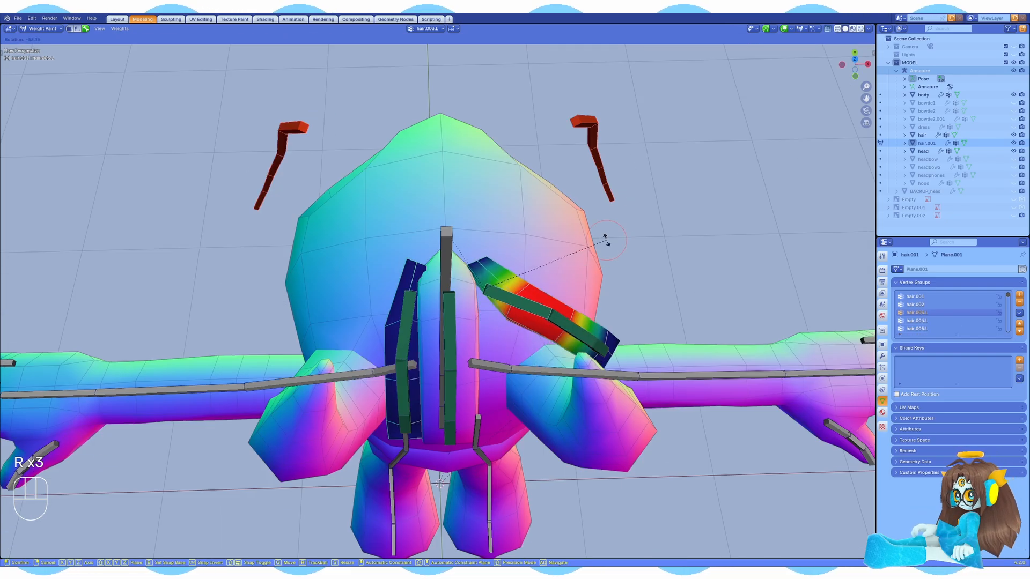
{"action": "right_click", "coordinate": [606, 239]}
{"action": "left_click", "coordinate": [449, 230], "text": "alt"}
{"action": "key", "text": "ctrl+z"}
{"action": "key", "text": "ctrl+s"}
{"action": "key", "text": "ctrl+s"}
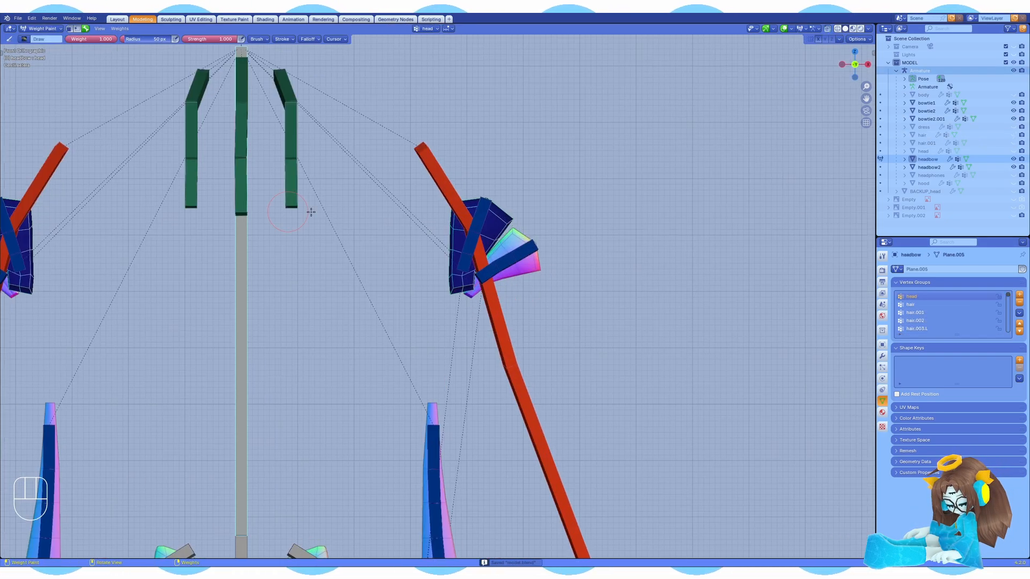
Step: Hide the hair bones and apply linear weight gradients to the headbow, headbow2 and bowtie2.001 meshes
{"action": "key", "text": "ctrl+Tab"}
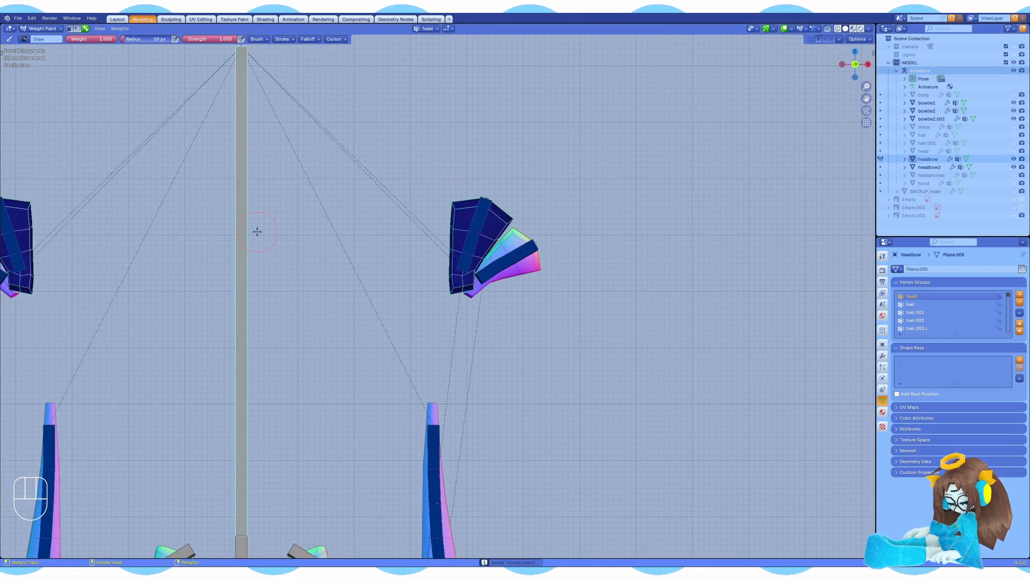
{"action": "key", "text": "shift+a"}
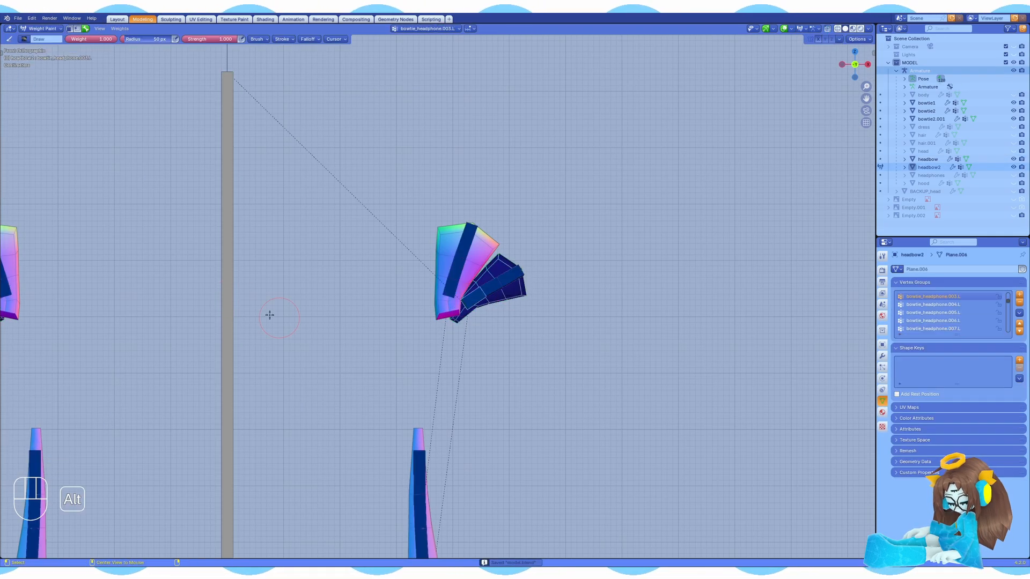
{"action": "key", "text": "shift+a"}
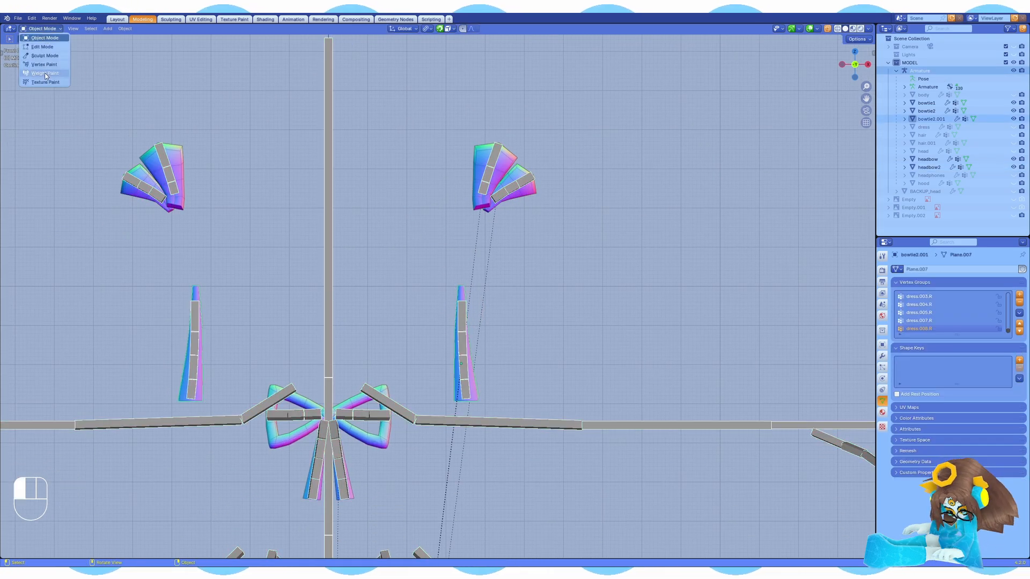
{"action": "scroll", "coordinate": [556, 329], "scroll_direction": "up", "scroll_amount": 3}
{"action": "key", "text": "shift+a"}
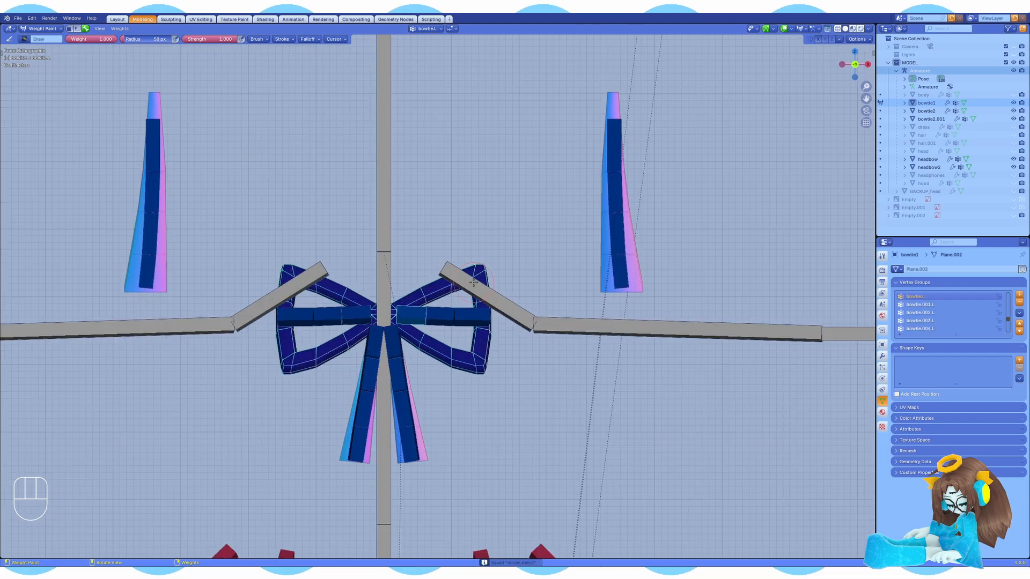
Step: Apply linear weight gradients for the left bow bones on the bowtie1 loops and bowtie2 tails, testing their rotation
{"action": "key", "text": "shift+a"}
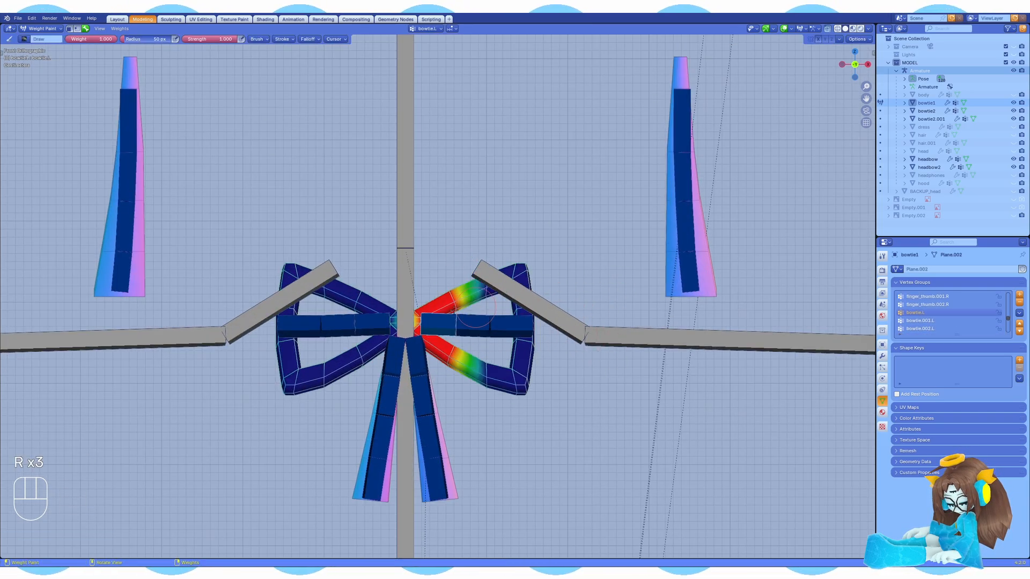
{"action": "key", "text": "Escape"}
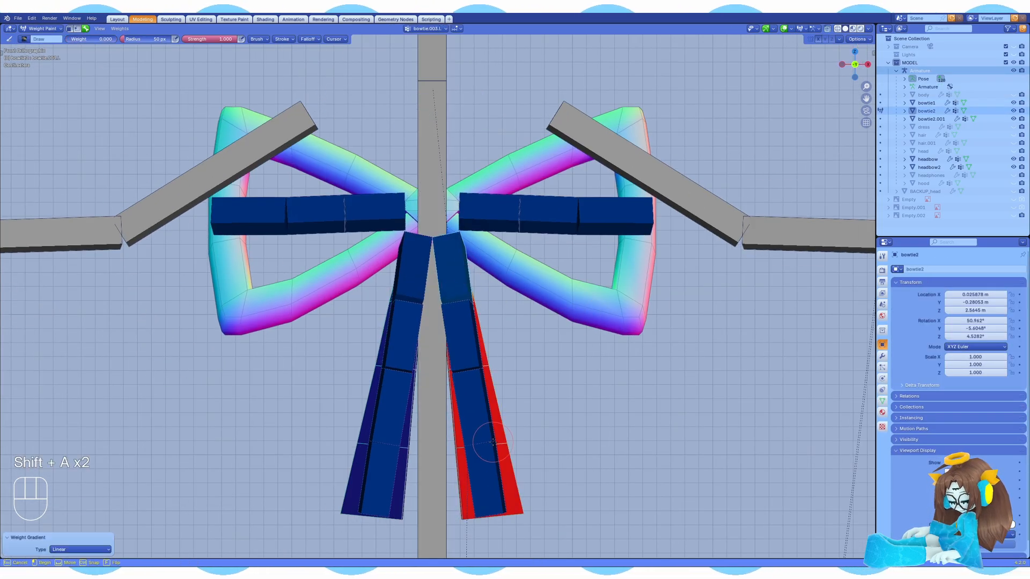
{"action": "key", "text": "r"}
{"action": "left_click", "coordinate": [463, 335], "text": "alt"}
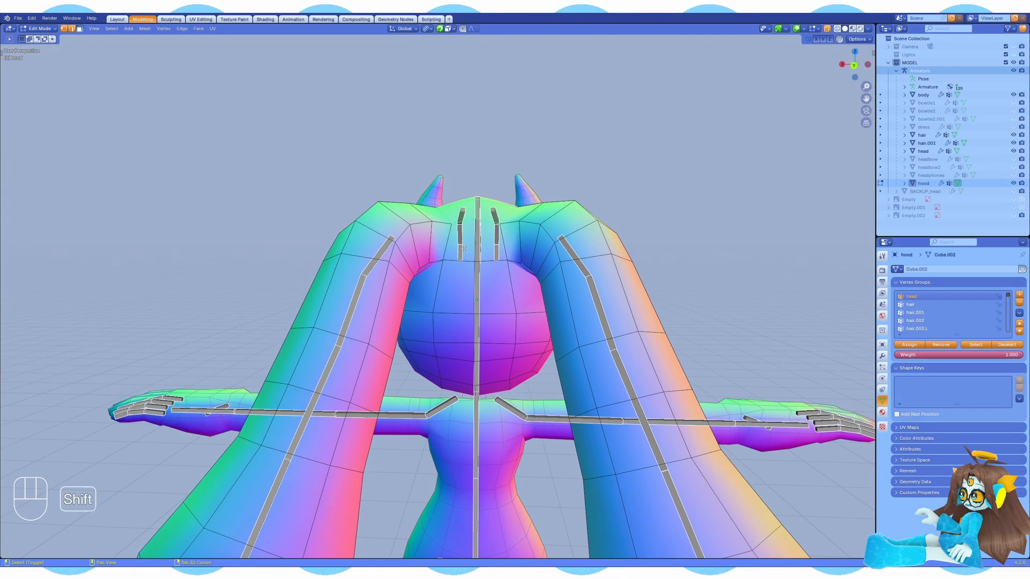
Step: Give the hood's cap full weight for the head bone, excluding the two long ears
{"action": "middle_click_drag", "start_coordinate": [499, 300], "coordinate": [526, 313]}
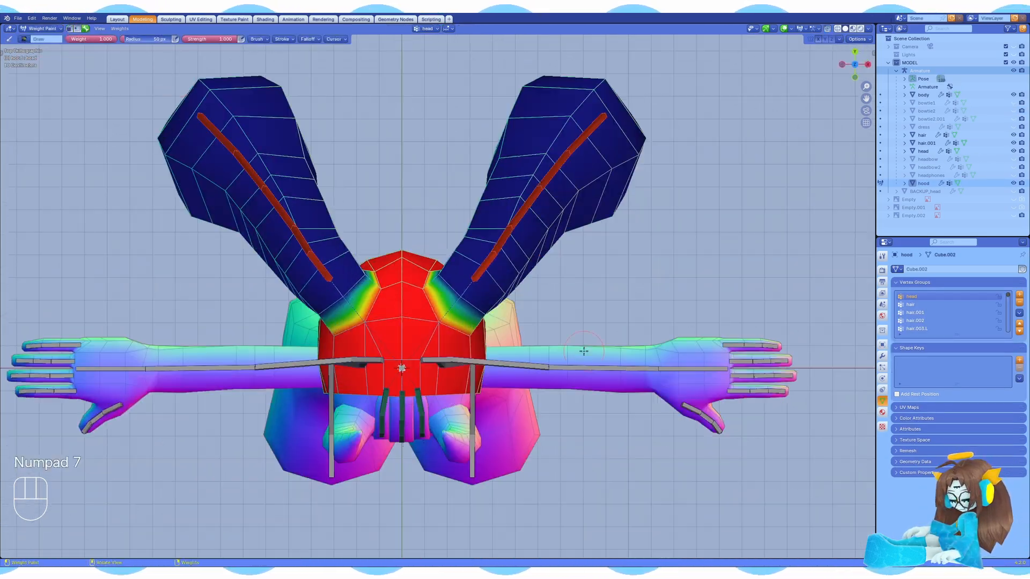
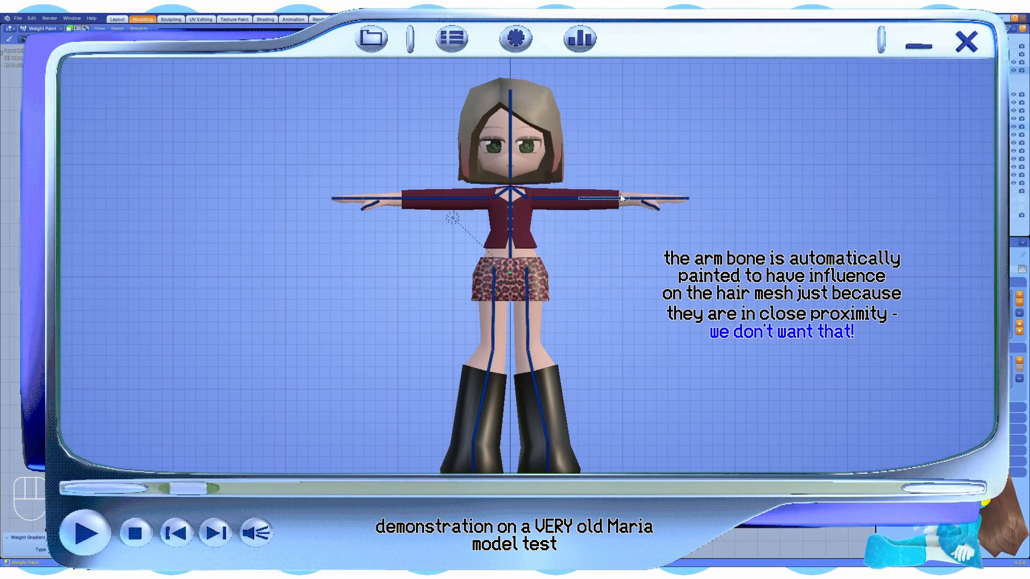
Step: Adjust the body's chest weights with a linear gradient, test the chest bone's rotation with the dress shown and save the file
{"action": "key", "text": "r"}
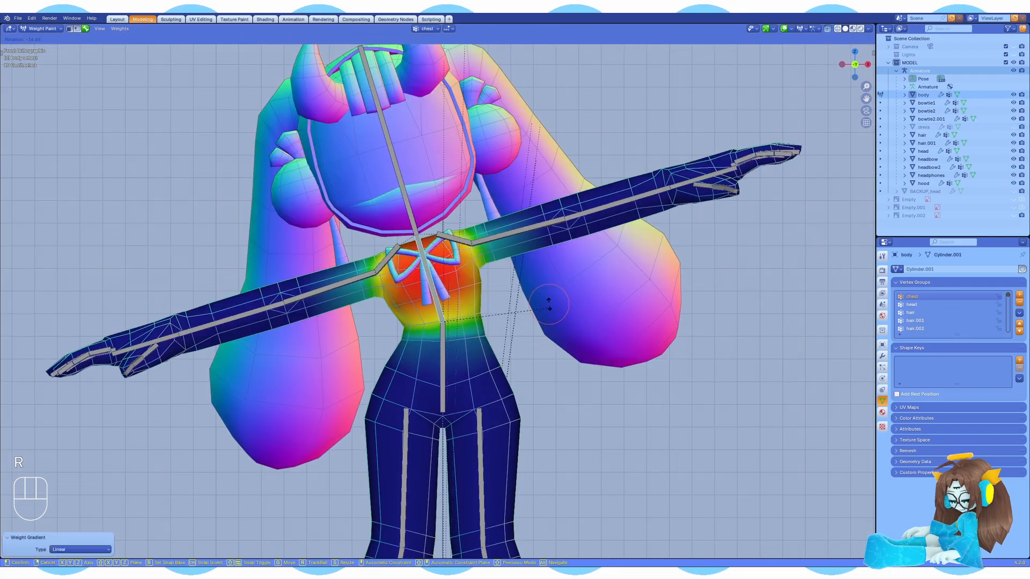
{"action": "right_click", "coordinate": [548, 304]}
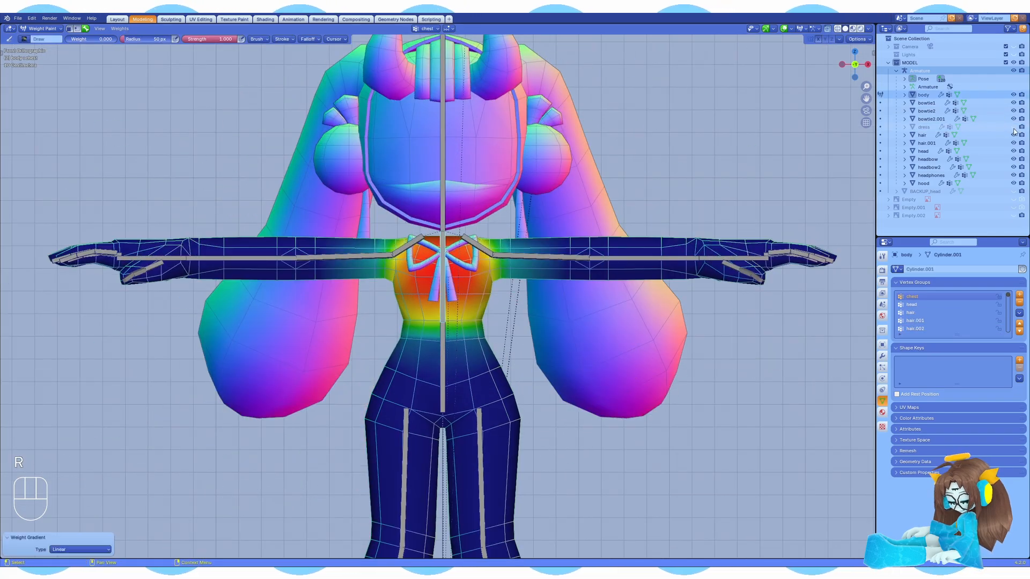
{"action": "key", "text": "ctrl+z"}
{"action": "key", "text": "shift+a"}
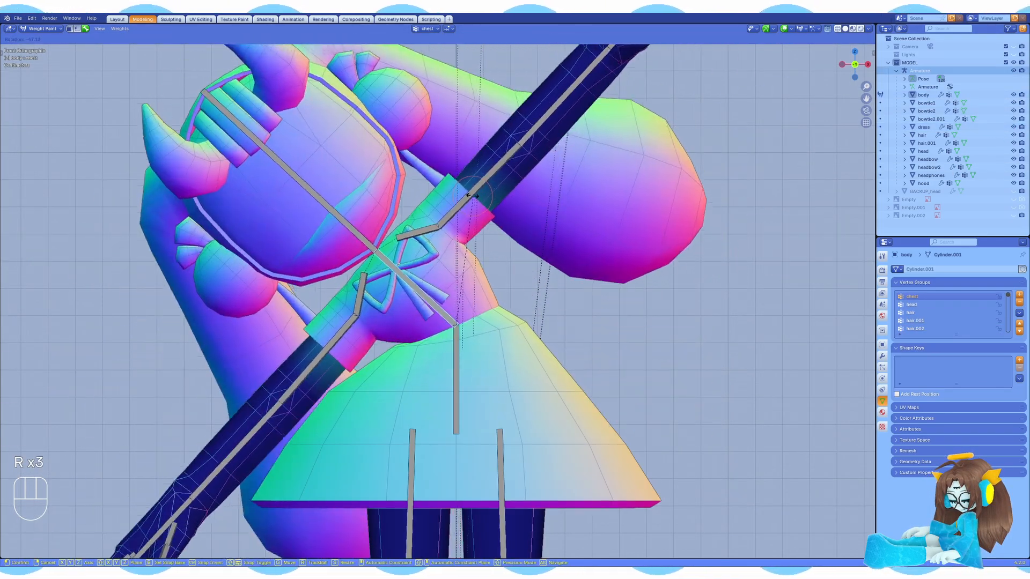
{"action": "key", "text": "ctrl+s"}
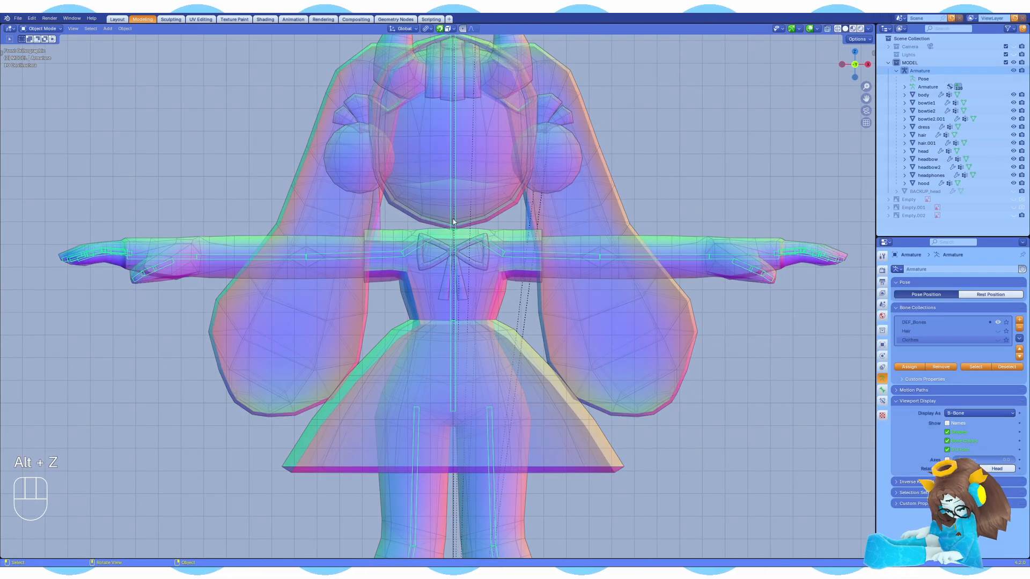
Step: Switch the armature to Pose Mode and test-rotate a bone to inspect the body beneath the dress
{"action": "key", "text": "ctrl+Tab"}
{"action": "key", "text": "r"}
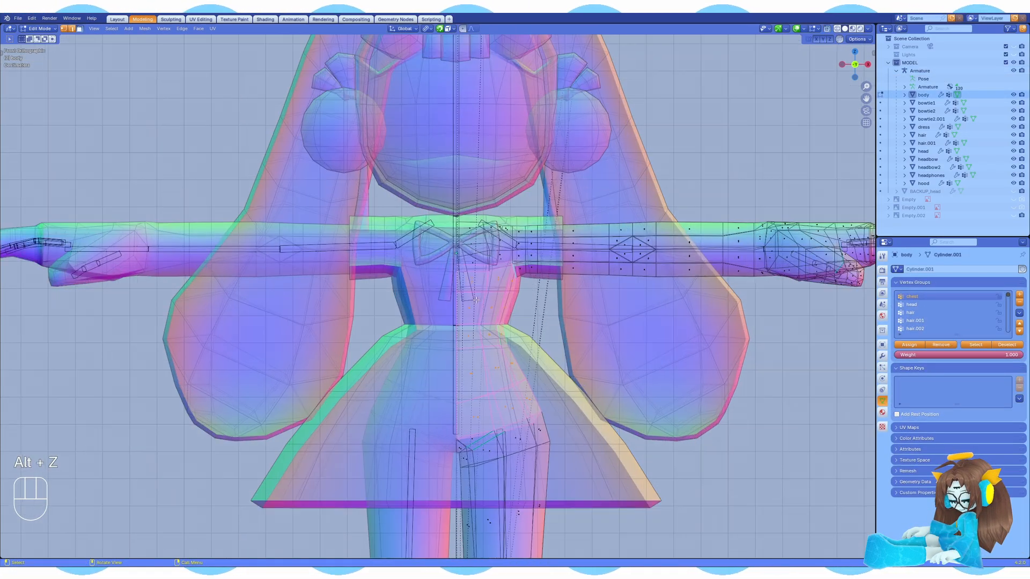
Step: Select the body's waist and hip edge loops beneath the dress and scale them inward to about 0.808
{"action": "left_click", "coordinate": [513, 354], "text": "alt+shift"}
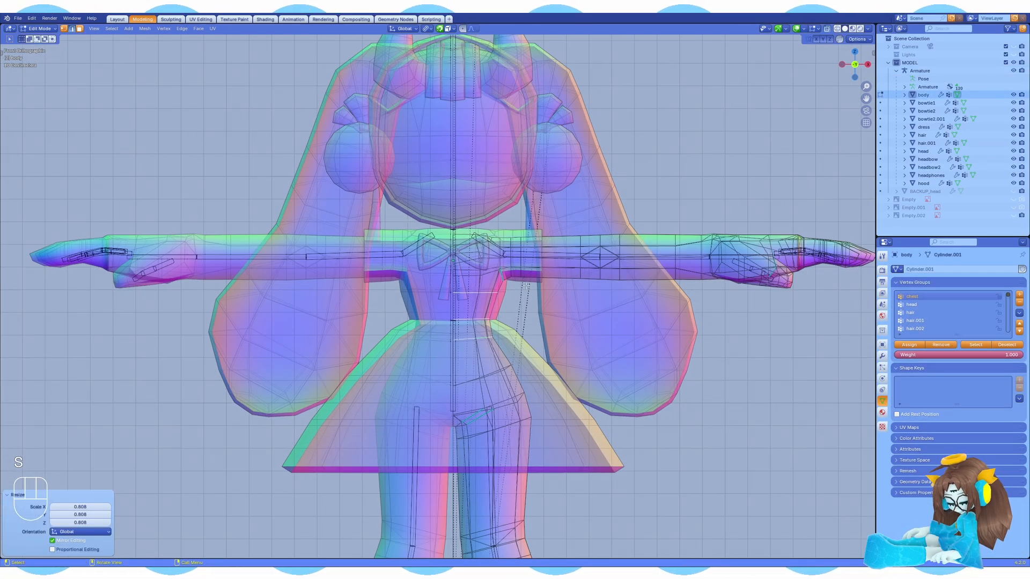
{"action": "key", "text": "x"}
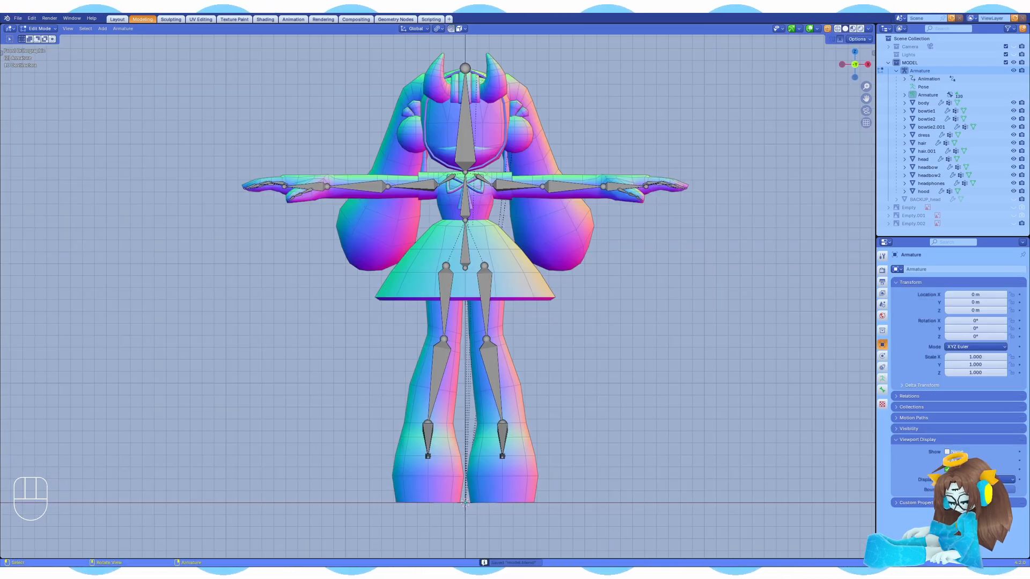
Step: Save the model file with the full character and its armature framed from the front
{"action": "scroll", "coordinate": [530, 358], "scroll_direction": "down", "scroll_amount": 3}
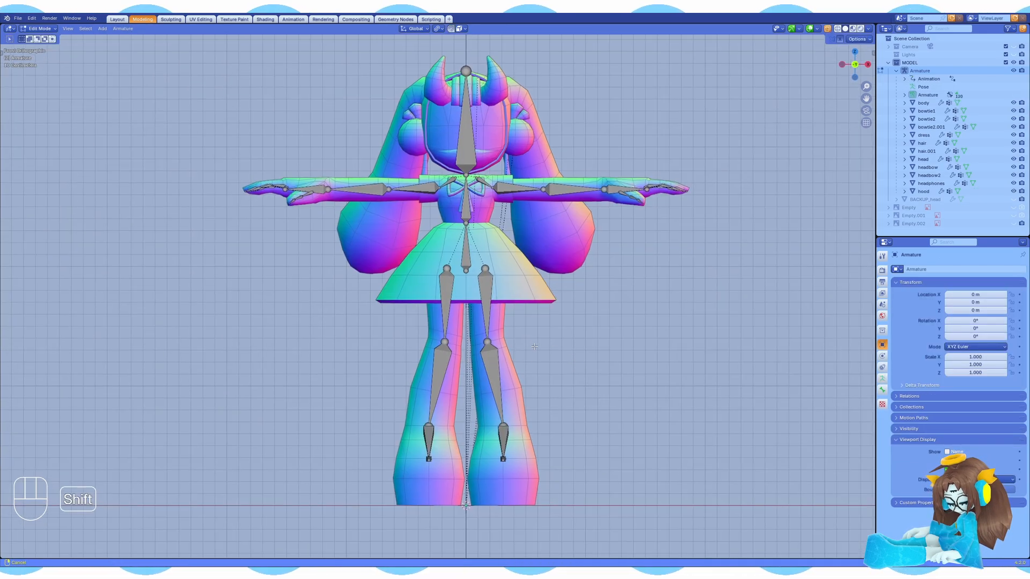
{"action": "scroll", "coordinate": [528, 356], "scroll_direction": "up", "scroll_amount": 2, "text": "shift"}
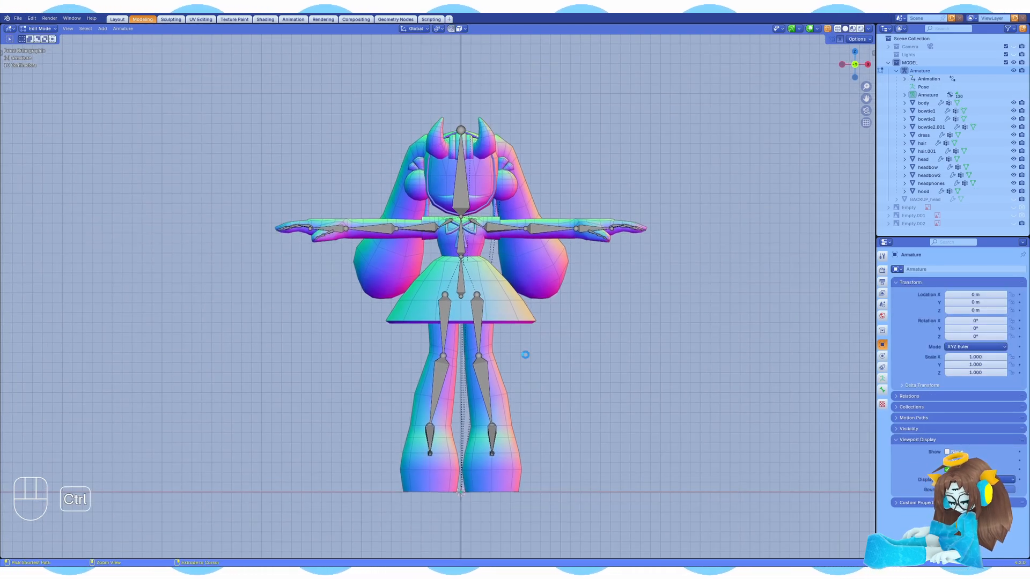
{"action": "key", "text": "ctrl+s"}
{"action": "scroll", "coordinate": [525, 355], "scroll_direction": "up", "scroll_amount": 1}
{"action": "middle_click_drag", "start_coordinate": [557, 350], "coordinate": [548, 347], "text": "shift"}
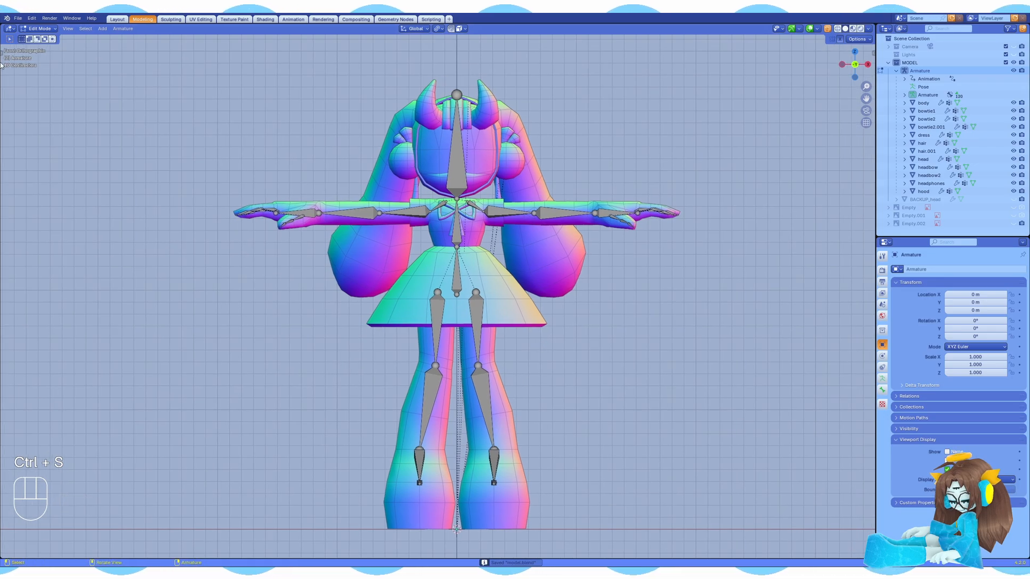
{"action": "scroll", "coordinate": [533, 468], "scroll_direction": "down", "scroll_amount": 1}
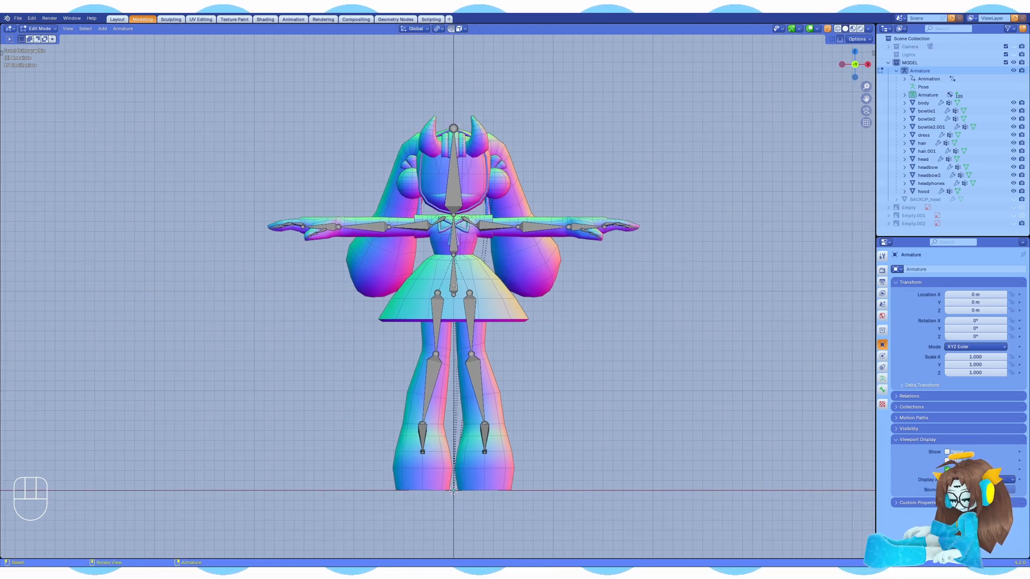
Step: Add a single bone at the 3D cursor, rotate it to lie flat pointing forward, and save the file
{"action": "key", "text": "shift+a"}
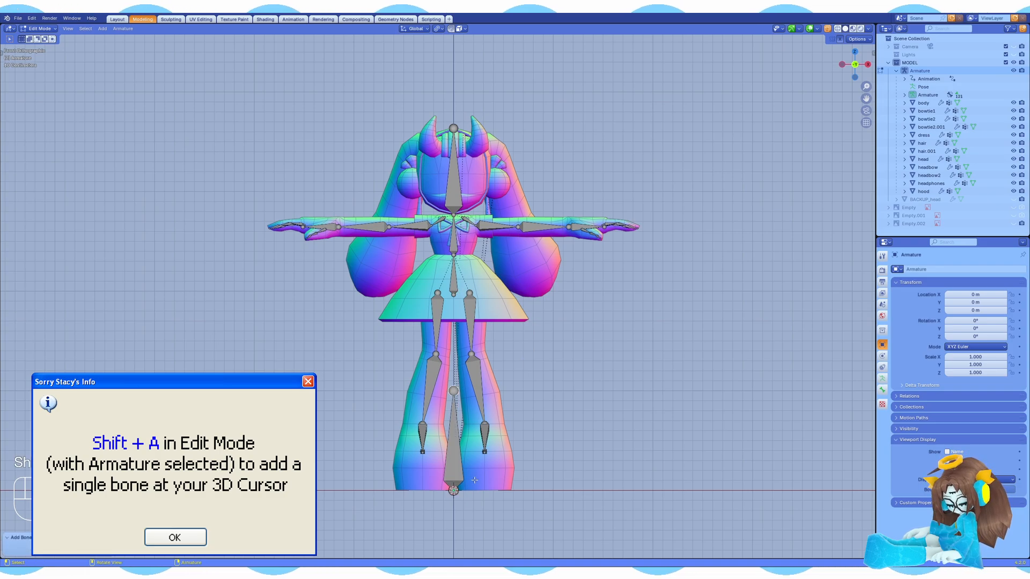
{"action": "key", "text": "KP_3"}
{"action": "key", "text": "g"}
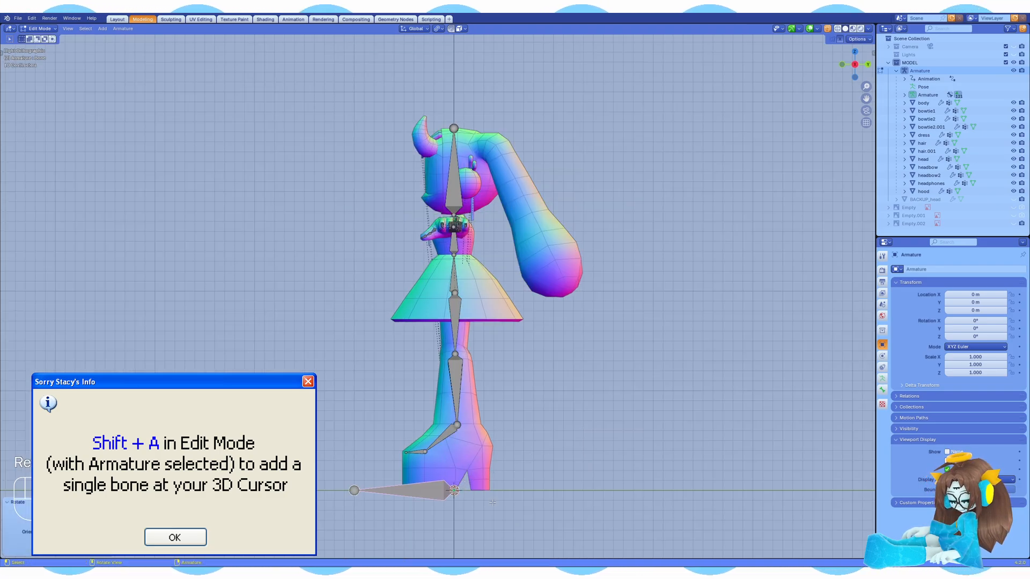
{"action": "key", "text": "x"}
{"action": "left_click", "coordinate": [376, 489]}
{"action": "key", "text": "KP_1"}
{"action": "key", "text": "ctrl+s"}
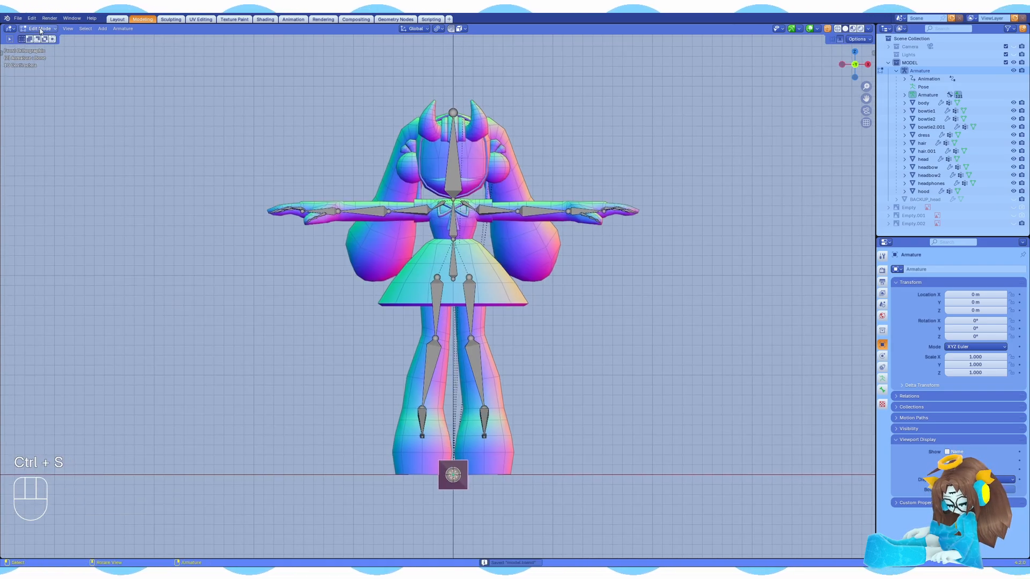
Step: Parent the hip bone to the new floor bone without connecting them, and move the floor bone forward along Y in front of the feet
{"action": "left_click", "coordinate": [454, 265], "text": "shift"}
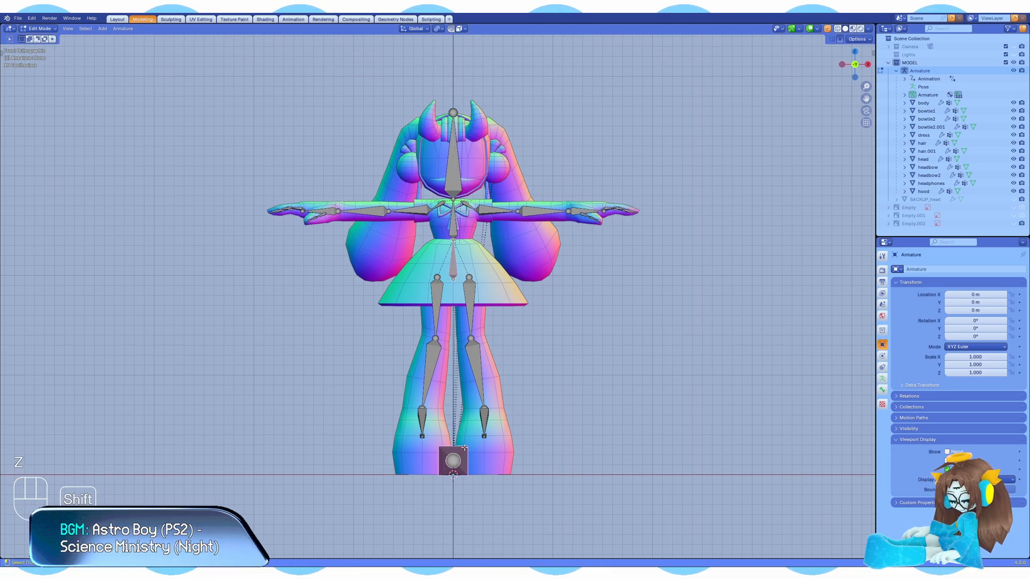
{"action": "key", "text": "ctrl+p"}
{"action": "left_click", "coordinate": [430, 447]}
{"action": "key", "text": "KP_3"}
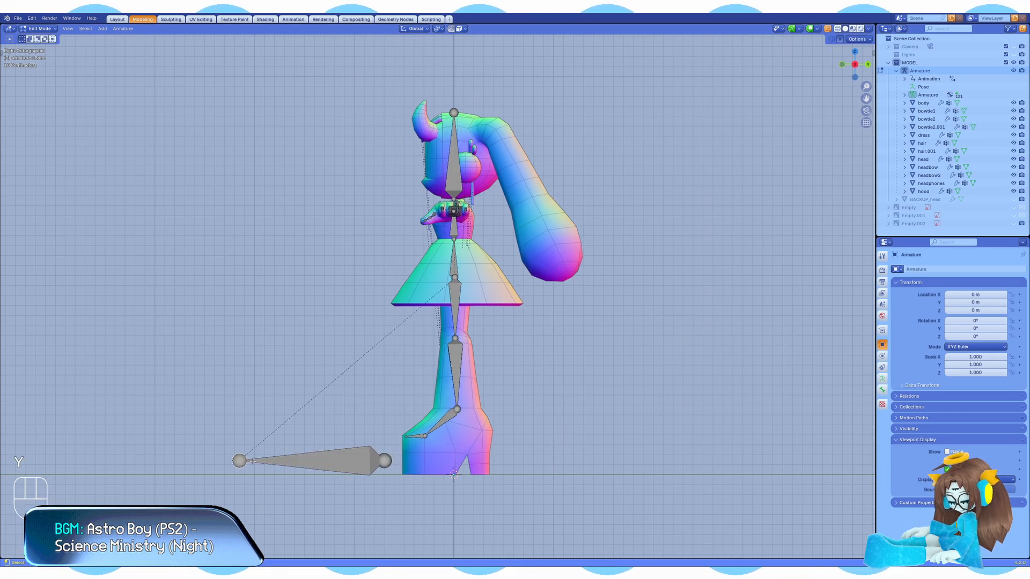
{"action": "key", "text": "KP_1"}
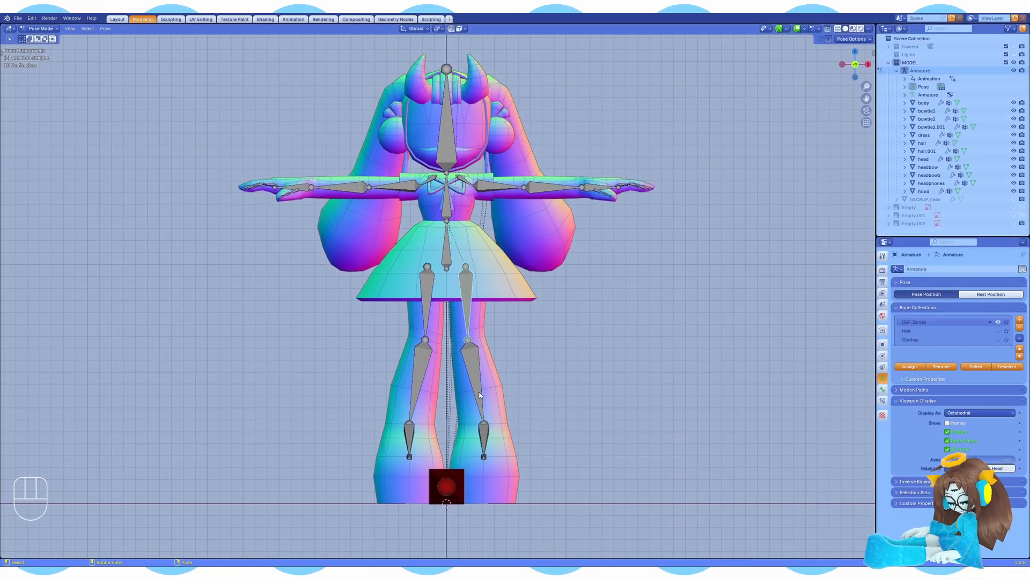
Step: Save the file and add a bone collection named SYS_legs to the armature
{"action": "key", "text": "ctrl+s"}
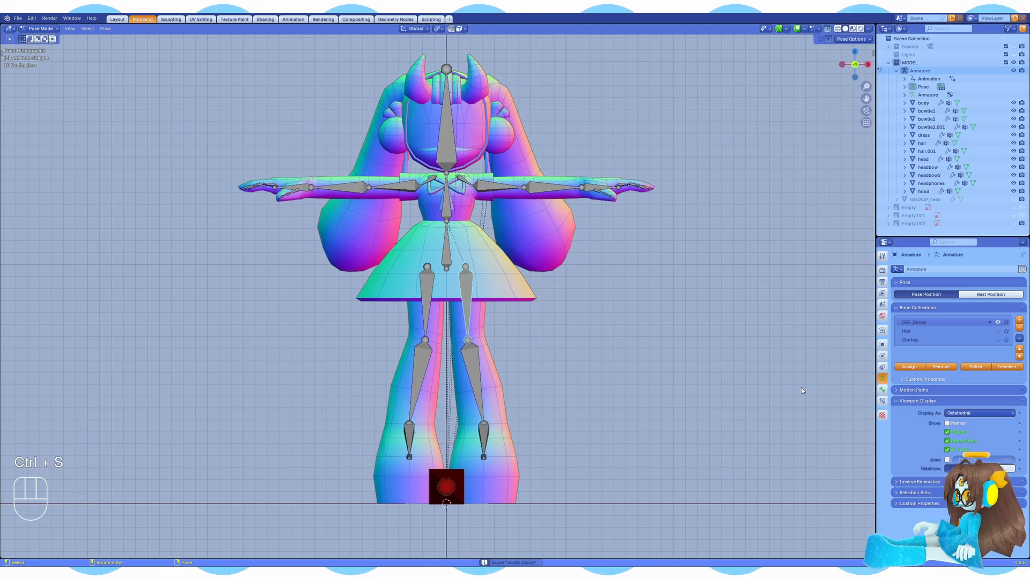
{"action": "left_click", "coordinate": [1020, 320]}
{"action": "double_click", "coordinate": [917, 331]}
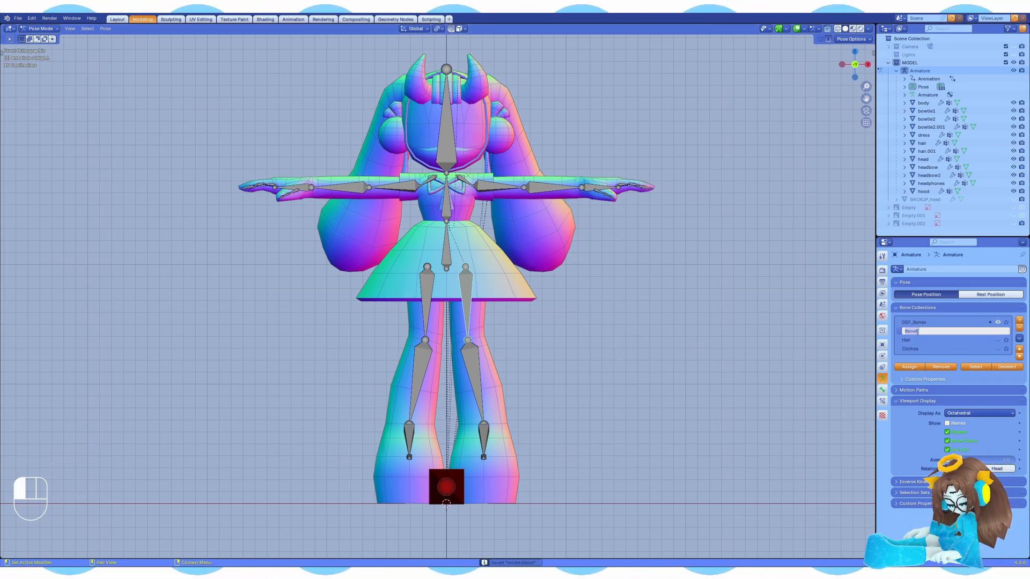
{"action": "type", "text": "SYS_le"}
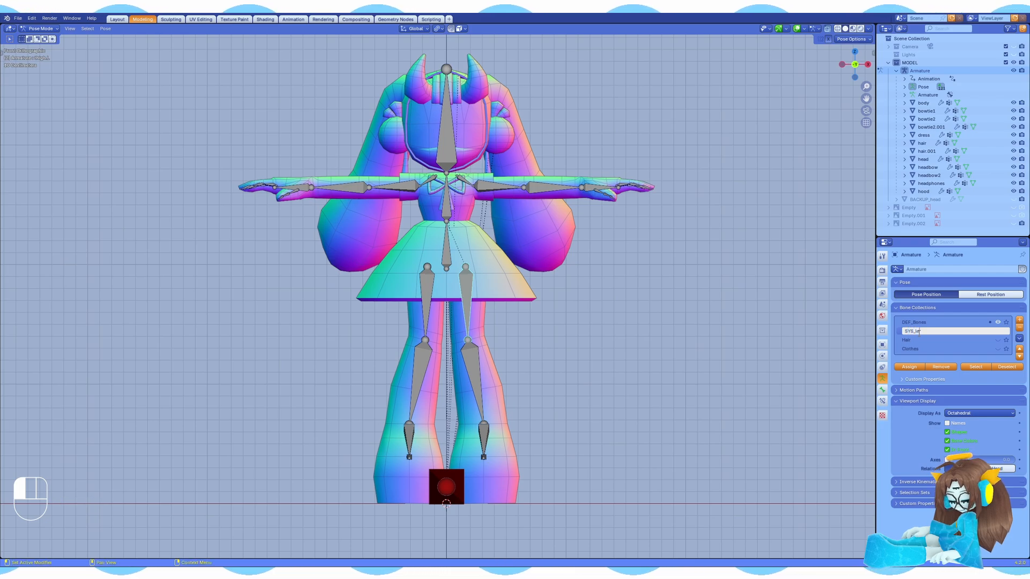
{"action": "type", "text": "gs"}
{"action": "key", "text": "Return"}
Step: Add two more bone collections named FK_legs and IK_legs
{"action": "left_click", "coordinate": [1019, 320]}
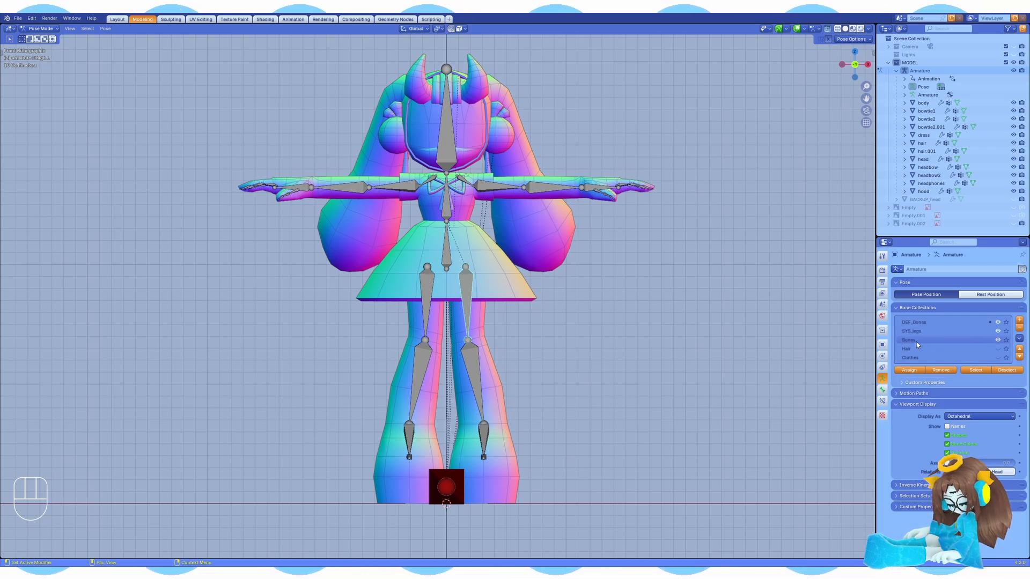
{"action": "double_click", "coordinate": [916, 340]}
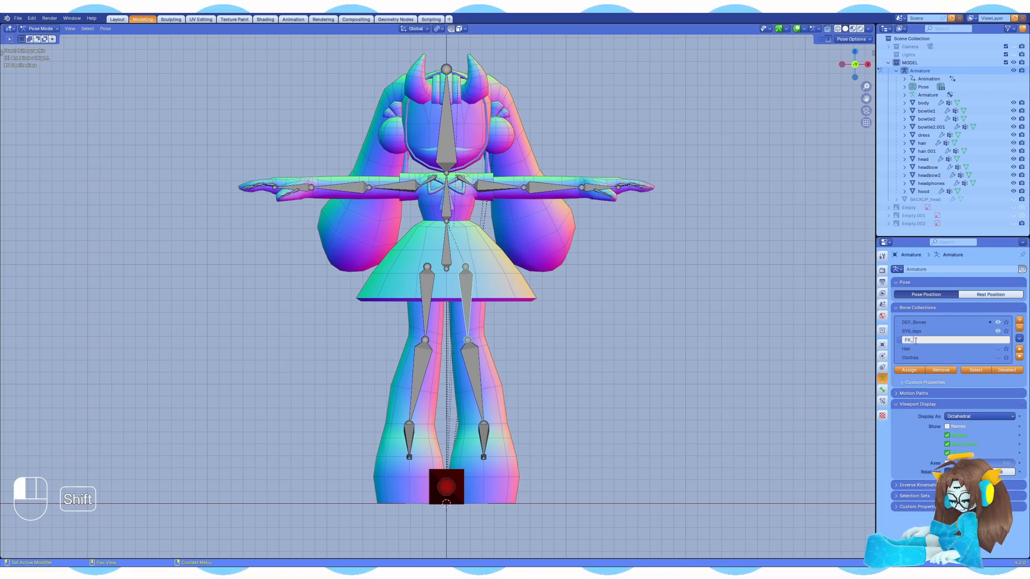
{"action": "type", "text": "FK_legs"}
{"action": "key", "text": "Return"}
{"action": "left_click", "coordinate": [1019, 319]}
{"action": "double_click", "coordinate": [912, 348]}
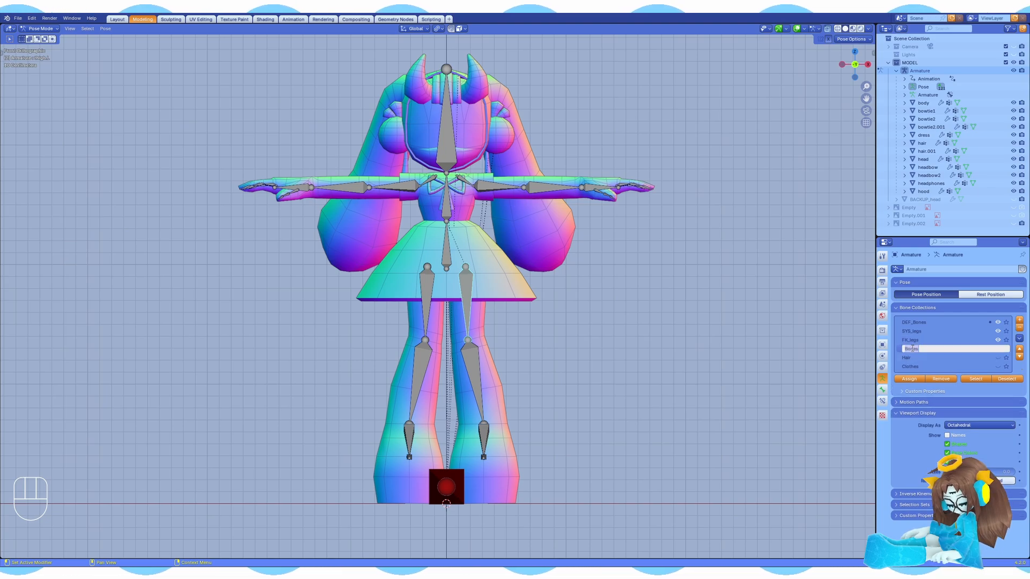
{"action": "type", "text": "IK_"}
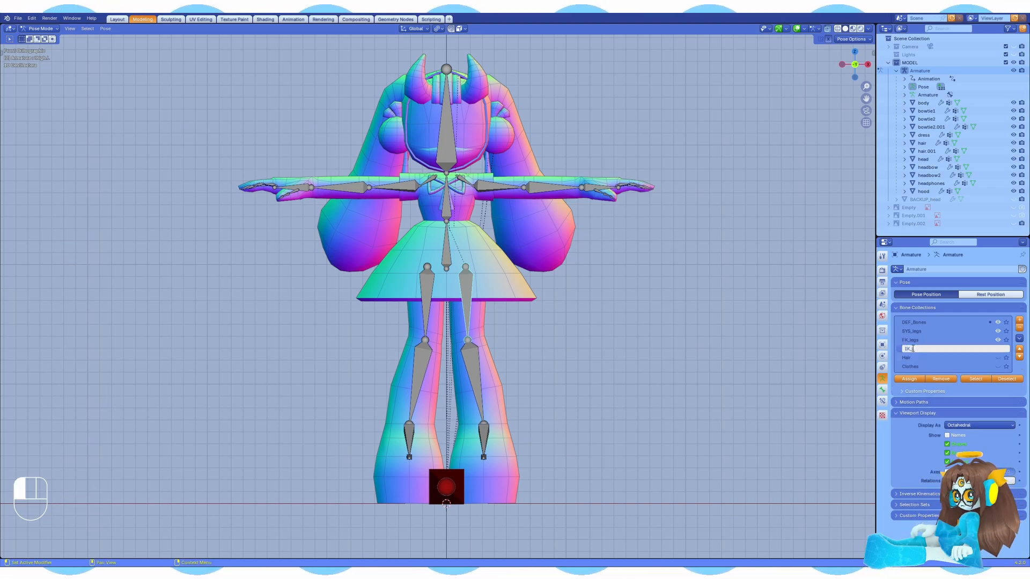
{"action": "type", "text": "legs"}
{"action": "key", "text": "Return"}
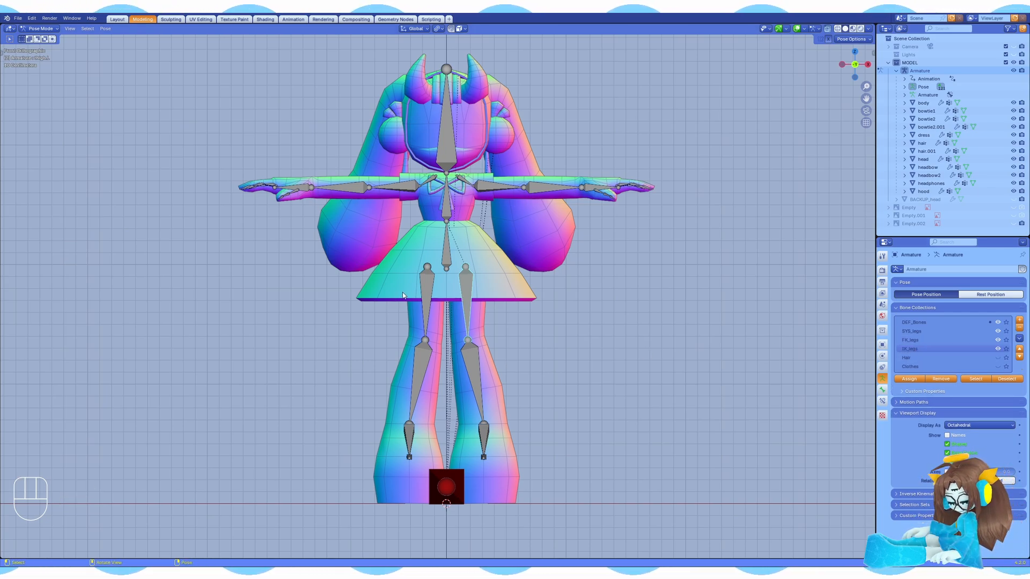
Step: Assign both legs' bones to the SYS_legs collection and remove them from DEF_Bones
{"action": "left_click", "coordinate": [427, 299]}
{"action": "left_click", "coordinate": [465, 306], "text": "shift"}
{"action": "key", "text": "g"}
{"action": "key", "text": "g"}
{"action": "left_click", "coordinate": [931, 334]}
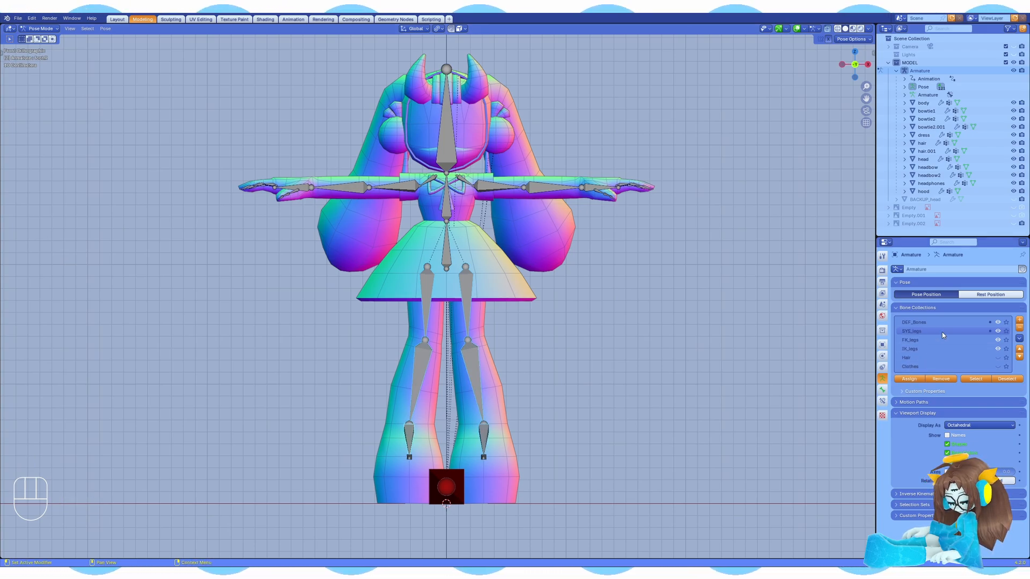
{"action": "left_click", "coordinate": [926, 323]}
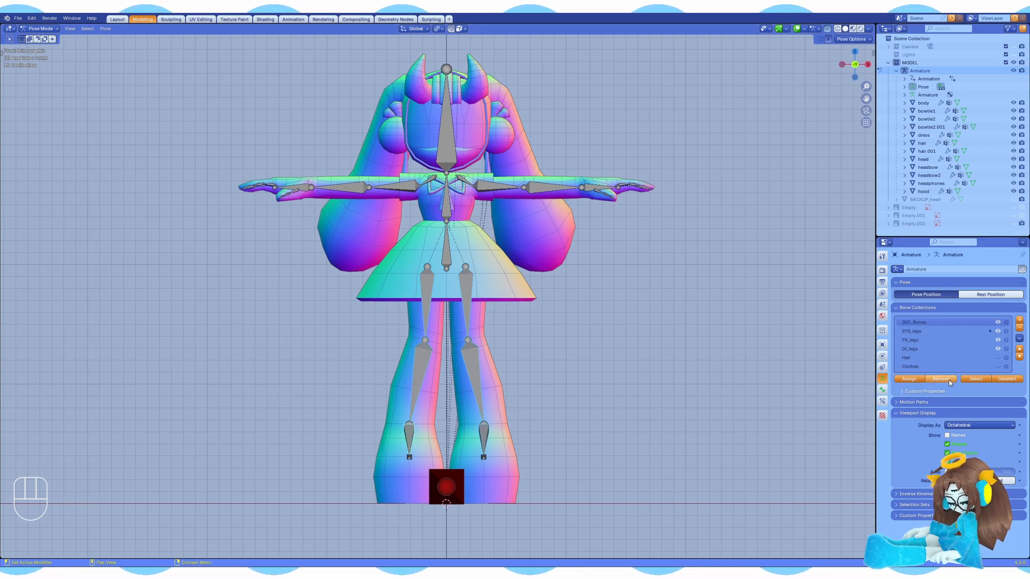
{"action": "left_click", "coordinate": [935, 333]}
Step: Switch the armature to Edit Mode and duplicate both legs' bones in place
{"action": "left_click", "coordinate": [48, 48]}
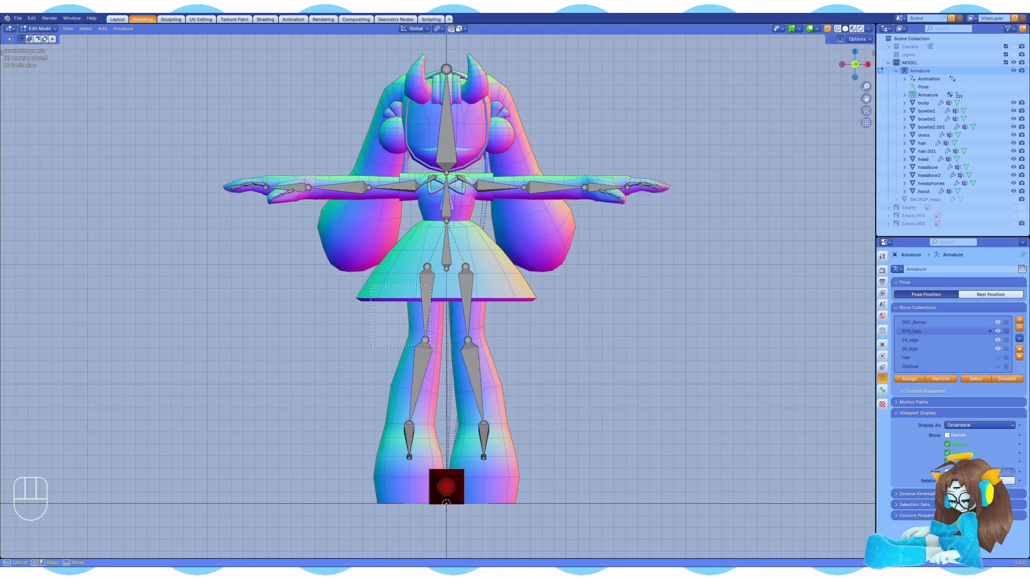
{"action": "left_click", "coordinate": [429, 282], "text": "shift"}
{"action": "left_click", "coordinate": [470, 290], "text": "shift"}
{"action": "key", "text": "shift+d"}
{"action": "right_click", "coordinate": [533, 298]}
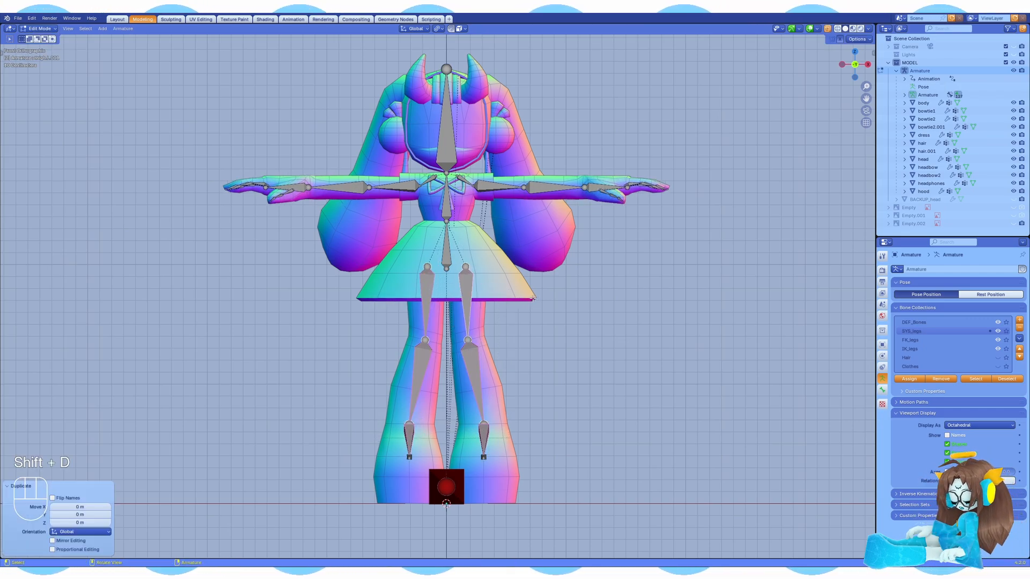
Step: Assign the duplicated leg bones to FK_legs, remove them from SYS_legs, and hide the FK_legs collection
{"action": "left_click", "coordinate": [915, 340]}
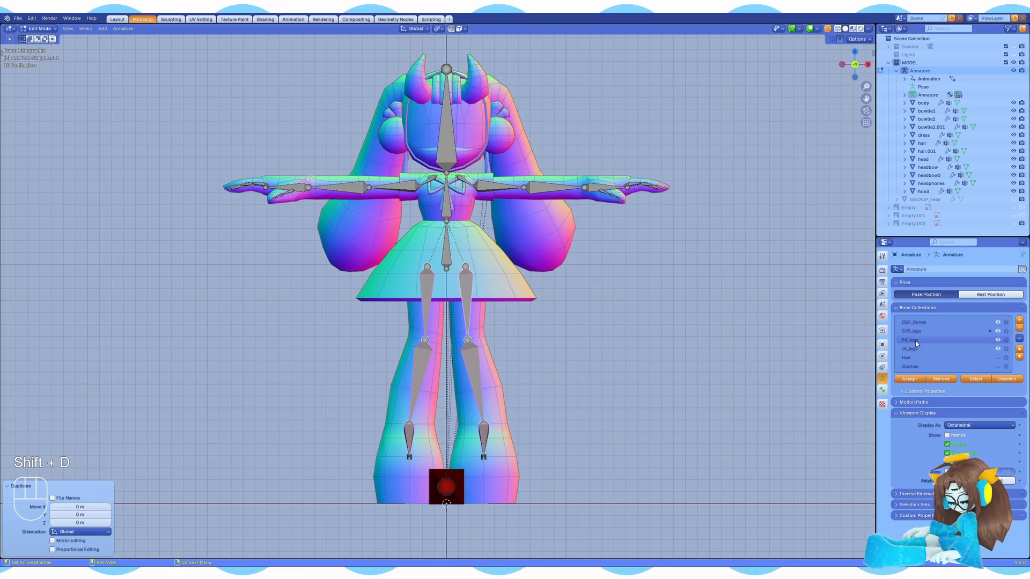
{"action": "left_click", "coordinate": [912, 379]}
{"action": "left_click", "coordinate": [957, 331]}
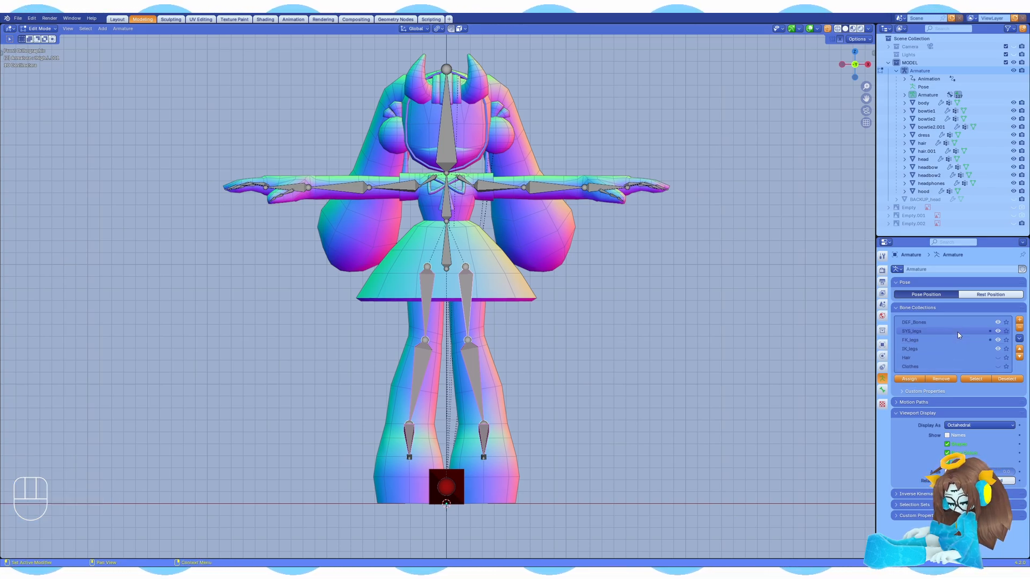
{"action": "left_click", "coordinate": [946, 379]}
{"action": "left_click", "coordinate": [998, 340]}
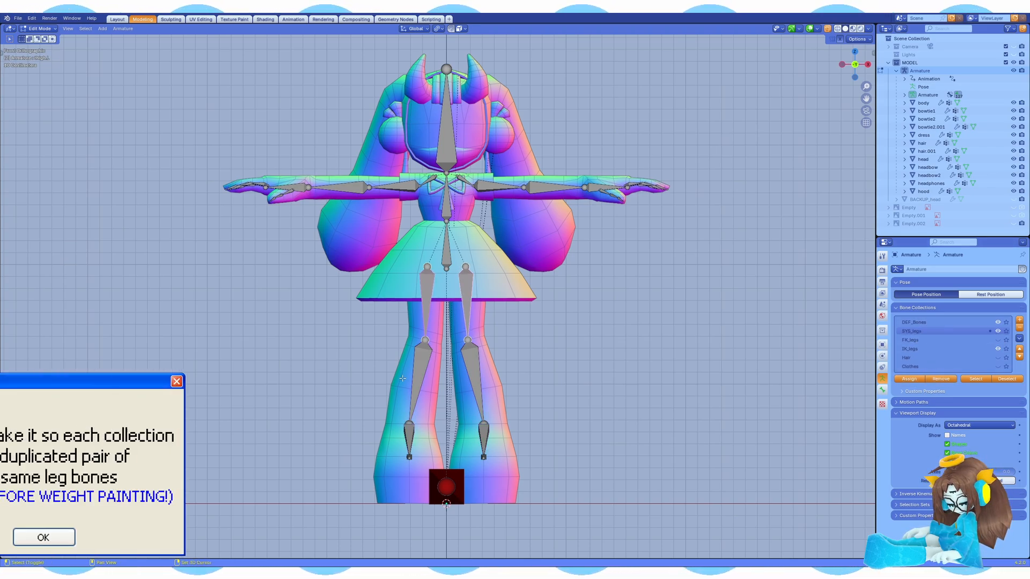
Step: Duplicate the SYS_legs bones in place again, move the duplicates to the IK_legs collection, and hide that collection
{"action": "left_click", "coordinate": [485, 424], "text": "shift"}
{"action": "key", "text": "shift+d"}
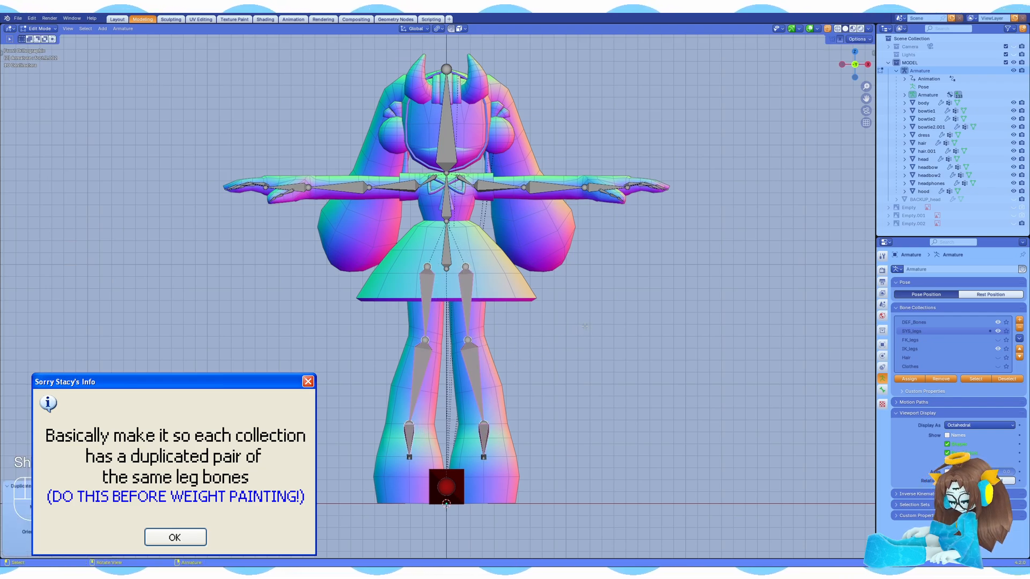
{"action": "left_click", "coordinate": [926, 350]}
{"action": "left_click", "coordinate": [913, 379]}
{"action": "left_click", "coordinate": [922, 331]}
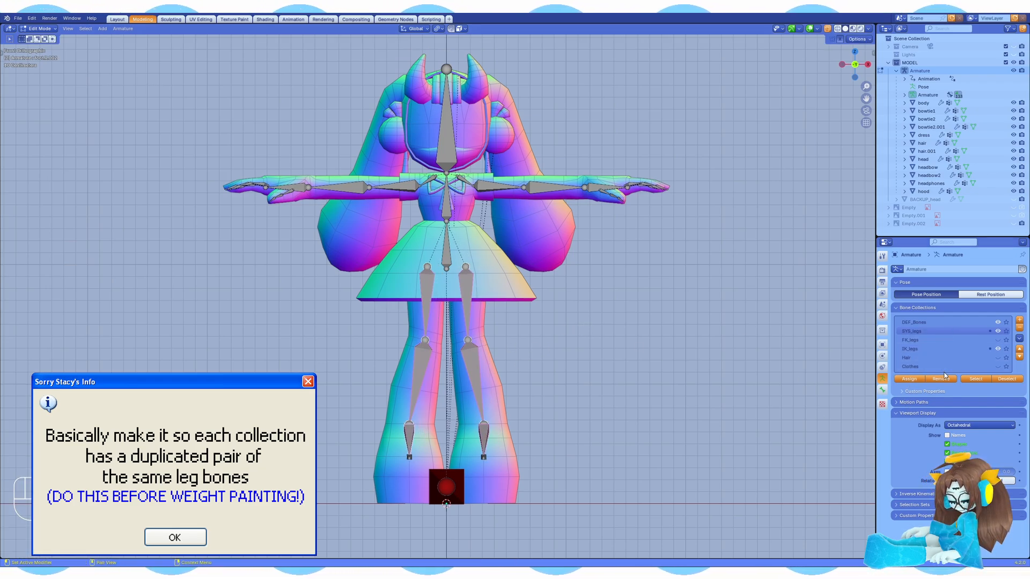
{"action": "left_click", "coordinate": [943, 379]}
{"action": "left_click", "coordinate": [997, 348]}
Step: Switch the armature to Pose Mode and test-rotate the thigh.L bone with its bone properties shown
{"action": "key", "text": "ctrl+Tab"}
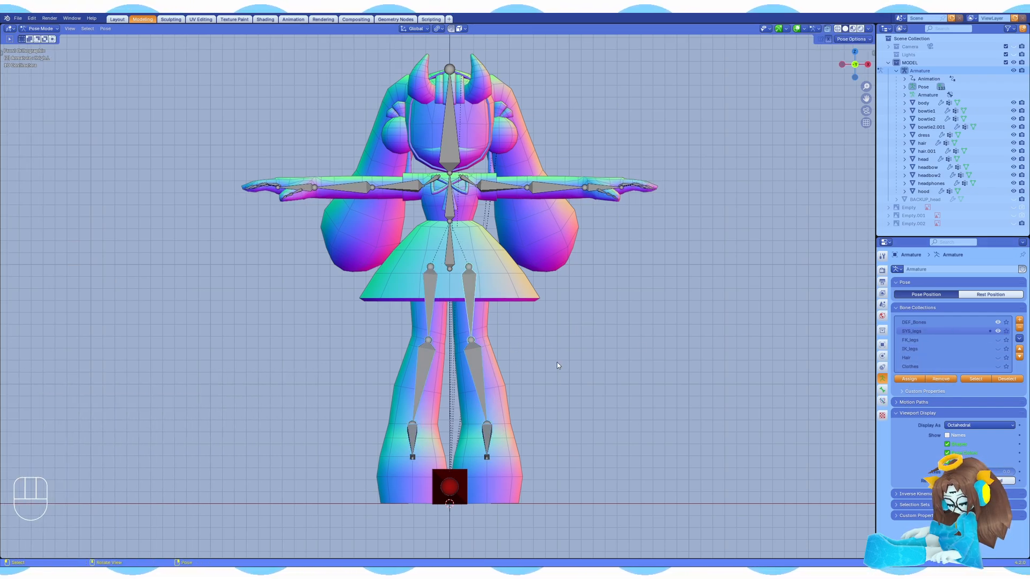
{"action": "left_click", "coordinate": [882, 393]}
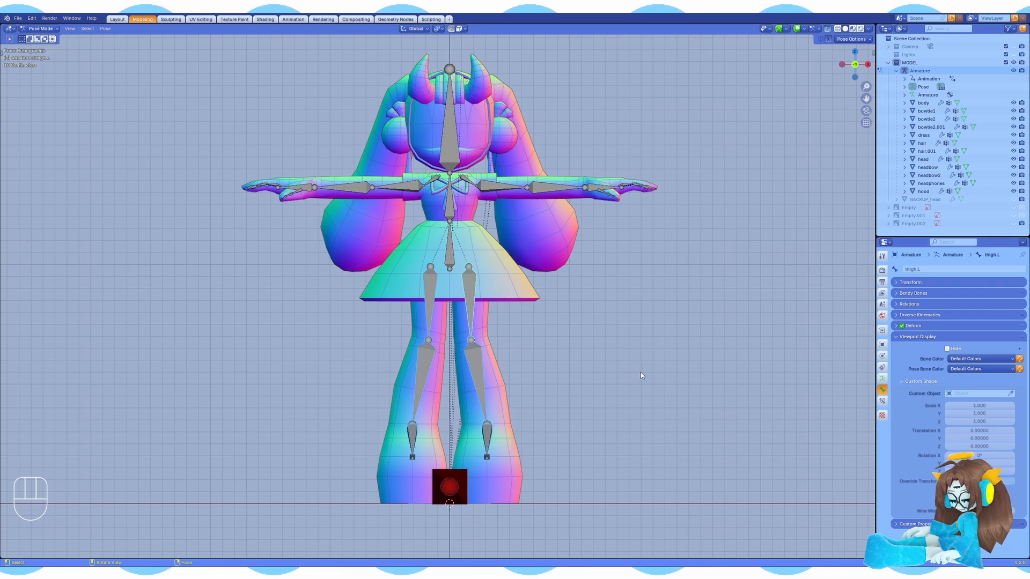
{"action": "key", "text": "r"}
{"action": "right_click", "coordinate": [714, 316]}
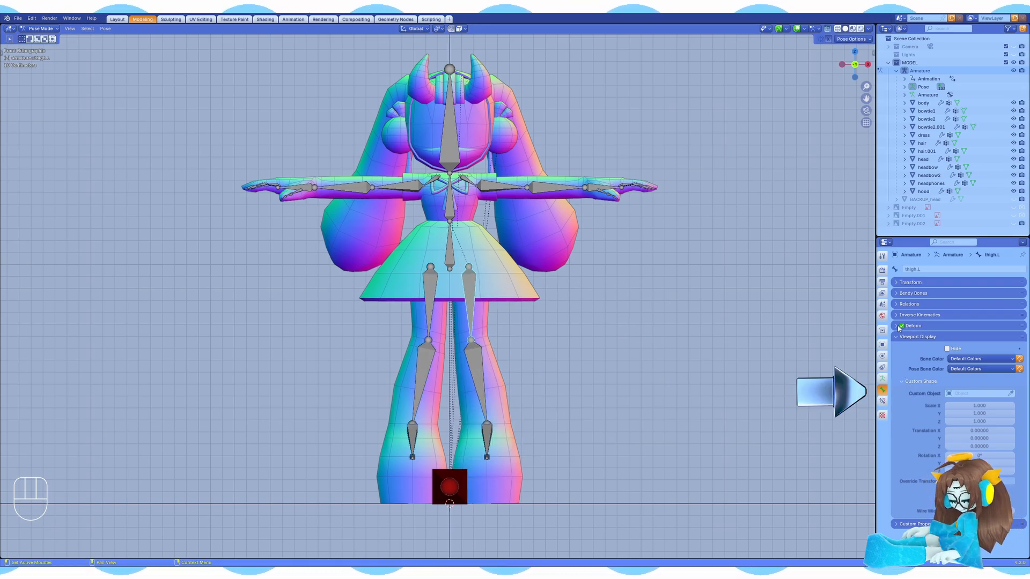
Step: Hide SYS_legs, show FK_legs, and turn off Deform for the FK leg bones
{"action": "left_click", "coordinate": [882, 378]}
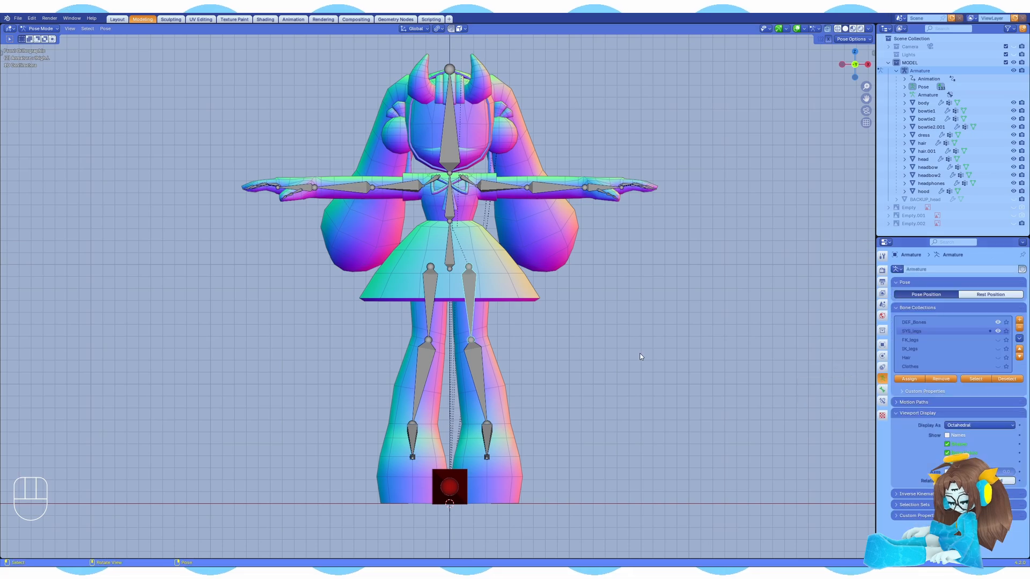
{"action": "left_click", "coordinate": [997, 331]}
{"action": "left_click", "coordinate": [998, 340]}
{"action": "left_click", "coordinate": [882, 390]}
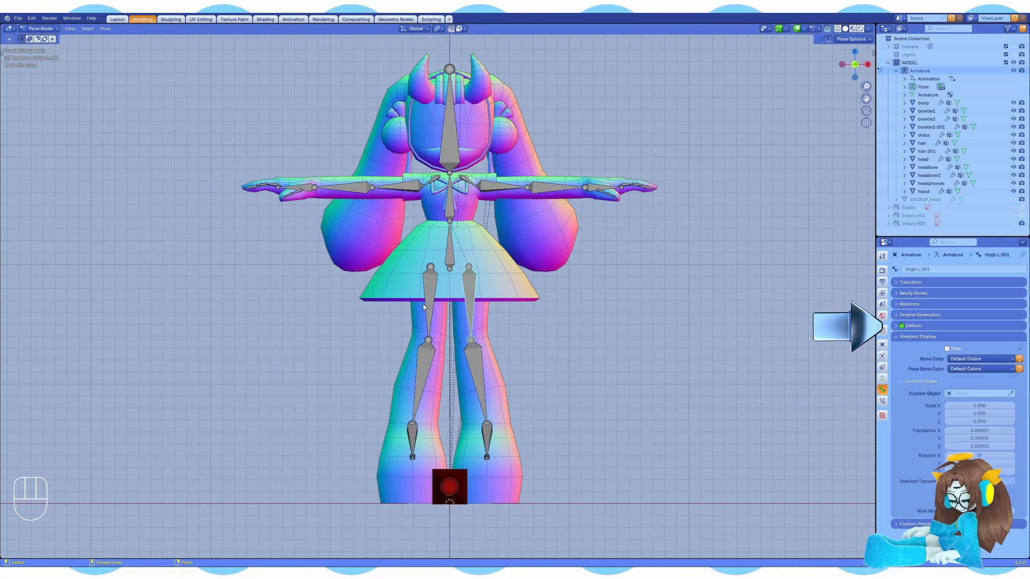
{"action": "left_click", "coordinate": [423, 387], "text": "shift"}
{"action": "left_click", "coordinate": [483, 424], "text": "shift"}
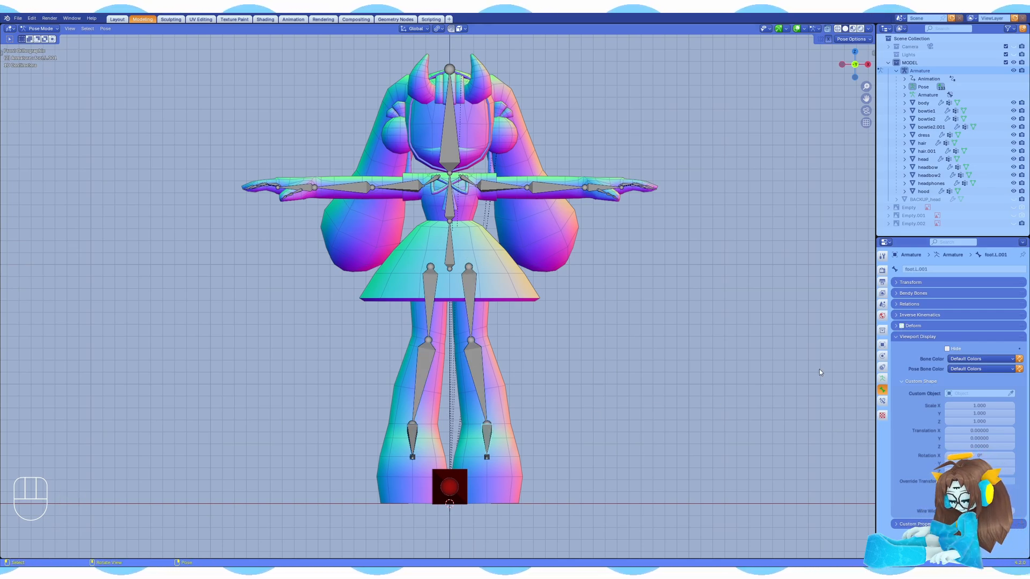
Step: Hide FK_legs, show IK_legs, select all its leg bones, and turn off Deform for them
{"action": "left_click", "coordinate": [882, 379]}
{"action": "left_click", "coordinate": [998, 340]}
{"action": "left_click", "coordinate": [998, 349]}
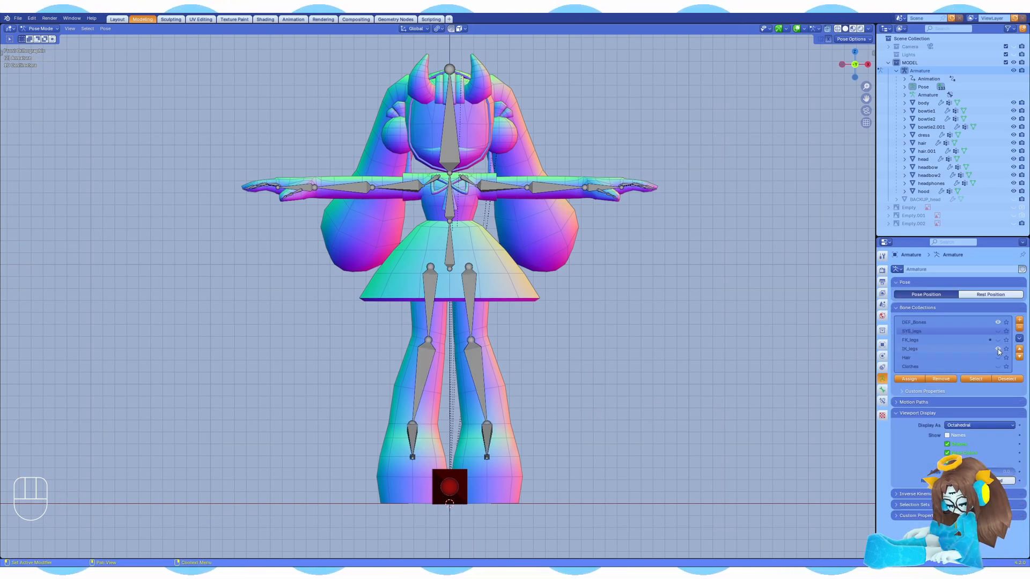
{"action": "left_click", "coordinate": [429, 307], "text": "shift"}
{"action": "left_click", "coordinate": [469, 314], "text": "shift"}
{"action": "left_click", "coordinate": [474, 369], "text": "shift"}
{"action": "left_click", "coordinate": [424, 378], "text": "shift"}
{"action": "left_click", "coordinate": [412, 433], "text": "shift"}
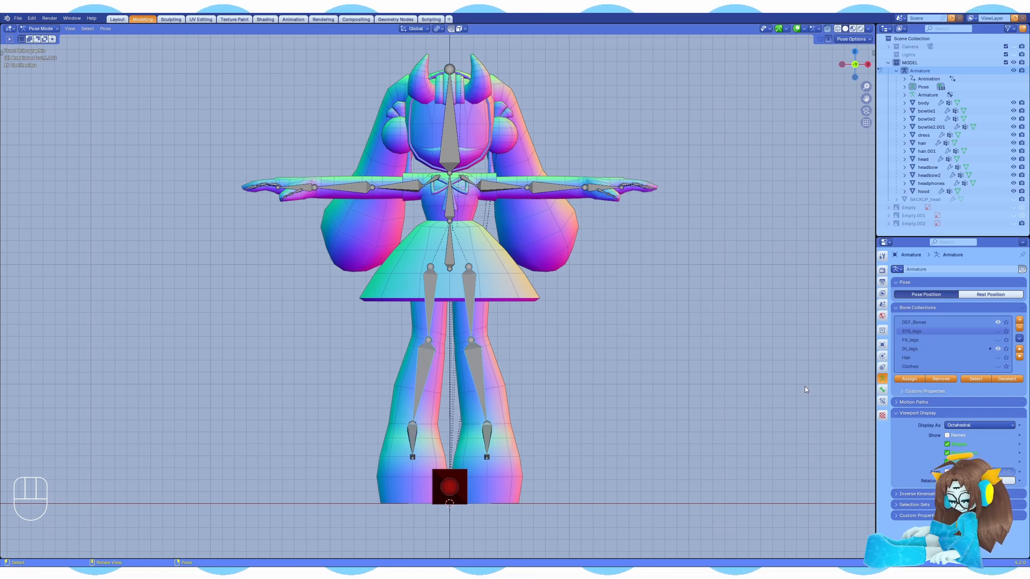
{"action": "left_click", "coordinate": [882, 390]}
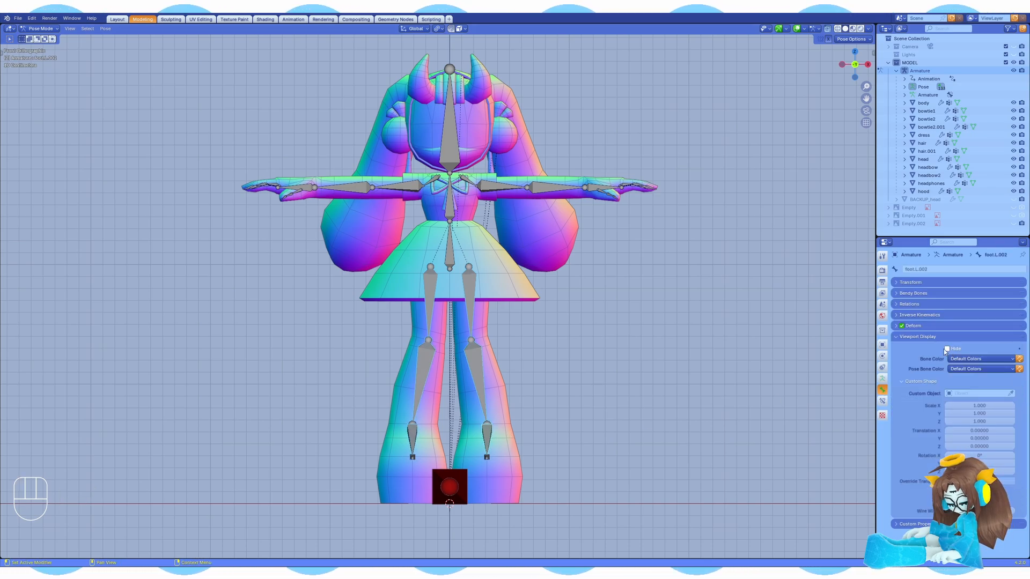
Step: Show only the FK_legs collection, select its leg bones, and set their bone color to 04 - Theme Color Set
{"action": "left_click", "coordinate": [882, 379]}
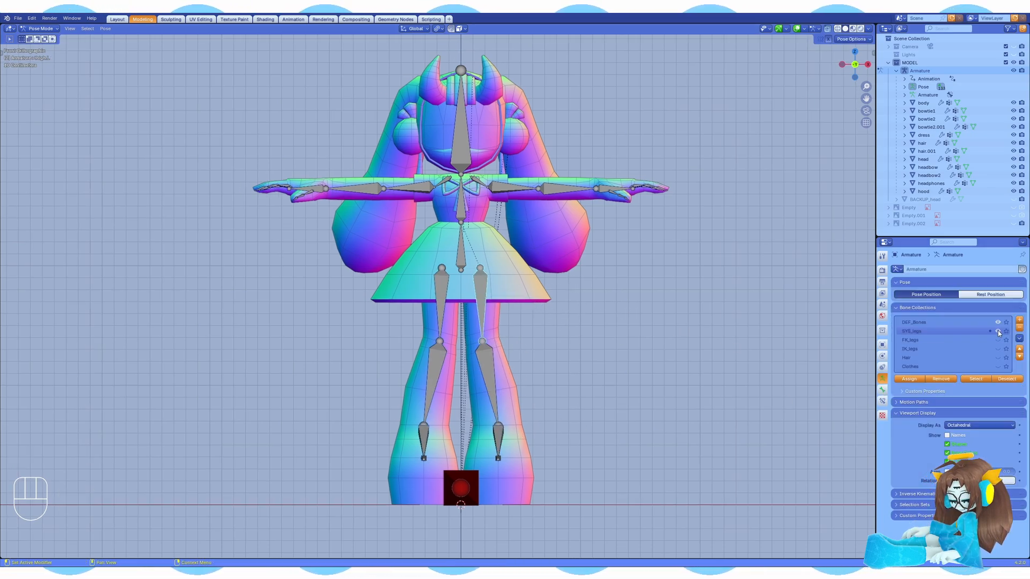
{"action": "left_click", "coordinate": [998, 348]}
{"action": "left_click", "coordinate": [998, 339]}
{"action": "left_click", "coordinate": [482, 298], "text": "shift"}
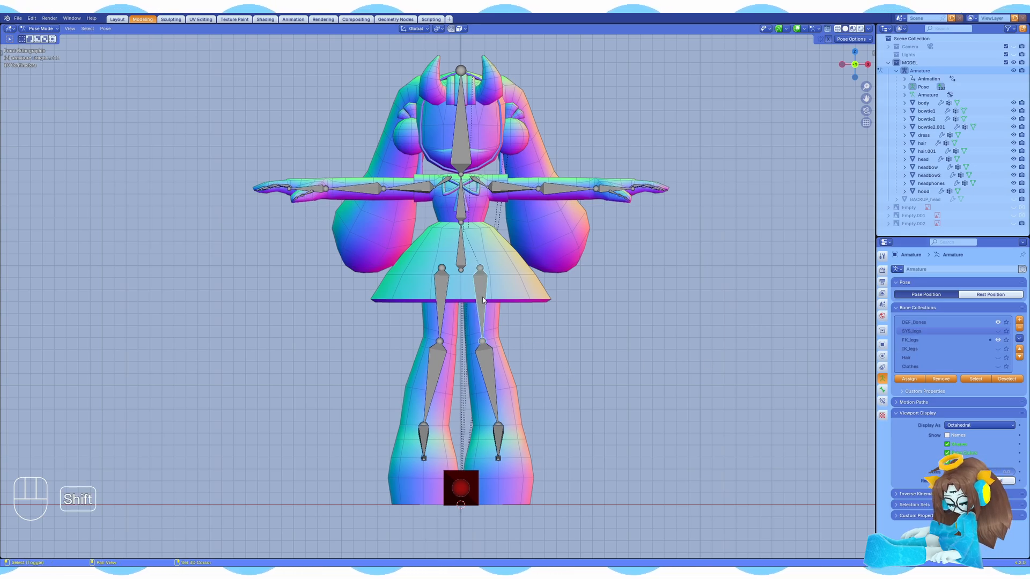
{"action": "left_click", "coordinate": [442, 309], "text": "shift"}
{"action": "left_click", "coordinate": [436, 363], "text": "shift"}
{"action": "left_click", "coordinate": [425, 439], "text": "shift"}
{"action": "left_click", "coordinate": [503, 447], "text": "shift"}
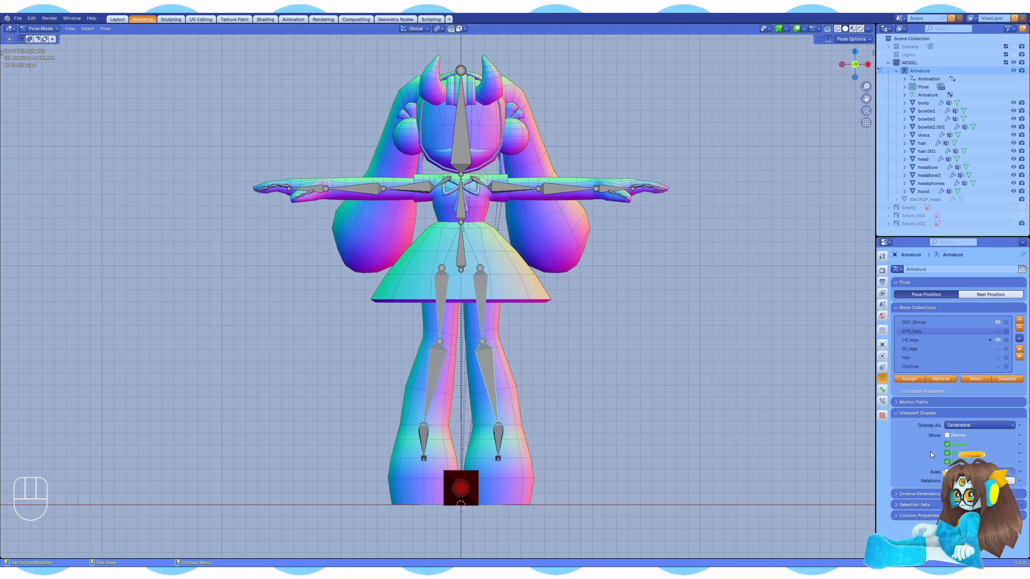
{"action": "left_click", "coordinate": [883, 400]}
{"action": "left_click", "coordinate": [882, 390]}
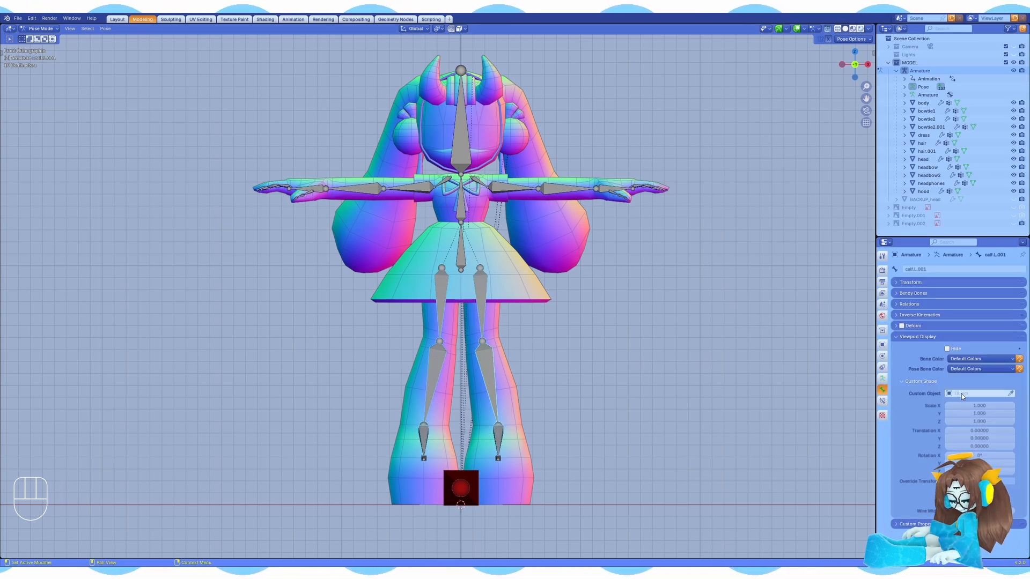
{"action": "left_click", "coordinate": [968, 362]}
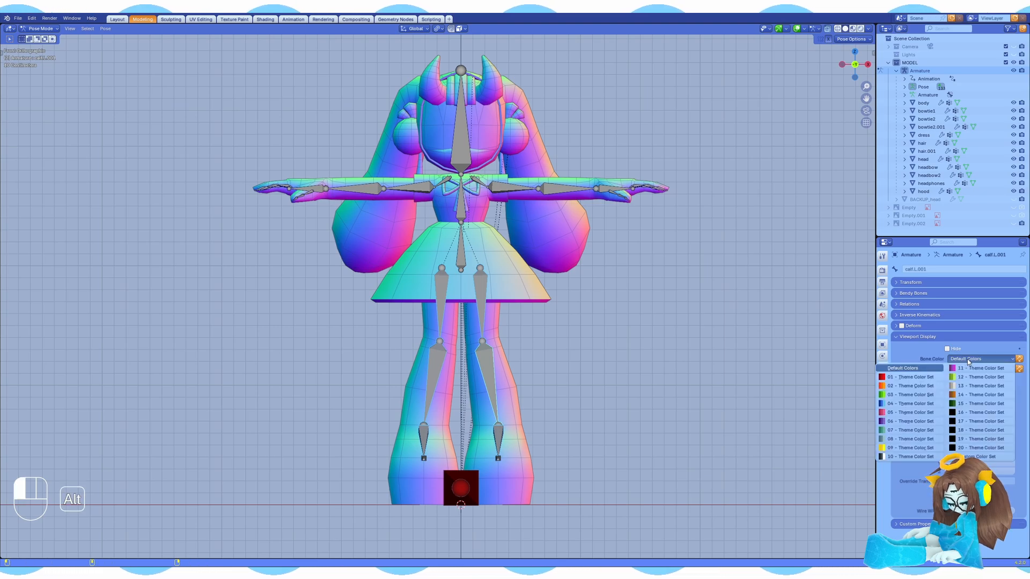
{"action": "left_click", "coordinate": [906, 405]}
Step: Set the IK leg bones' color to 09 - Theme Color Set and make SYS_legs, FK_legs and IK_legs all visible
{"action": "left_click", "coordinate": [981, 359]}
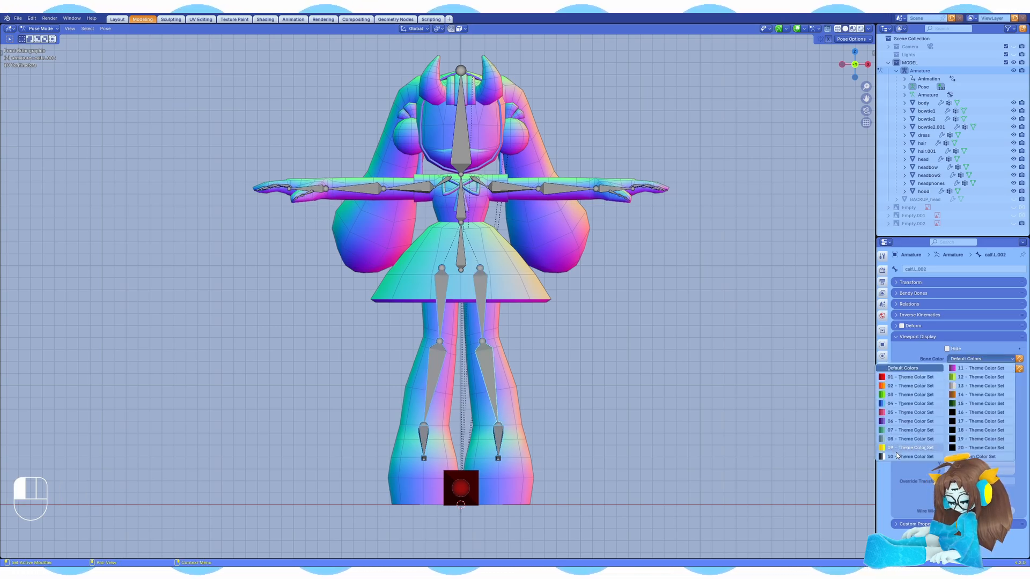
{"action": "left_click", "coordinate": [898, 453]}
{"action": "left_click", "coordinate": [884, 378]}
{"action": "left_click", "coordinate": [998, 348]}
{"action": "left_click", "coordinate": [998, 331]}
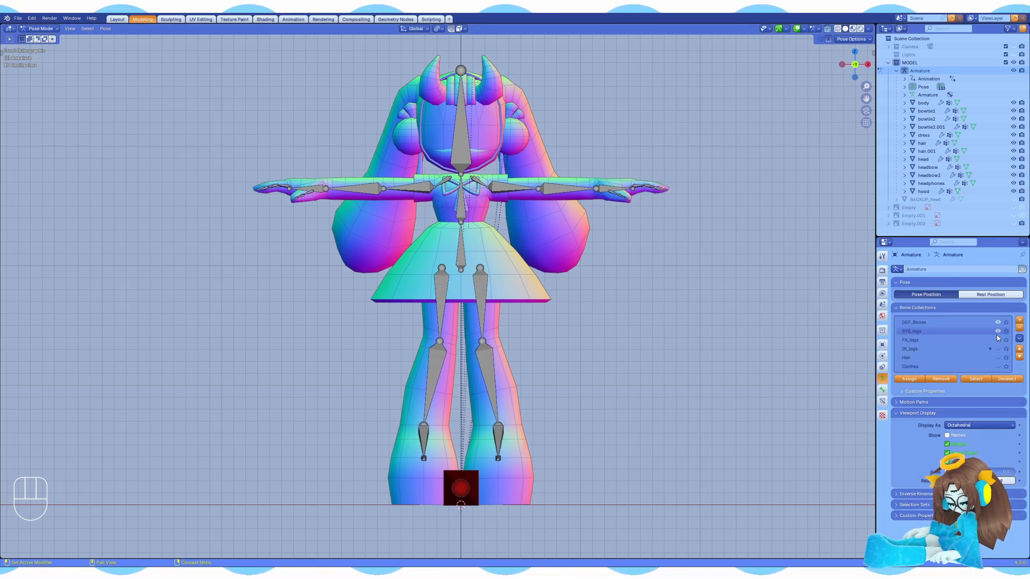
{"action": "left_click", "coordinate": [997, 340]}
Step: Rotate both blue FK thigh bones outward, away from the SYS leg bones
{"action": "left_click", "coordinate": [483, 311]}
{"action": "key", "text": "r"}
{"action": "left_click", "coordinate": [441, 311]}
{"action": "key", "text": "r"}
{"action": "left_click", "coordinate": [483, 311]}
{"action": "key", "text": "r"}
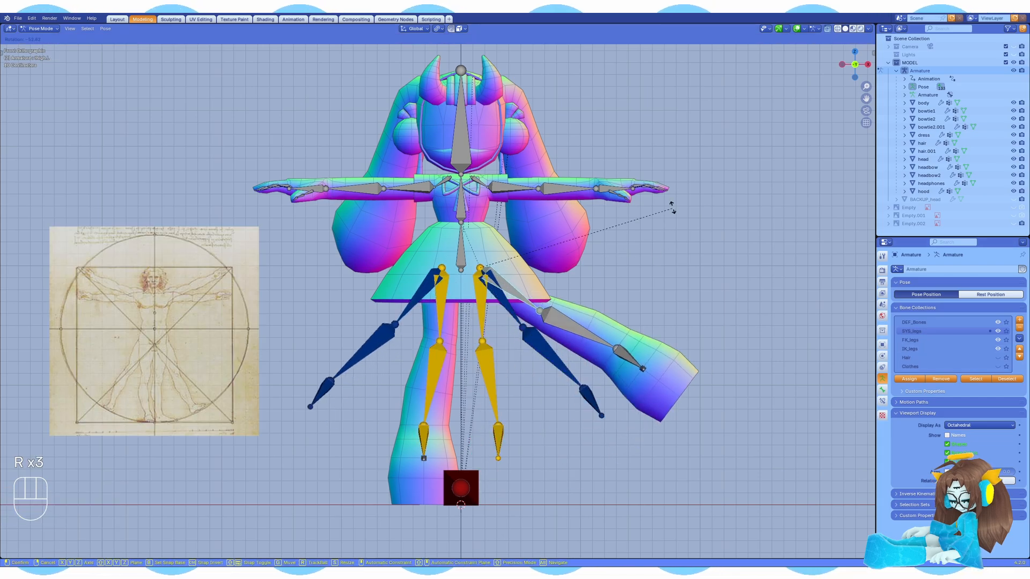
Step: Rotate both yellow IK thigh bones outward beyond the FK legs until nearly horizontal, and save the file
{"action": "left_click", "coordinate": [484, 311]}
{"action": "key", "text": "r"}
{"action": "left_click", "coordinate": [561, 283]}
{"action": "left_click", "coordinate": [441, 311]}
{"action": "key", "text": "r"}
{"action": "key", "text": "ctrl+s"}
{"action": "scroll", "coordinate": [531, 264], "scroll_direction": "down", "scroll_amount": 2}
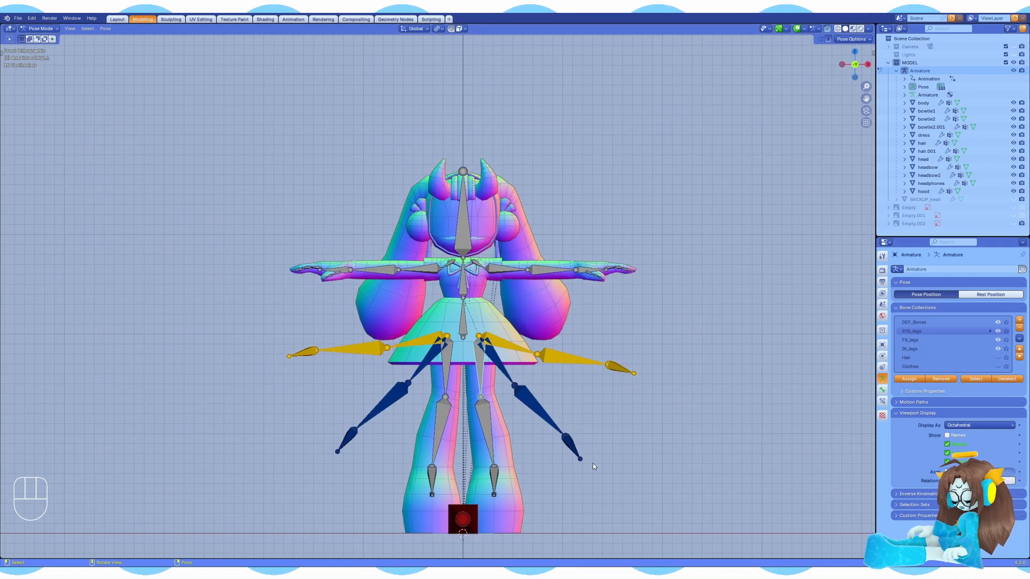
{"action": "middle_click_drag", "start_coordinate": [541, 319], "coordinate": [545, 332], "text": "shift"}
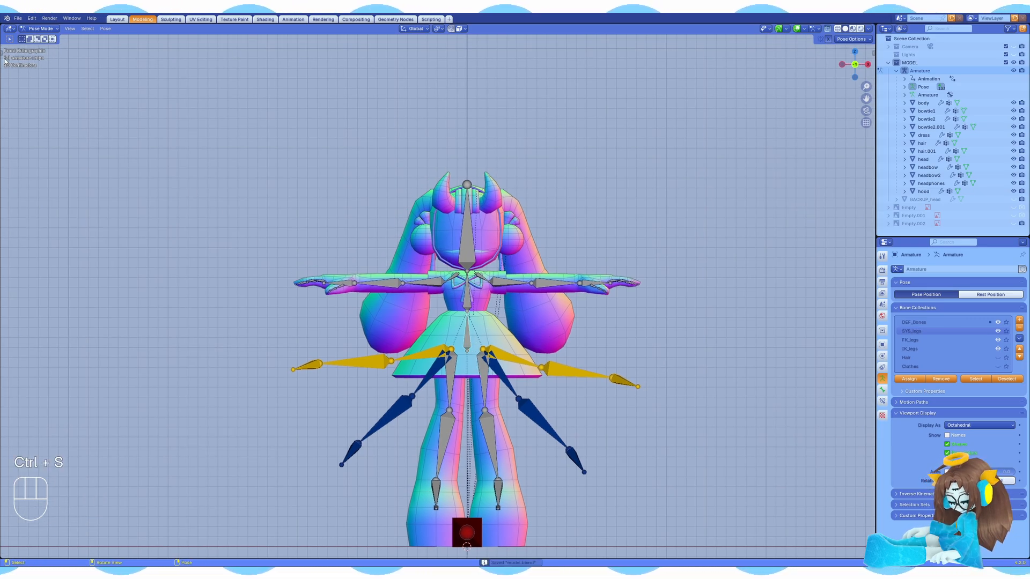
Step: In Edit Mode, duplicate the head bone, move the copy straight up above the head along Z, and clear its parent
{"action": "left_click", "coordinate": [40, 28]}
{"action": "left_click", "coordinate": [44, 47]}
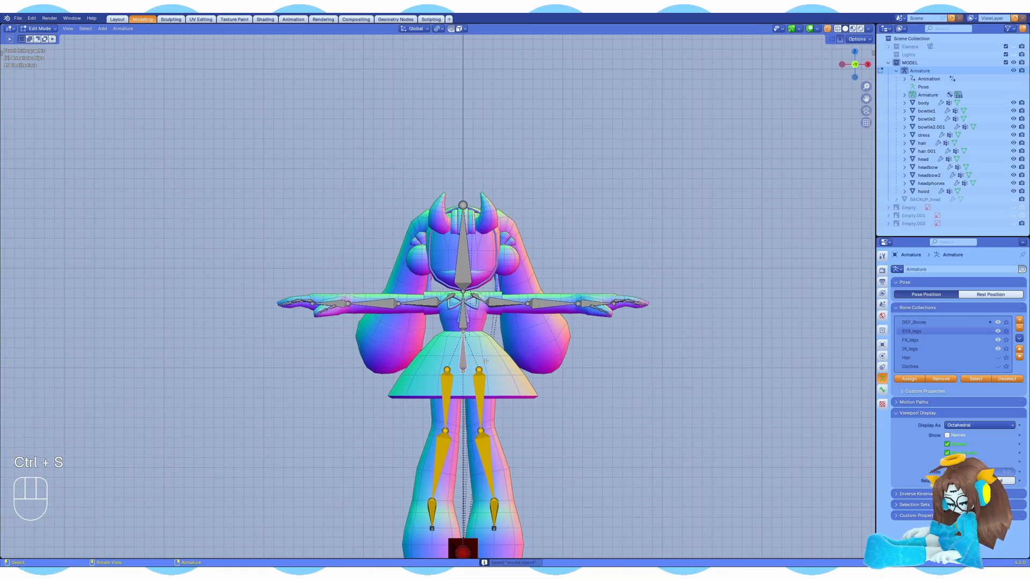
{"action": "middle_click_drag", "start_coordinate": [485, 361], "coordinate": [492, 300], "text": "shift"}
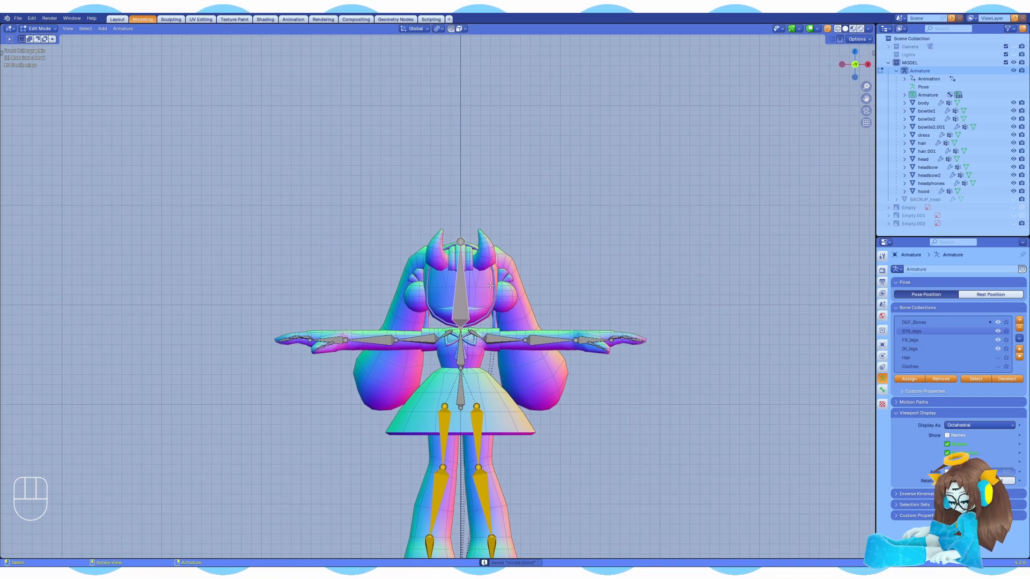
{"action": "key", "text": "shift+d"}
{"action": "key", "text": "z"}
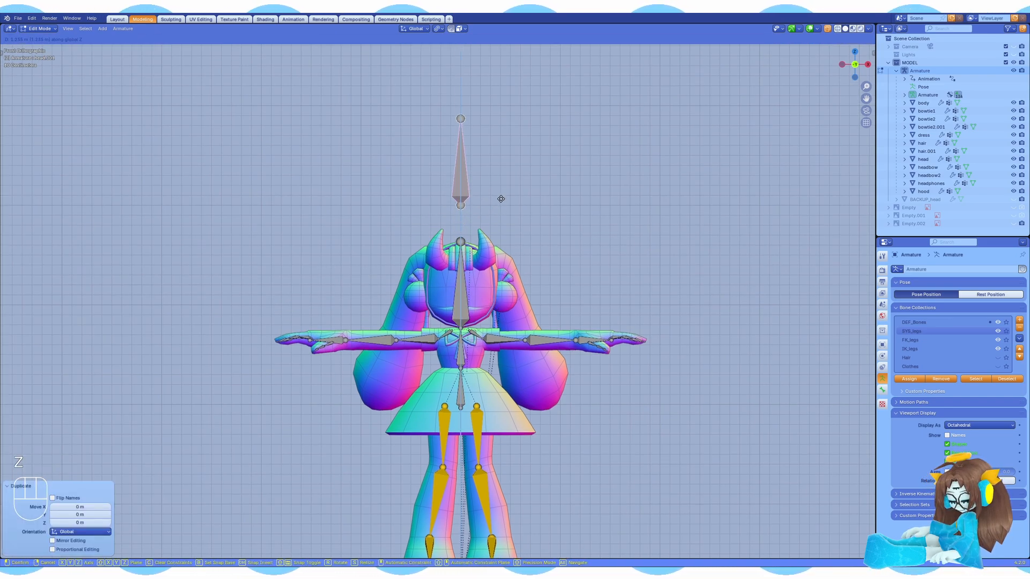
{"action": "left_click", "coordinate": [502, 194]}
{"action": "key", "text": "alt+p"}
{"action": "left_click", "coordinate": [499, 199]}
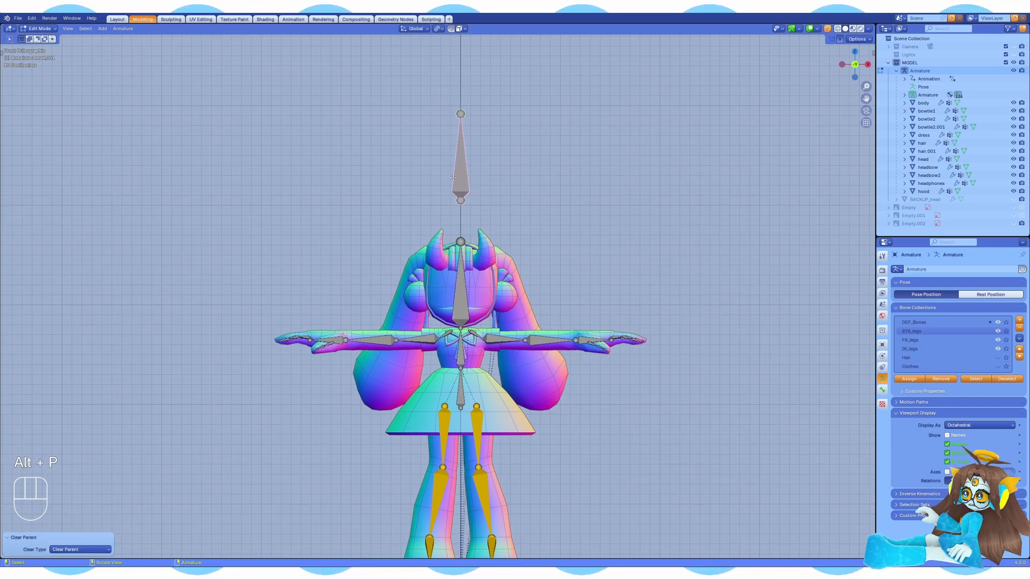
Step: Rename the bone above the head to SWITCH and parent it to the root bone with Keep Offset
{"action": "key", "text": "F2"}
{"action": "type", "text": "S"}
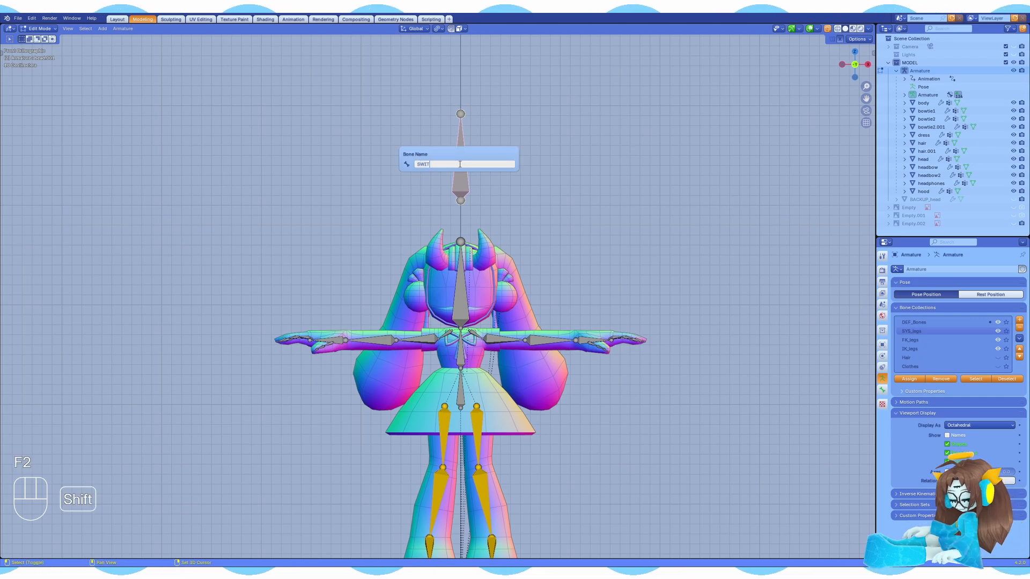
{"action": "type", "text": "WIT"}
{"action": "key", "text": "Return"}
{"action": "scroll", "coordinate": [489, 500], "scroll_direction": "down", "scroll_amount": 2}
{"action": "key", "text": "ctrl+p"}
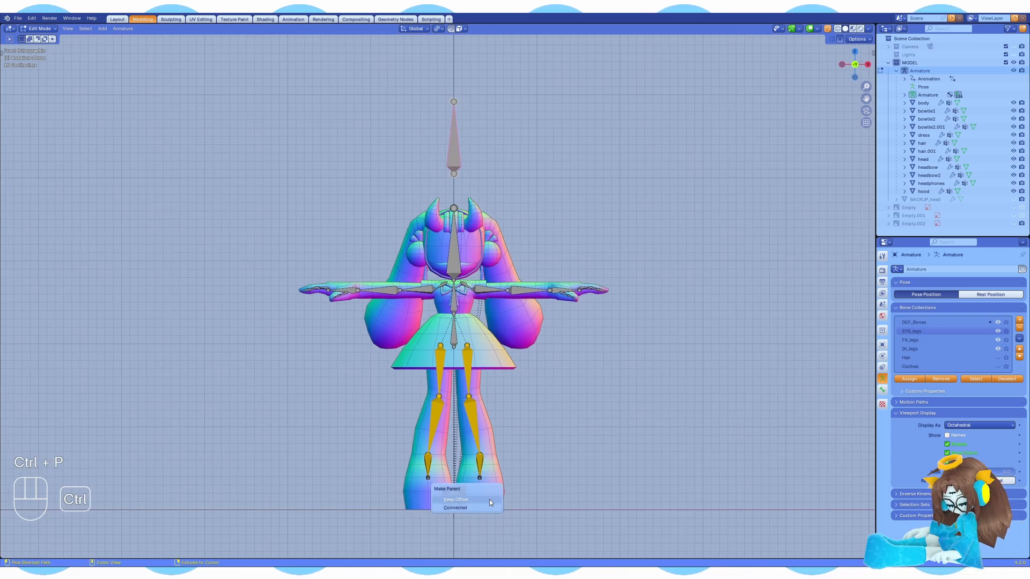
{"action": "left_click", "coordinate": [489, 500]}
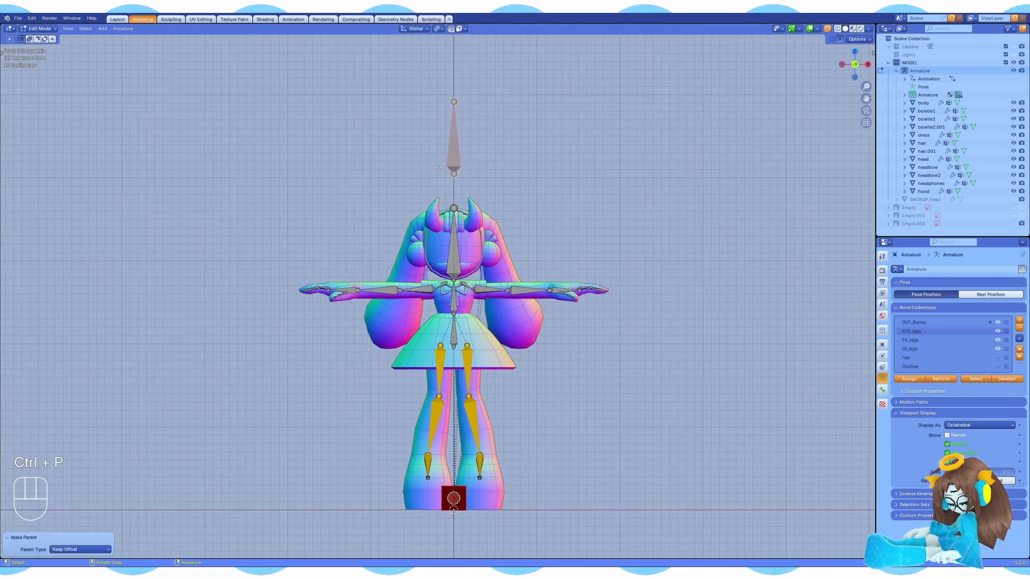
Step: Switch the armature to Pose Mode and test-move the SWITCH bone, cancelling the move
{"action": "left_click", "coordinate": [42, 31]}
{"action": "left_click", "coordinate": [47, 57]}
{"action": "key", "text": "g"}
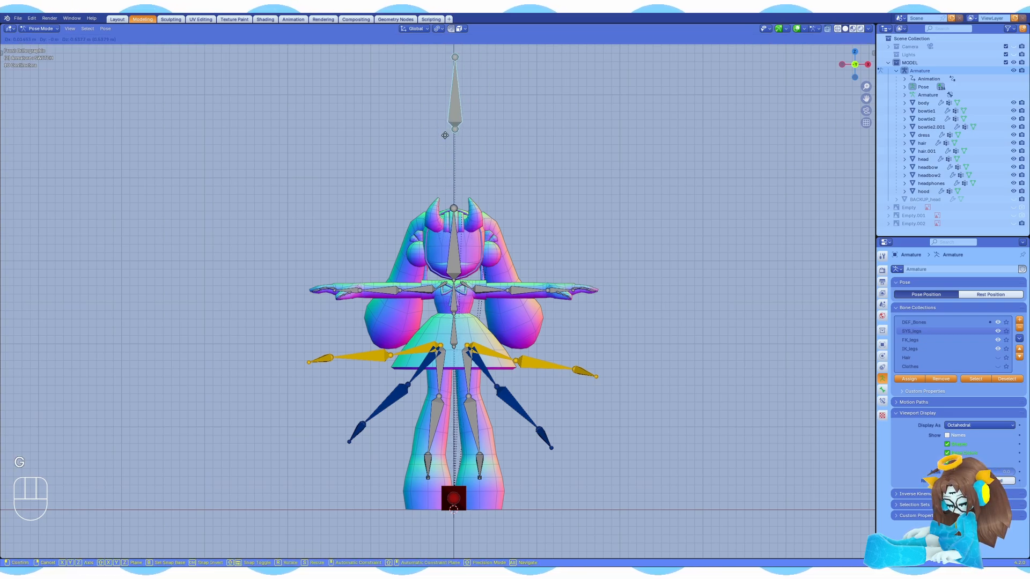
{"action": "key", "text": "Escape"}
Step: Add a Limit Location constraint to the SWITCH bone with all minimum and maximum axes and Affect Transform enabled
{"action": "left_click", "coordinate": [882, 400]}
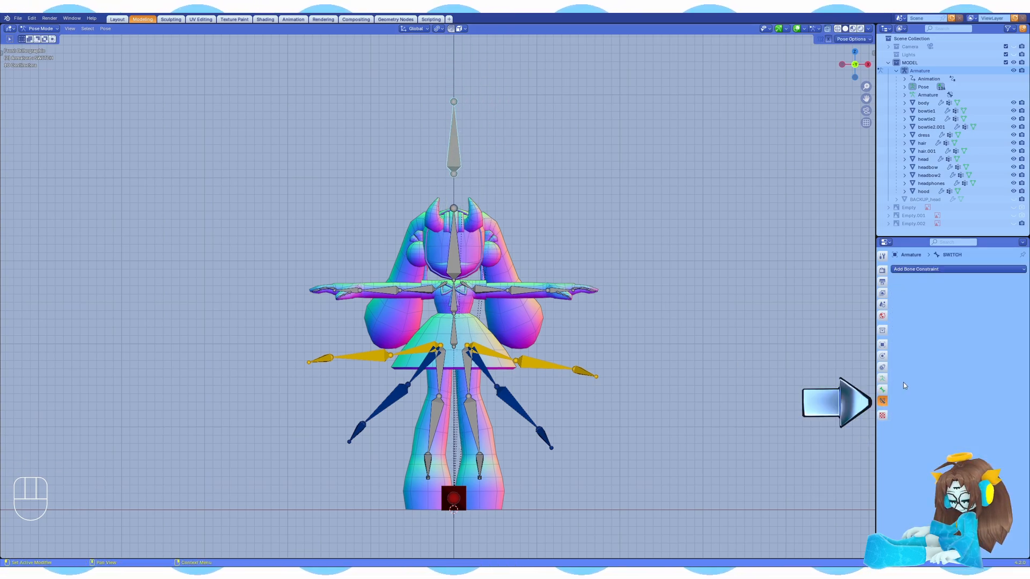
{"action": "left_click", "coordinate": [946, 269]}
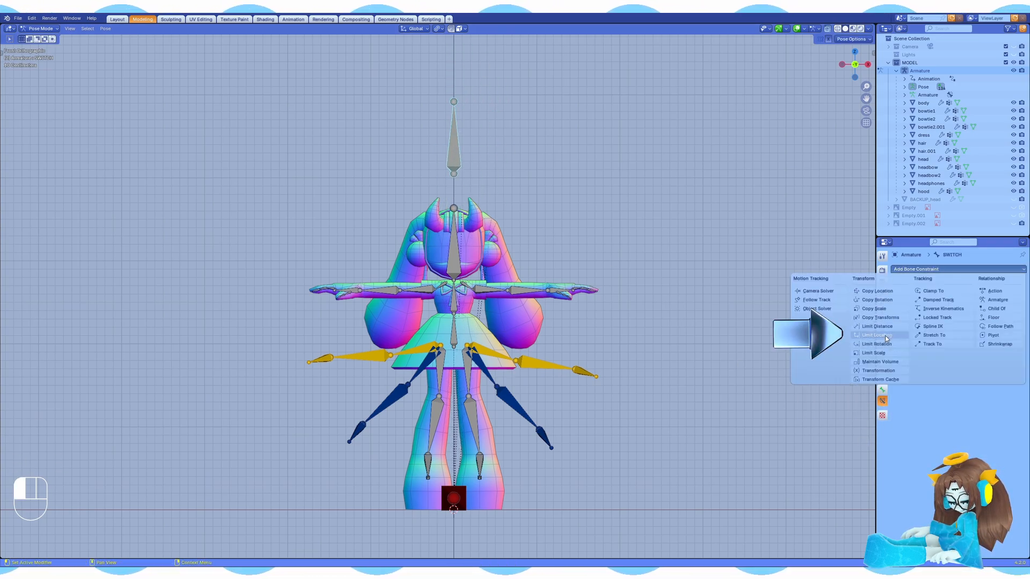
{"action": "left_click", "coordinate": [884, 335]}
{"action": "left_click", "coordinate": [946, 294]}
{"action": "left_click_drag", "start_coordinate": [804, 212], "coordinate": [799, 378]}
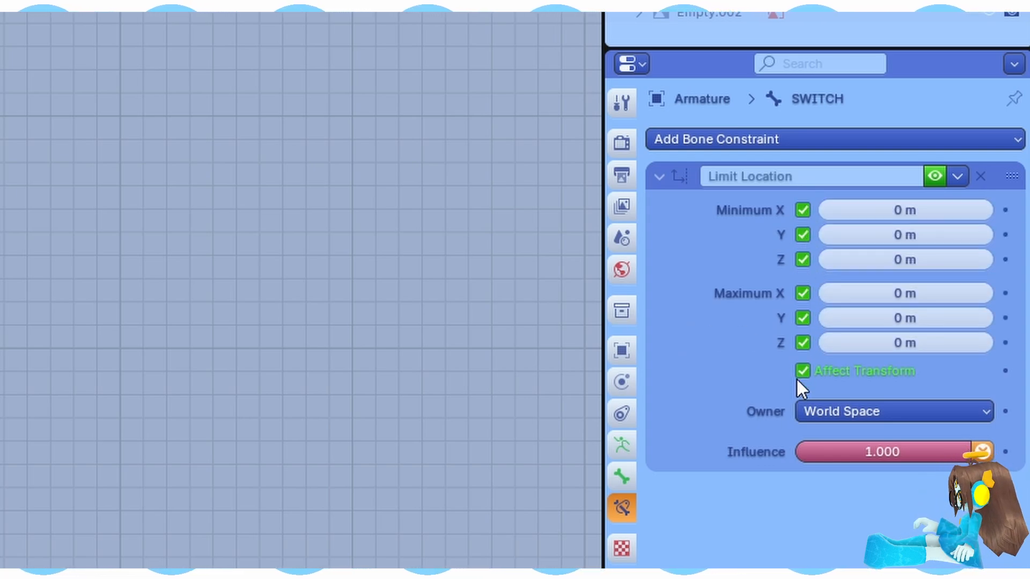
Step: Set the Limit Location constraint's owner to Local Space and its maximum Y to 1 m
{"action": "left_click", "coordinate": [815, 409]}
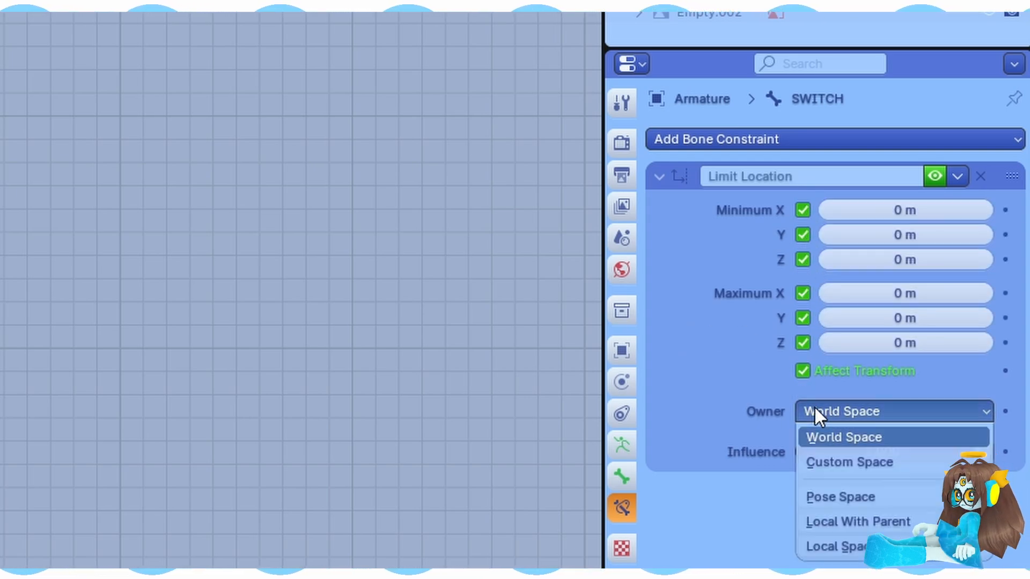
{"action": "left_click", "coordinate": [854, 545]}
{"action": "left_click", "coordinate": [865, 318]}
{"action": "type", "text": "1"}
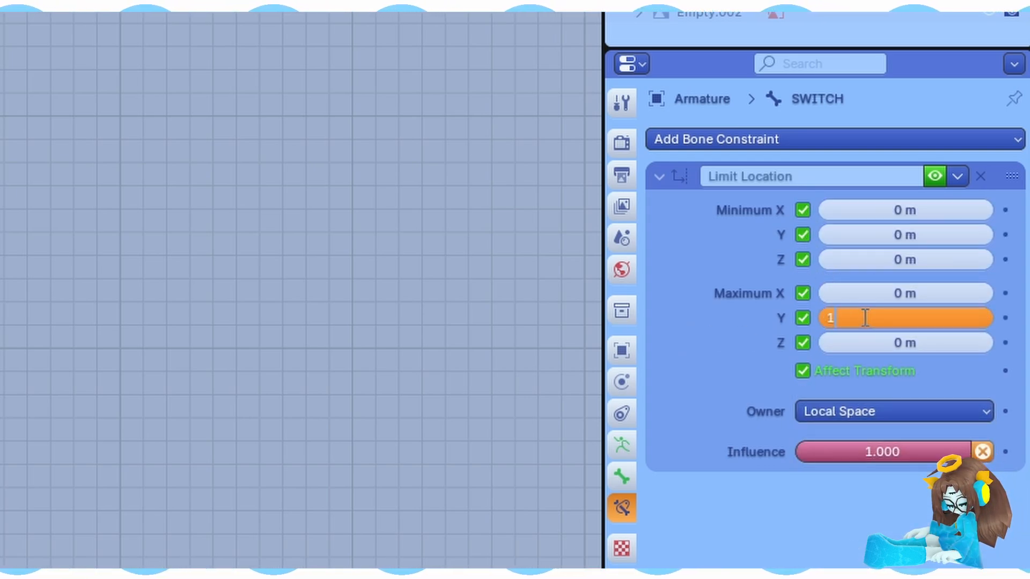
{"action": "key", "text": "Return"}
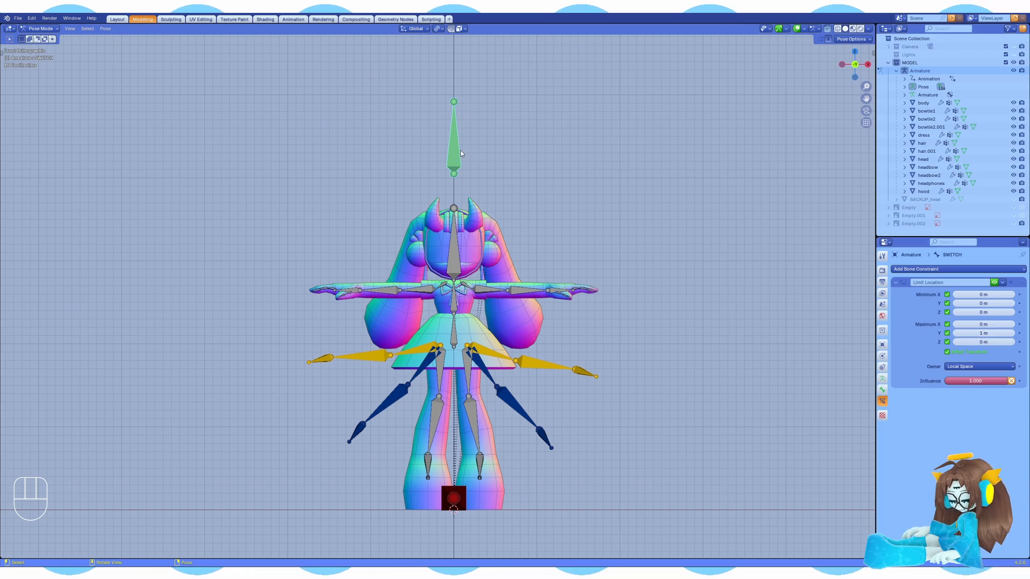
Step: Test-move the SWITCH bone to check its location limits, then cancel the move
{"action": "middle_click_drag", "start_coordinate": [461, 150], "coordinate": [460, 173], "text": "shift"}
{"action": "key", "text": "g"}
{"action": "right_click", "coordinate": [506, 81]}
{"action": "scroll", "coordinate": [505, 161], "scroll_direction": "down", "scroll_amount": 2}
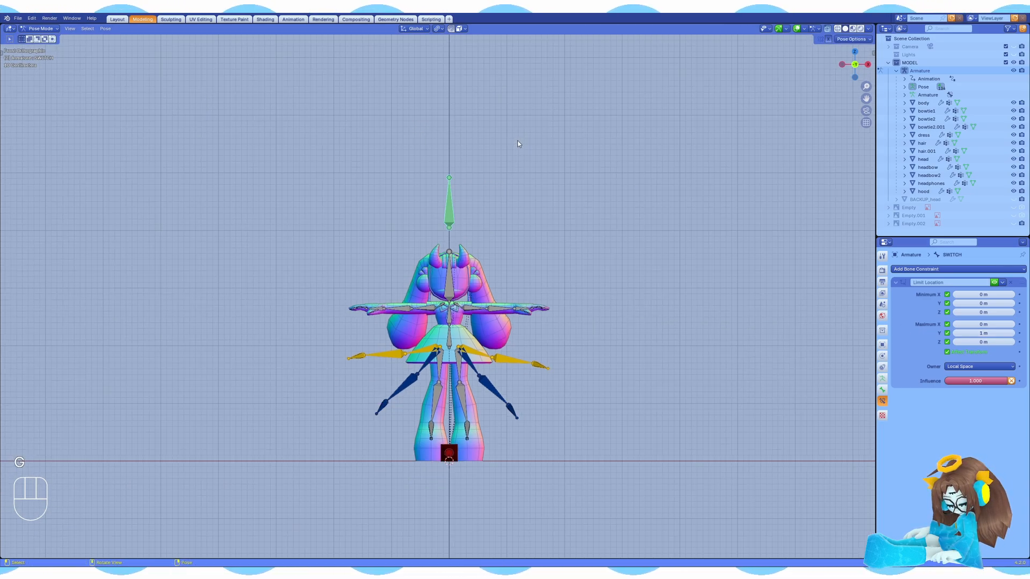
Step: Add a Copy Transforms constraint to thigh.L that follows the FK bone thigh.L.001
{"action": "scroll", "coordinate": [503, 419], "scroll_direction": "up", "scroll_amount": 4}
{"action": "left_click", "coordinate": [503, 431]}
{"action": "middle_click_drag", "start_coordinate": [503, 431], "coordinate": [499, 327], "text": "shift"}
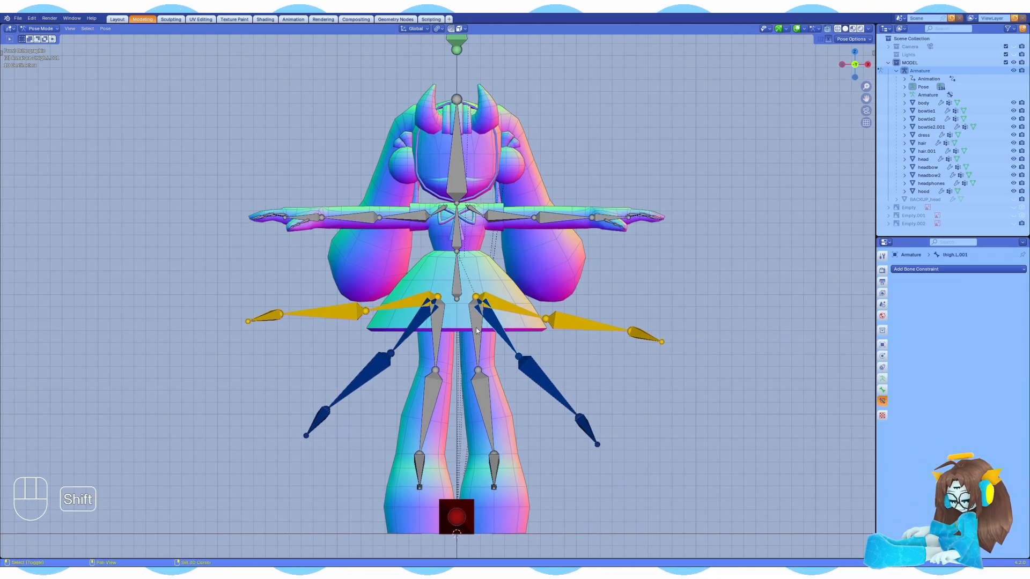
{"action": "left_click", "coordinate": [476, 331], "text": "shift"}
{"action": "key", "text": "shift+ctrl+c"}
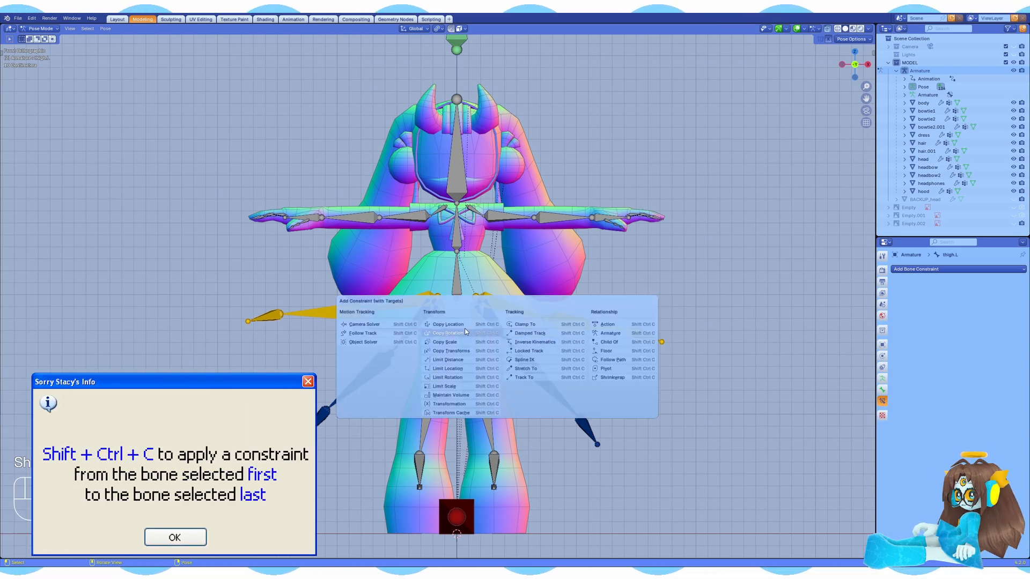
{"action": "left_click", "coordinate": [461, 352]}
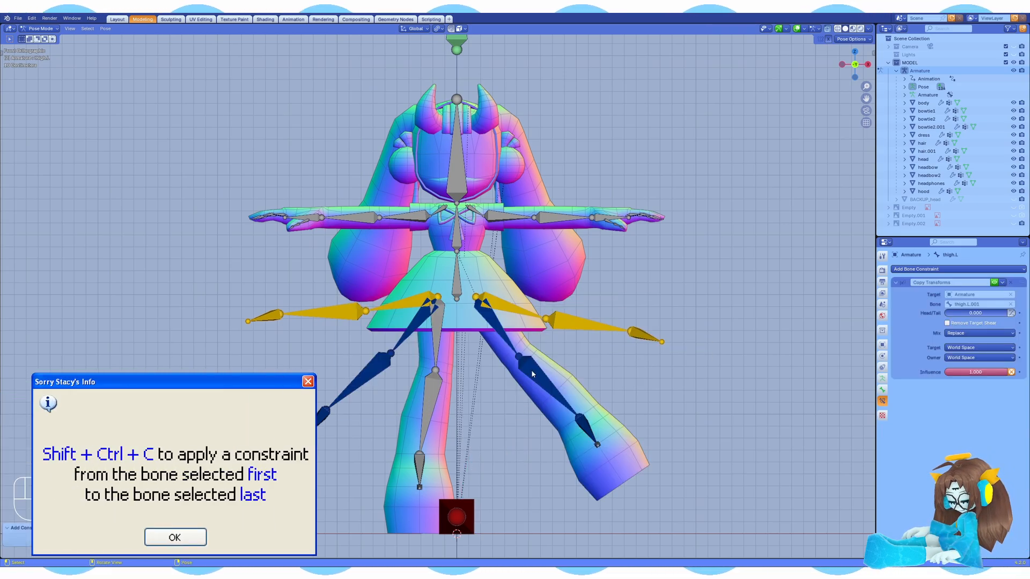
Step: Rotate the left FK calf and foot aside and make calf.L and foot.L follow them with Copy Transforms constraints
{"action": "left_click", "coordinate": [533, 374]}
{"action": "key", "text": "r"}
{"action": "left_click", "coordinate": [605, 367]}
{"action": "left_click", "coordinate": [609, 399]}
{"action": "key", "text": "r"}
{"action": "key", "text": "ctrl+shift+c"}
{"action": "key", "text": "ctrl+shift+c"}
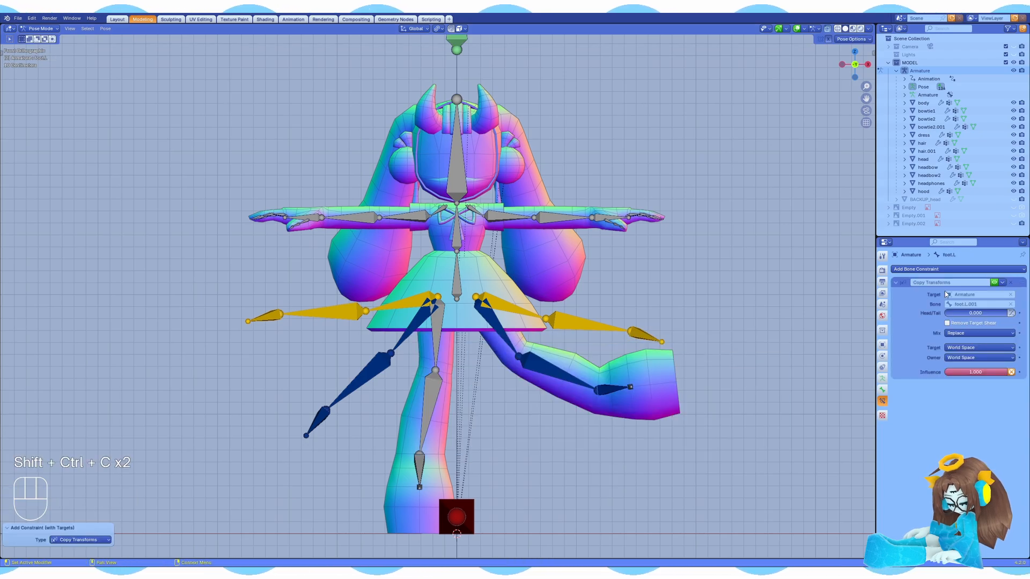
Step: Add Copy Transforms constraints to the right SYS thigh, calf and foot, each following its FK counterpart
{"action": "left_click", "coordinate": [412, 325]}
{"action": "key", "text": "ctrl+shift+c"}
{"action": "left_click", "coordinate": [375, 368]}
{"action": "key", "text": "ctrl+shift+c"}
{"action": "left_click", "coordinate": [292, 361]}
{"action": "key", "text": "t"}
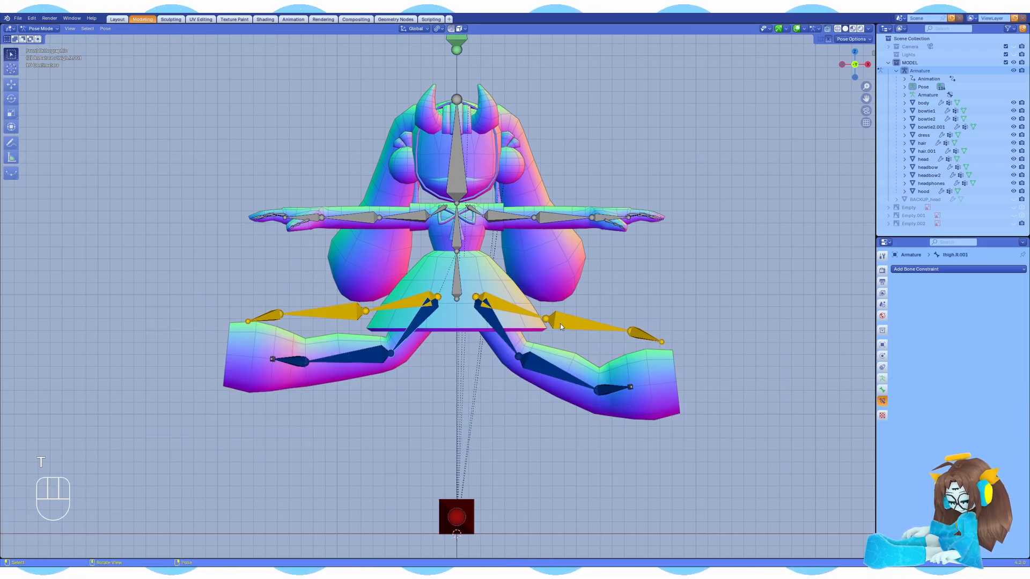
{"action": "key", "text": "t"}
Step: Clear the rotation of all FK thigh, calf and foot bones on both legs
{"action": "key", "text": "alt+r"}
{"action": "key", "text": "ctrl+z"}
{"action": "left_click", "coordinate": [359, 357], "text": "shift"}
{"action": "left_click", "coordinate": [295, 361], "text": "shift"}
{"action": "key", "text": "alt+r"}
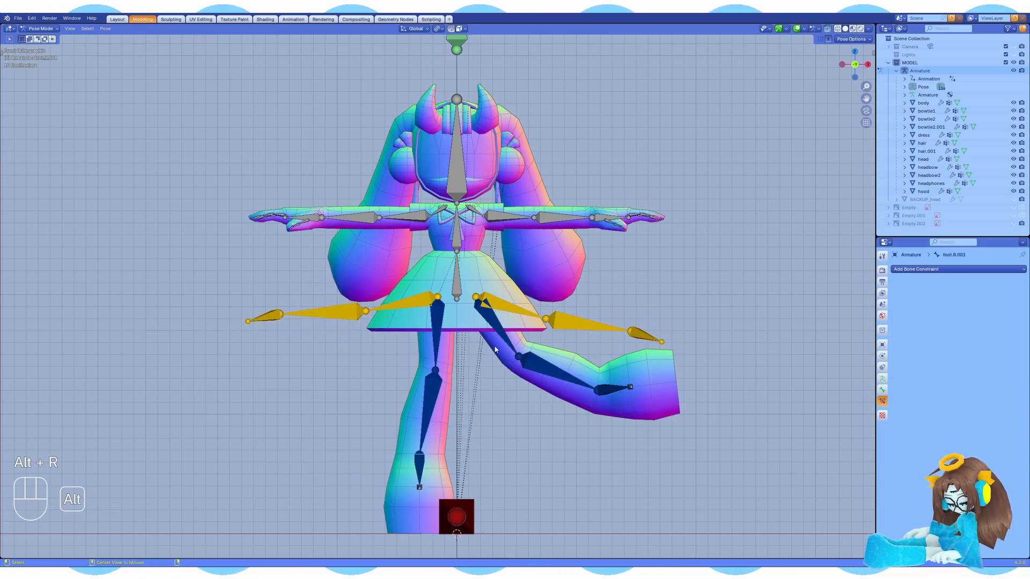
{"action": "left_click", "coordinate": [500, 335], "text": "shift"}
{"action": "left_click", "coordinate": [541, 367], "text": "shift"}
{"action": "left_click", "coordinate": [615, 389], "text": "shift"}
{"action": "key", "text": "alt+r"}
Step: Add second Copy Transforms constraints to the left and right SYS thigh, calf and foot, each following its IK counterpart
{"action": "key", "text": "ctrl+shift+c"}
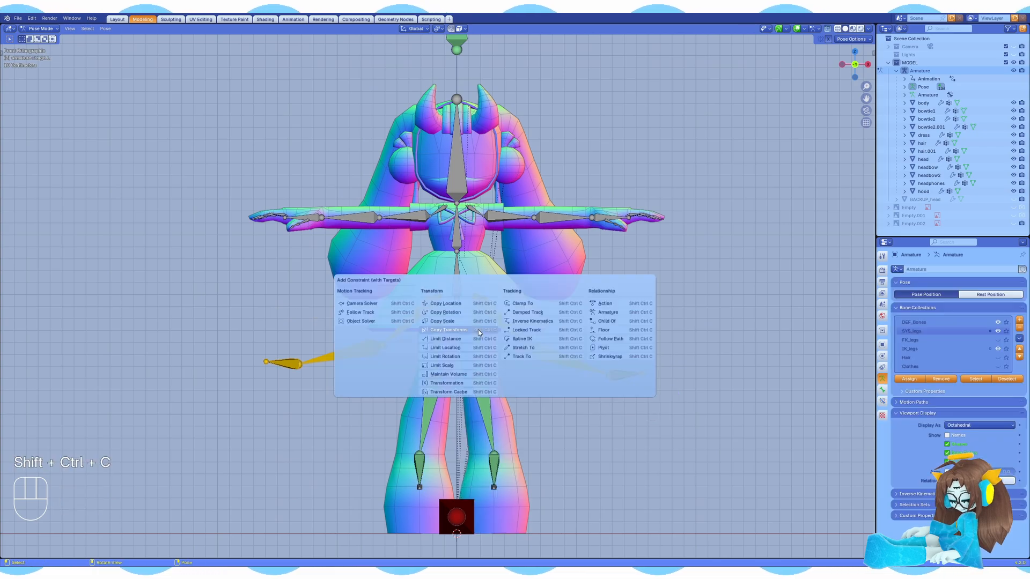
{"action": "left_click", "coordinate": [477, 330]}
{"action": "key", "text": "ctrl+shift+c"}
{"action": "key", "text": "ctrl+shift+c"}
{"action": "left_click", "coordinate": [609, 389]}
{"action": "key", "text": "ctrl+shift+c"}
{"action": "left_click", "coordinate": [441, 332]}
{"action": "key", "text": "ctrl+shift+c"}
{"action": "left_click", "coordinate": [299, 379], "text": "shift"}
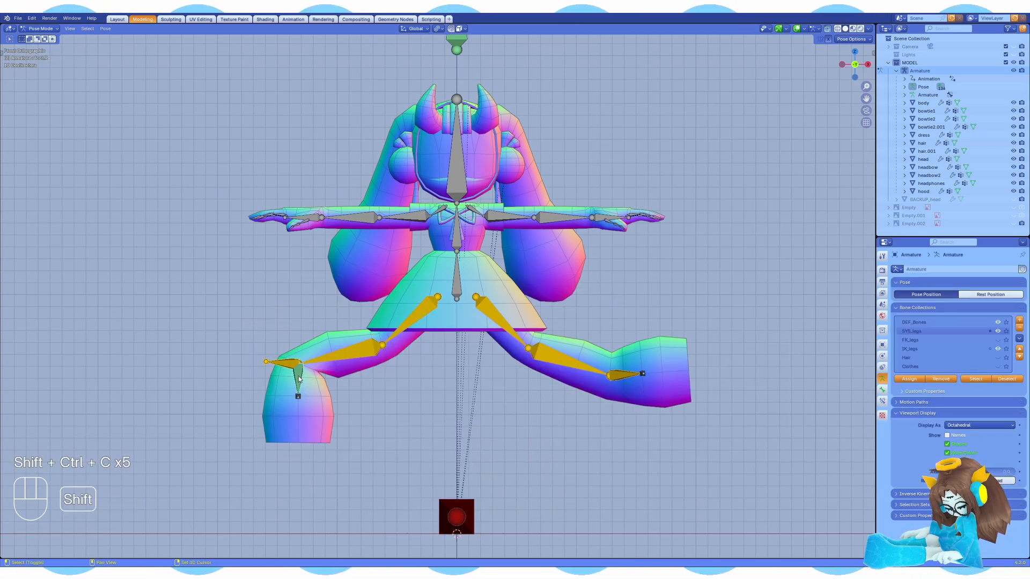
{"action": "key", "text": "ctrl+shift+c"}
{"action": "left_click", "coordinate": [300, 379]}
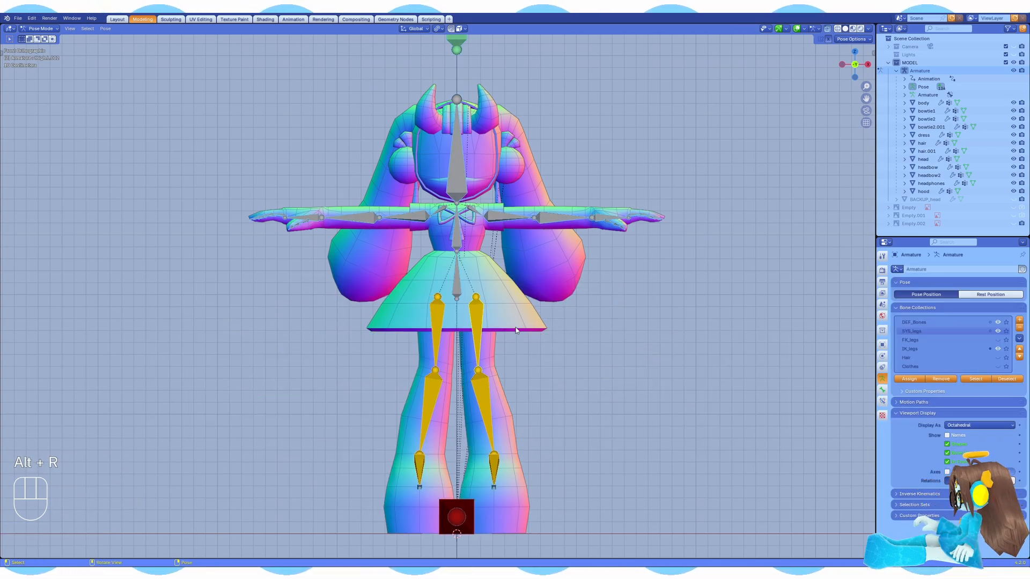
Step: Rotate the IK leg bones outward on both sides to give the IK legs a distinct test pose
{"action": "key", "text": "r"}
{"action": "left_click", "coordinate": [632, 406]}
{"action": "left_click", "coordinate": [437, 338]}
{"action": "left_click", "coordinate": [430, 402], "text": "shift"}
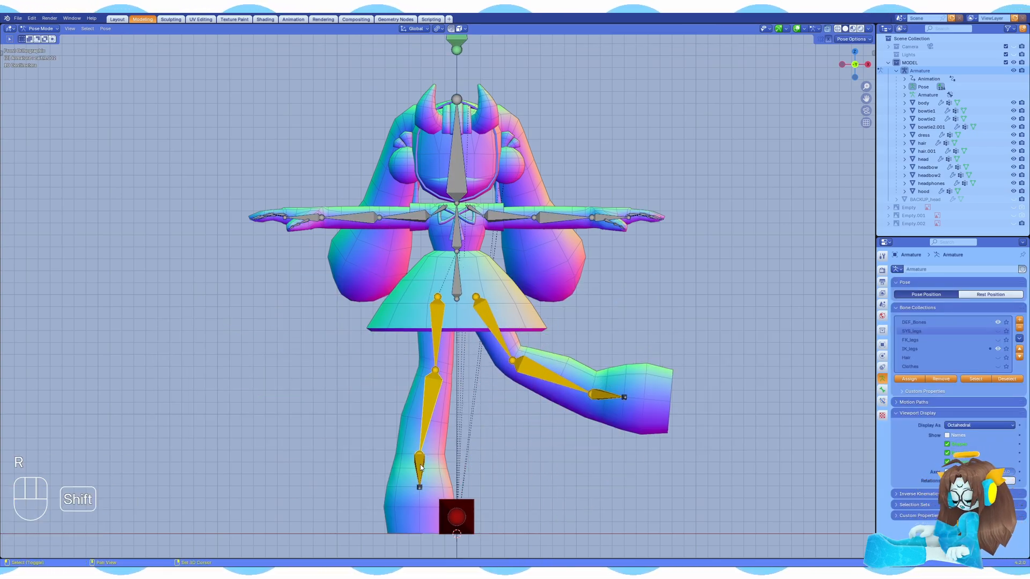
{"action": "key", "text": "r"}
{"action": "left_click", "coordinate": [509, 436]}
Step: Show the FK_legs bone collection instead of IK_legs and pose the right FK leg slightly outward
{"action": "left_click", "coordinate": [997, 340]}
{"action": "left_click", "coordinate": [998, 349]}
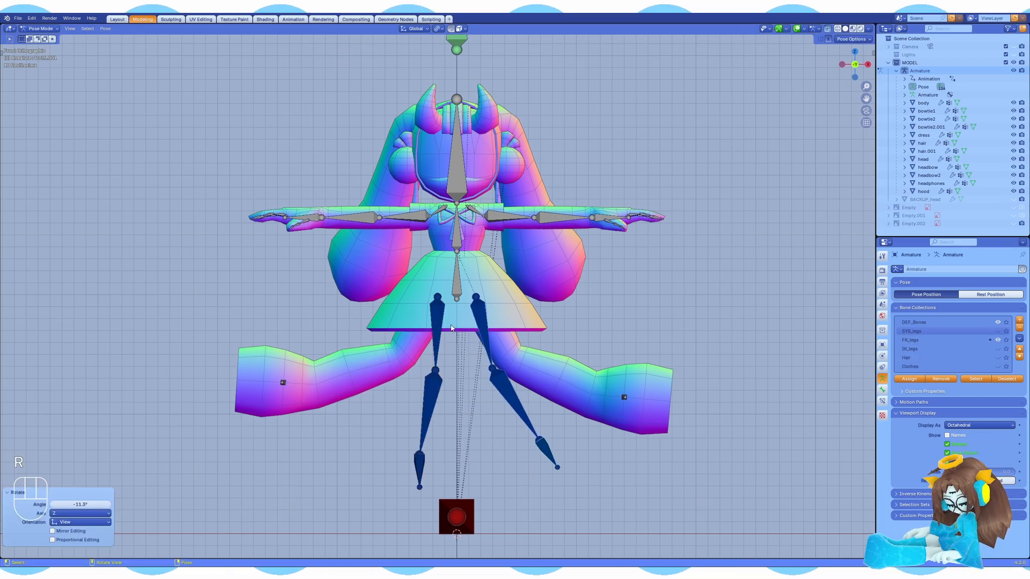
{"action": "left_click", "coordinate": [436, 333]}
{"action": "left_click", "coordinate": [419, 466]}
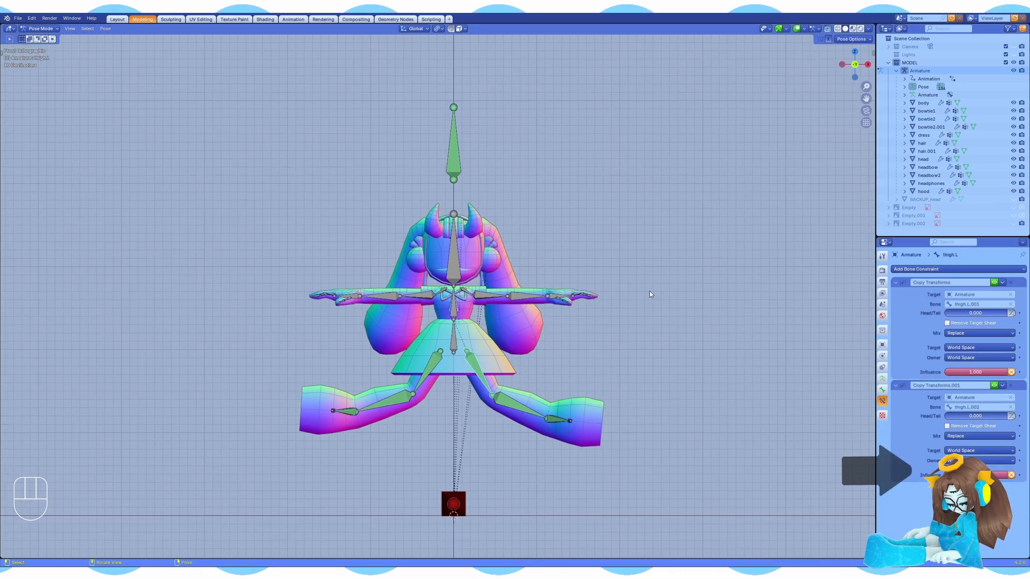
Step: Lower the influence of the second Copy Transforms constraint on thigh.L, calf.L and foot.L so the leg follows the FK bones
{"action": "left_click_drag", "start_coordinate": [994, 475], "coordinate": [960, 476]}
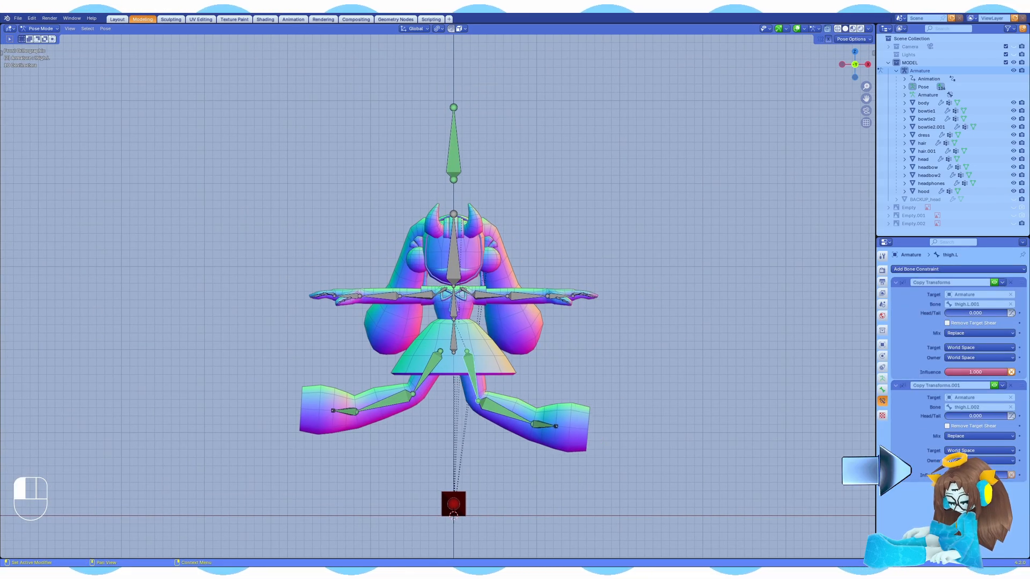
{"action": "left_click", "coordinate": [986, 475]}
{"action": "left_click", "coordinate": [521, 451]}
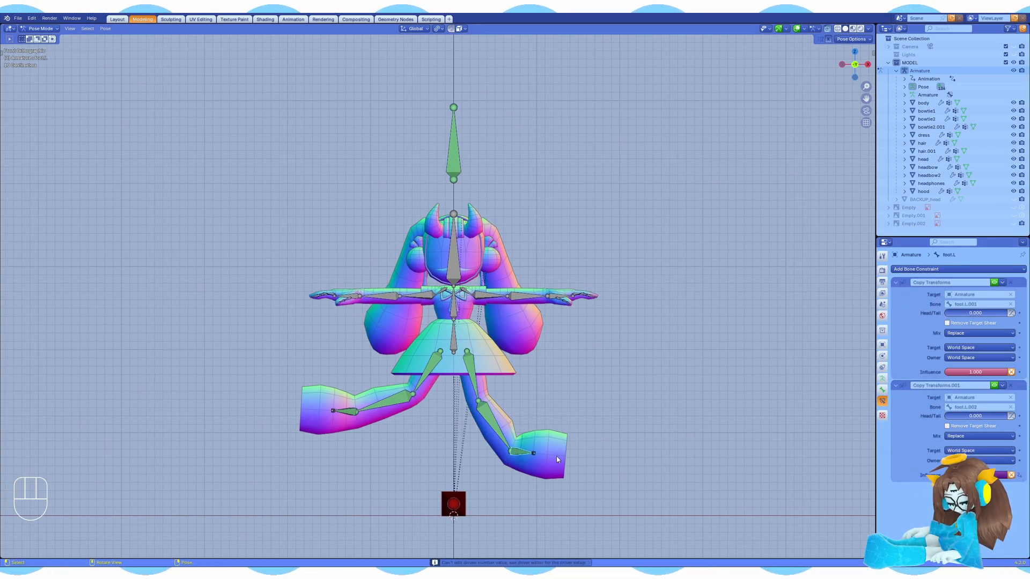
{"action": "left_click", "coordinate": [987, 475]}
{"action": "left_click", "coordinate": [472, 376]}
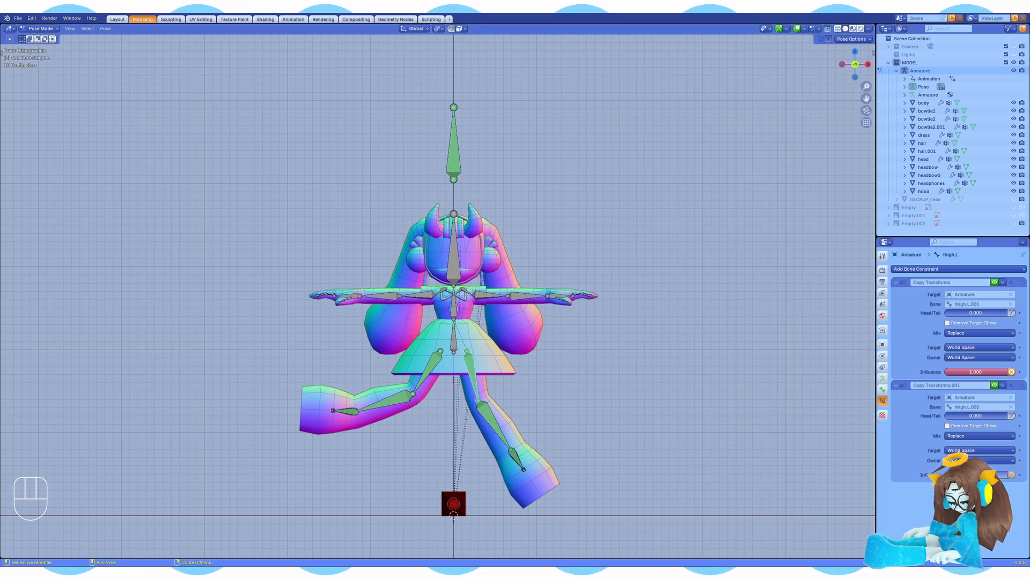
Step: Add a driver to the influence of thigh.L's second Copy Transforms constraint and set its expression to var
{"action": "right_click", "coordinate": [969, 476]}
{"action": "left_click", "coordinate": [935, 469]}
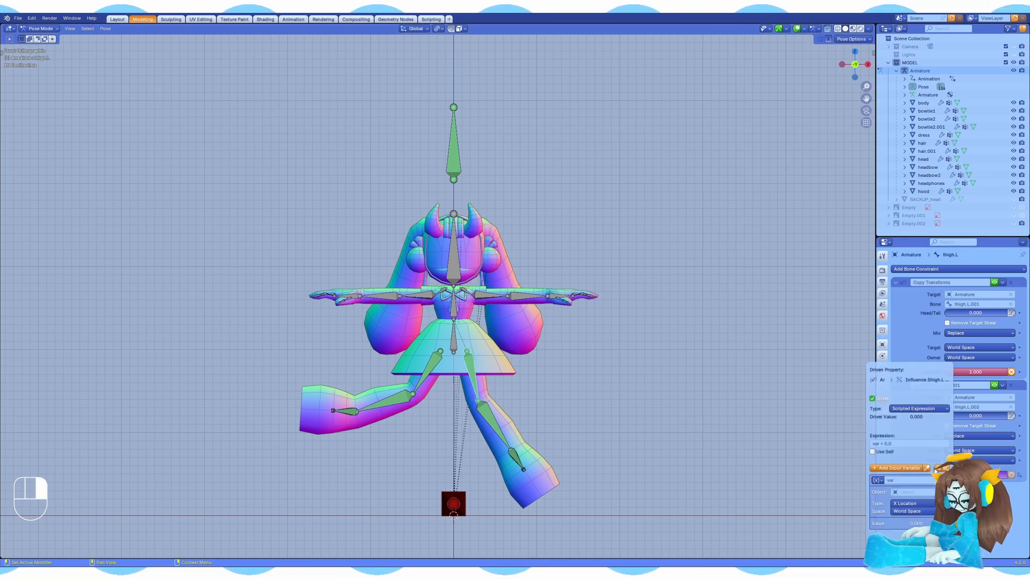
{"action": "left_click", "coordinate": [909, 443]}
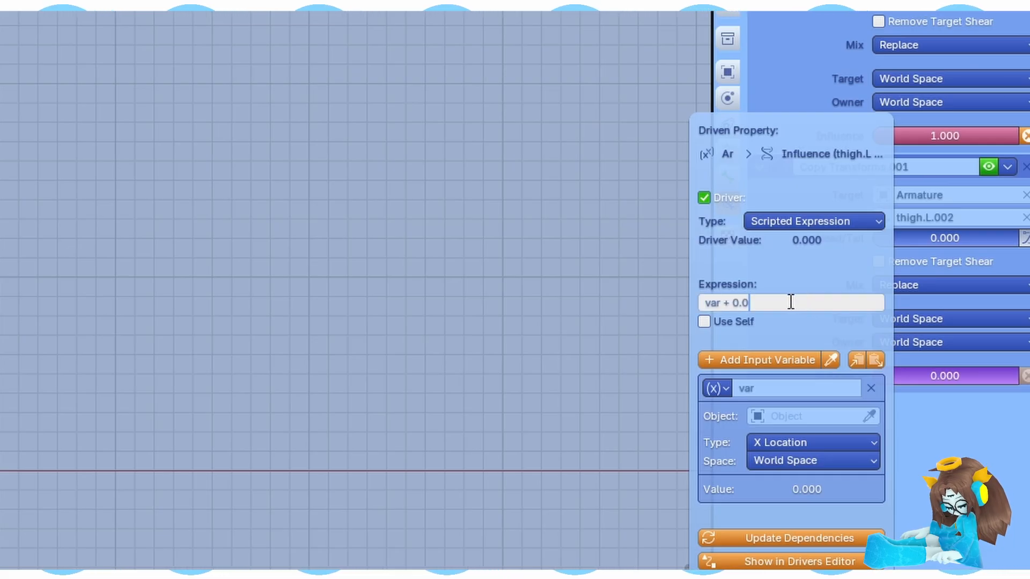
{"action": "key", "text": "BackSpace"}
{"action": "key", "text": "BackSpace"}
{"action": "key", "text": "BackSpace"}
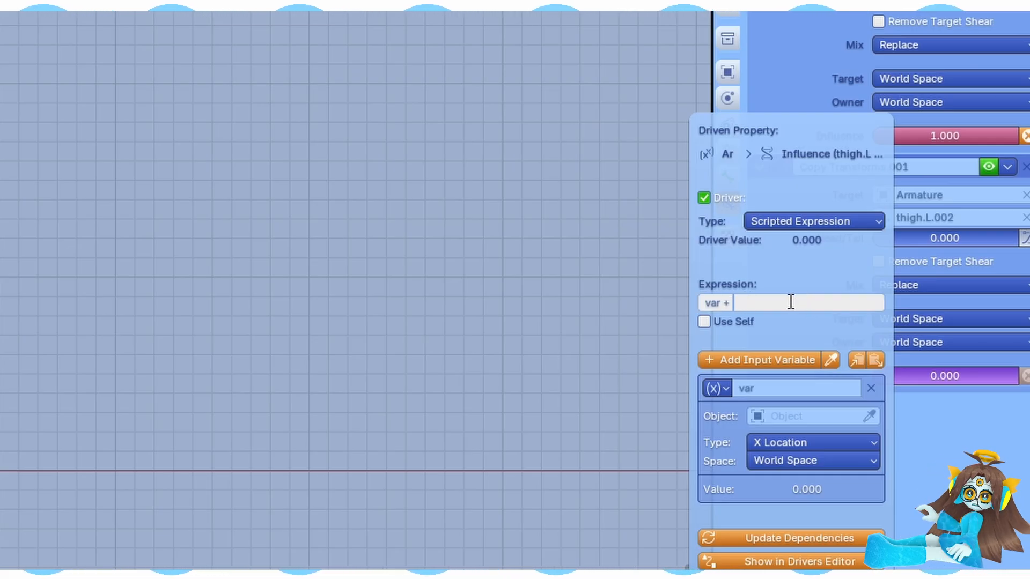
{"action": "left_click", "coordinate": [798, 323]}
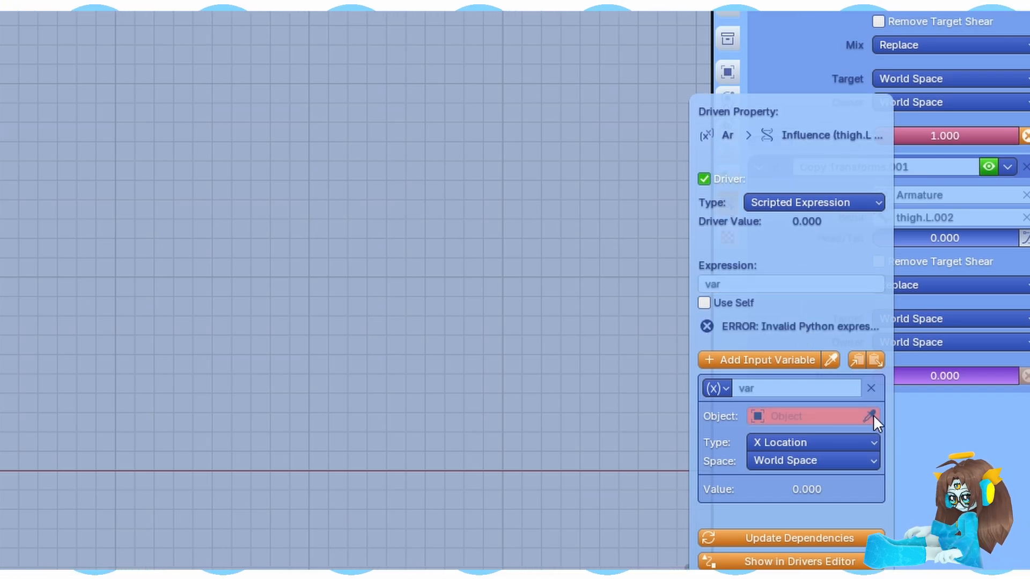
Step: Point the driver variable at the Armature object and its SWITCH bone
{"action": "left_click", "coordinate": [872, 416]}
{"action": "left_click", "coordinate": [479, 355]}
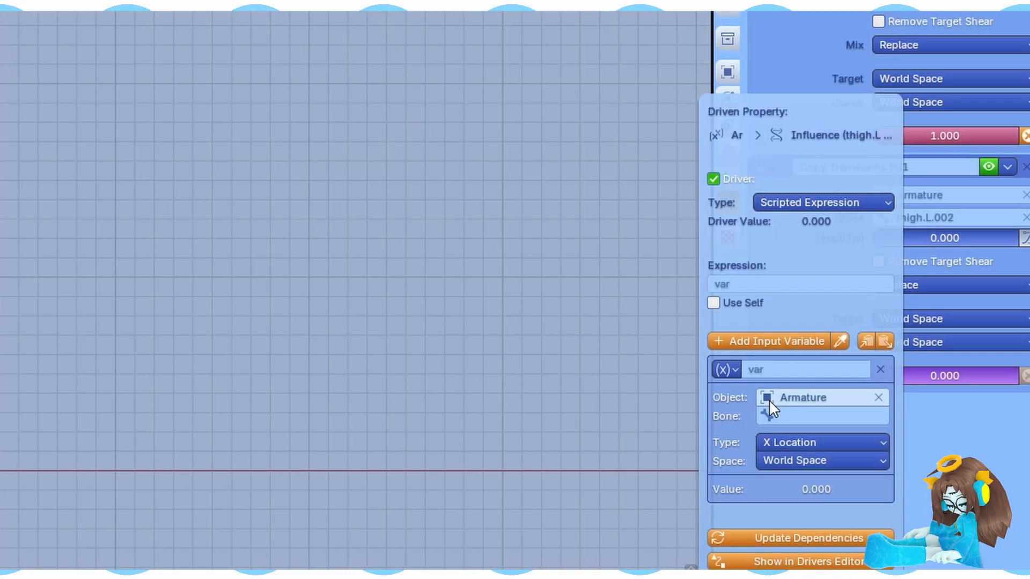
{"action": "left_click", "coordinate": [917, 492]}
{"action": "type", "text": "switch"}
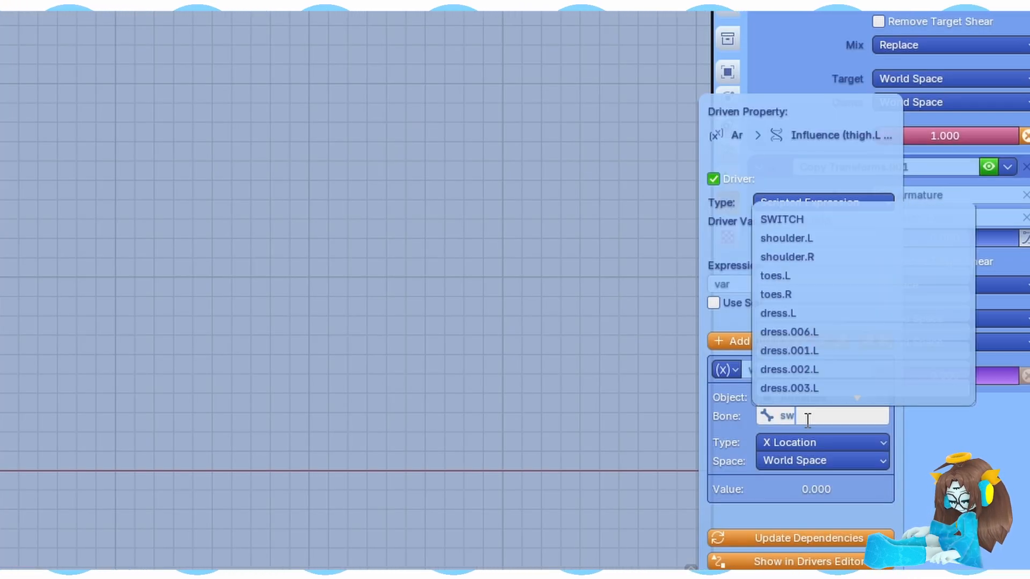
{"action": "left_click", "coordinate": [818, 220]}
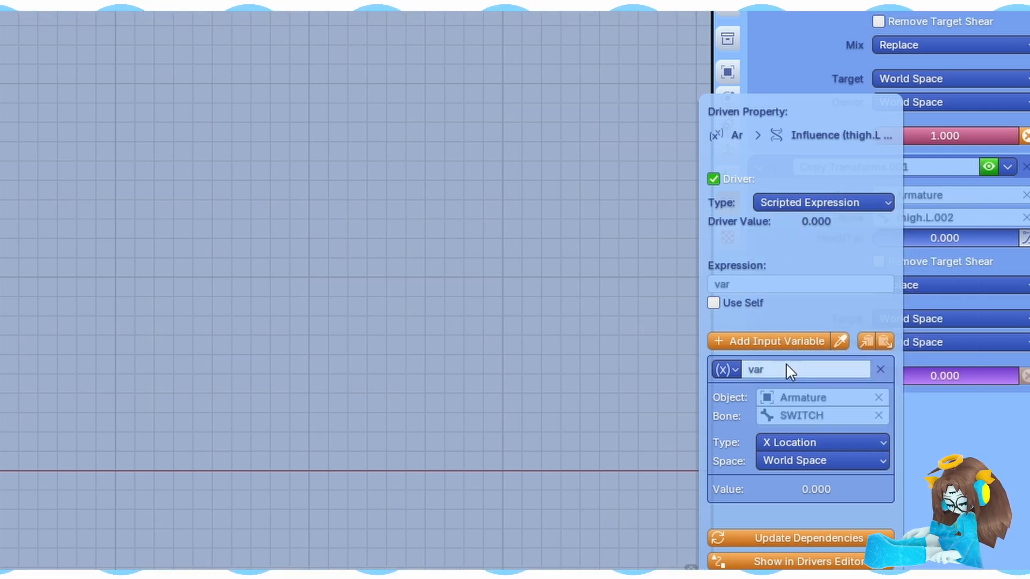
Step: Set the driver variable's type to Y Location and choose its coordinate space
{"action": "left_click", "coordinate": [808, 443]}
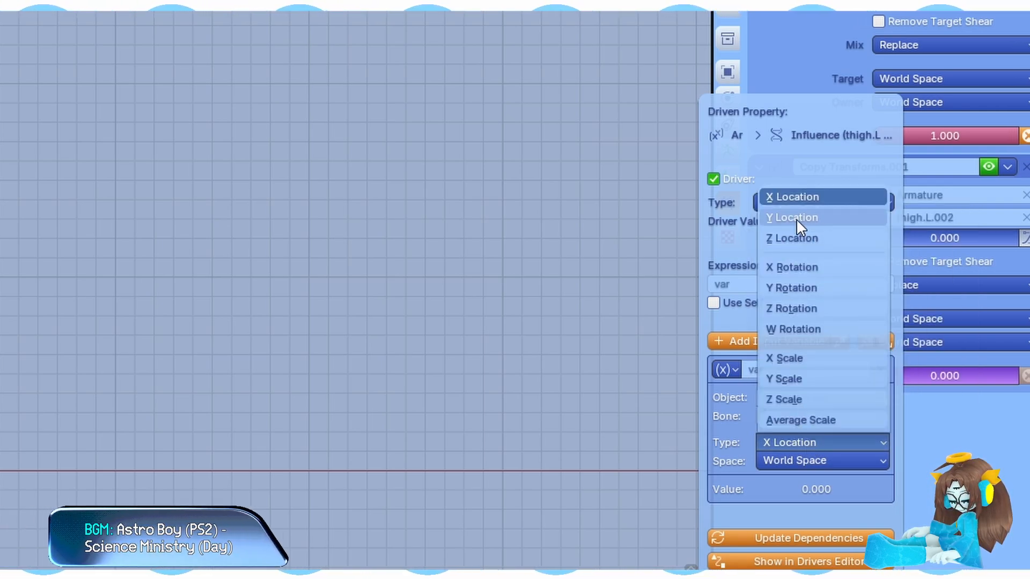
{"action": "left_click", "coordinate": [782, 217]}
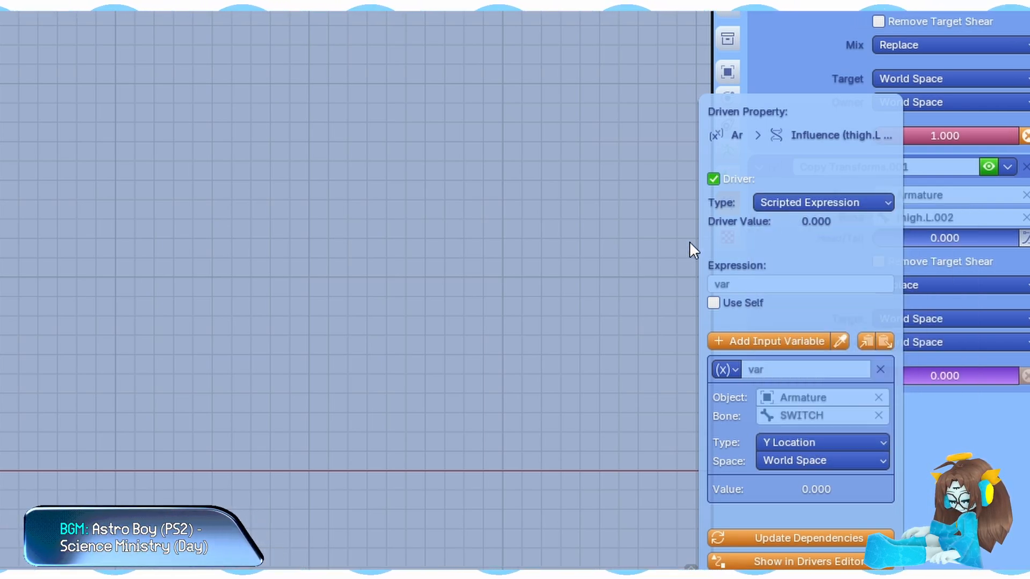
{"action": "left_click", "coordinate": [836, 462]}
{"action": "left_click", "coordinate": [834, 522]}
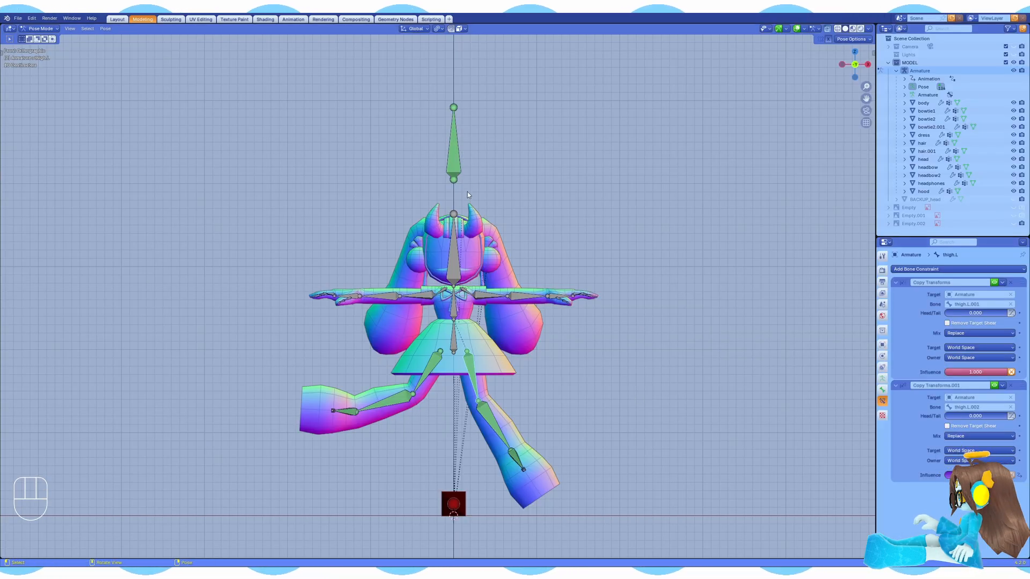
Step: Test the left leg's FK/IK switching by moving the SWITCH bone and checking calf.L and foot.L
{"action": "left_click", "coordinate": [457, 167]}
{"action": "key", "text": "g"}
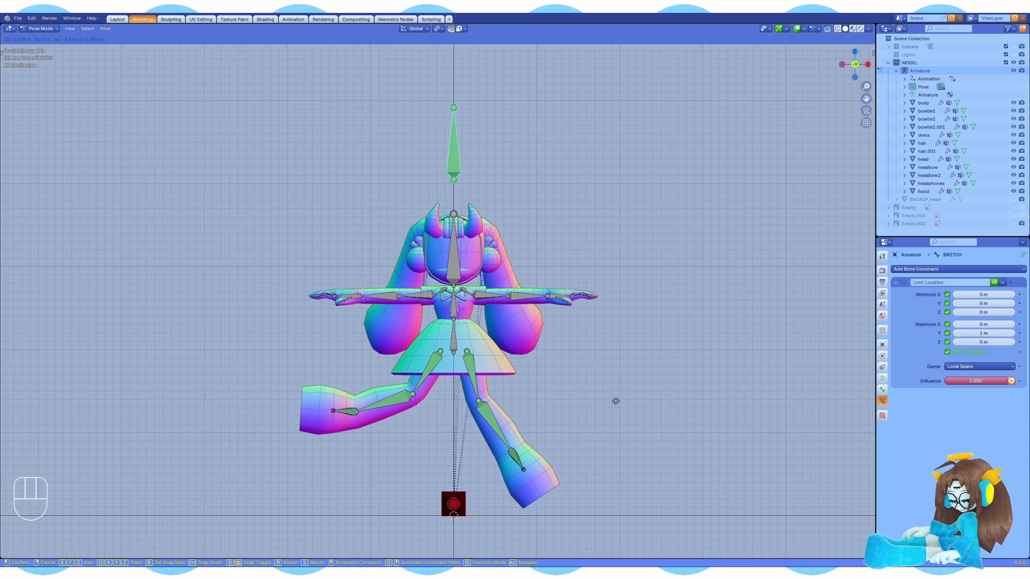
{"action": "left_click", "coordinate": [604, 450]}
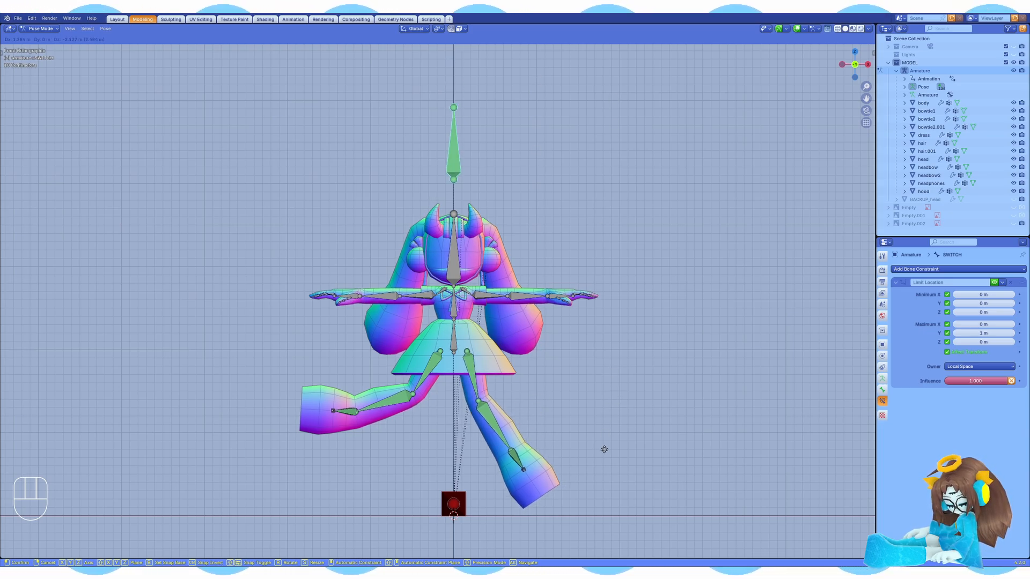
{"action": "left_click", "coordinate": [495, 425]}
{"action": "left_click", "coordinate": [529, 460]}
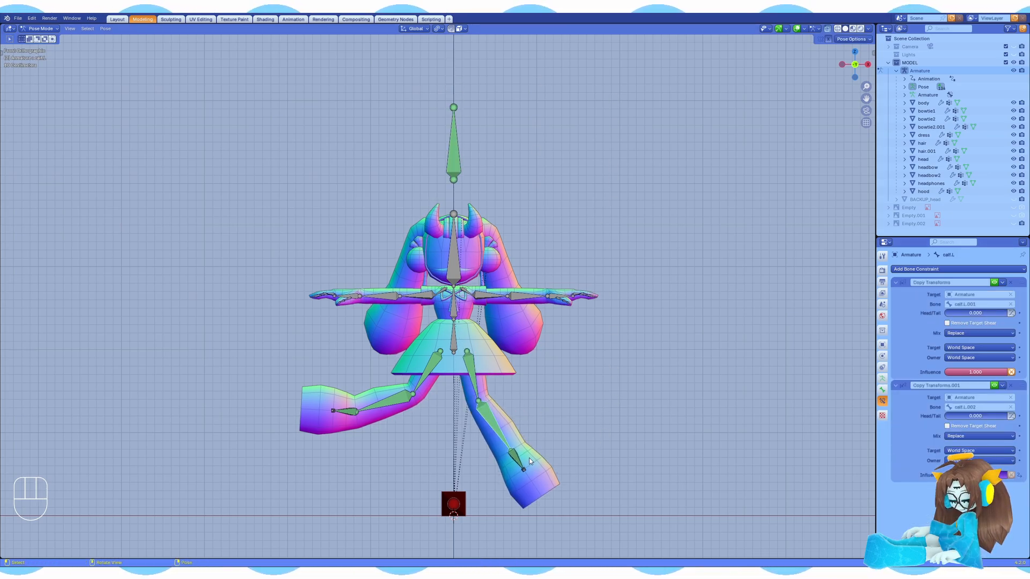
{"action": "left_click", "coordinate": [454, 153]}
{"action": "key", "text": "g"}
{"action": "left_click", "coordinate": [456, 215]}
Step: Apply the same SWITCH driver to the second Copy Transforms influence on the right SYS thigh, calf and foot
{"action": "left_click", "coordinate": [427, 374]}
{"action": "right_click", "coordinate": [938, 476]}
{"action": "left_click", "coordinate": [934, 474]}
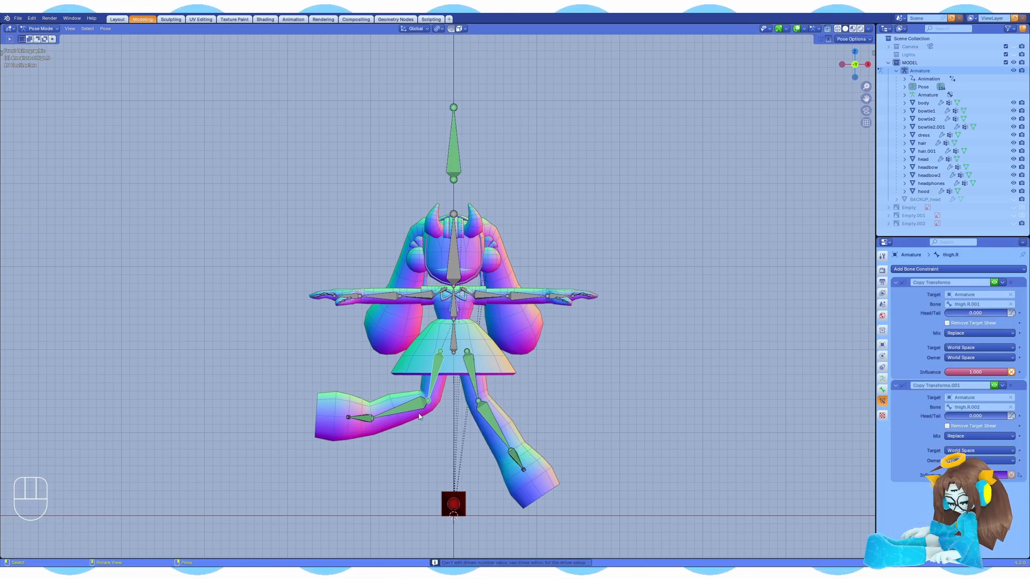
{"action": "left_click", "coordinate": [399, 409]}
{"action": "right_click", "coordinate": [936, 477]}
{"action": "left_click", "coordinate": [936, 477]}
{"action": "left_click", "coordinate": [384, 450]}
{"action": "right_click", "coordinate": [936, 476]}
{"action": "left_click", "coordinate": [928, 460]}
{"action": "right_click", "coordinate": [937, 476]}
Step: Move the SWITCH bone up and back down to test FK/IK switching on both legs
{"action": "left_click", "coordinate": [453, 153]}
{"action": "key", "text": "g"}
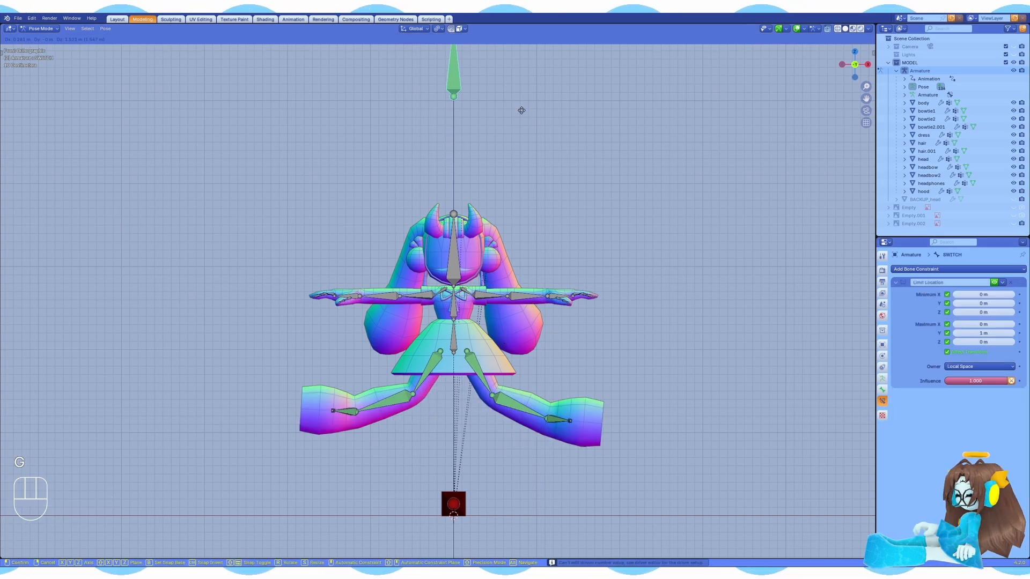
{"action": "left_click", "coordinate": [504, 343]}
Step: Show the FK_legs collection instead of SYS_legs and clear the rotation and location of all its bones
{"action": "left_click", "coordinate": [883, 379]}
{"action": "left_click", "coordinate": [997, 331]}
{"action": "left_click", "coordinate": [997, 341]}
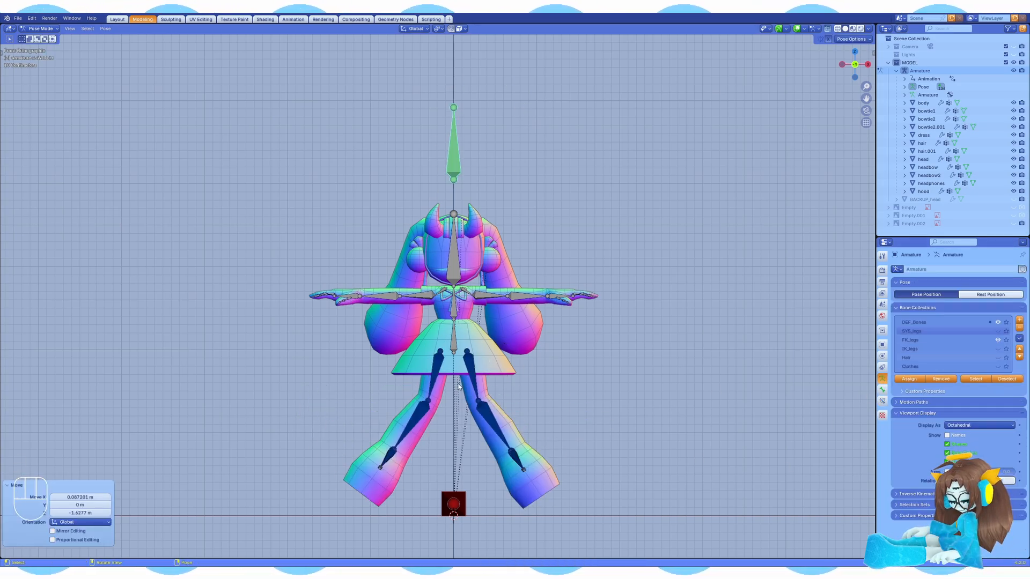
{"action": "key", "text": "a"}
{"action": "key", "text": "alt+r"}
{"action": "key", "text": "alt+g"}
Step: Show the IK_legs collection instead of FK_legs and clear the rotation and location of all its bones
{"action": "left_click", "coordinate": [998, 340]}
{"action": "left_click", "coordinate": [998, 348]}
{"action": "left_click", "coordinate": [481, 374]}
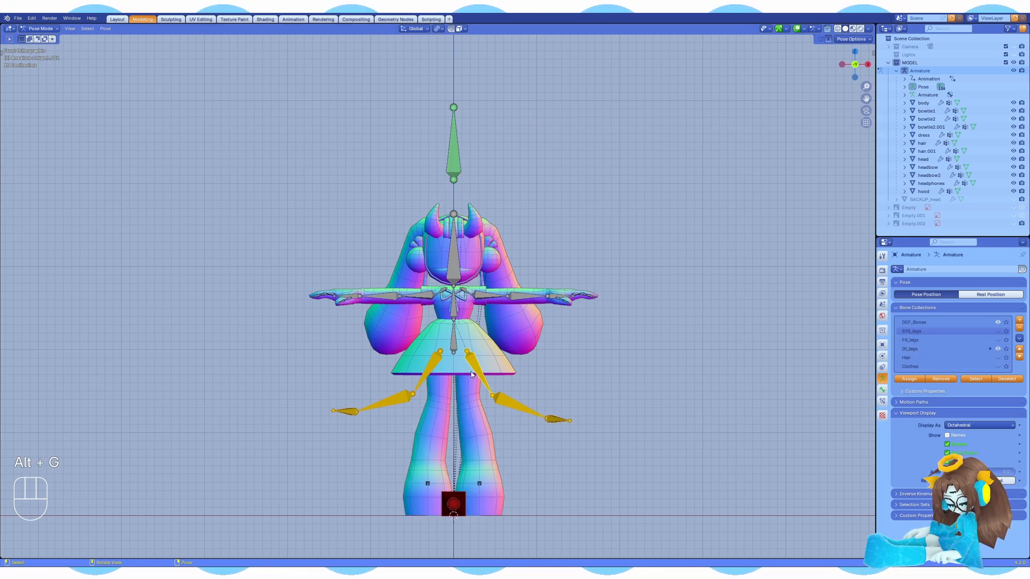
{"action": "key", "text": "a"}
{"action": "key", "text": "alt+r"}
{"action": "key", "text": "alt+g"}
Step: Show SYS_legs instead of IK_legs and try rotating the left SYS thigh, calf and foot, cancelling each rotation
{"action": "left_click", "coordinate": [998, 349]}
{"action": "left_click", "coordinate": [998, 331]}
{"action": "left_click", "coordinate": [474, 379]}
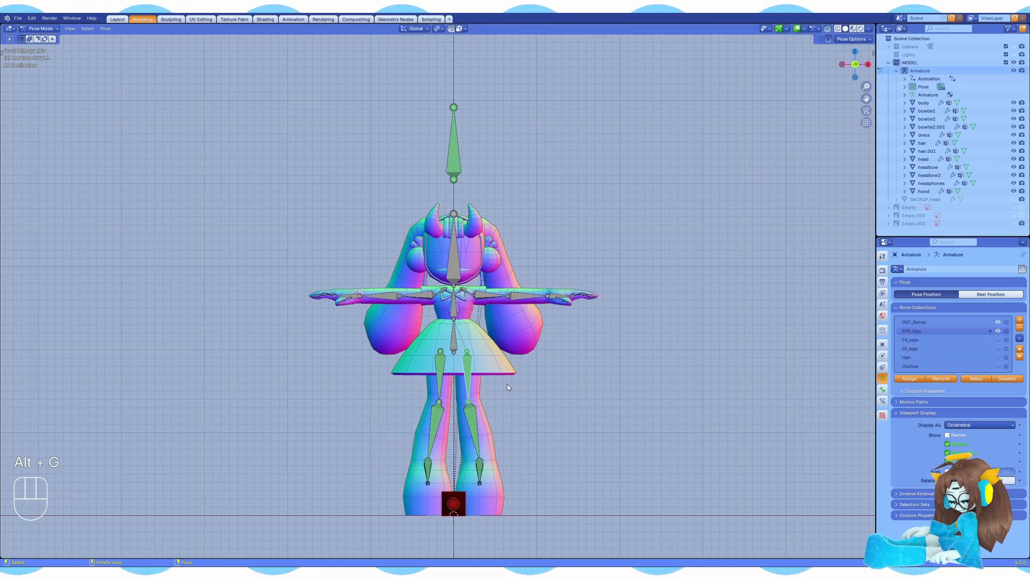
{"action": "key", "text": "r"}
{"action": "right_click", "coordinate": [681, 341]}
{"action": "left_click", "coordinate": [476, 423]}
{"action": "key", "text": "r"}
{"action": "right_click", "coordinate": [590, 429]}
{"action": "left_click", "coordinate": [482, 466]}
{"action": "key", "text": "r"}
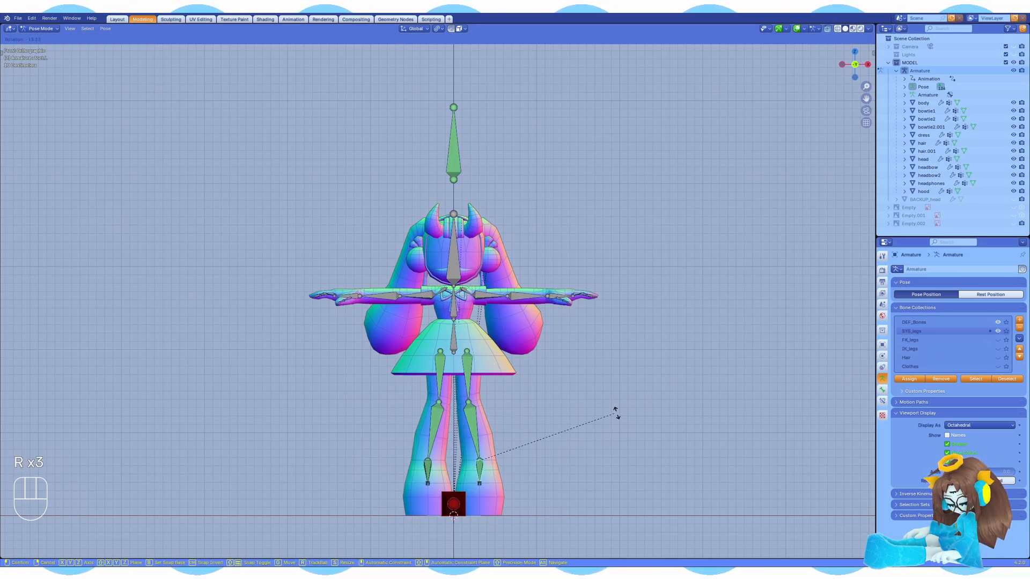
{"action": "right_click", "coordinate": [617, 414]}
Step: Show FK_legs instead of SYS_legs and try rotating the left FK thigh, cancelling the rotation
{"action": "left_click", "coordinate": [998, 331]}
{"action": "left_click", "coordinate": [998, 340]}
{"action": "left_click", "coordinate": [470, 373]}
{"action": "key", "text": "r"}
{"action": "right_click", "coordinate": [543, 372]}
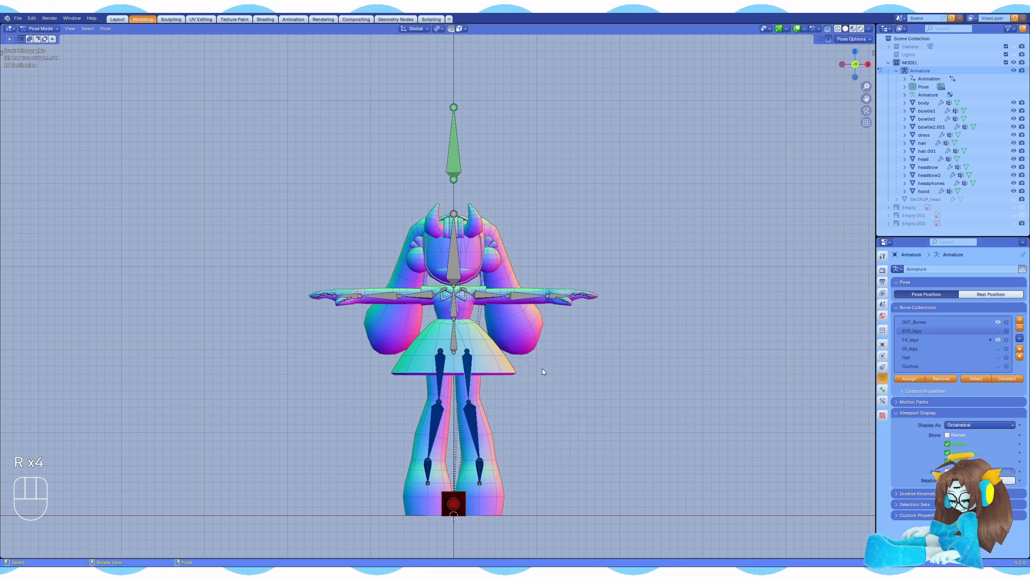
Step: Raise the SWITCH bone to its upper limit, show IK_legs and try rotating the left IK thigh, cancelling the rotation
{"action": "key", "text": "g"}
{"action": "left_click", "coordinate": [455, 70]}
{"action": "left_click", "coordinate": [998, 349]}
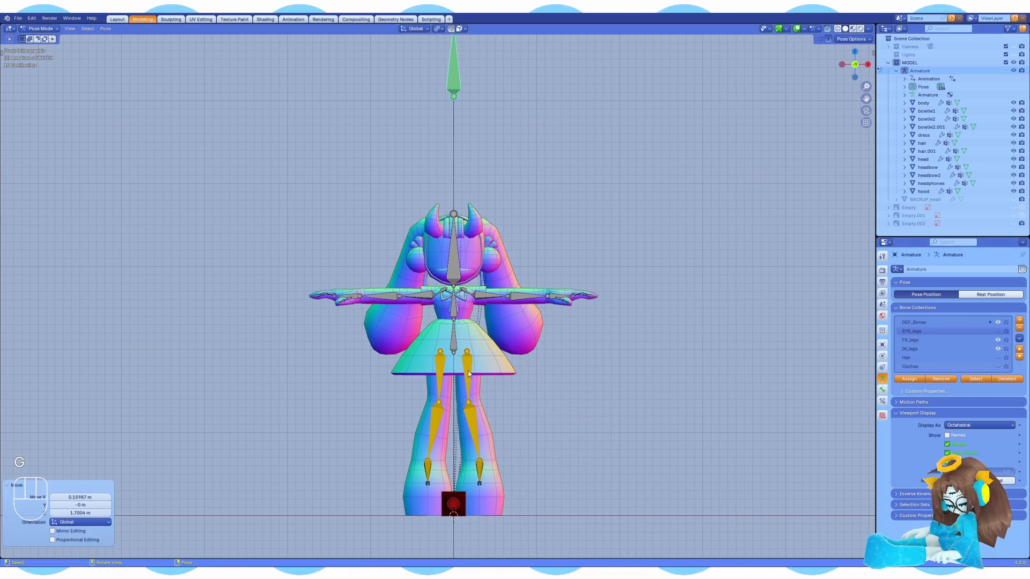
{"action": "left_click", "coordinate": [469, 371]}
{"action": "key", "text": "r"}
{"action": "right_click", "coordinate": [590, 371]}
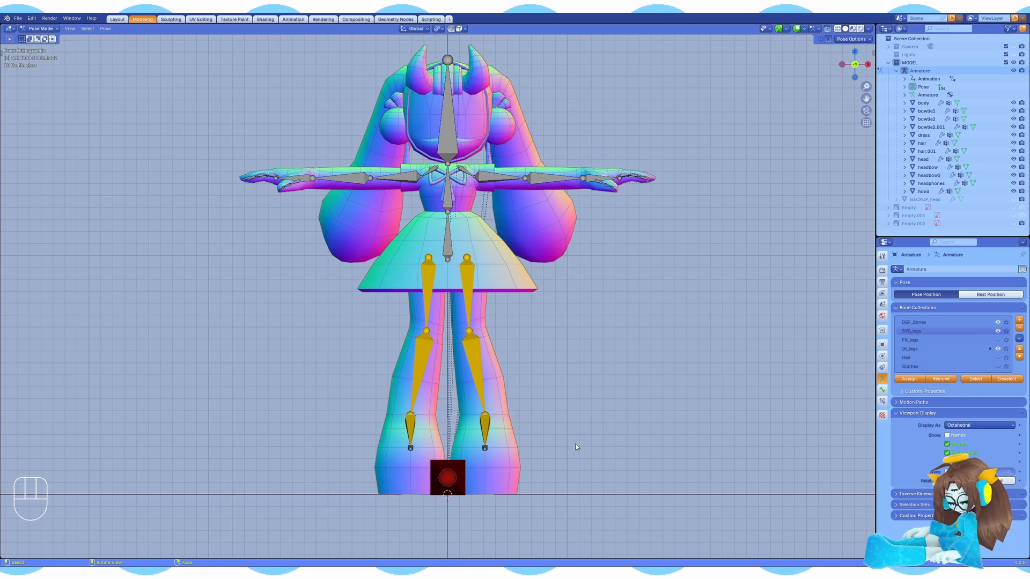
Step: Save the file and switch the armature to Edit Mode with the IK leg bones in close view
{"action": "middle_click_drag", "start_coordinate": [447, 250], "coordinate": [450, 260], "text": "shift"}
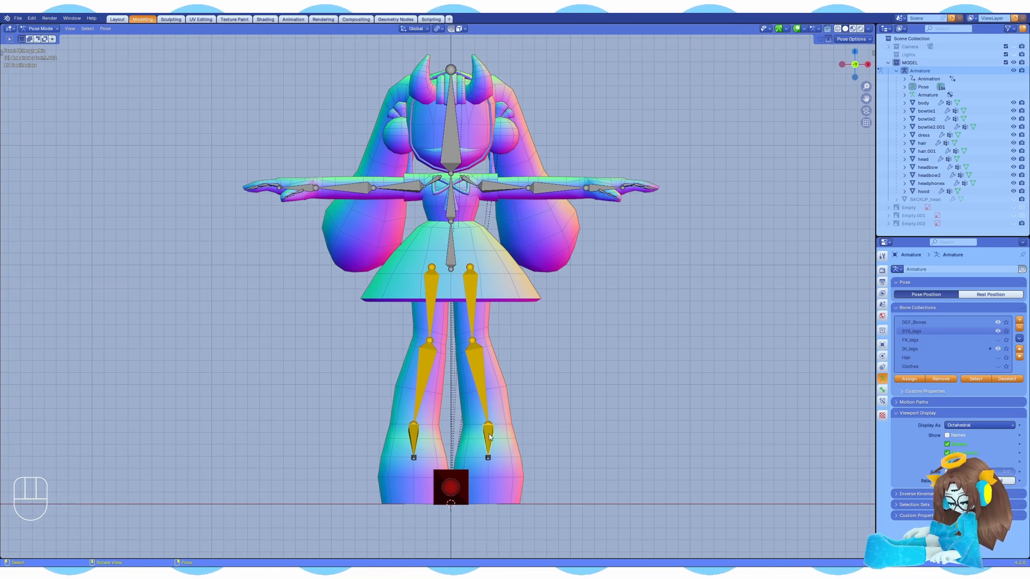
{"action": "middle_click_drag", "start_coordinate": [489, 437], "coordinate": [546, 362], "text": "shift"}
{"action": "scroll", "coordinate": [547, 380], "scroll_direction": "up", "scroll_amount": 2}
{"action": "key", "text": "ctrl+s"}
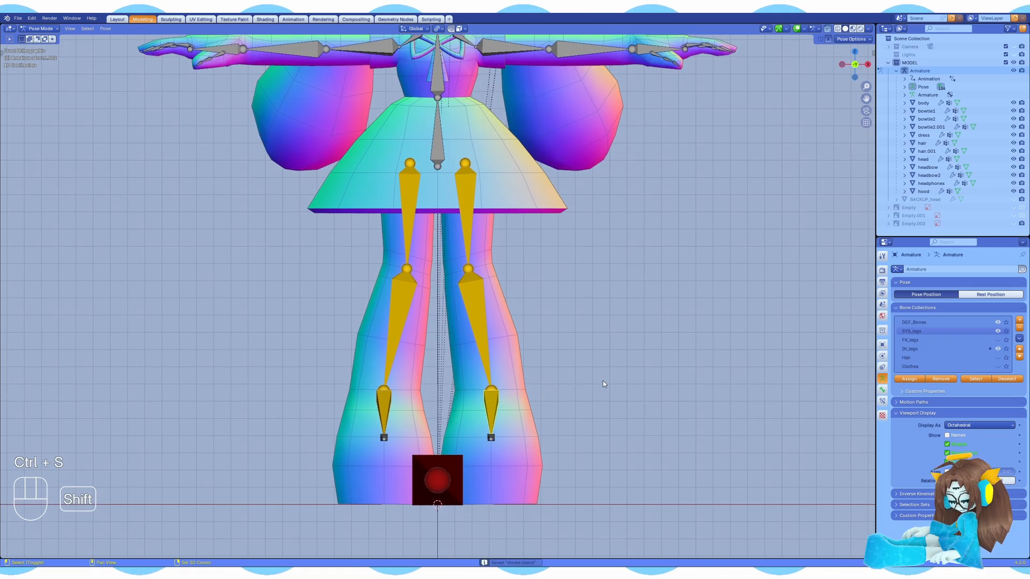
{"action": "left_click", "coordinate": [882, 402]}
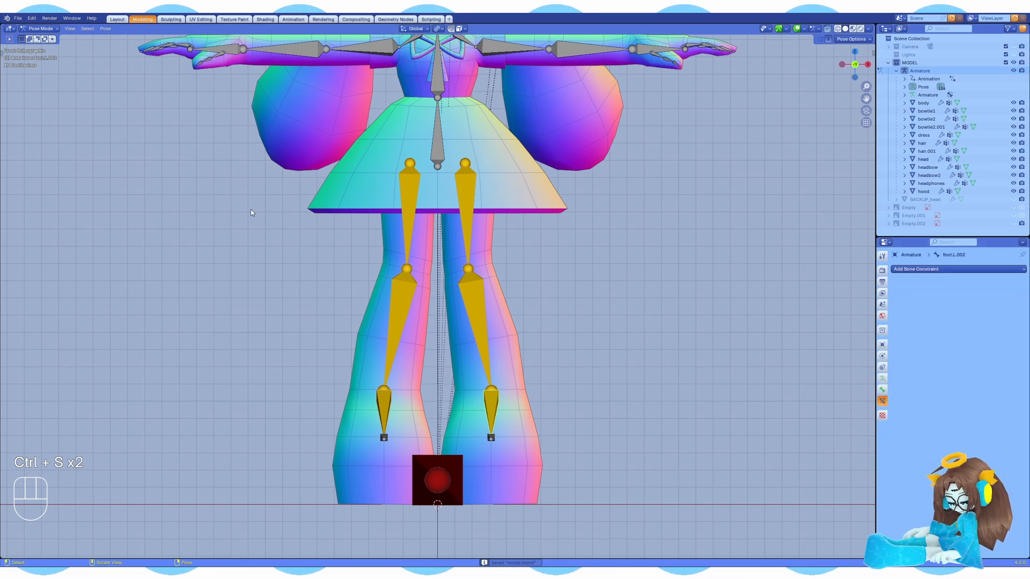
{"action": "left_click", "coordinate": [51, 50]}
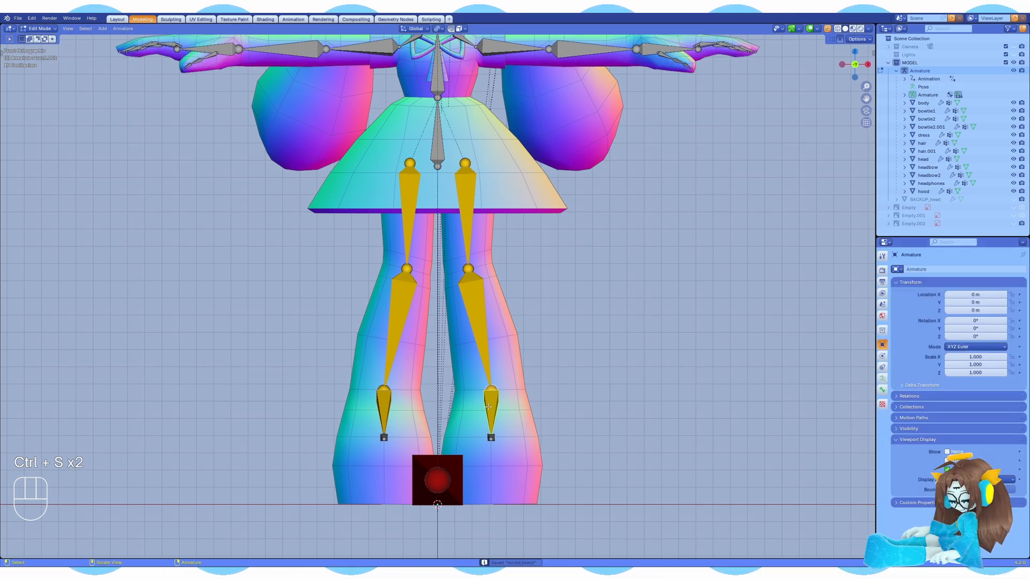
Step: In Edit Mode with X-ray on, duplicate the left IK foot bone in place and clear the copy's parent
{"action": "key", "text": "KP_3"}
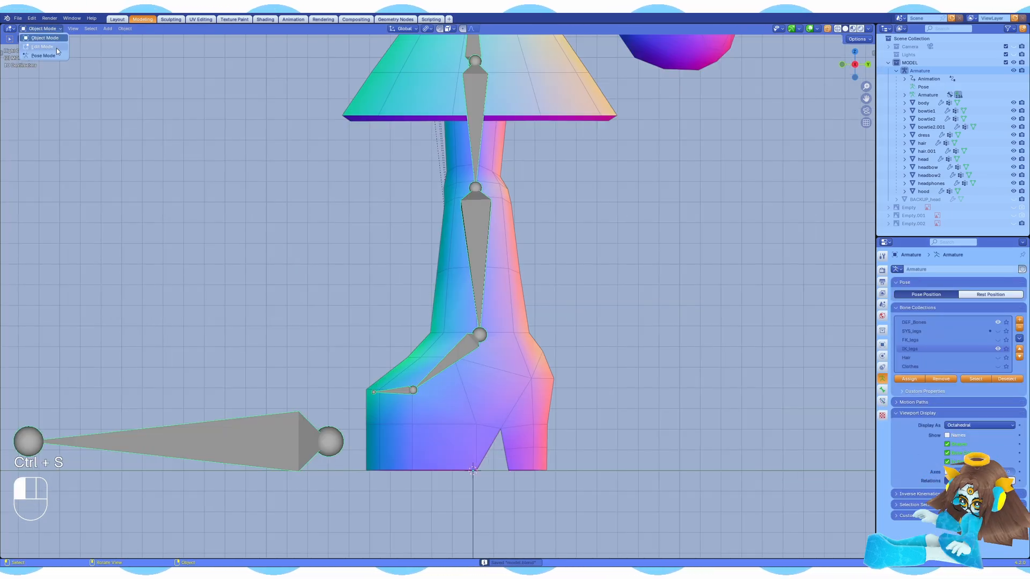
{"action": "left_click", "coordinate": [57, 48]}
{"action": "scroll", "coordinate": [521, 371], "scroll_direction": "up", "scroll_amount": 1}
{"action": "key", "text": "alt+z"}
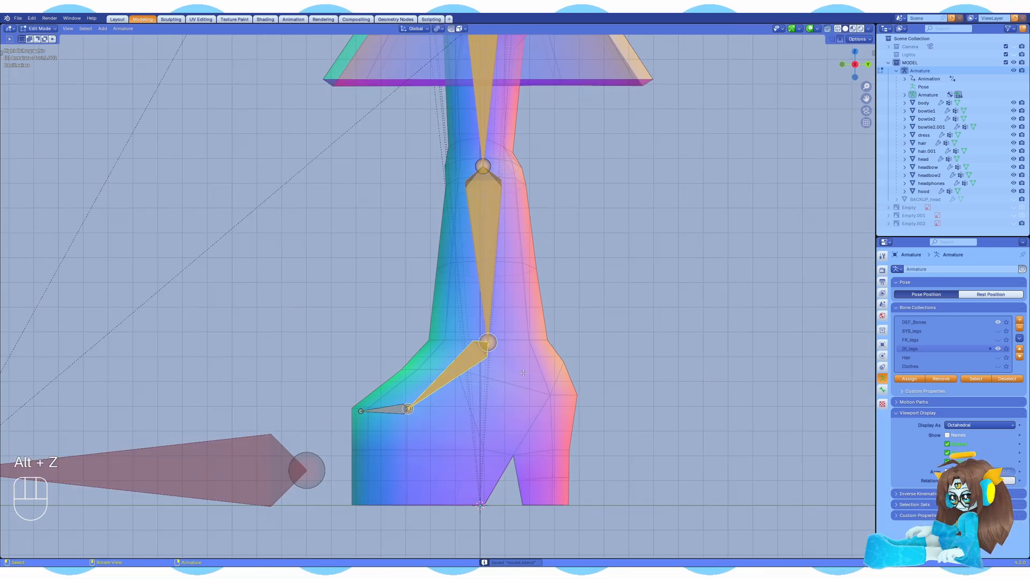
{"action": "middle_click_drag", "start_coordinate": [466, 350], "coordinate": [470, 328], "text": "shift"}
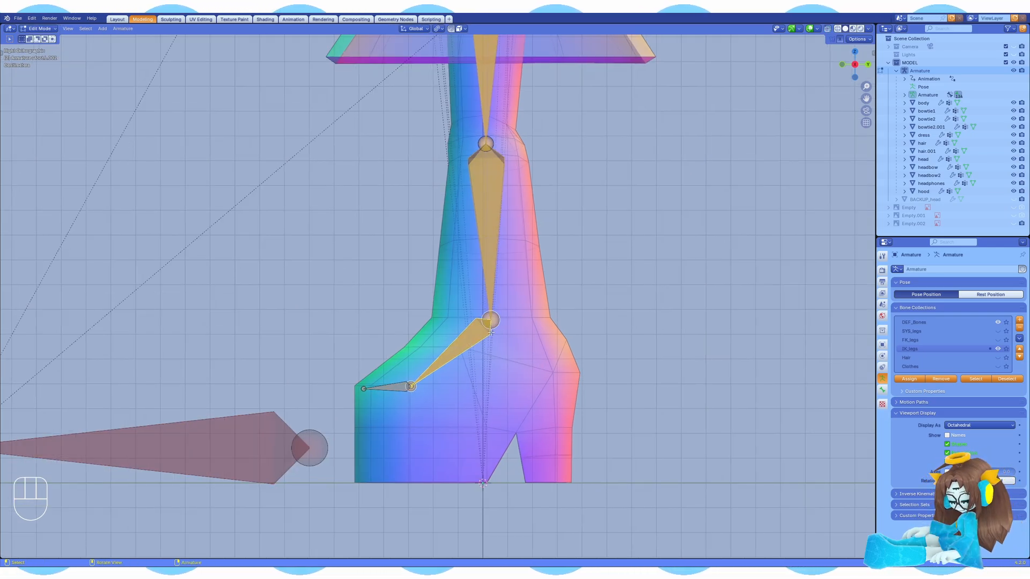
{"action": "key", "text": "shift+d"}
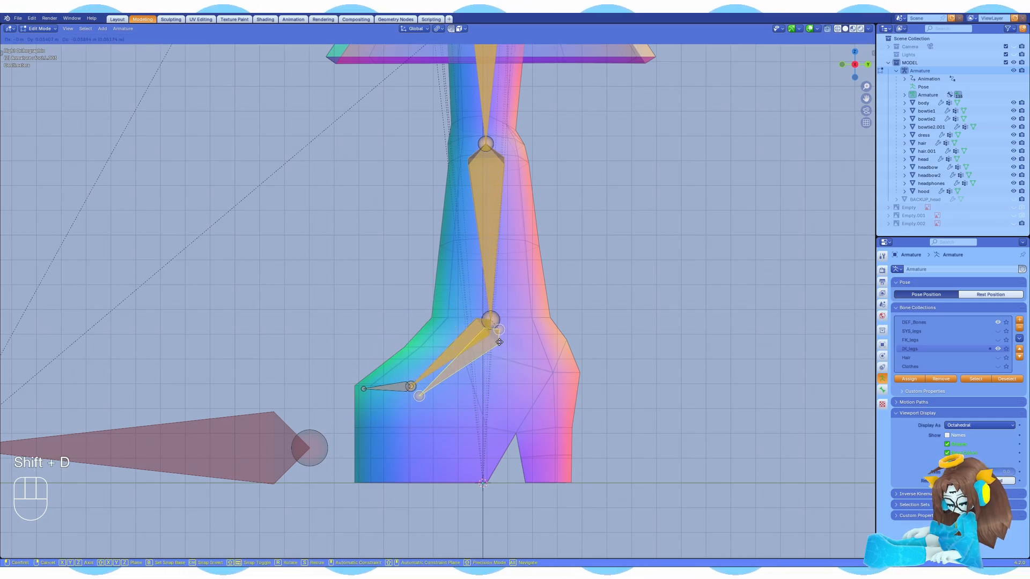
{"action": "right_click", "coordinate": [498, 341]}
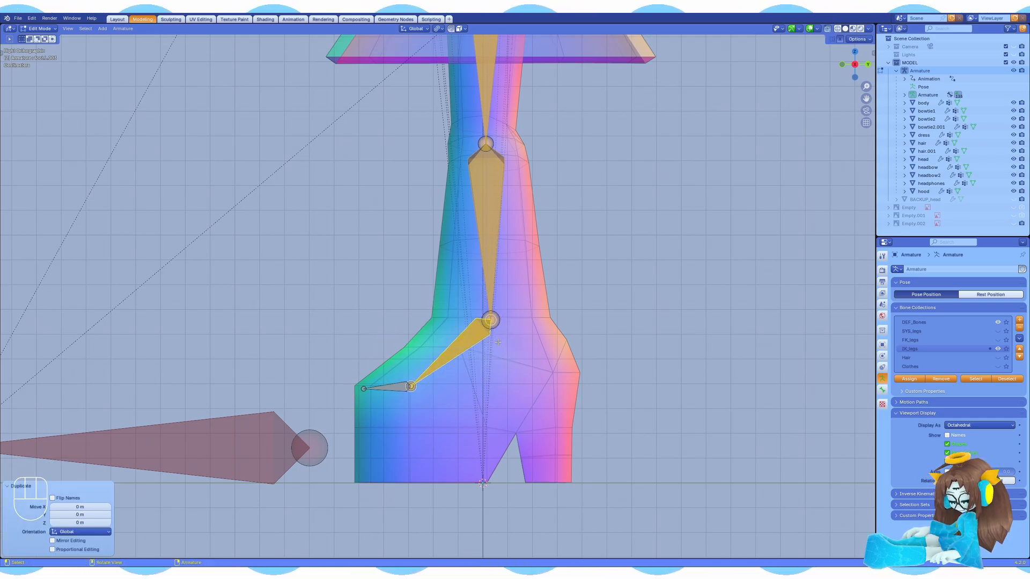
{"action": "key", "text": "alt+p"}
{"action": "left_click", "coordinate": [495, 342]}
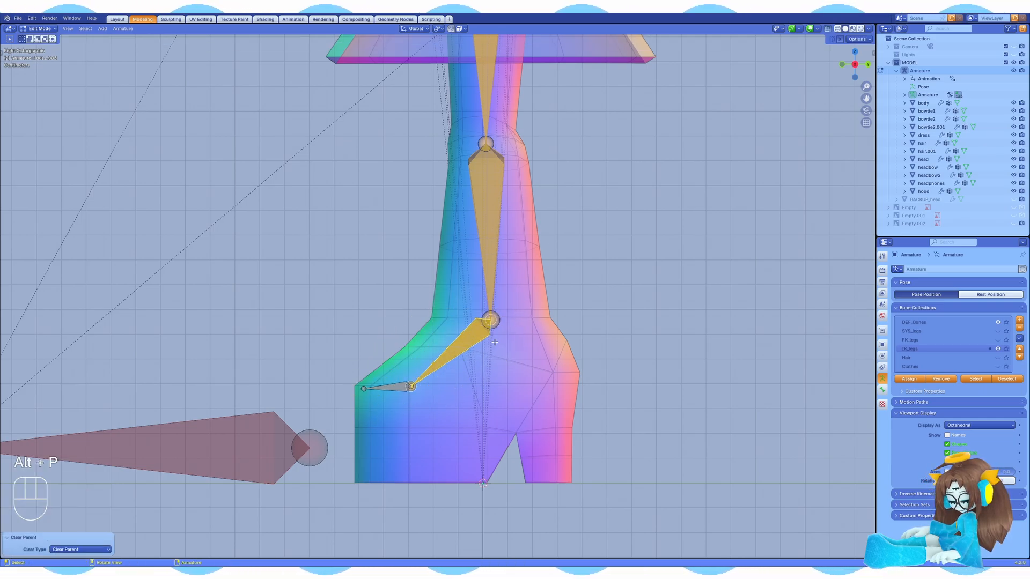
Step: Shorten the duplicated left foot bone to a length of about 0.228 m
{"action": "key", "text": "n"}
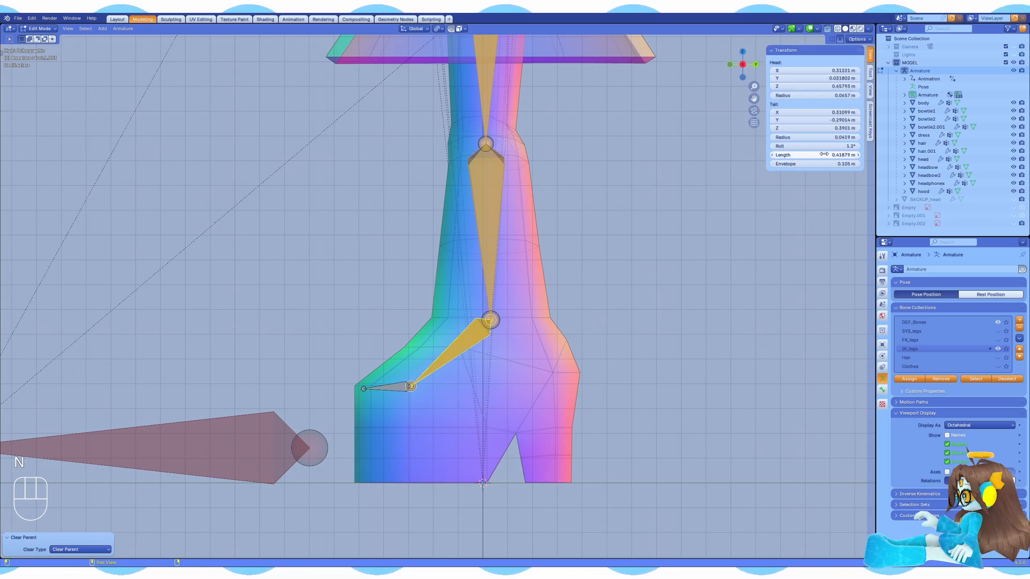
{"action": "left_click_drag", "start_coordinate": [815, 155], "coordinate": [800, 155], "text": "shift"}
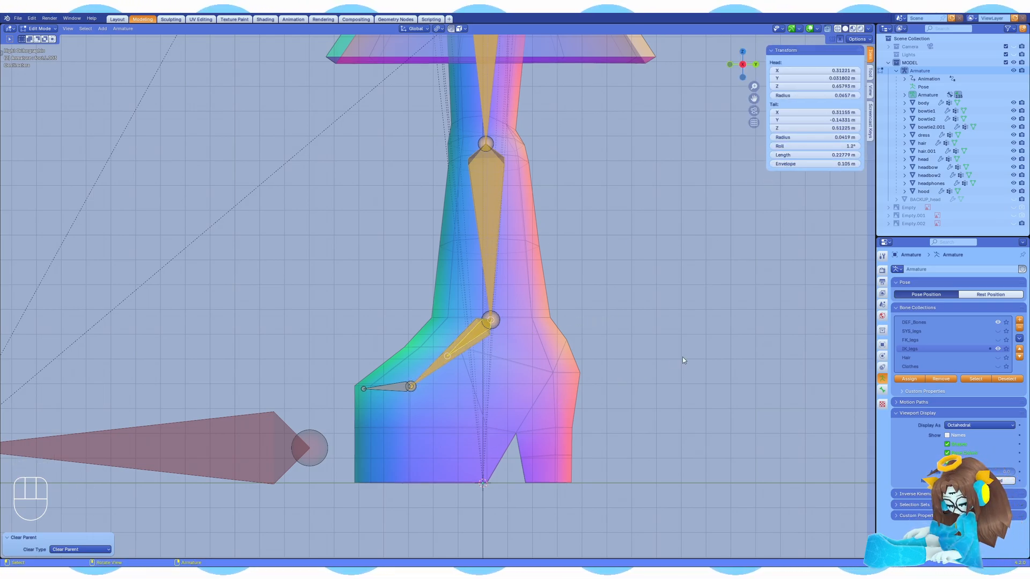
{"action": "key", "text": "n"}
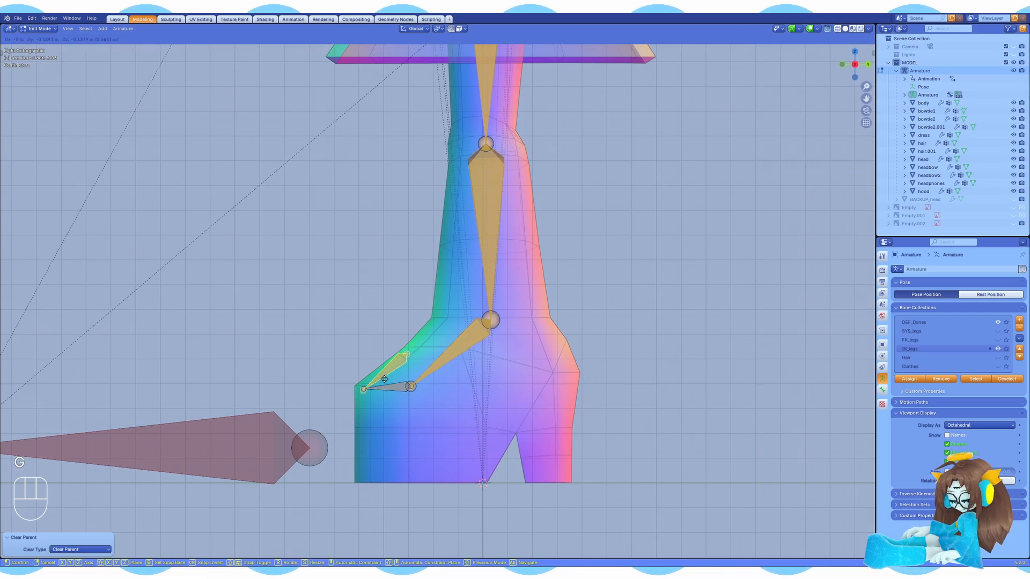
Step: Parent the shortened left foot bone to the large red bone on the ground
{"action": "right_click", "coordinate": [423, 406]}
{"action": "scroll", "coordinate": [465, 436], "scroll_direction": "down", "scroll_amount": 2}
{"action": "left_click", "coordinate": [318, 441], "text": "shift"}
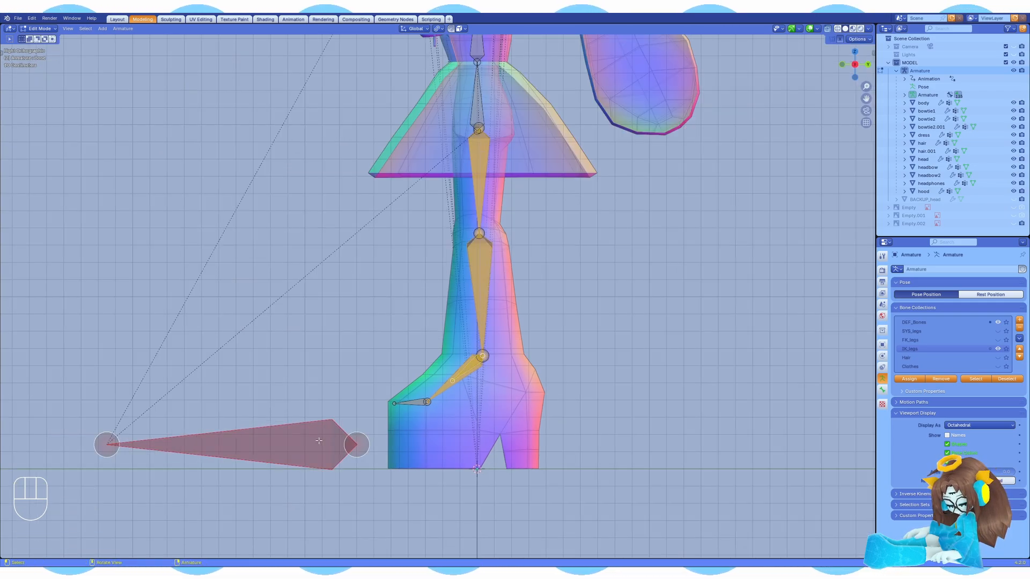
{"action": "key", "text": "ctrl+p"}
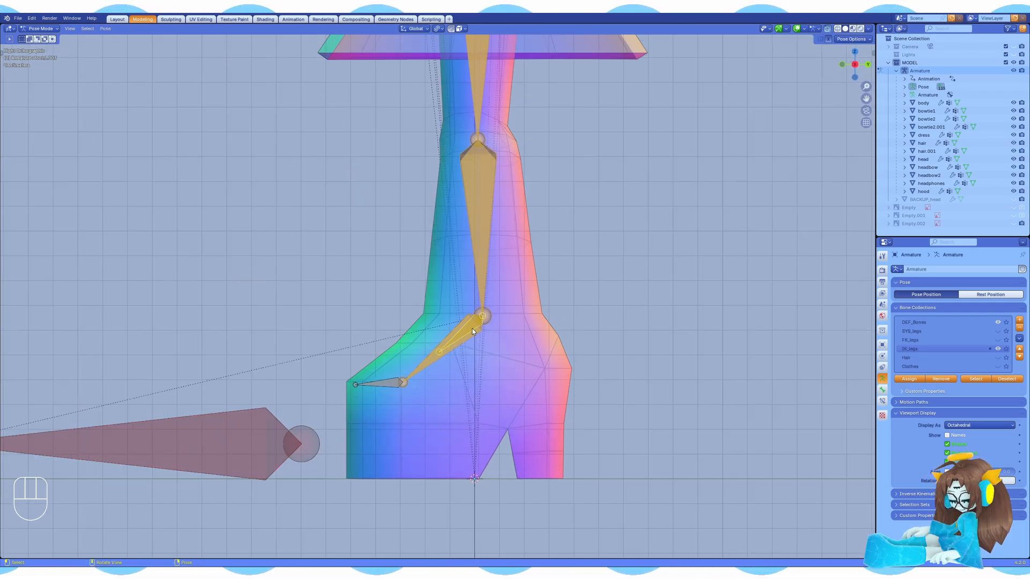
Step: In Pose Mode, add an Inverse Kinematics constraint to the left IK calf, targeting the shortened foot bone
{"action": "scroll", "coordinate": [472, 328], "scroll_direction": "down", "scroll_amount": 2}
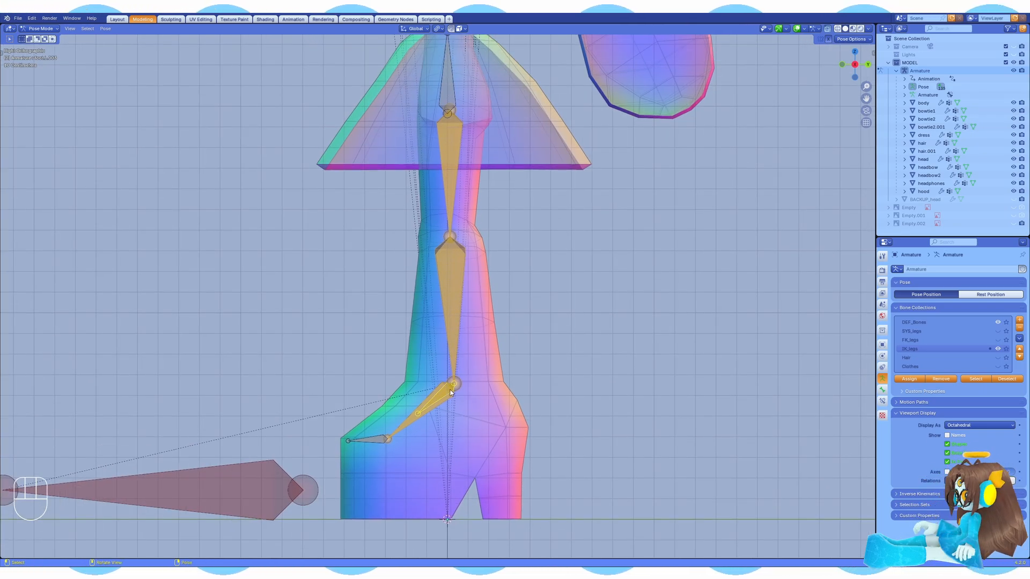
{"action": "left_click", "coordinate": [453, 303], "text": "shift"}
{"action": "left_click", "coordinate": [882, 401]}
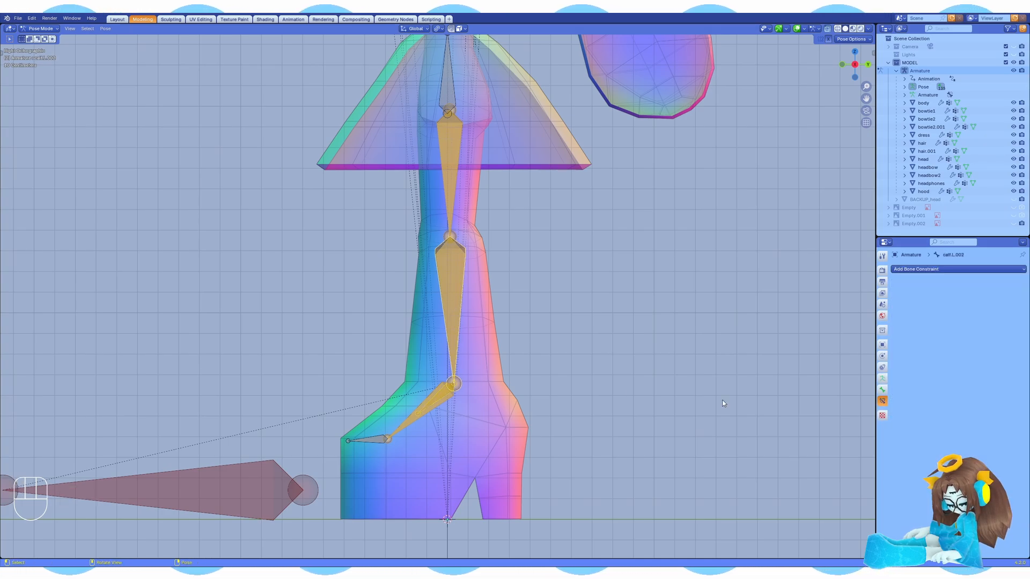
{"action": "key", "text": "shift+ctrl+c"}
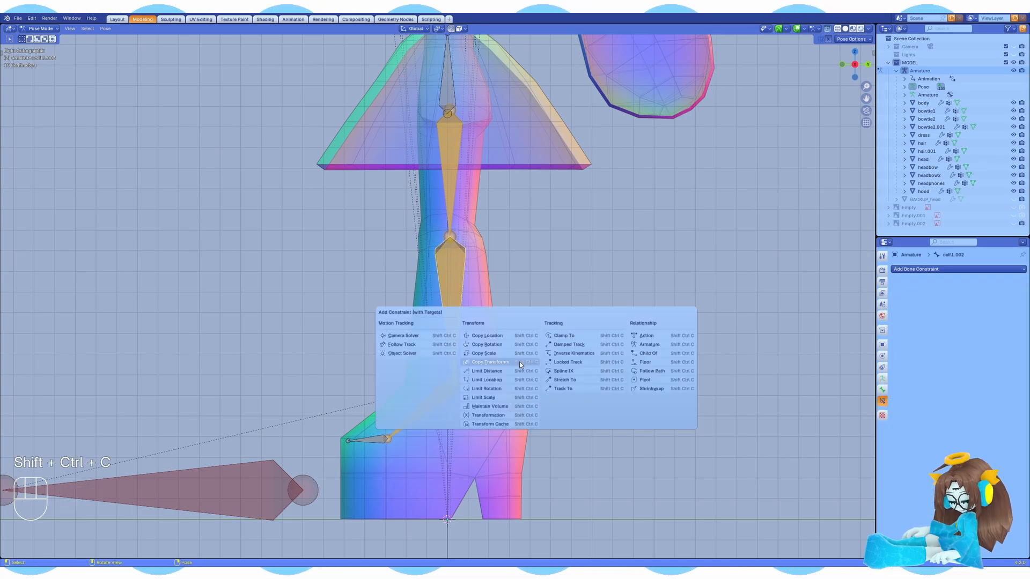
{"action": "left_click", "coordinate": [584, 354]}
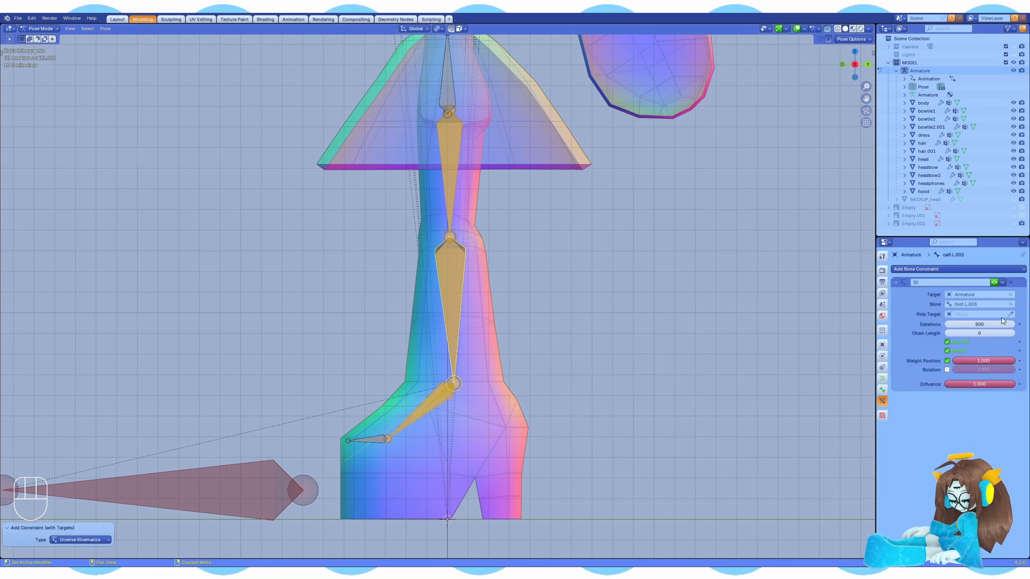
Step: Rename the shortened left foot bone as IK_L
{"action": "key", "text": "F2"}
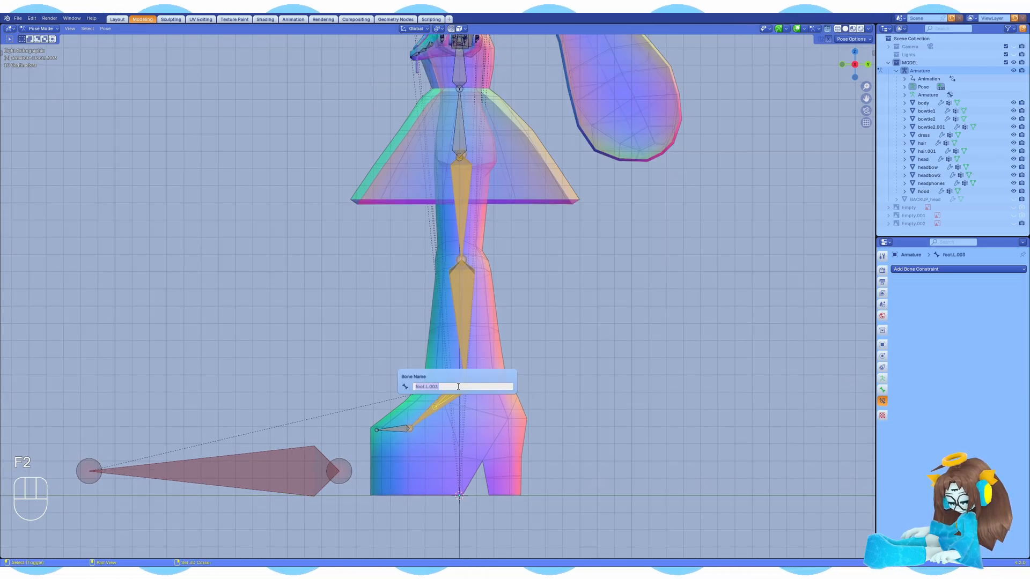
{"action": "type", "text": "IK"}
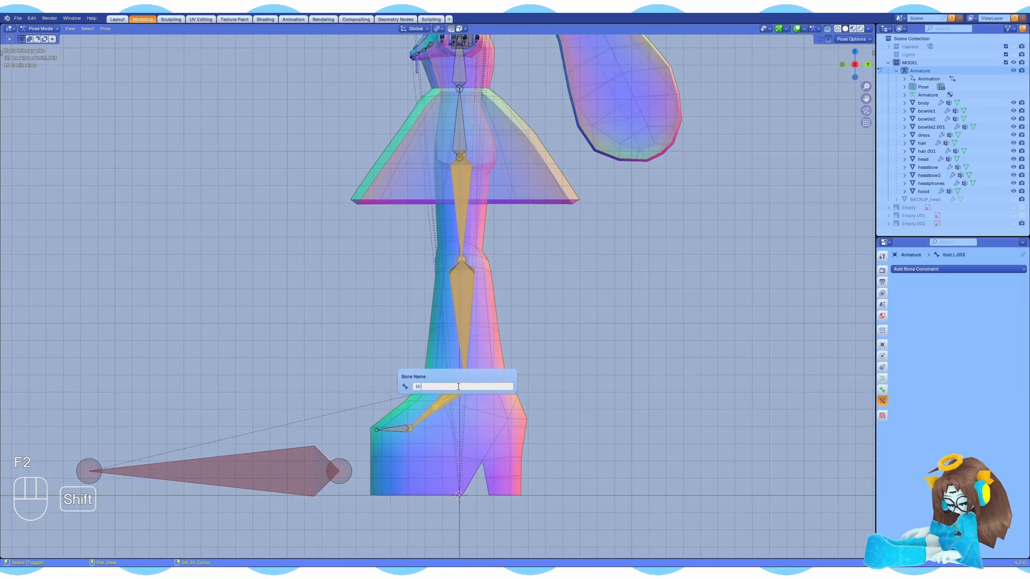
{"action": "type", "text": "_L"}
{"action": "key", "text": "Return"}
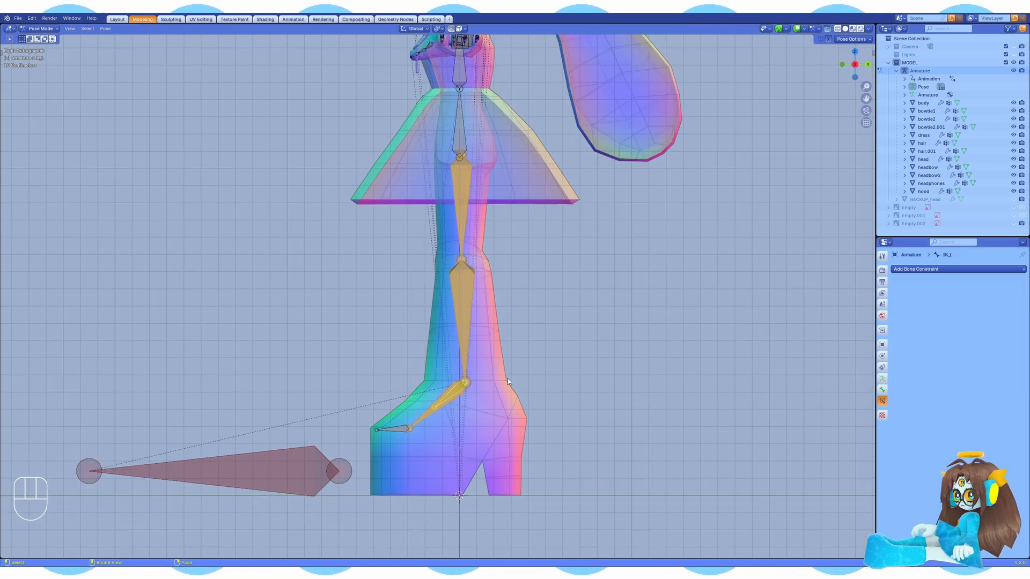
Step: Try moving IK_L freely and the hips bone along Z, cancelling both moves
{"action": "mouse_move", "coordinate": [507, 381]}
{"action": "middle_mouse_down"}
{"action": "mouse_move", "coordinate": [509, 403]}
{"action": "mouse_move", "coordinate": [512, 383]}
{"action": "middle_mouse_up"}
{"action": "key", "text": "g"}
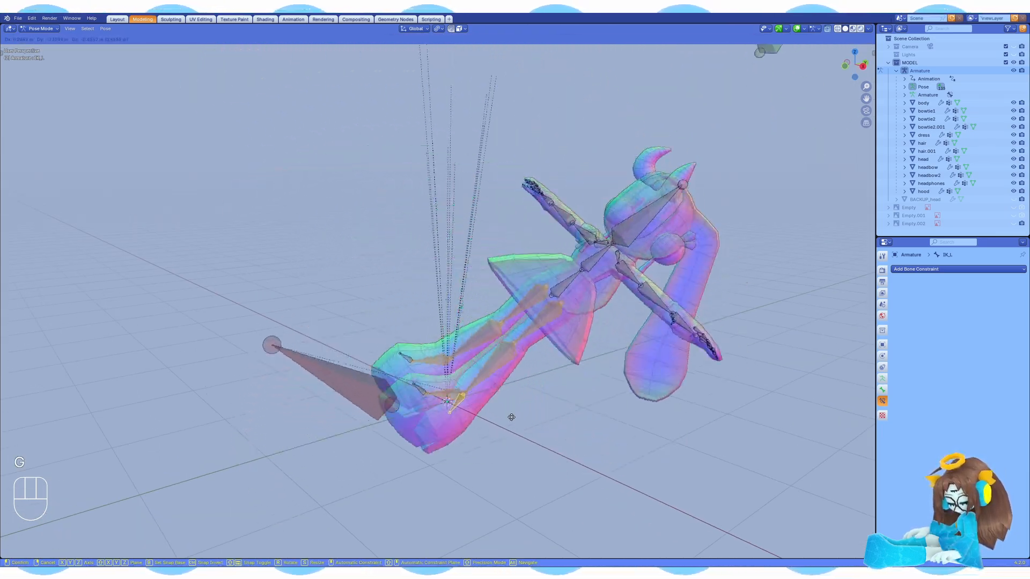
{"action": "right_click", "coordinate": [616, 341]}
{"action": "key", "text": "KP_3"}
{"action": "scroll", "coordinate": [449, 343], "scroll_direction": "up", "scroll_amount": 3}
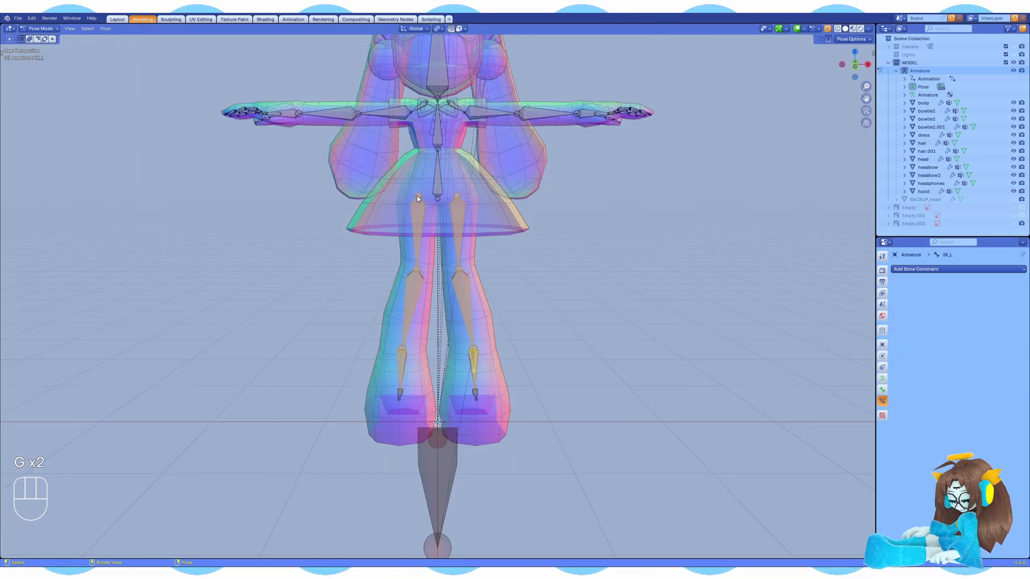
{"action": "key", "text": "z"}
{"action": "right_click", "coordinate": [459, 390]}
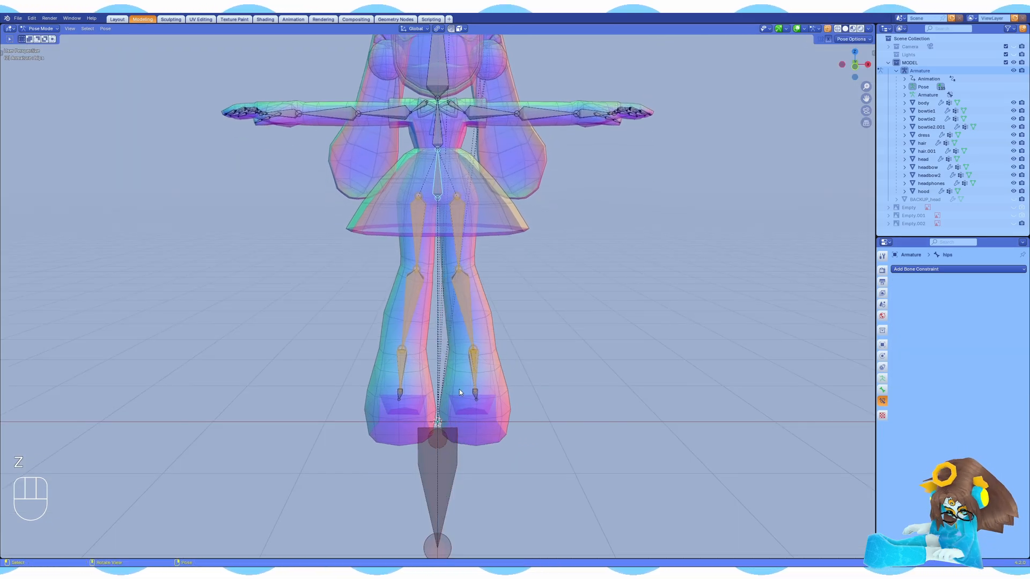
Step: Add a Copy Rotation constraint to the left IK foot bone, targeting IK_L
{"action": "key", "text": "KP_3"}
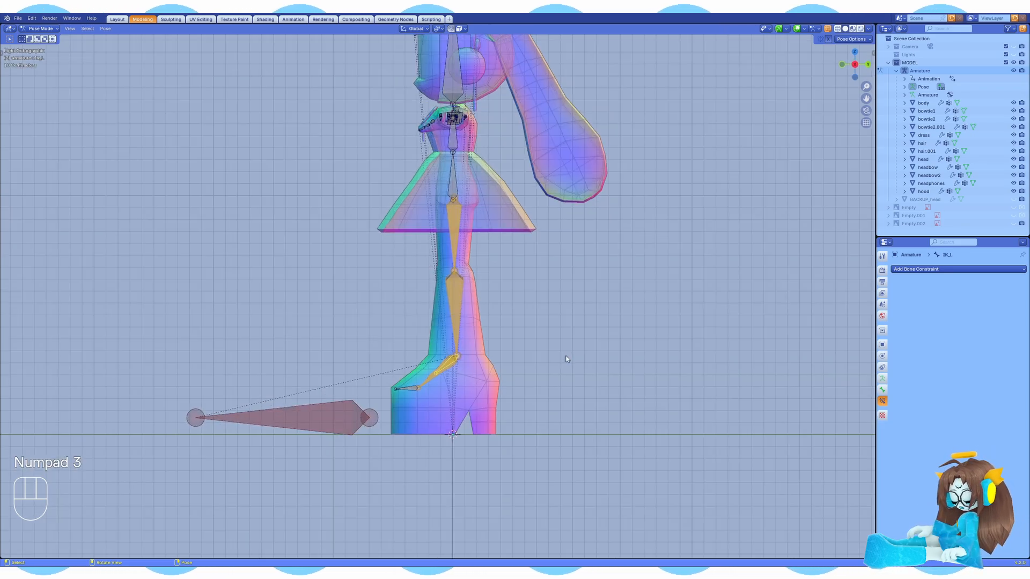
{"action": "scroll", "coordinate": [465, 445], "scroll_direction": "up", "scroll_amount": 4}
{"action": "middle_click_drag", "start_coordinate": [465, 445], "coordinate": [478, 320], "text": "shift"}
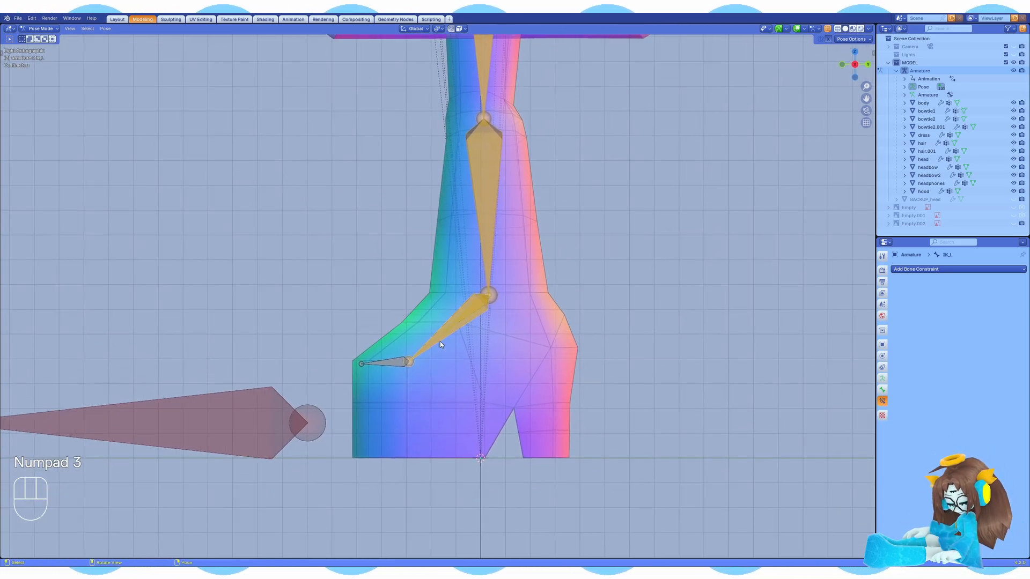
{"action": "key", "text": "ctrl+z"}
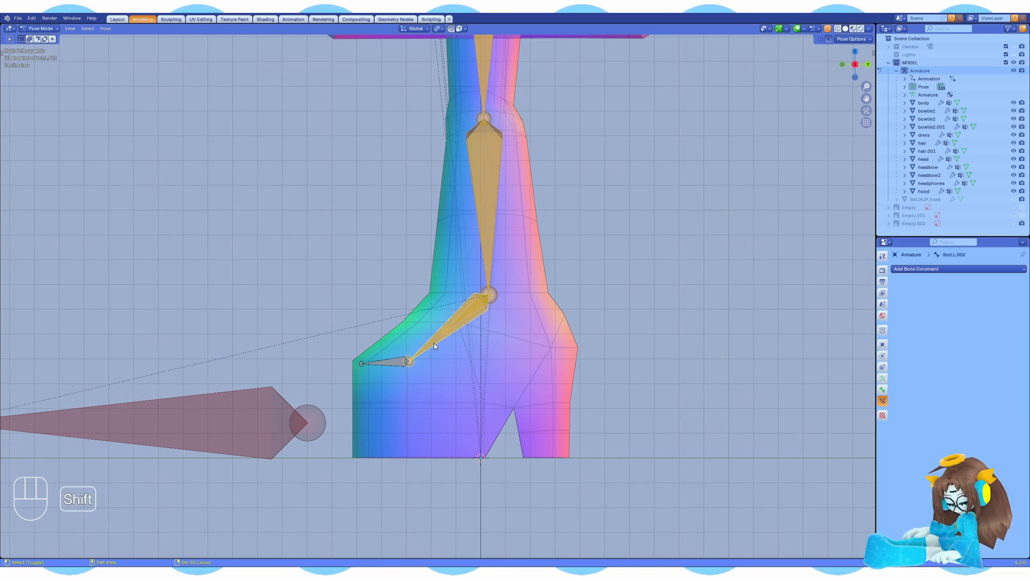
{"action": "key", "text": "ctrl+shift+c"}
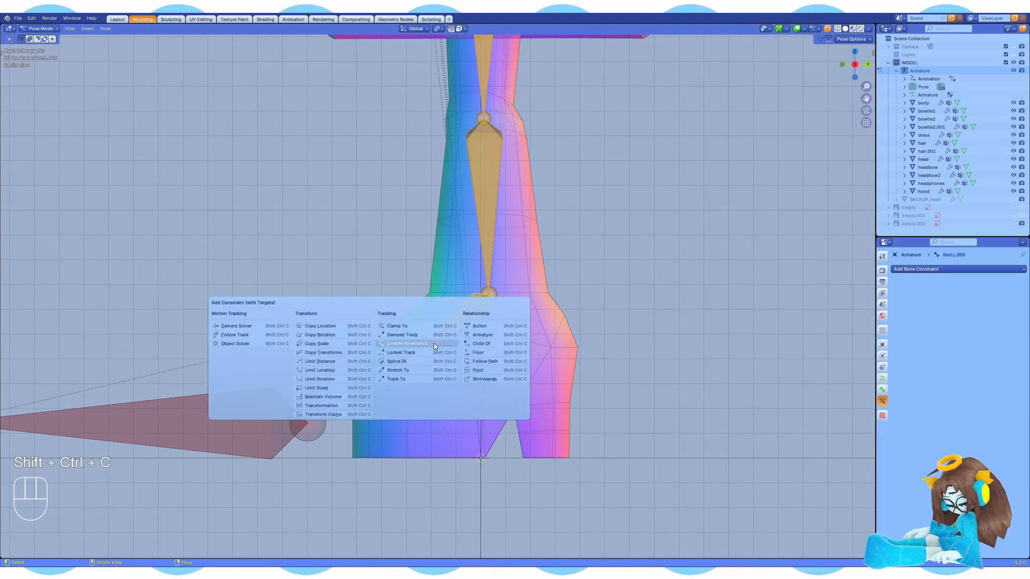
{"action": "left_click", "coordinate": [337, 333]}
{"action": "left_click", "coordinate": [468, 314]}
{"action": "left_click", "coordinate": [469, 314]}
{"action": "left_click", "coordinate": [469, 312]}
Step: Turn off X-ray while testing the left leg by moving IK_L and the hips bone along Z
{"action": "key", "text": "g"}
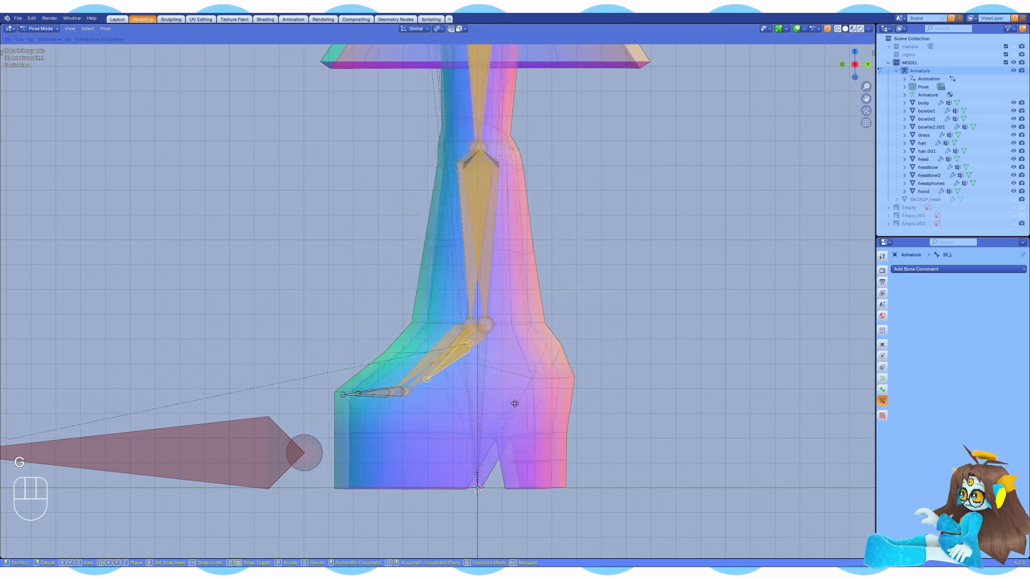
{"action": "key", "text": "alt+z"}
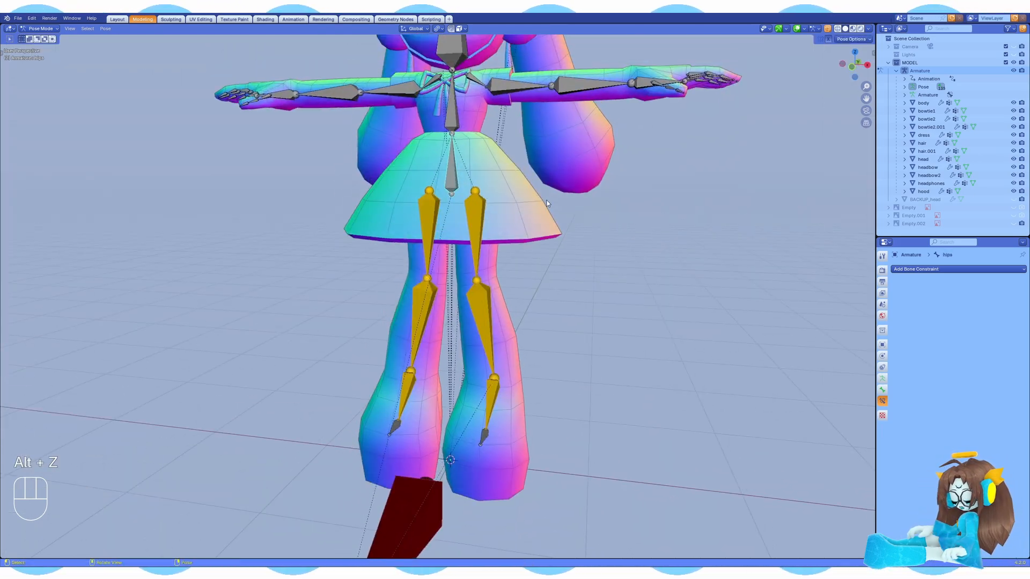
{"action": "key", "text": "alt+z"}
{"action": "key", "text": "alt+z"}
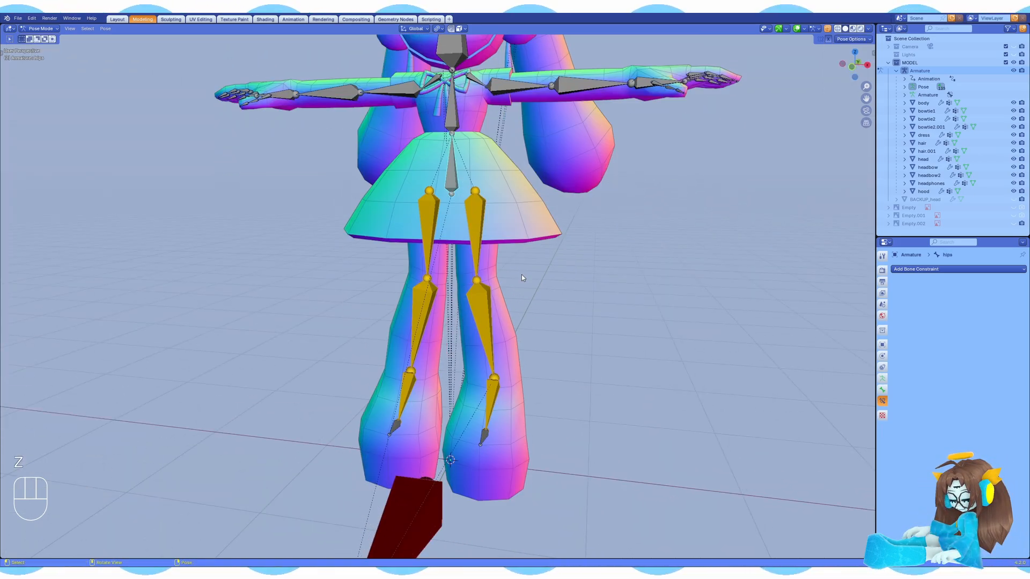
{"action": "key", "text": "g"}
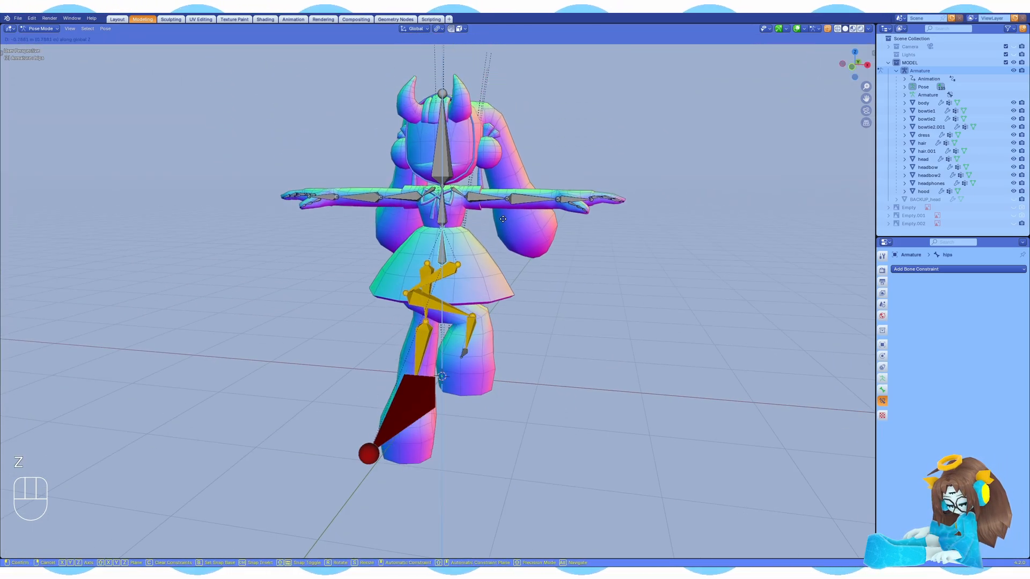
{"action": "key", "text": "z"}
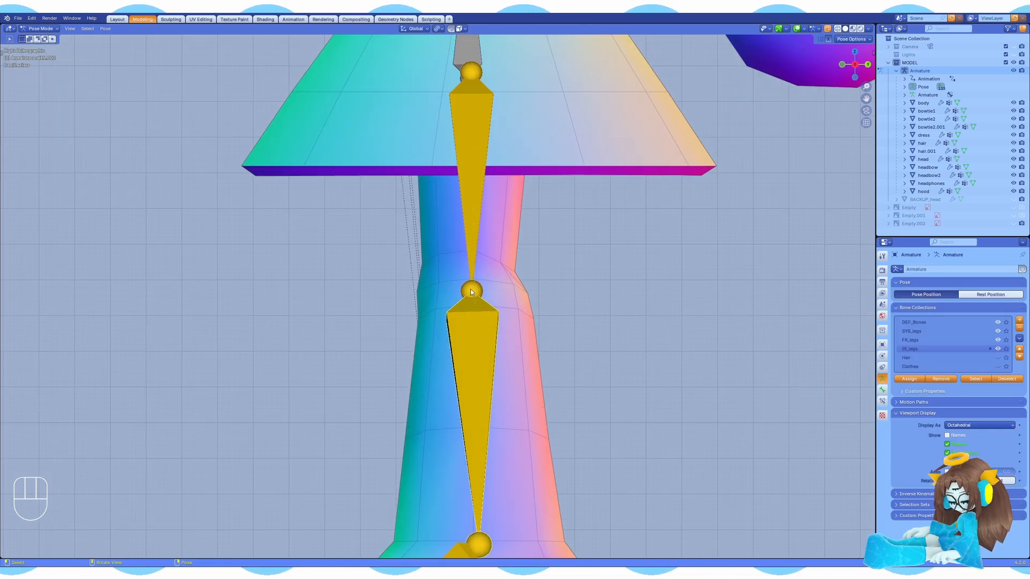
Step: Save the file and, in Edit Mode, shift the knee joints of the SYS, FK and IK leg bones slightly forward along Y
{"action": "key", "text": "g"}
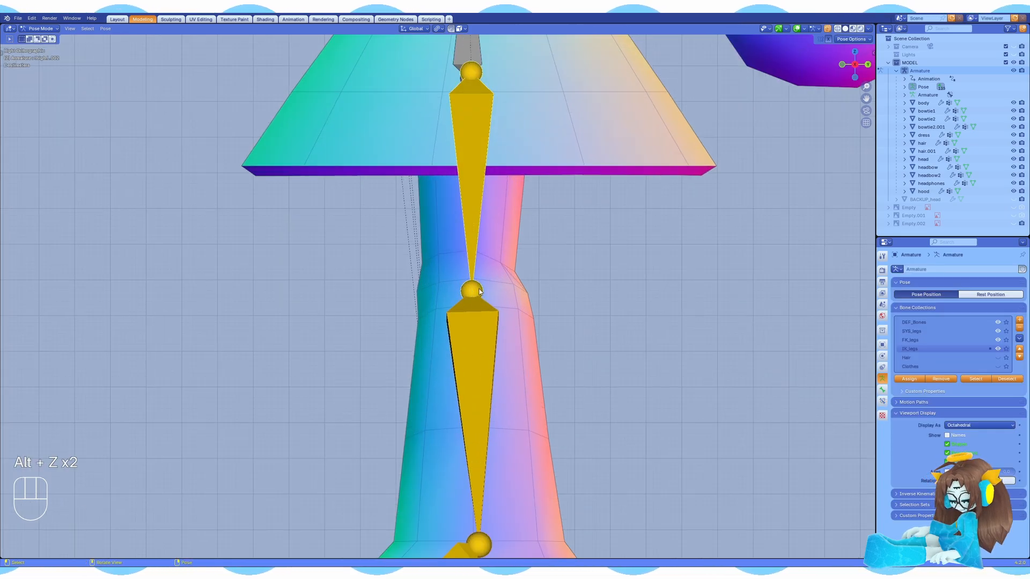
{"action": "key", "text": "y"}
{"action": "key", "text": "Escape"}
{"action": "key", "text": "ctrl+s"}
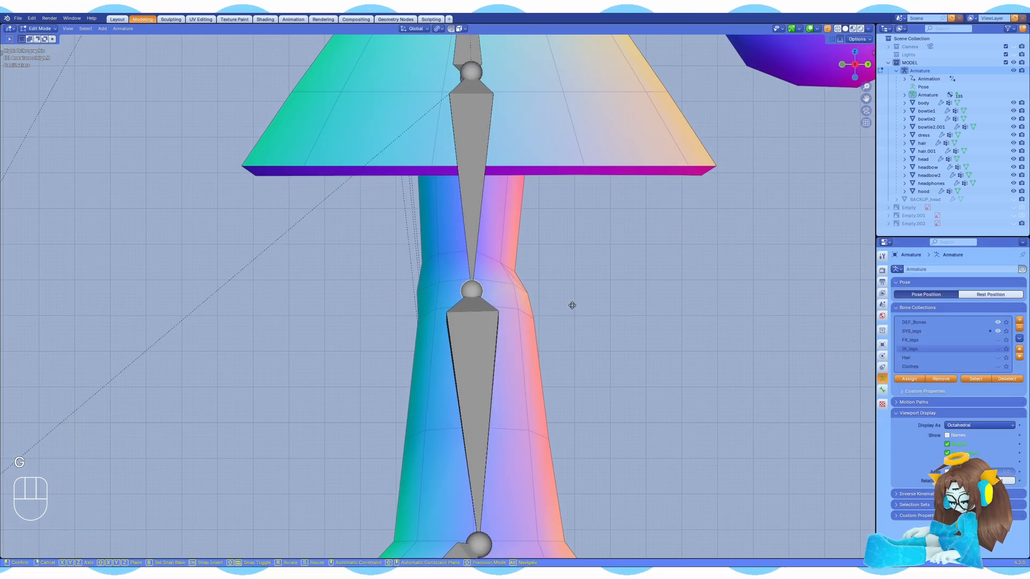
{"action": "key", "text": "g"}
{"action": "key", "text": "y"}
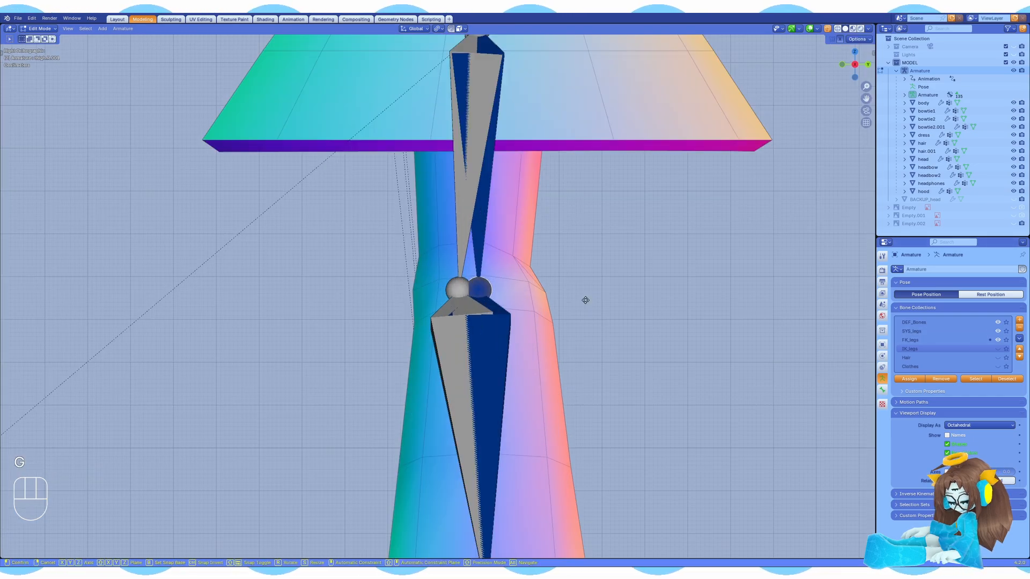
{"action": "key", "text": "g"}
{"action": "key", "text": "y"}
{"action": "left_click", "coordinate": [566, 302]}
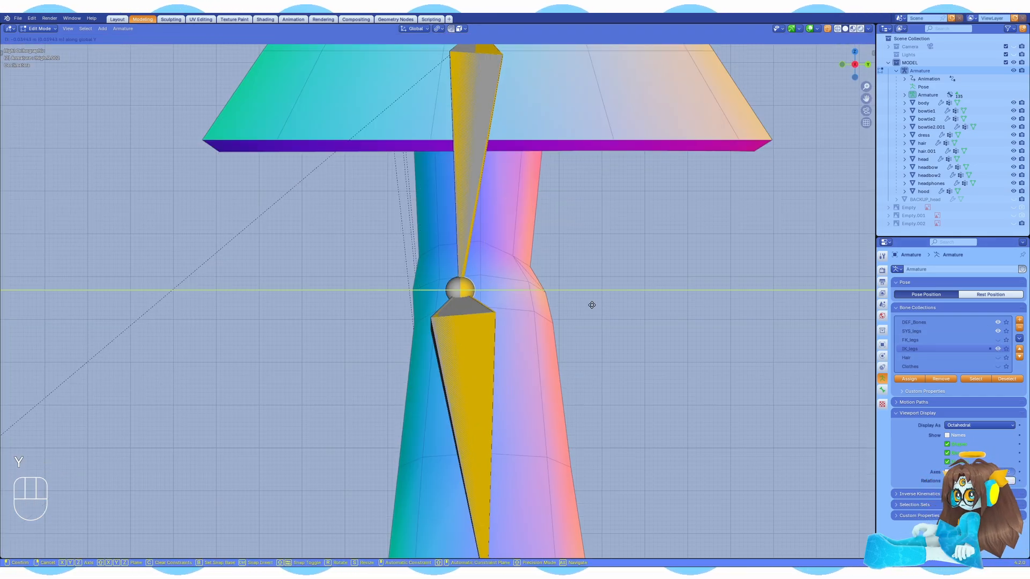
{"action": "left_click", "coordinate": [592, 305]}
{"action": "key", "text": "ctrl+z"}
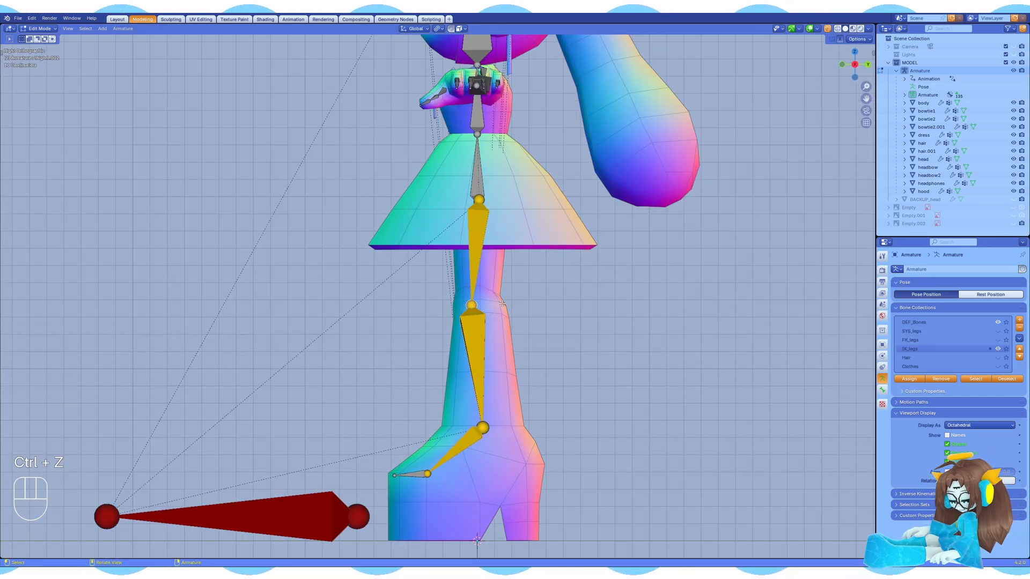
Step: Extrude a bone about 0.67 m forward from the left knee, detach it, and move it about 0.70 m farther forward along Y
{"action": "left_click", "coordinate": [388, 311]}
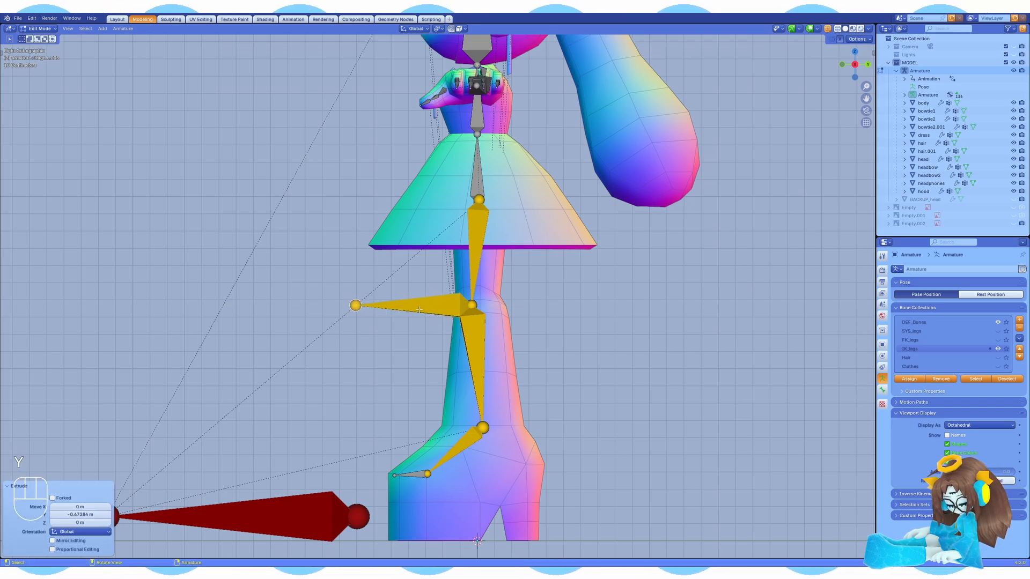
{"action": "key", "text": "g"}
{"action": "key", "text": "y"}
{"action": "right_click", "coordinate": [424, 309]}
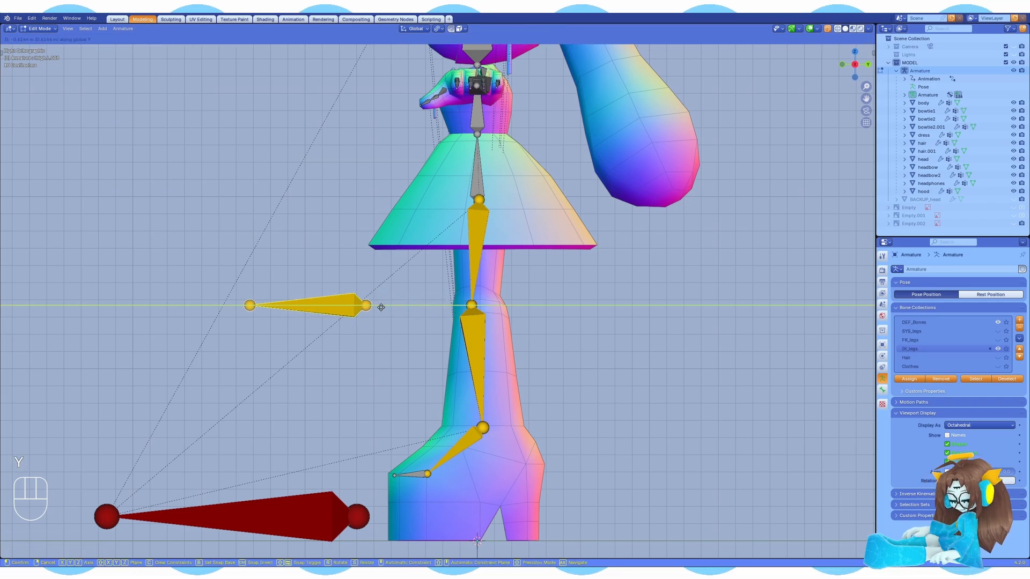
{"action": "left_click", "coordinate": [367, 308]}
Step: Parent the new knee target bone to the large red floor bone and rename it TARGET_L
{"action": "middle_click_drag", "start_coordinate": [512, 374], "coordinate": [468, 302]}
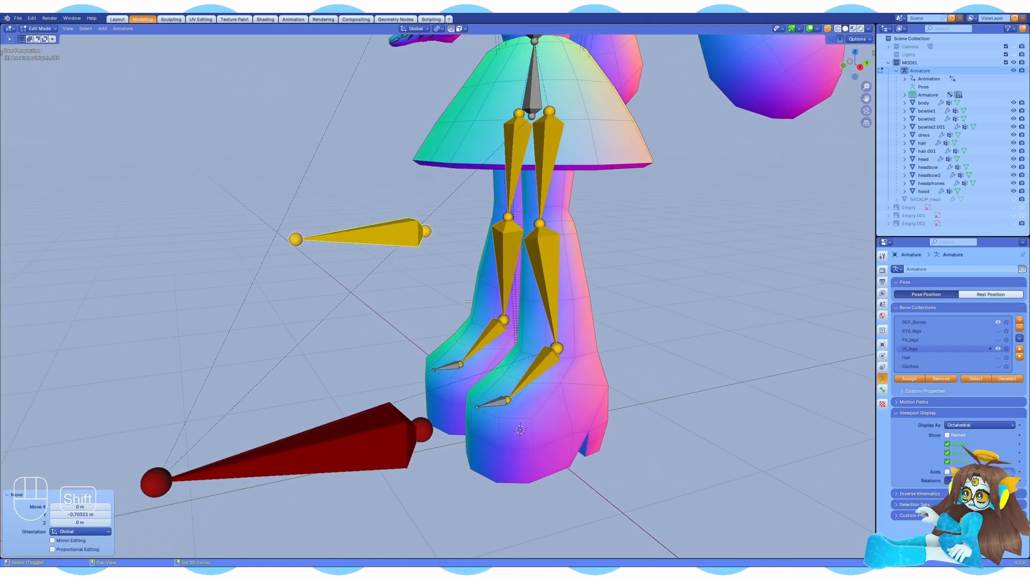
{"action": "left_click", "coordinate": [383, 418], "text": "shift"}
{"action": "left_click", "coordinate": [385, 422]}
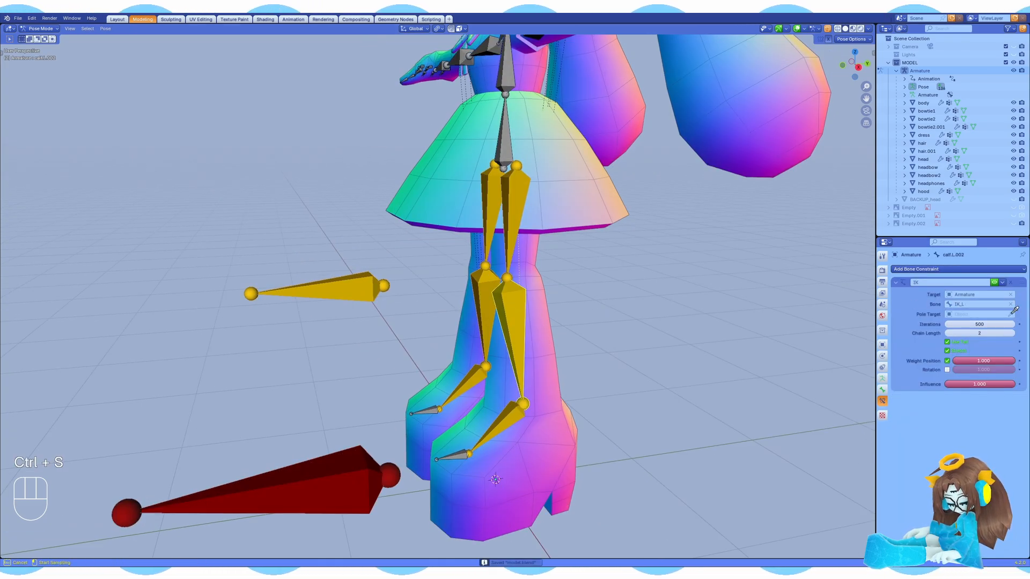
{"action": "left_click", "coordinate": [340, 290]}
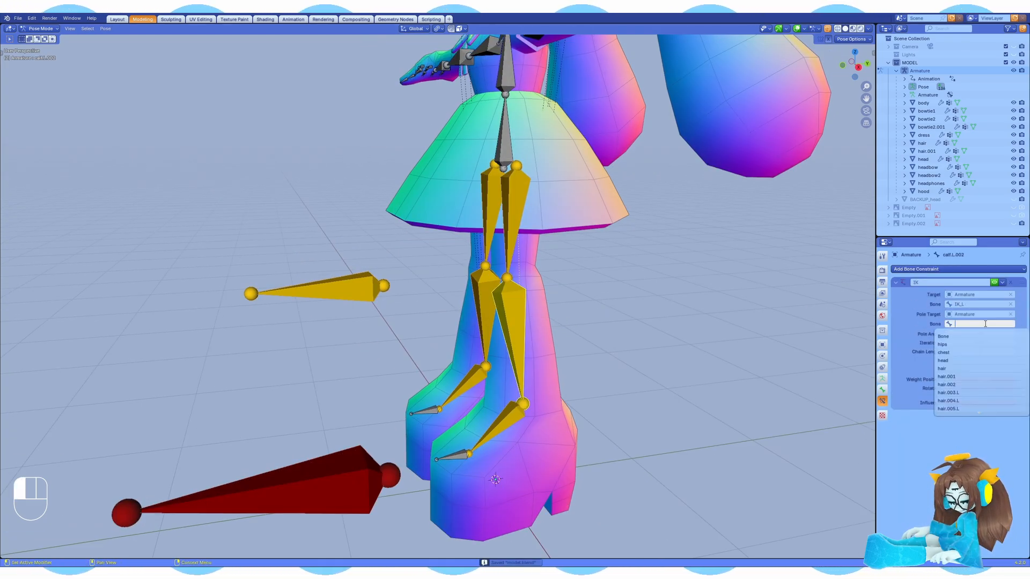
{"action": "key", "text": "F2"}
{"action": "type", "text": "TARGET_L"}
{"action": "key", "text": "Return"}
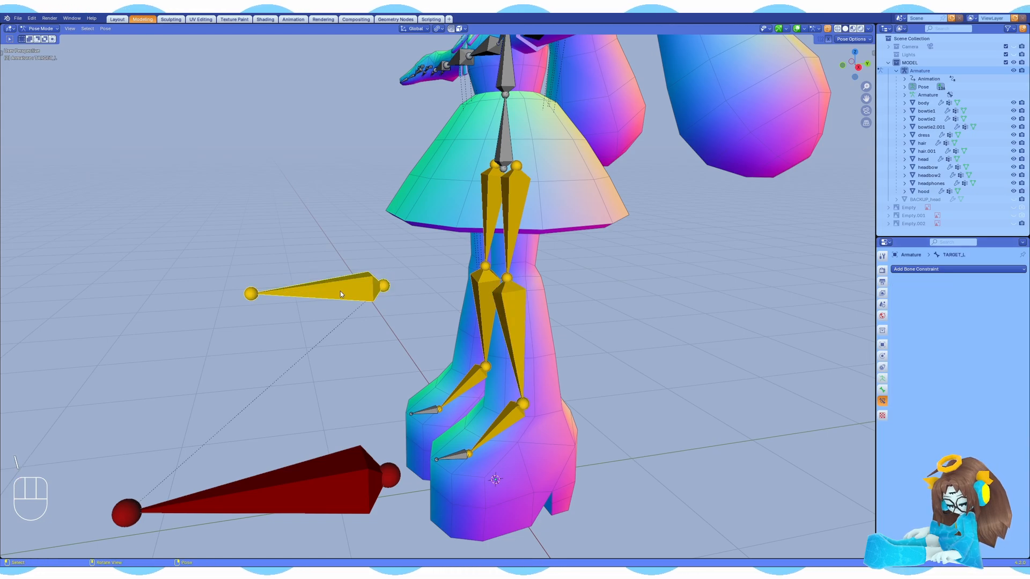
Step: Set TARGET_L as the pole target bone of the left calf's IK constraint, with a pole angle of -90°
{"action": "left_click", "coordinate": [481, 304]}
{"action": "left_click", "coordinate": [975, 323]}
{"action": "type", "text": "ty"}
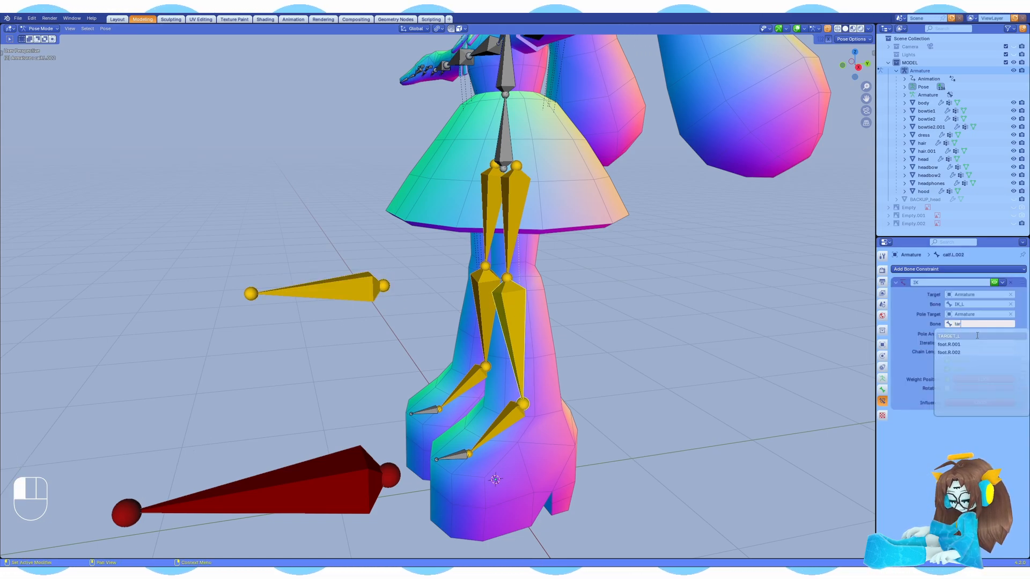
{"action": "left_click", "coordinate": [977, 336]}
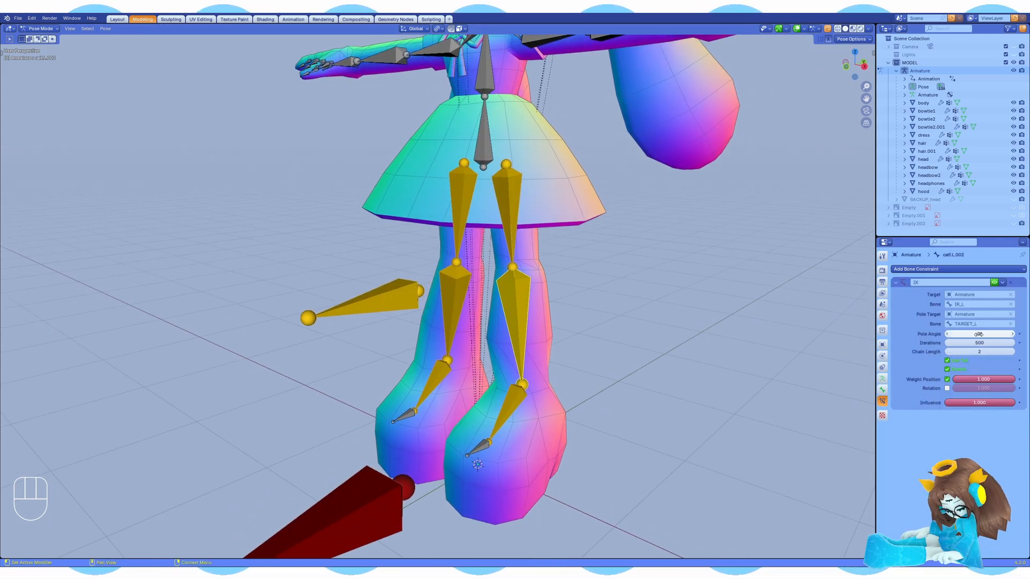
{"action": "left_click_drag", "start_coordinate": [979, 334], "coordinate": [944, 334]}
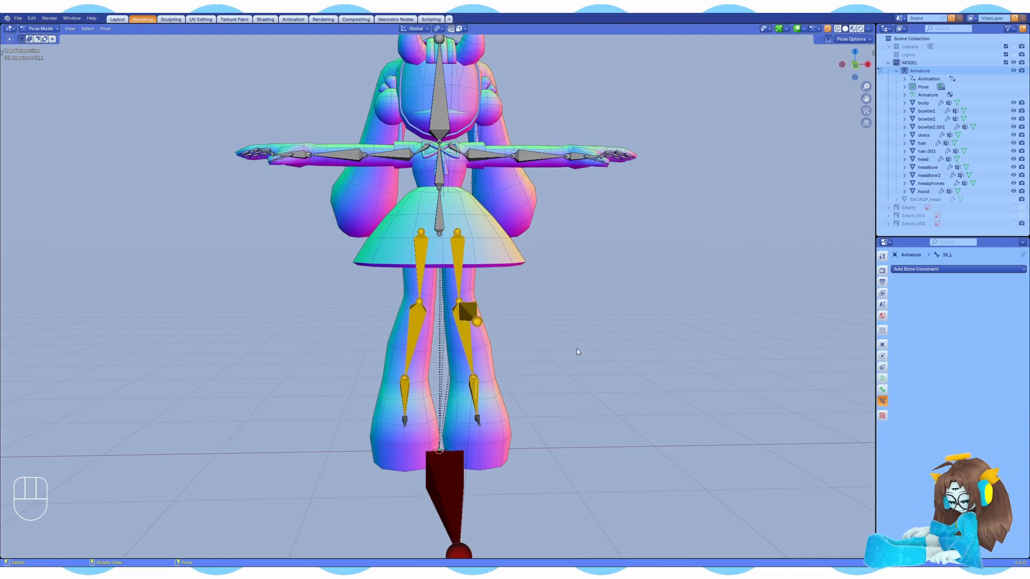
Step: Test the left knee by moving TARGET_L about 0.21 m along X and trying a hips move along Z
{"action": "scroll", "coordinate": [450, 309], "scroll_direction": "up", "scroll_amount": 4}
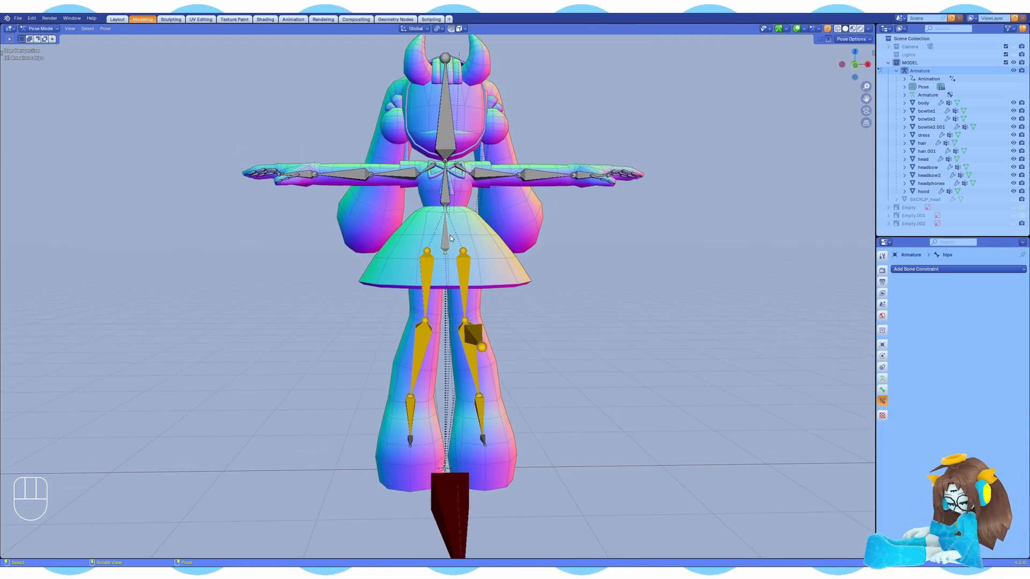
{"action": "left_click", "coordinate": [477, 340]}
{"action": "key", "text": "g"}
{"action": "key", "text": "x"}
{"action": "left_click", "coordinate": [540, 342]}
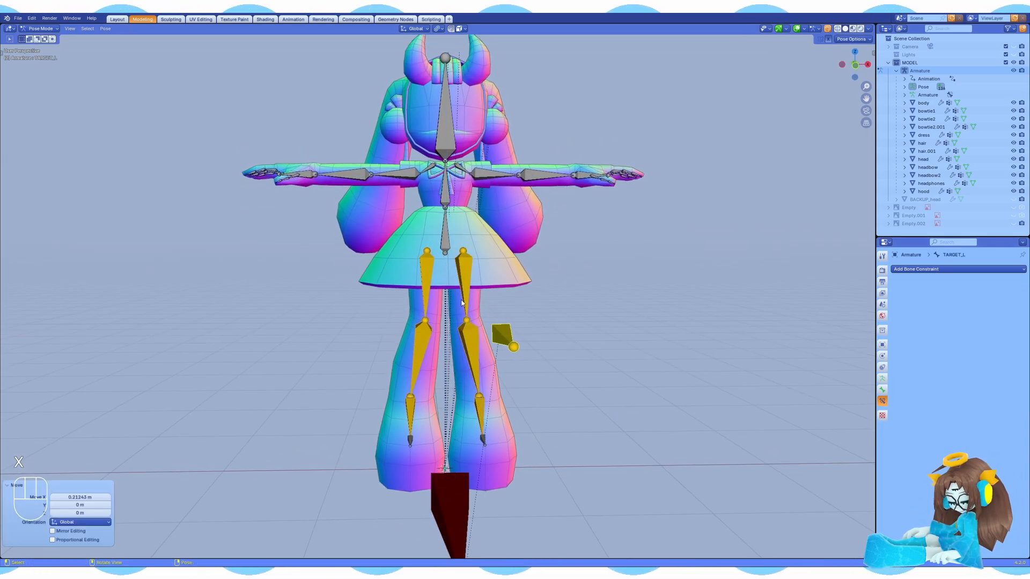
{"action": "left_click", "coordinate": [446, 236]}
{"action": "key", "text": "g"}
{"action": "key", "text": "z"}
{"action": "right_click", "coordinate": [446, 252]}
{"action": "left_click", "coordinate": [499, 340]}
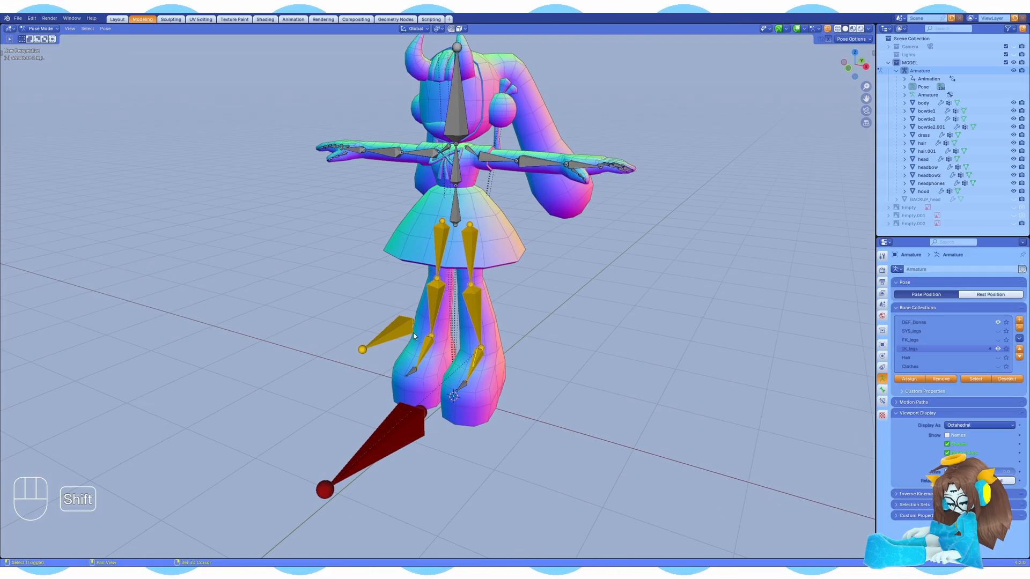
Step: In Edit Mode, symmetrize the left IK control and knee target bones to create IK_R and TARGET_R
{"action": "left_click", "coordinate": [38, 29]}
{"action": "left_click", "coordinate": [40, 47]}
{"action": "right_click", "coordinate": [398, 333]}
{"action": "left_click", "coordinate": [397, 333]}
{"action": "middle_click_drag", "start_coordinate": [397, 333], "coordinate": [557, 347]}
{"action": "scroll", "coordinate": [456, 327], "scroll_direction": "up", "scroll_amount": 2}
Step: In Pose Mode, add an Inverse Kinematics constraint to the right IK calf bone, targeting IK_R
{"action": "left_click", "coordinate": [422, 339]}
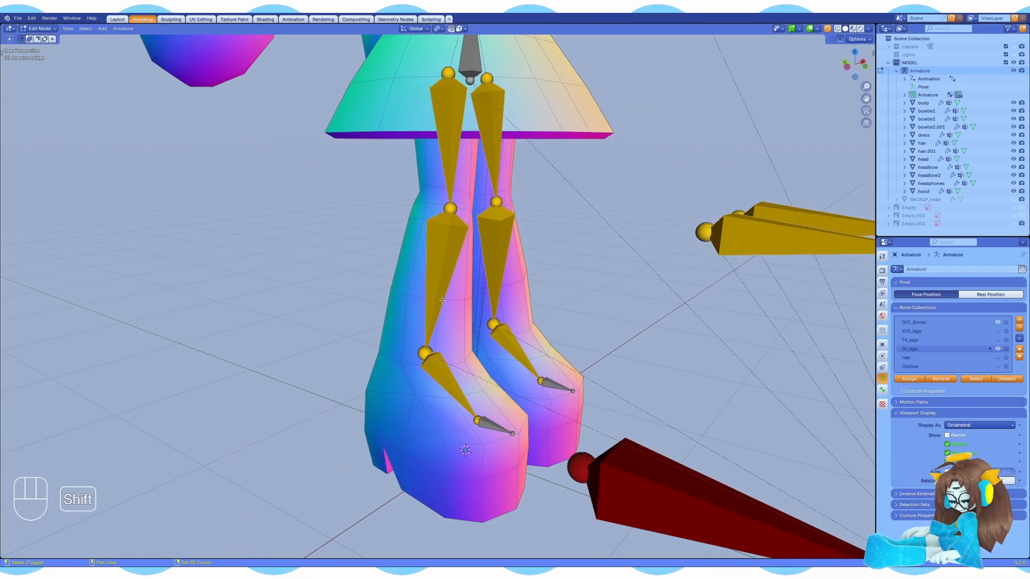
{"action": "key", "text": "ctrl+shift+c"}
{"action": "left_click", "coordinate": [883, 390]}
{"action": "left_click", "coordinate": [42, 56]}
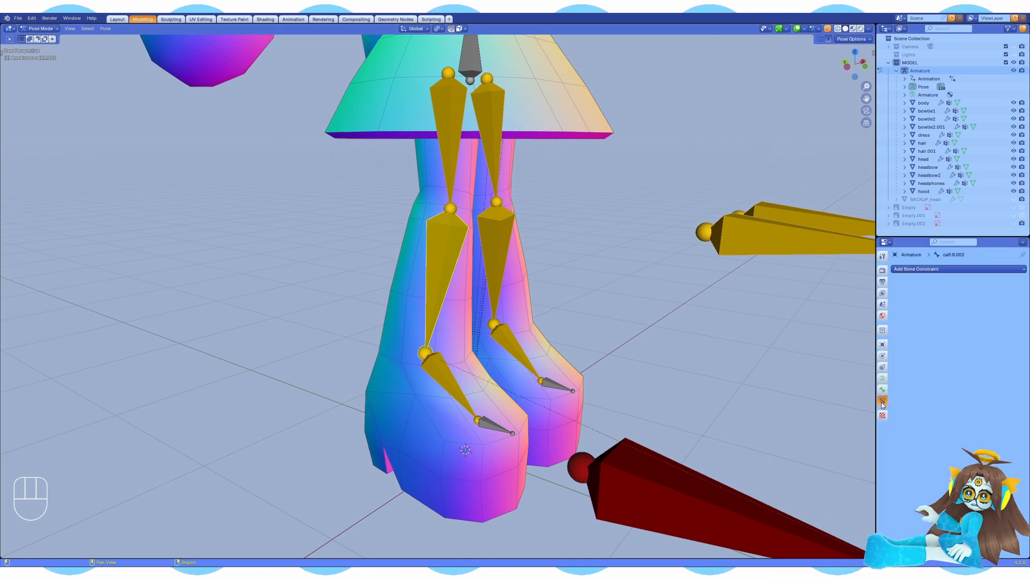
{"action": "key", "text": "ctrl+shift+c"}
{"action": "left_click", "coordinate": [519, 340]}
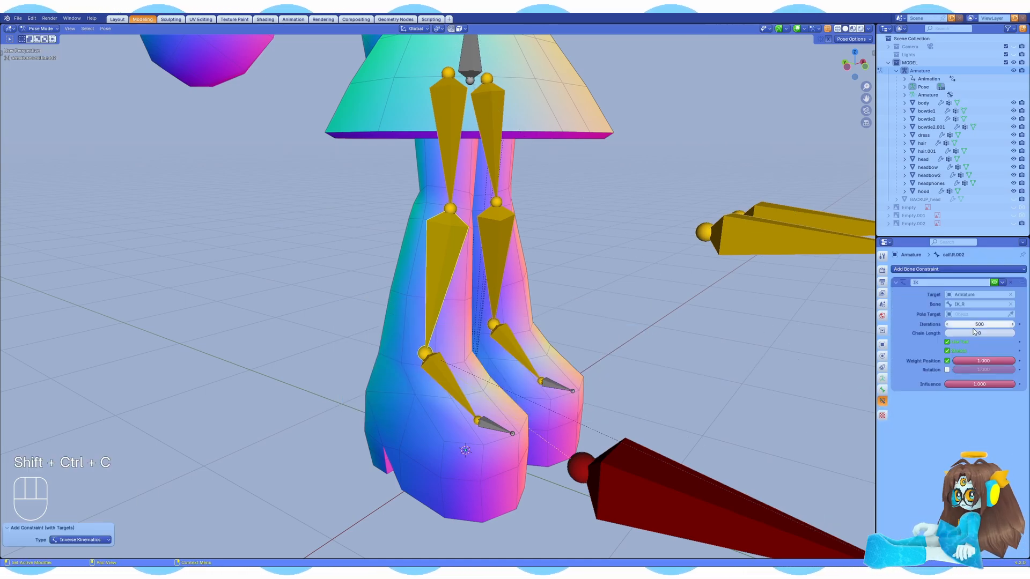
Step: Give the right calf's IK constraint the pole target TARGET_R, a chain length of 2 and a pole angle of -90°
{"action": "left_click", "coordinate": [493, 191]}
{"action": "left_click", "coordinate": [1006, 324]}
{"action": "left_click", "coordinate": [956, 344]}
{"action": "left_click", "coordinate": [973, 334]}
{"action": "type", "text": "-90"}
{"action": "key", "text": "Return"}
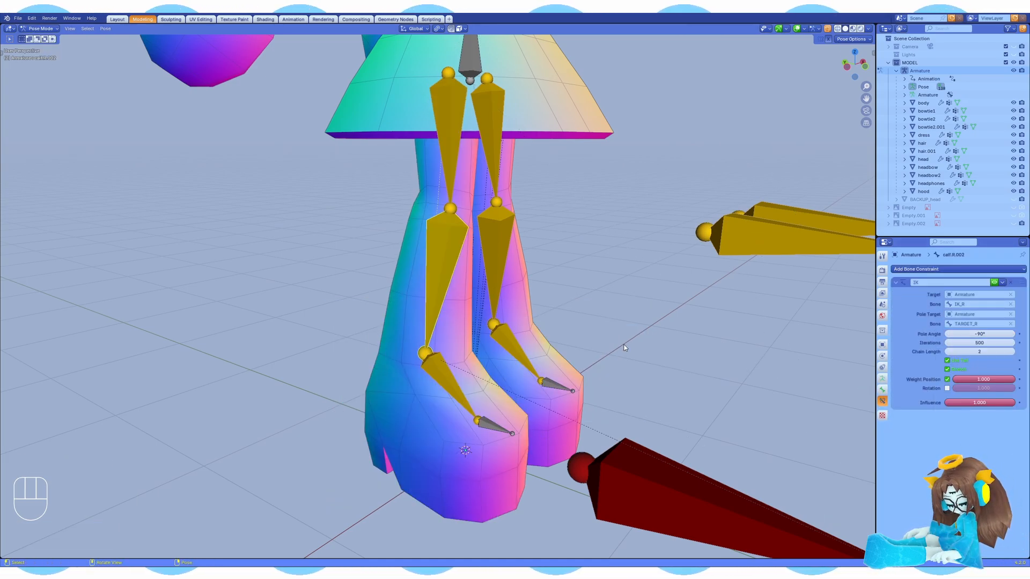
Step: Add a Copy Rotation constraint to the right IK foot bone, targeting IK_R
{"action": "middle_click_drag", "start_coordinate": [607, 329], "coordinate": [592, 337]}
{"action": "scroll", "coordinate": [592, 337], "scroll_direction": "down", "scroll_amount": 1}
{"action": "left_click", "coordinate": [445, 360]}
{"action": "key", "text": "ctrl+shift+c"}
{"action": "left_click", "coordinate": [361, 352]}
Step: Test both IK legs from the front by moving the hips bone along Z, cancelling each move
{"action": "left_click", "coordinate": [472, 81]}
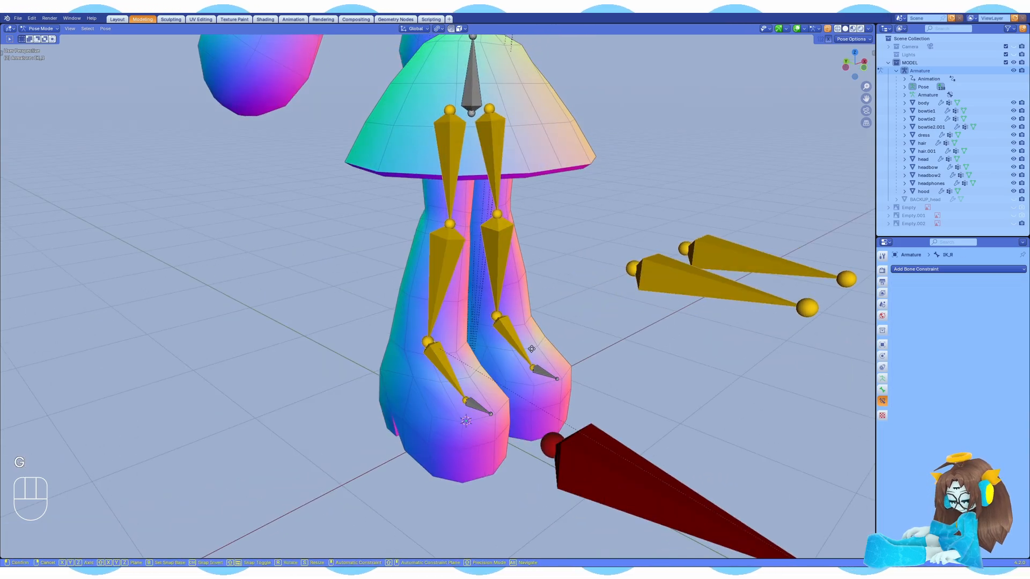
{"action": "scroll", "coordinate": [472, 86], "scroll_direction": "down", "scroll_amount": 3}
{"action": "key", "text": "g"}
{"action": "key", "text": "z"}
{"action": "right_click", "coordinate": [520, 127]}
{"action": "key", "text": "KP_1"}
{"action": "key", "text": "g"}
{"action": "key", "text": "z"}
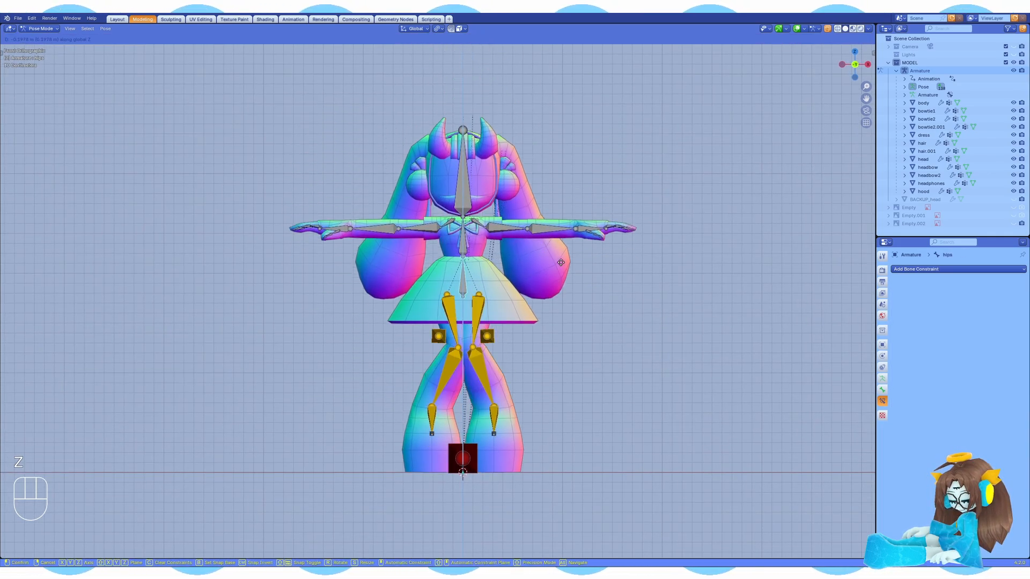
{"action": "right_click", "coordinate": [542, 352]}
Step: Try shifting the right knee target bone outward along X and check the knees by moving the hips along Z
{"action": "left_click", "coordinate": [499, 337]}
{"action": "left_click", "coordinate": [439, 337]}
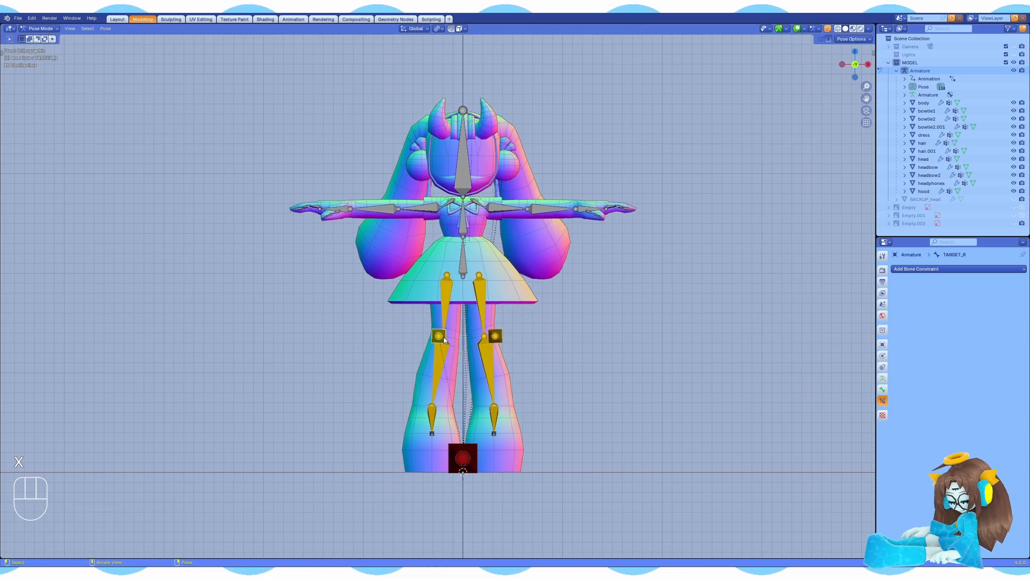
{"action": "key", "text": "g"}
{"action": "key", "text": "x"}
{"action": "left_click", "coordinate": [425, 337]}
{"action": "left_click", "coordinate": [465, 267]}
{"action": "key", "text": "g"}
{"action": "key", "text": "z"}
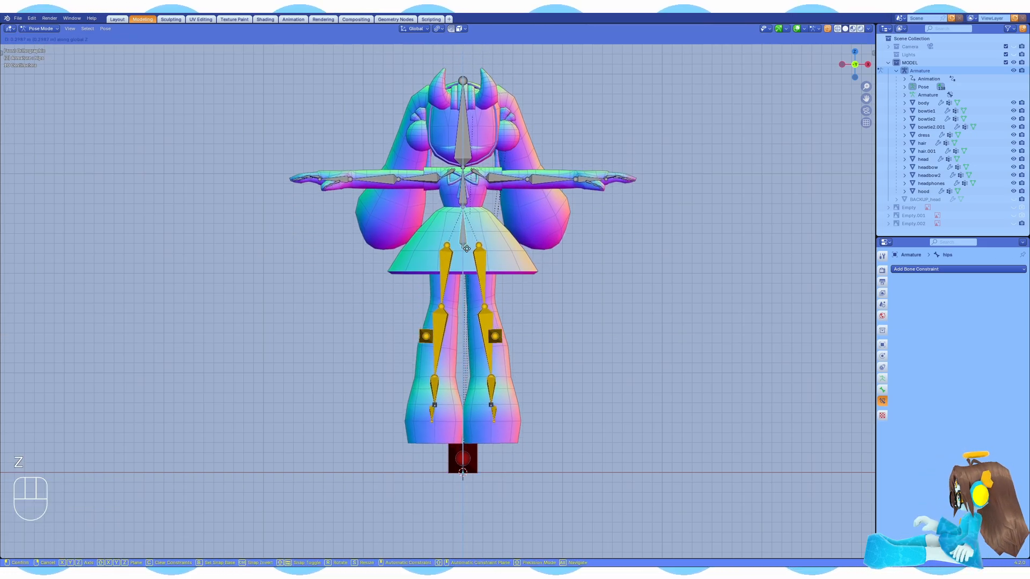
{"action": "left_click", "coordinate": [508, 347]}
Step: Try moving both knee target bones along Y with the hips lowered to check how the knees bend
{"action": "left_click", "coordinate": [498, 339]}
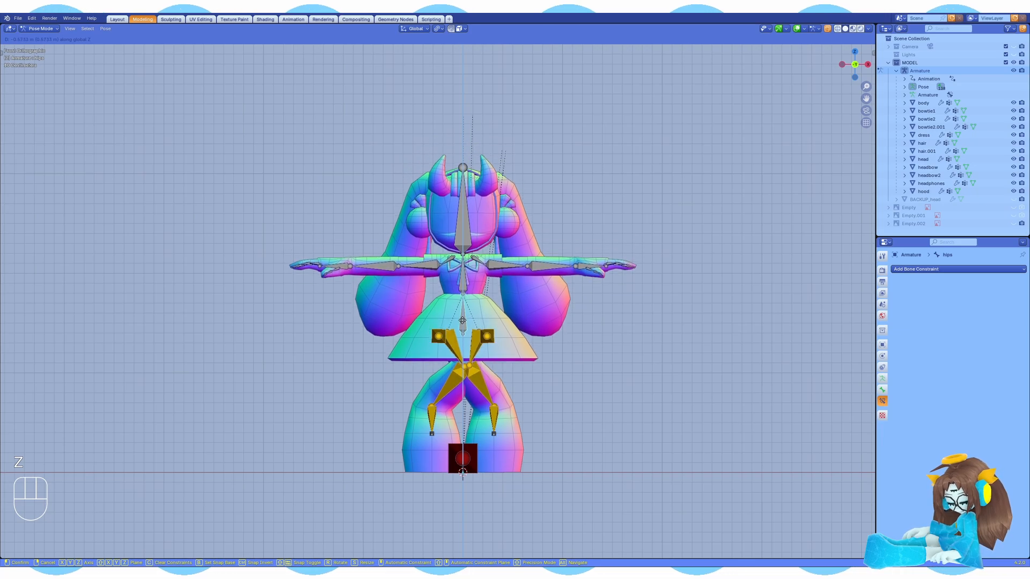
{"action": "left_click", "coordinate": [495, 344]}
{"action": "left_click", "coordinate": [494, 344]}
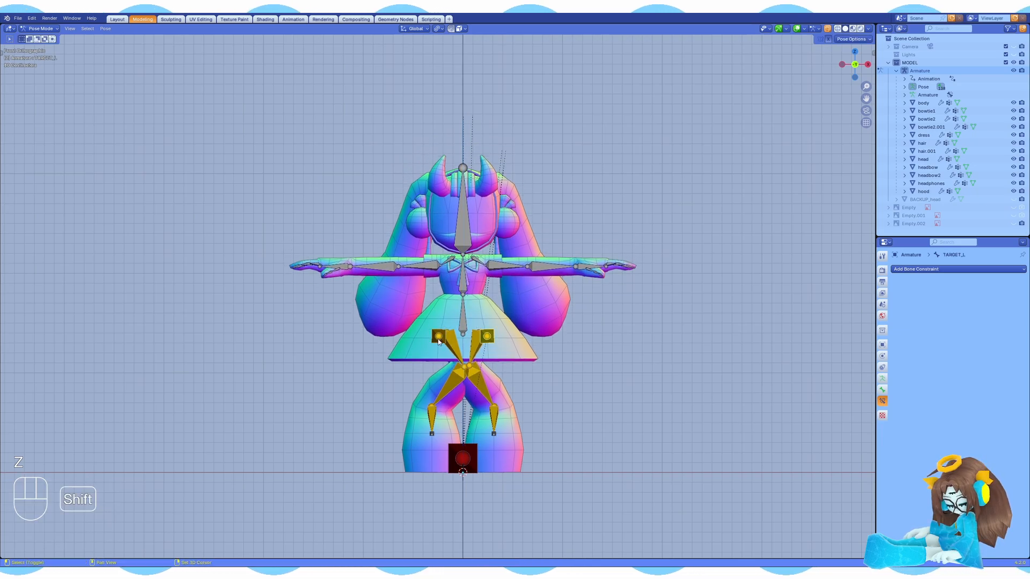
{"action": "middle_click_drag", "start_coordinate": [494, 344], "coordinate": [504, 354]}
{"action": "key", "text": "g"}
{"action": "key", "text": "y"}
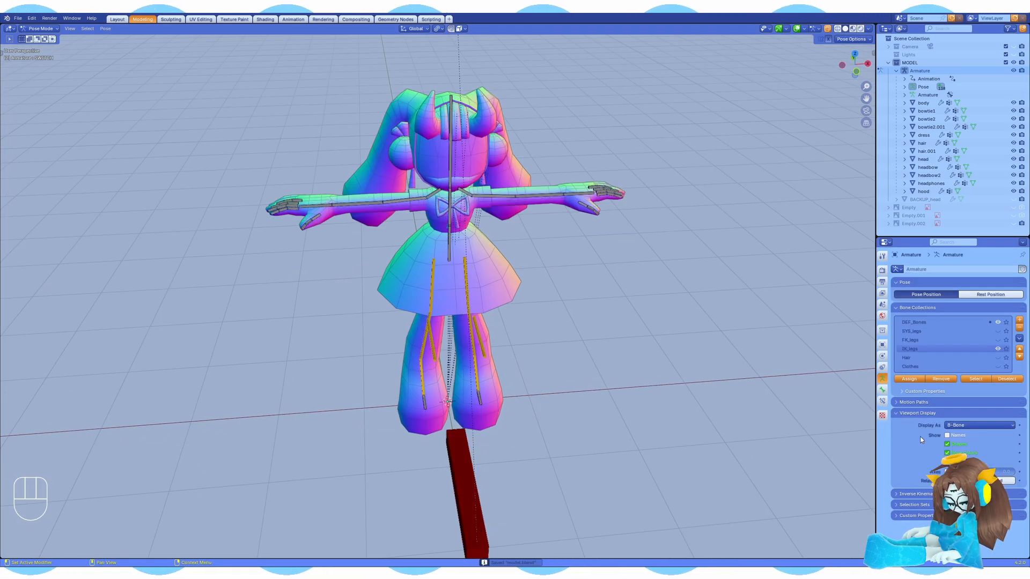
Step: Enlarge the B-Bone display size of IK_R in X and Z
{"action": "scroll", "coordinate": [488, 400], "scroll_direction": "up", "scroll_amount": 3}
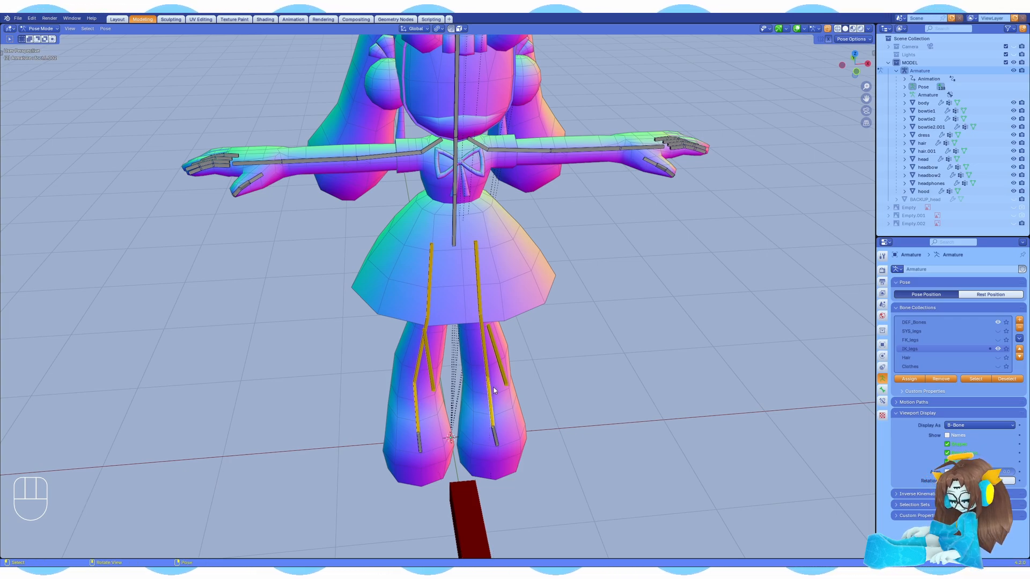
{"action": "left_click", "coordinate": [882, 391]}
{"action": "left_click", "coordinate": [897, 294]}
{"action": "left_click_drag", "start_coordinate": [979, 315], "coordinate": [978, 323]}
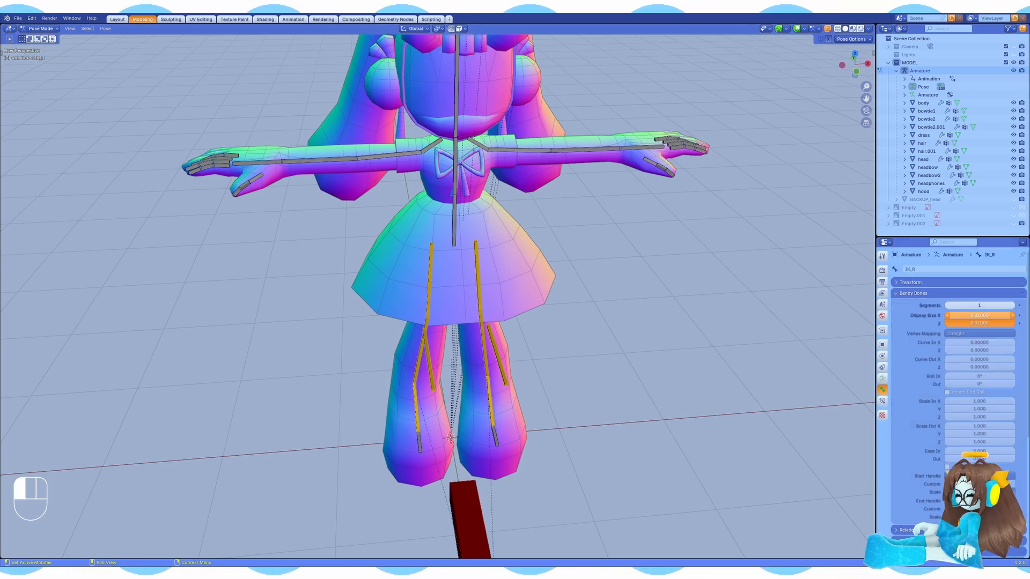
Step: Switch the armature to Edit Mode and save the file
{"action": "left_click", "coordinate": [40, 28]}
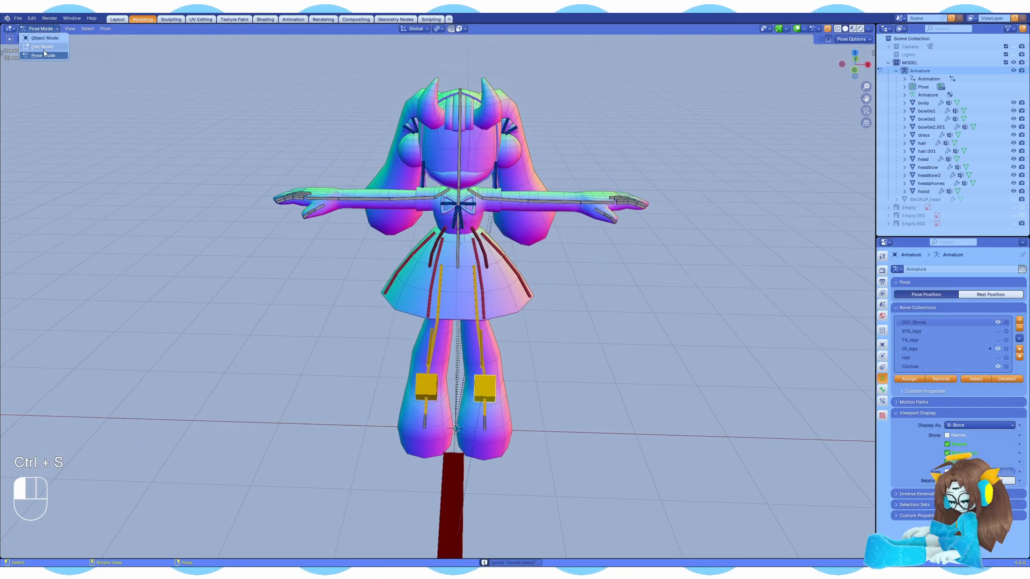
{"action": "left_click", "coordinate": [38, 45]}
{"action": "middle_click_drag", "start_coordinate": [472, 371], "coordinate": [450, 383]}
{"action": "key", "text": "ctrl+s"}
{"action": "left_click", "coordinate": [470, 378], "text": "shift"}
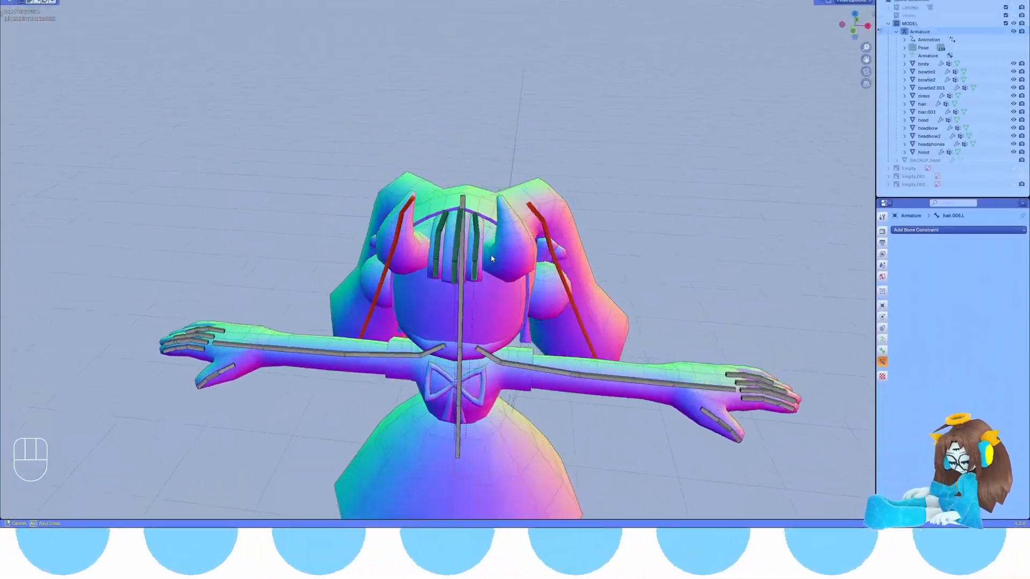
Step: Add a Damped Track constraint to hair.004.L targeting hair.005.L, with an influence of 0.5
{"action": "middle_click_drag", "start_coordinate": [492, 258], "coordinate": [501, 279]}
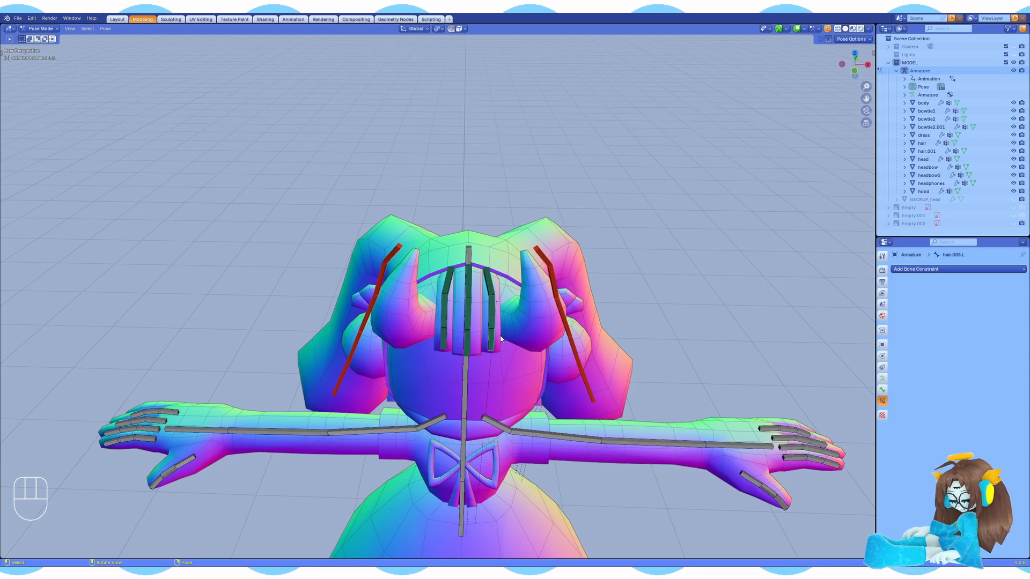
{"action": "key", "text": "shift+ctrl+c"}
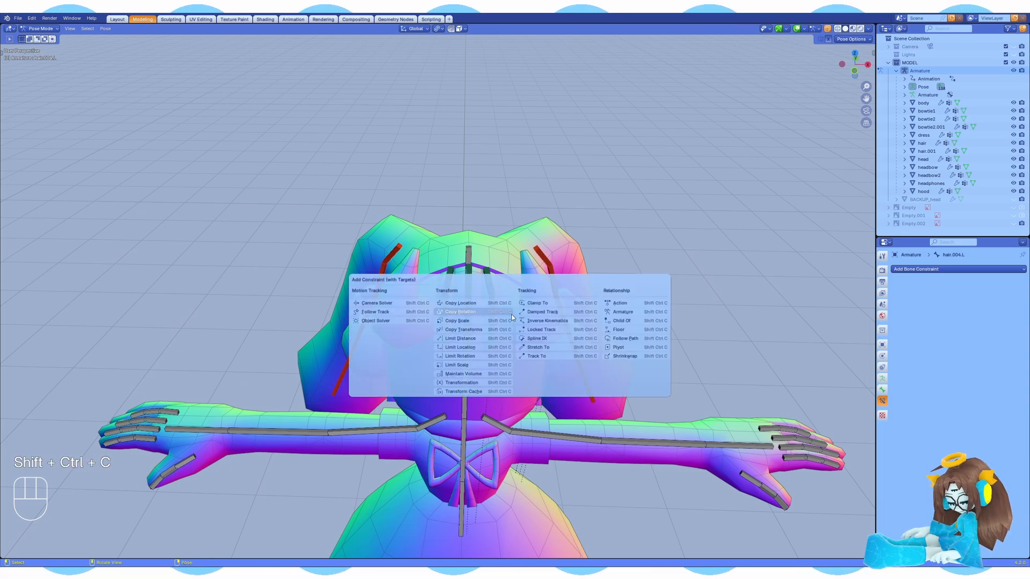
{"action": "left_click", "coordinate": [541, 317]}
{"action": "type", "text": "."}
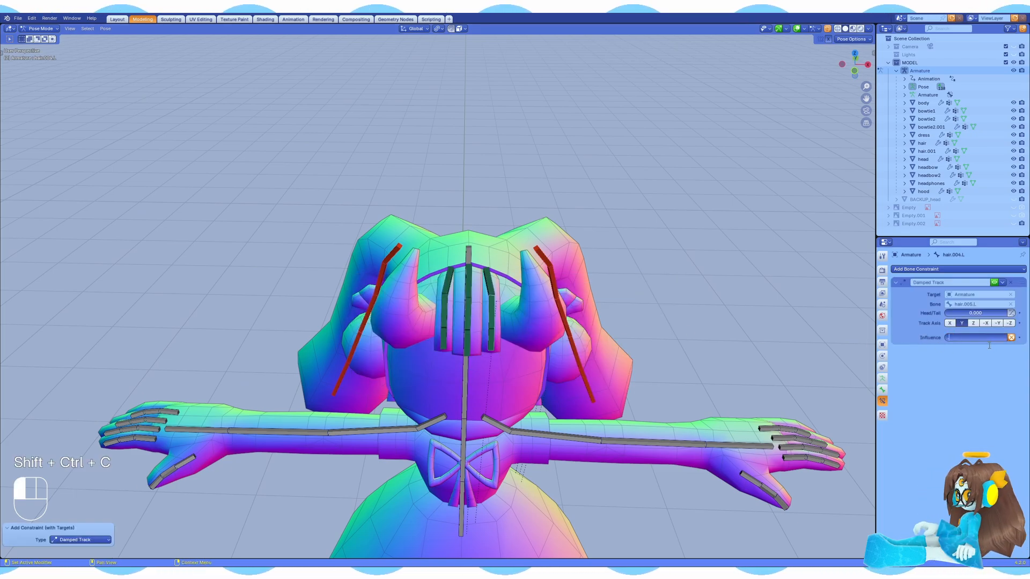
{"action": "type", "text": "5"}
{"action": "key", "text": "Return"}
Step: Test the left fringe strand's constraint by rotating hair.003.L
{"action": "left_click", "coordinate": [490, 282]}
{"action": "key", "text": "r"}
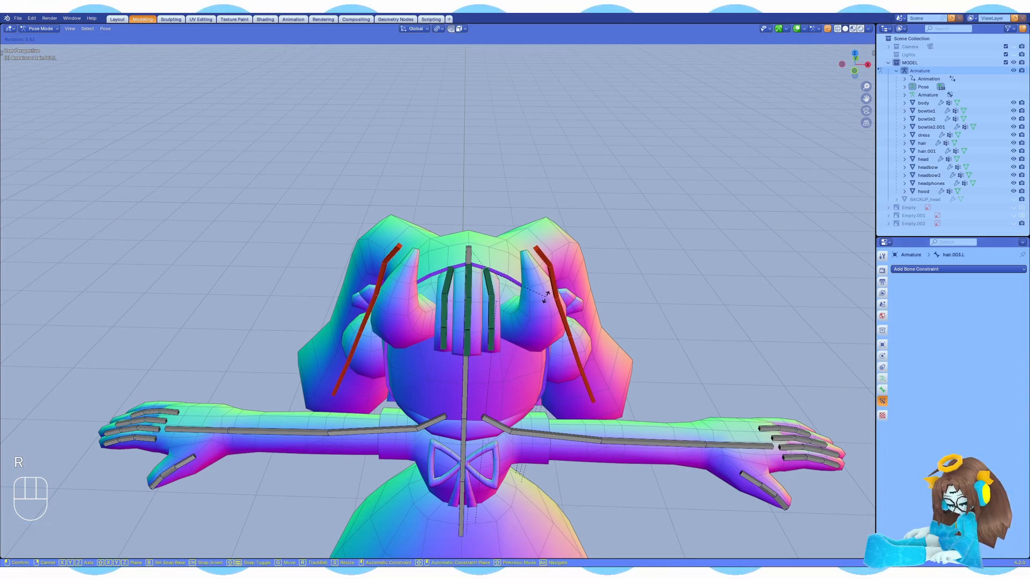
{"action": "left_click", "coordinate": [501, 317]}
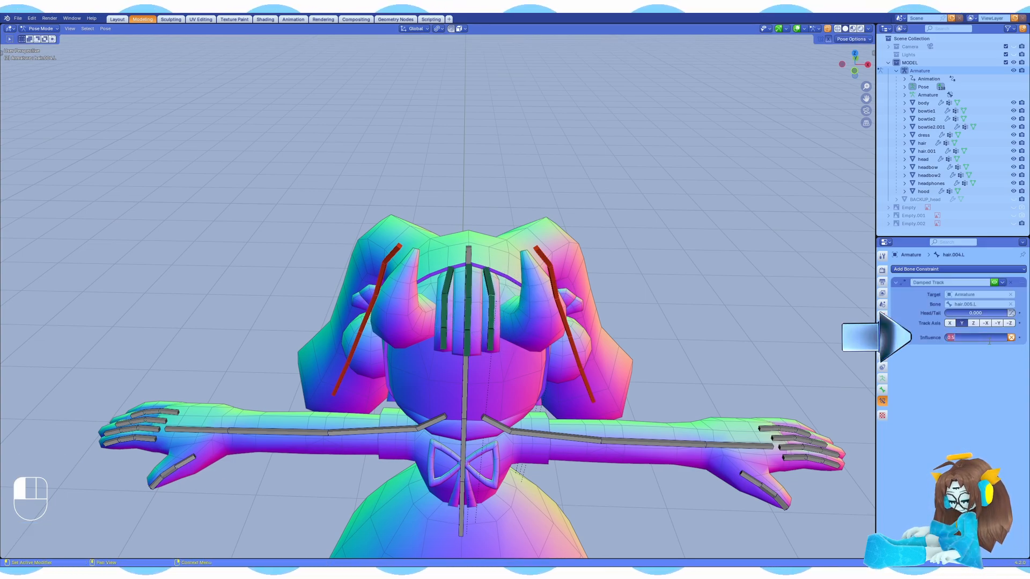
{"action": "left_click", "coordinate": [488, 293]}
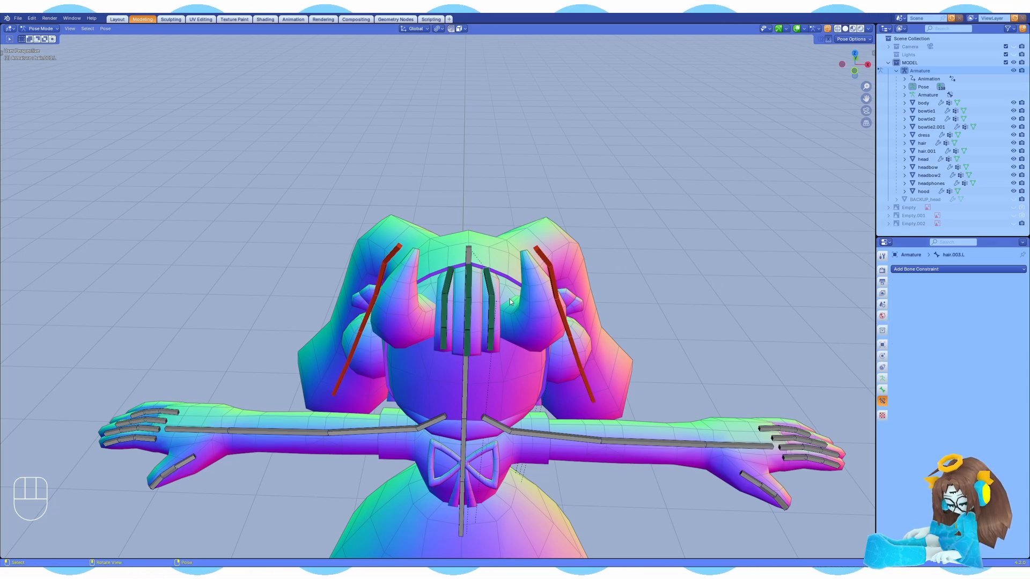
Step: Add a Damped Track constraint to the middle fringe bone and to hair.004.R, targeting hair.005.R on the latter
{"action": "middle_click_drag", "start_coordinate": [469, 336], "coordinate": [481, 334]}
{"action": "left_click", "coordinate": [475, 317], "text": "shift"}
{"action": "key", "text": "ctrl+shift+c"}
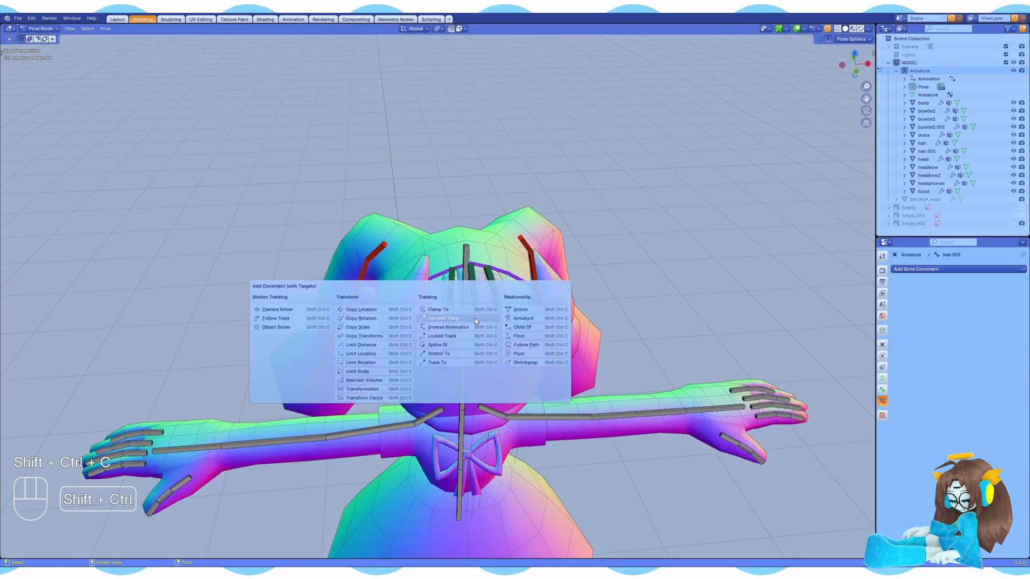
{"action": "left_click", "coordinate": [475, 317]}
{"action": "left_click", "coordinate": [983, 338]}
{"action": "left_click", "coordinate": [452, 339]}
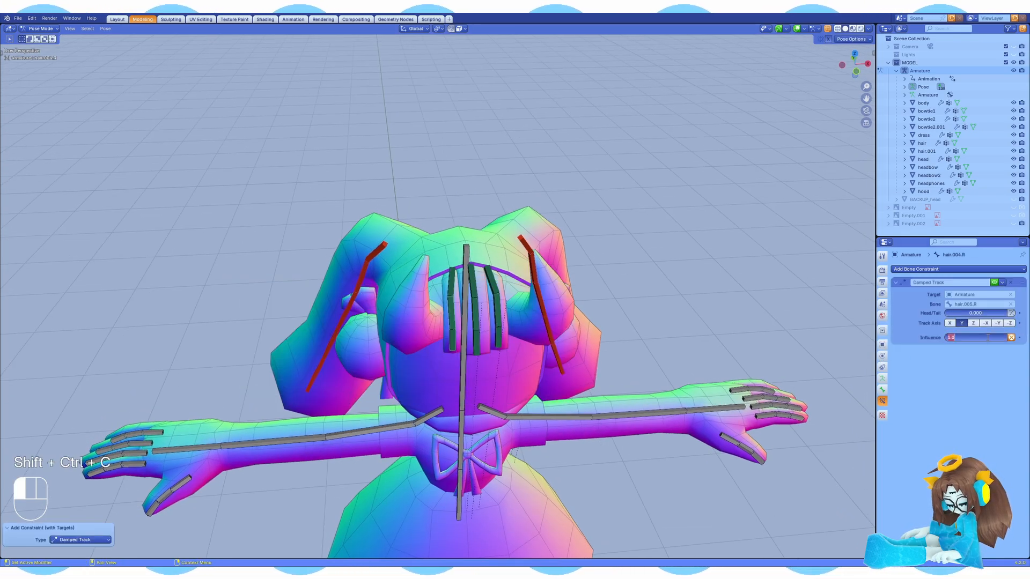
Step: Test the fringe constraints by rotating the head bone and bringing it back upright
{"action": "left_click", "coordinate": [461, 261]}
{"action": "middle_click_drag", "start_coordinate": [461, 262], "coordinate": [492, 245]}
{"action": "key", "text": "r"}
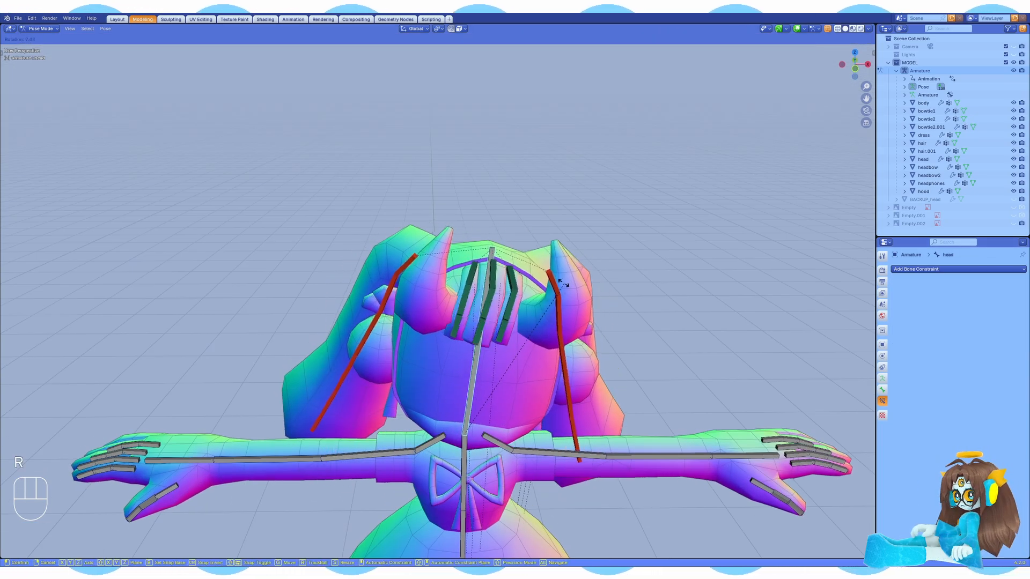
{"action": "left_click", "coordinate": [535, 278]}
{"action": "scroll", "coordinate": [536, 279], "scroll_direction": "down", "scroll_amount": 5}
{"action": "key", "text": "r"}
{"action": "left_click", "coordinate": [556, 285]}
{"action": "scroll", "coordinate": [558, 287], "scroll_direction": "up", "scroll_amount": 2}
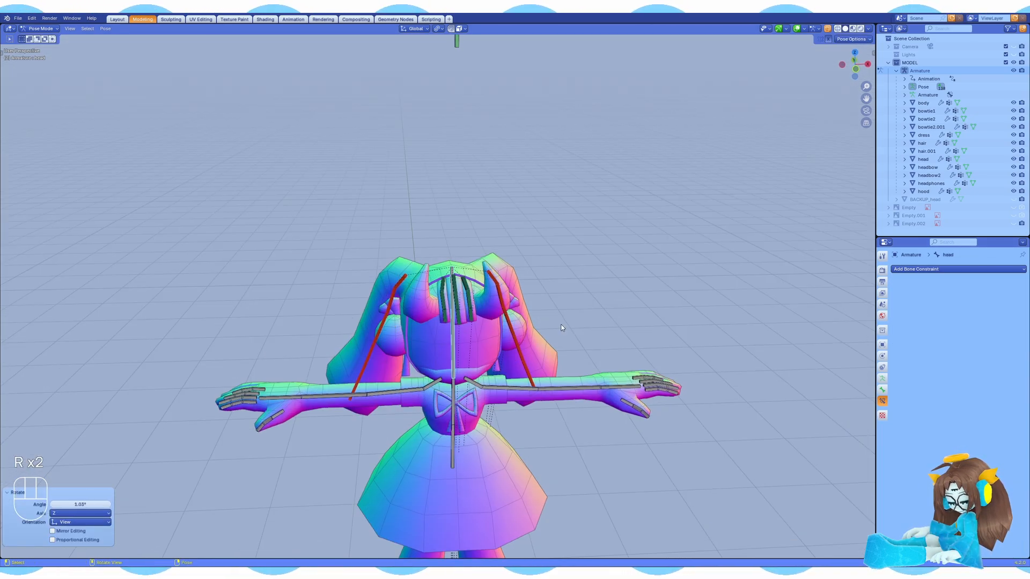
Step: Add a Damped Track constraint to ear.003.L targeting ear.004.L on the left ponytail
{"action": "middle_click_drag", "start_coordinate": [786, 397], "coordinate": [713, 427]}
{"action": "left_click", "coordinate": [529, 336]}
{"action": "middle_click_drag", "start_coordinate": [529, 336], "coordinate": [515, 325]}
{"action": "left_click", "coordinate": [533, 355], "text": "shift"}
{"action": "key", "text": "ctrl+shift+c"}
{"action": "left_click", "coordinate": [533, 356]}
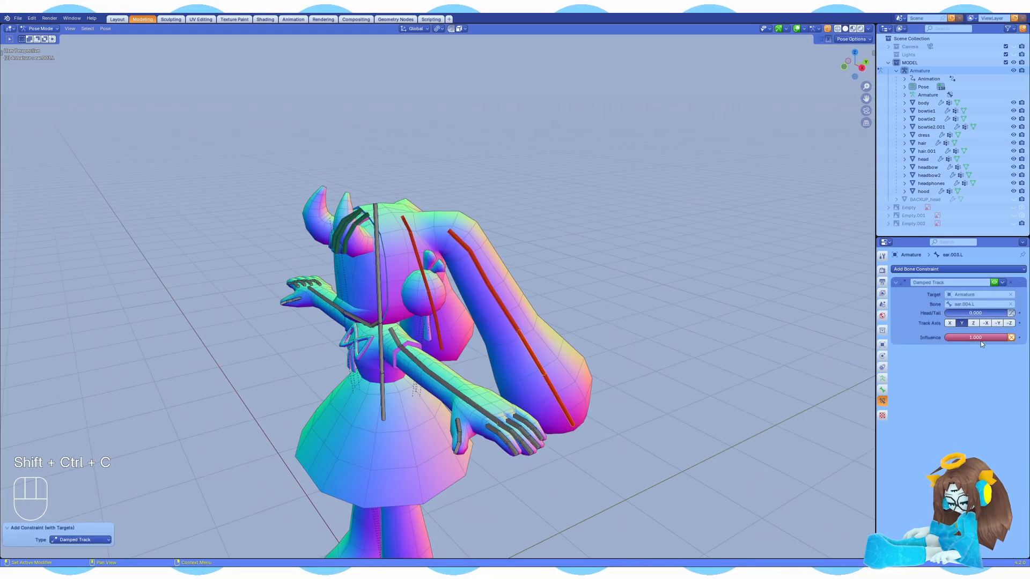
Step: Add a Damped Track constraint to ear.002.L targeting ear.003.L
{"action": "left_click", "coordinate": [539, 353]}
{"action": "left_click", "coordinate": [508, 314], "text": "shift"}
{"action": "key", "text": "ctrl+shift+c"}
{"action": "left_click", "coordinate": [508, 316]}
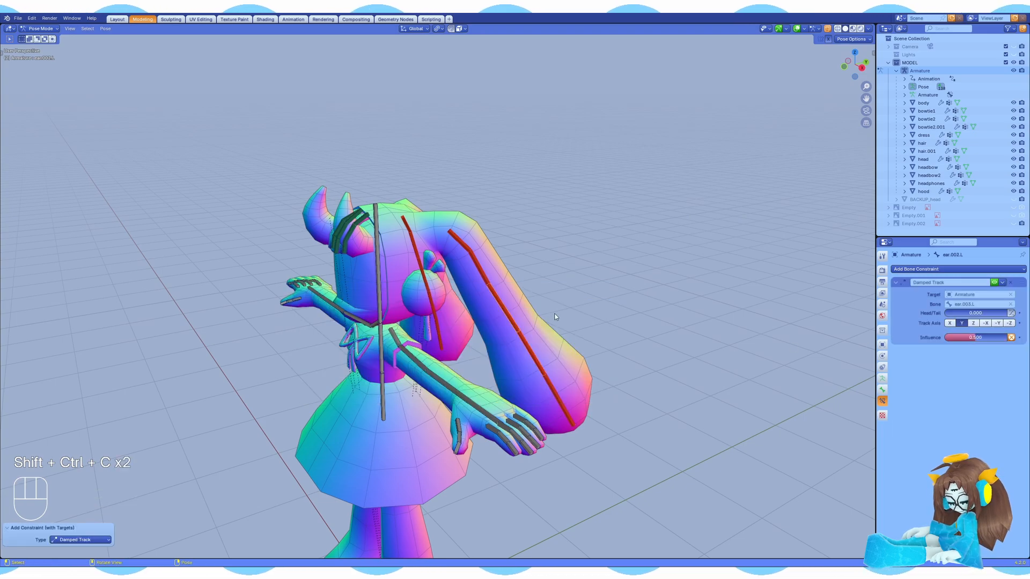
Step: Add a Damped Track constraint to the next bone up the left ponytail and rotate ear.L to test the chain
{"action": "left_click", "coordinate": [483, 284], "text": "shift"}
{"action": "key", "text": "ctrl+shift+c"}
{"action": "left_click", "coordinate": [483, 284]}
{"action": "left_click", "coordinate": [458, 241]}
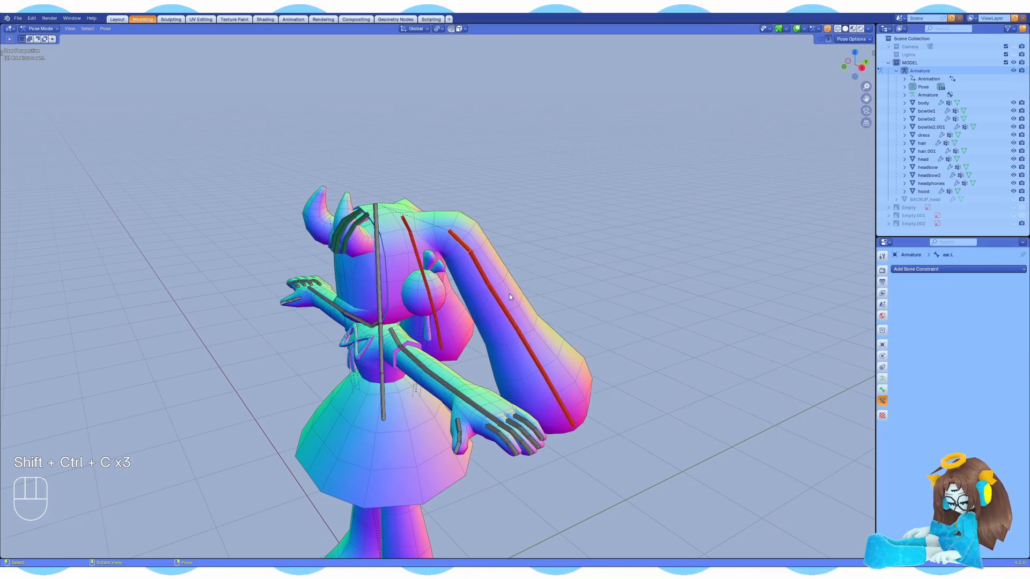
{"action": "key", "text": "r"}
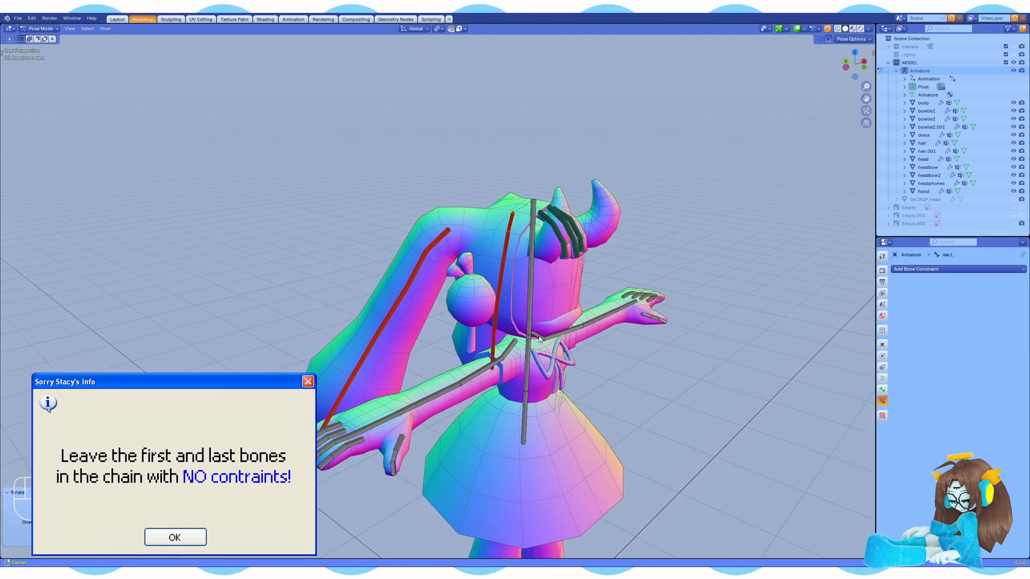
Step: Constrain the right ponytail with Damped Track, with ear.001.R targeting ear.002.R at influence 0.7, and view the head from the front
{"action": "middle_click_drag", "start_coordinate": [590, 349], "coordinate": [638, 367]}
{"action": "key", "text": "ctrl+shift+c"}
{"action": "left_click", "coordinate": [637, 367]}
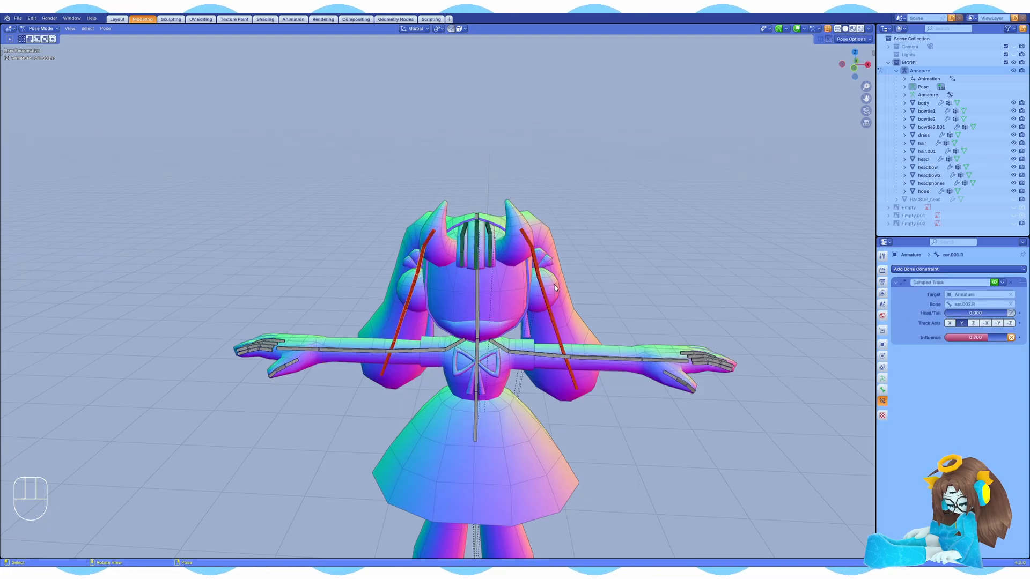
{"action": "left_click", "coordinate": [495, 278]}
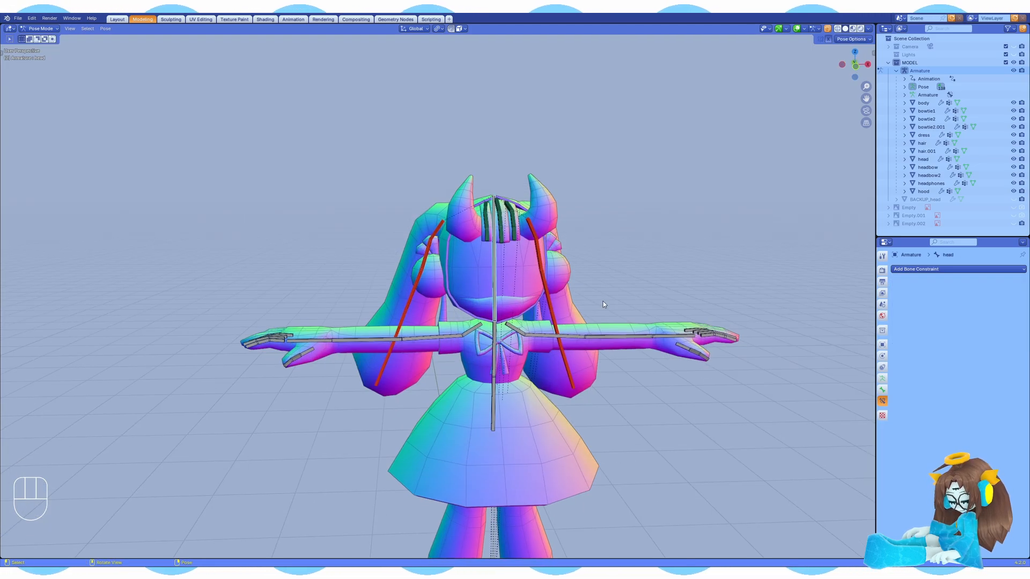
{"action": "key", "text": "KP_1"}
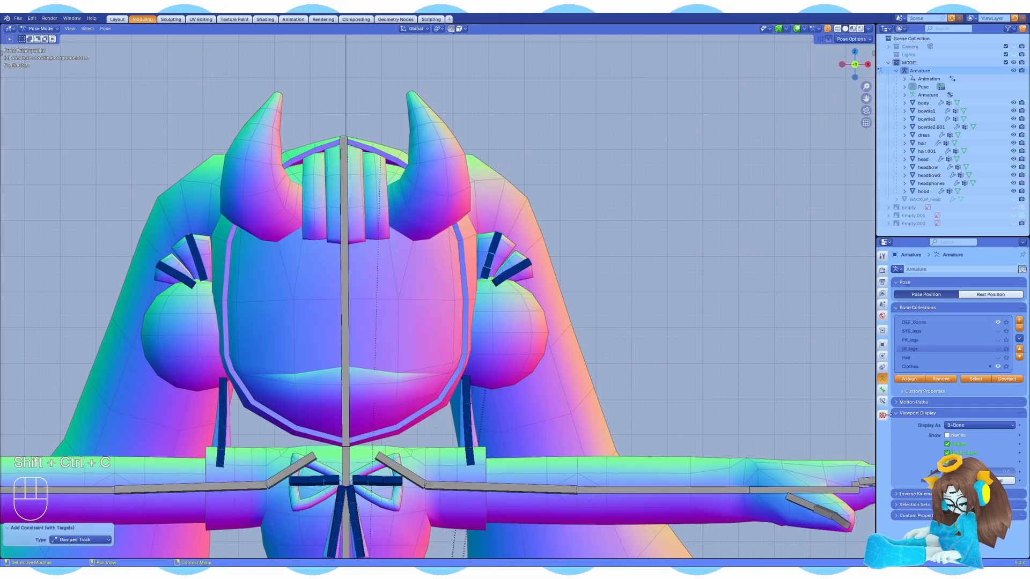
Step: Add a Damped Track constraint to the inner loop bone of the right headphone bow
{"action": "left_click", "coordinate": [882, 401]}
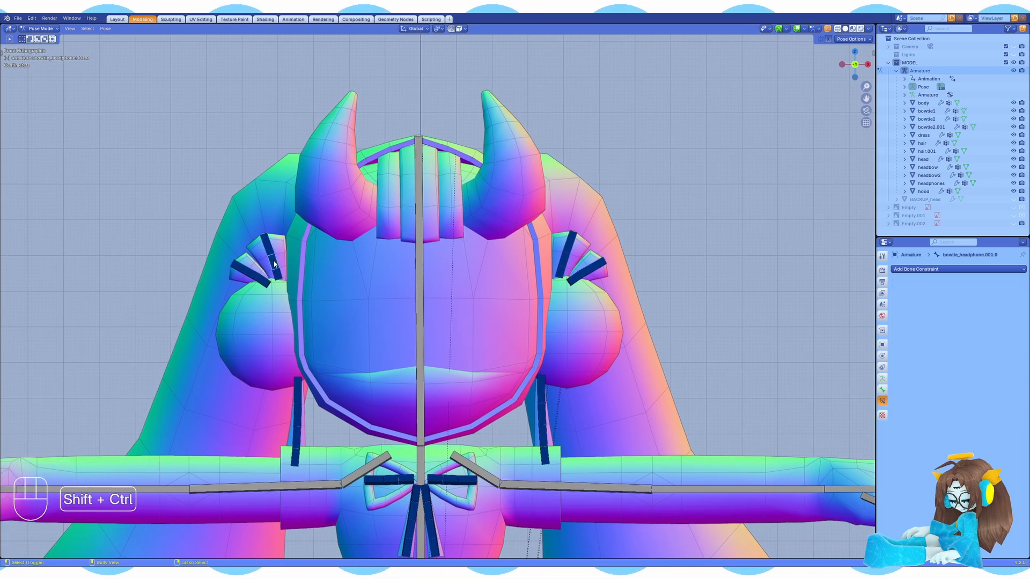
{"action": "key", "text": "shift+ctrl+c"}
{"action": "left_click", "coordinate": [274, 263]}
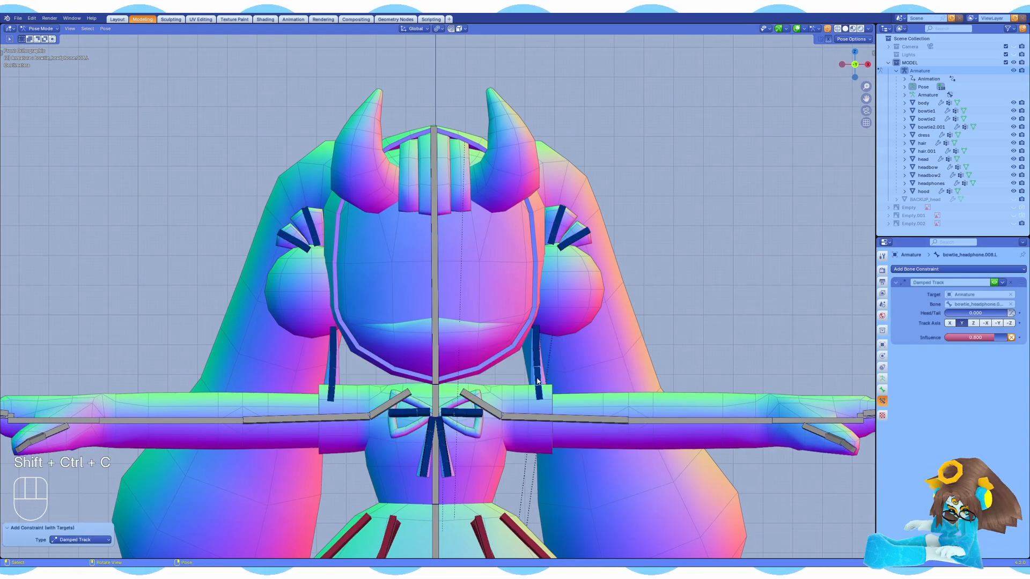
Step: Add Damped Track constraints to the hanging ribbon bones below the left and right headphones and reduce the left one's influence
{"action": "left_click", "coordinate": [537, 358], "text": "shift"}
{"action": "key", "text": "shift+ctrl+c"}
{"action": "left_click", "coordinate": [536, 363]}
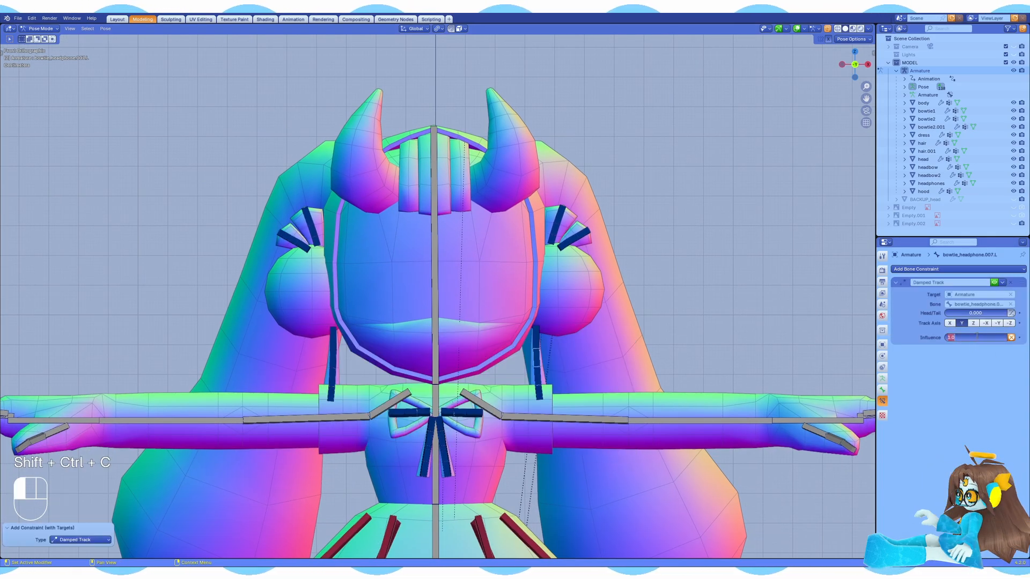
{"action": "left_click_drag", "start_coordinate": [987, 338], "coordinate": [975, 337]}
{"action": "left_click", "coordinate": [331, 394]}
{"action": "left_click", "coordinate": [333, 378], "text": "shift"}
{"action": "key", "text": "shift+ctrl+c"}
{"action": "key", "text": "shift+ctrl+c"}
Step: Test the headphone bow and ribbon constraints by rotating the head bone to both sides and back upright
{"action": "left_click", "coordinate": [435, 289]}
{"action": "key", "text": "r"}
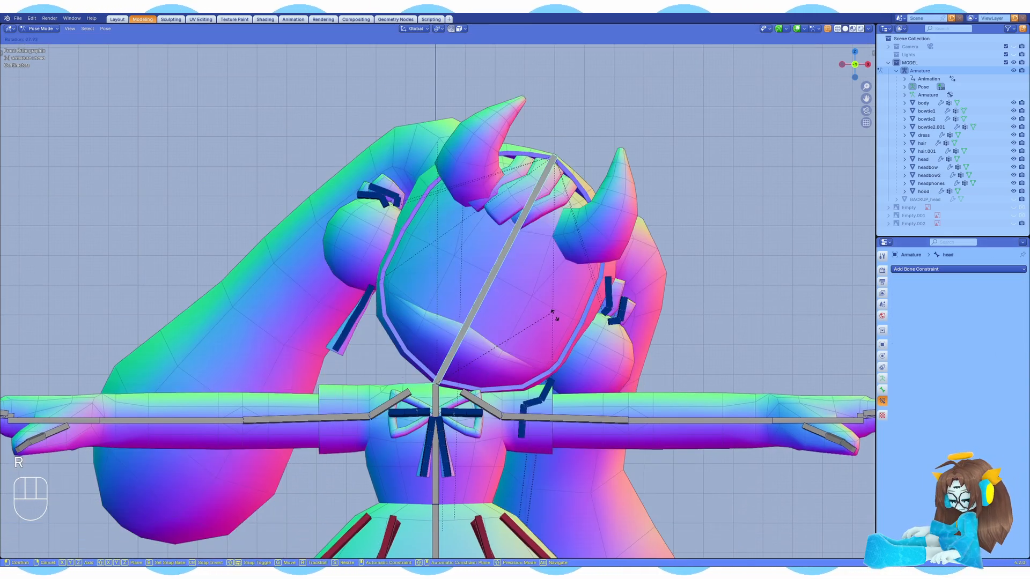
{"action": "left_click", "coordinate": [515, 271]}
{"action": "scroll", "coordinate": [625, 311], "scroll_direction": "down", "scroll_amount": 2}
{"action": "key", "text": "r"}
{"action": "left_click", "coordinate": [622, 308]}
{"action": "scroll", "coordinate": [563, 292], "scroll_direction": "down", "scroll_amount": 2}
{"action": "key", "text": "r"}
{"action": "left_click", "coordinate": [508, 323]}
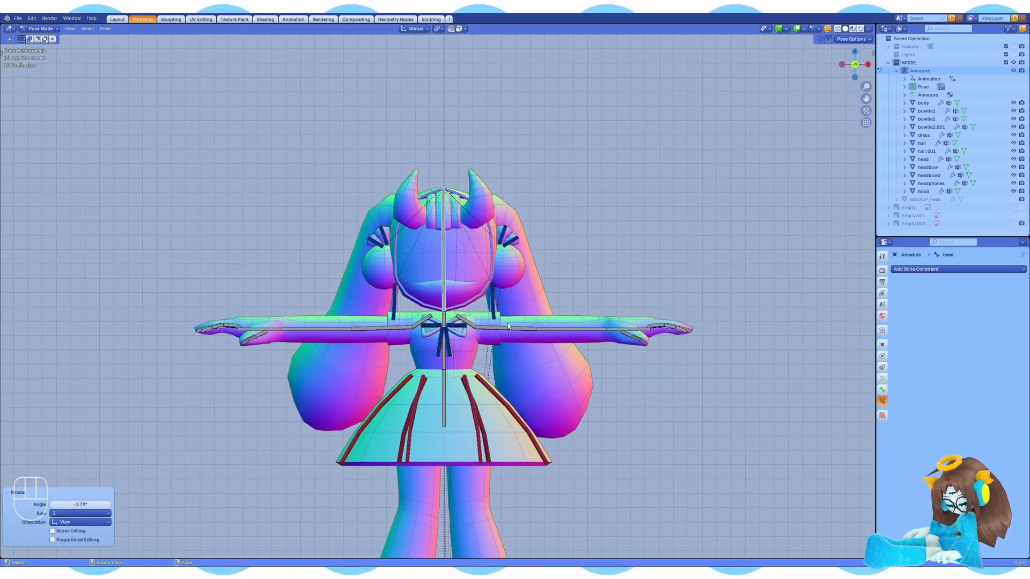
Step: Add Damped Track constraints to both loops of the chest bow tie, with bowtie.001.R targeting bowtie.002.R at influence 0.8
{"action": "scroll", "coordinate": [450, 337], "scroll_direction": "up", "scroll_amount": 4}
{"action": "left_click", "coordinate": [477, 312]}
{"action": "left_click", "coordinate": [463, 311], "text": "shift"}
{"action": "key", "text": "shift+ctrl+c"}
{"action": "left_click", "coordinate": [397, 311]}
{"action": "left_click", "coordinate": [410, 311], "text": "shift"}
{"action": "key", "text": "shift+ctrl+c"}
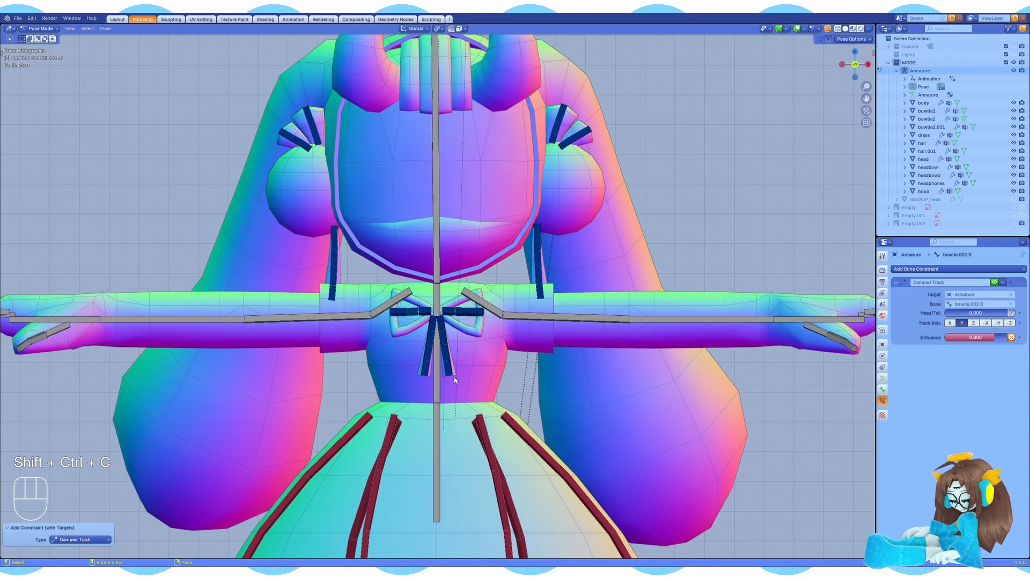
Step: Add Damped Track constraints along the chest bow tie's hanging tails with an influence of 0.8
{"action": "left_click", "coordinate": [449, 368]}
{"action": "left_click", "coordinate": [446, 349], "text": "shift"}
{"action": "key", "text": "shift+ctrl+c"}
{"action": "left_click", "coordinate": [446, 351]}
{"action": "left_click", "coordinate": [446, 350]}
{"action": "left_click", "coordinate": [441, 334], "text": "shift"}
{"action": "key", "text": "shift+ctrl+c"}
{"action": "left_click", "coordinate": [441, 336]}
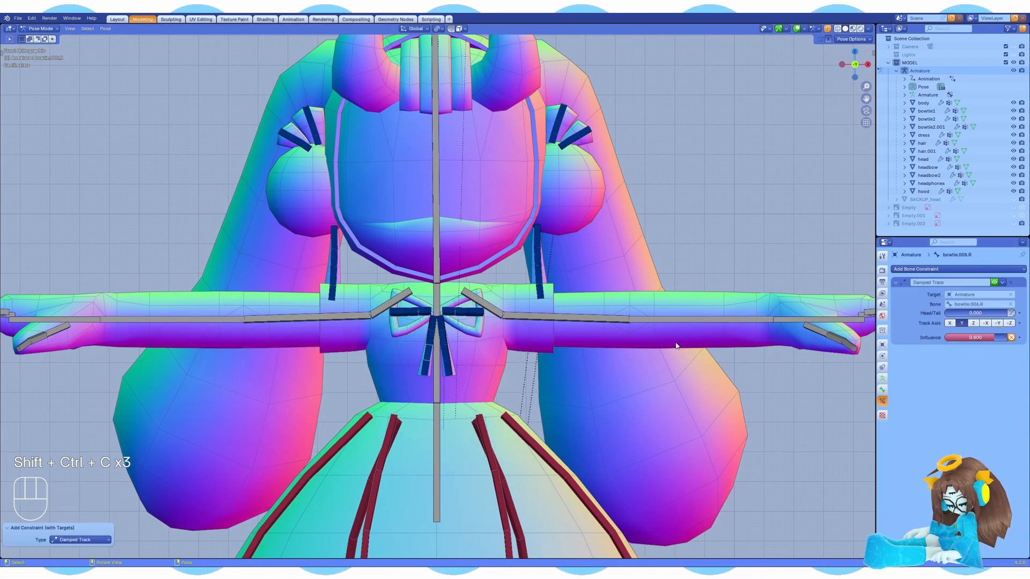
{"action": "left_click_drag", "start_coordinate": [987, 337], "coordinate": [974, 337]}
Step: Test the bow tie's constraints by rotating the central torso bone
{"action": "scroll", "coordinate": [437, 297], "scroll_direction": "down", "scroll_amount": 3}
{"action": "left_click", "coordinate": [436, 327]}
{"action": "key", "text": "r"}
{"action": "middle_click_drag", "start_coordinate": [525, 301], "coordinate": [526, 354]}
Step: Add Damped Track constraints to the left front and side skirt bones and reduce their influence
{"action": "key", "text": "shift+ctrl+c"}
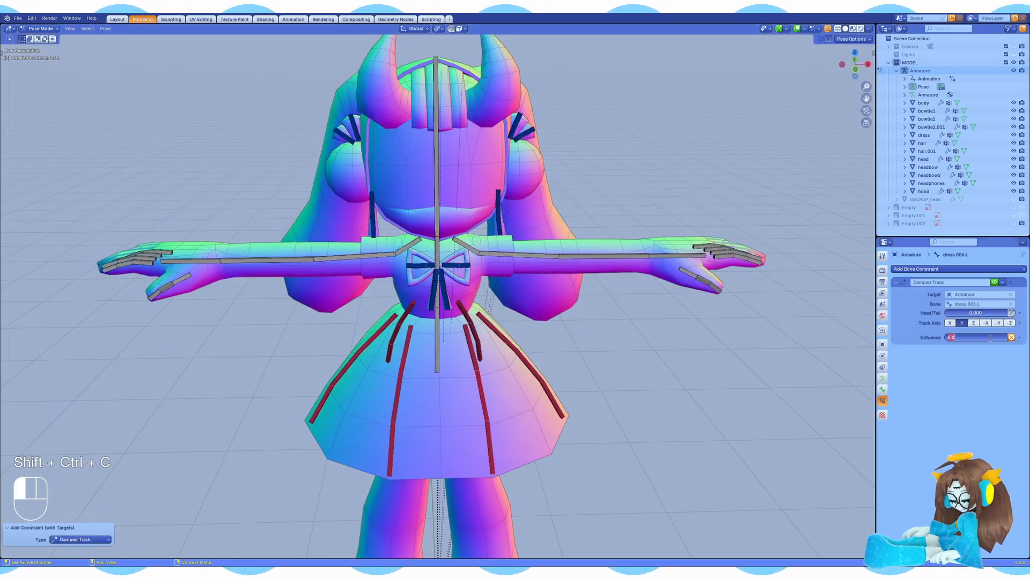
{"action": "left_click_drag", "start_coordinate": [987, 337], "coordinate": [975, 338]}
{"action": "left_click", "coordinate": [531, 375]}
{"action": "key", "text": "shift+c"}
{"action": "key", "text": "shift+ctrl+c"}
{"action": "left_click", "coordinate": [977, 337]}
Step: Add Damped Track constraints to the right front and side skirt bones, with dress.003.R targeting dress.004.R
{"action": "left_click", "coordinate": [365, 395]}
{"action": "left_click", "coordinate": [370, 365], "text": "shift"}
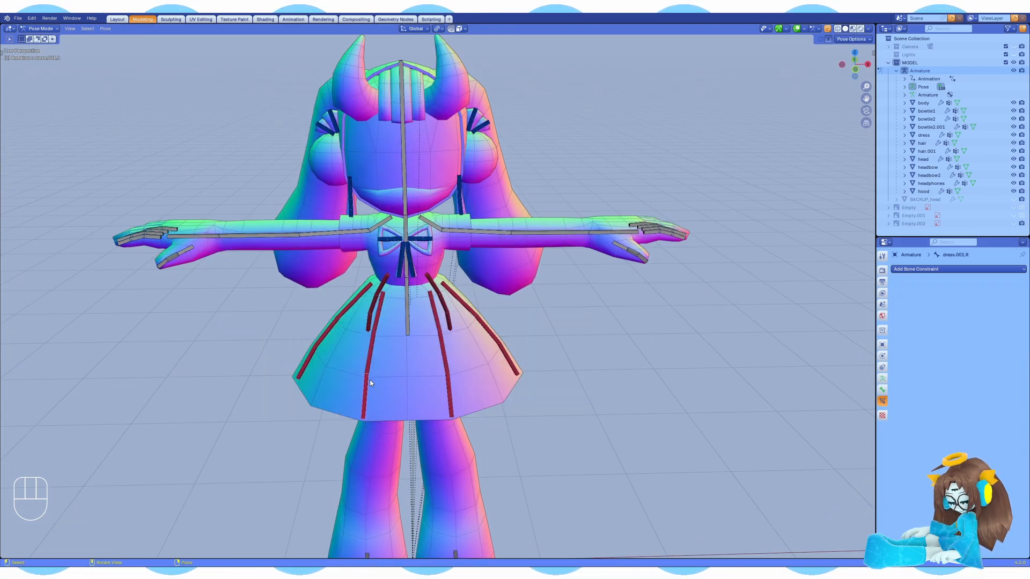
{"action": "key", "text": "shift+ctrl+c"}
{"action": "left_click", "coordinate": [977, 337]}
{"action": "left_click", "coordinate": [308, 362]}
{"action": "left_click", "coordinate": [324, 337], "text": "shift"}
{"action": "key", "text": "shift+ctrl+c"}
{"action": "left_click", "coordinate": [324, 337]}
Step: Add Damped Track constraints to the skirt bones at the back and reduce their influence
{"action": "middle_click_drag", "start_coordinate": [719, 348], "coordinate": [490, 368]}
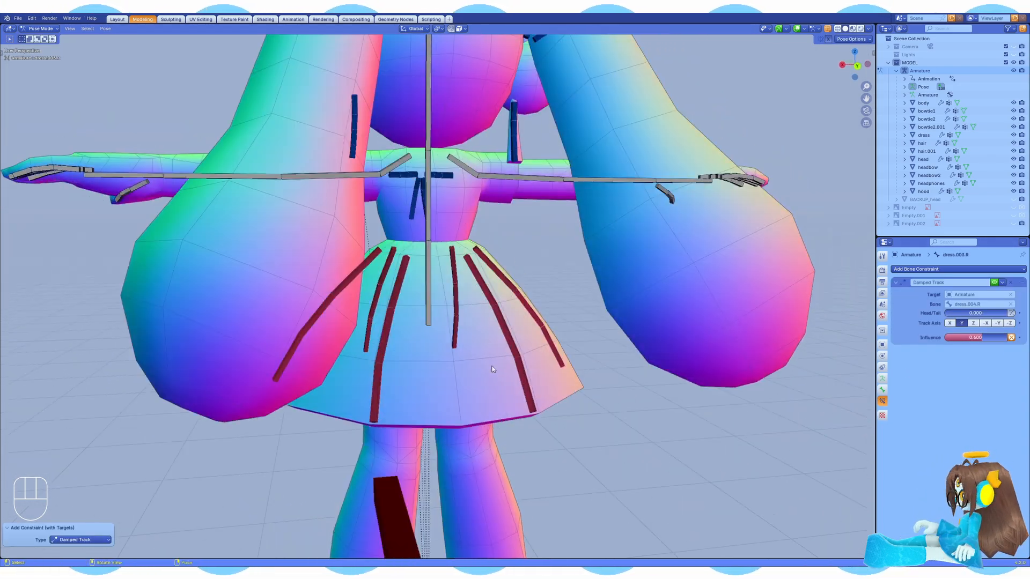
{"action": "left_click", "coordinate": [376, 399]}
{"action": "left_click", "coordinate": [387, 349], "text": "shift"}
{"action": "key", "text": "shift+ctrl+c"}
{"action": "left_click", "coordinate": [387, 349]}
{"action": "left_click_drag", "start_coordinate": [987, 337], "coordinate": [974, 338]}
{"action": "key", "text": "shift+ctrl+c"}
Step: Test the skirt's constraints by moving the hips bone in front view, and cancel the move
{"action": "left_click", "coordinate": [429, 301]}
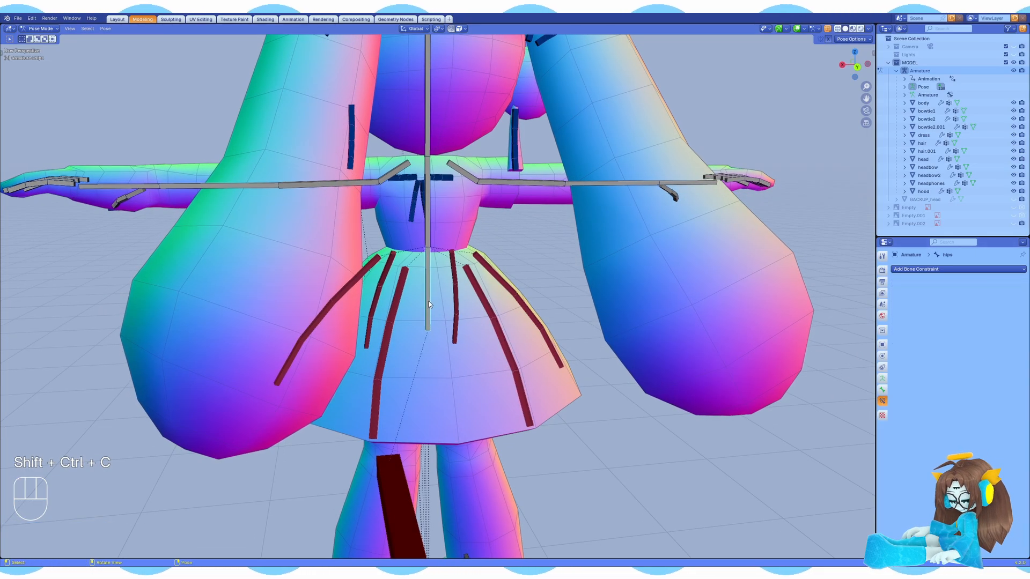
{"action": "key", "text": "shift+c"}
{"action": "key", "text": "KP_1"}
{"action": "key", "text": "g"}
{"action": "right_click", "coordinate": [505, 260]}
{"action": "scroll", "coordinate": [515, 262], "scroll_direction": "down", "scroll_amount": 2}
{"action": "scroll", "coordinate": [499, 268], "scroll_direction": "up", "scroll_amount": 2}
Step: Rotate both arms down beside the body and hide the Clothes bone collection
{"action": "left_click", "coordinate": [496, 267]}
{"action": "key", "text": "r"}
{"action": "left_click", "coordinate": [510, 333]}
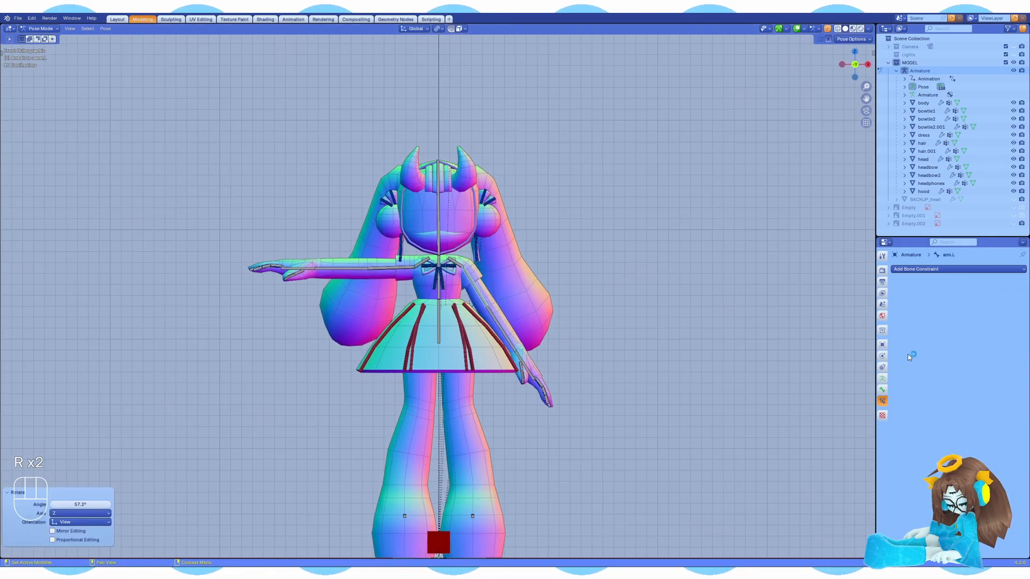
{"action": "left_click", "coordinate": [883, 379]}
{"action": "left_click", "coordinate": [998, 367]}
{"action": "left_click", "coordinate": [389, 267]}
{"action": "key", "text": "r"}
{"action": "left_click", "coordinate": [506, 199]}
Step: Move the hips bone along Z to test the body's movement with the arms lowered
{"action": "scroll", "coordinate": [438, 300], "scroll_direction": "down", "scroll_amount": 2}
{"action": "left_click", "coordinate": [438, 303]}
{"action": "key", "text": "g"}
{"action": "key", "text": "z"}
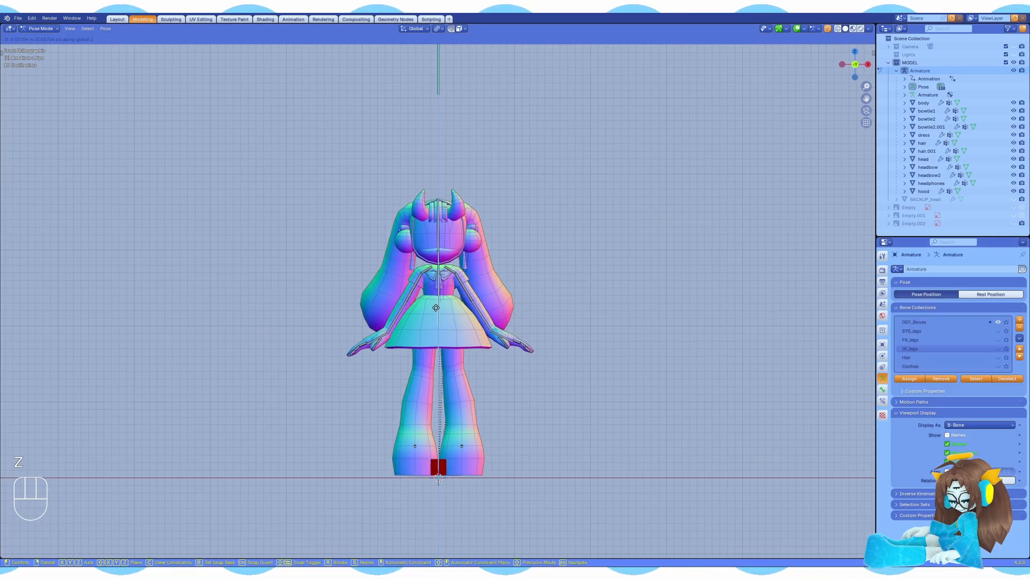
{"action": "left_click", "coordinate": [444, 309]}
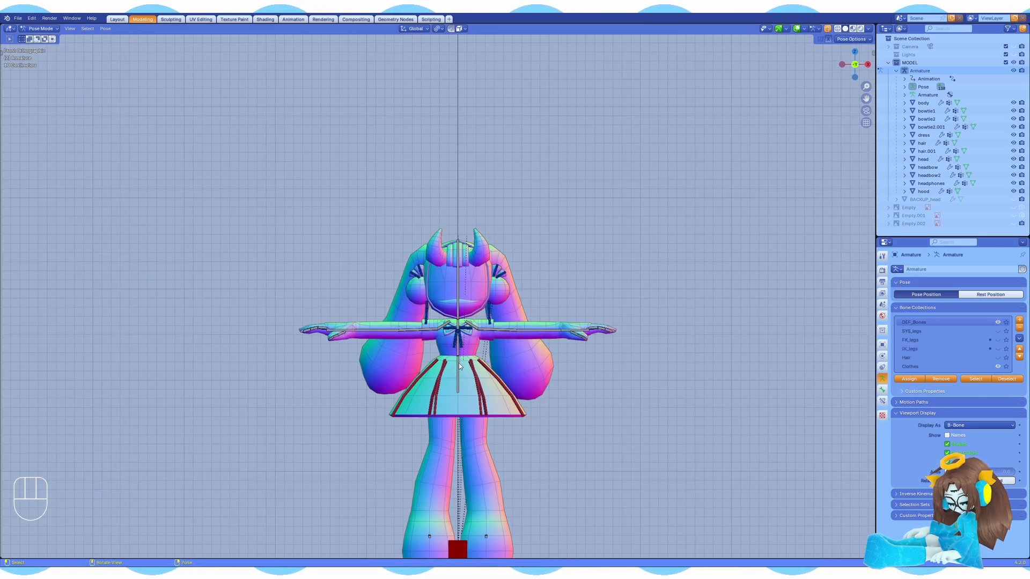
Step: Try lowering the hips bone along Z in the T-pose to check the legs' behaviour, and cancel the move
{"action": "left_click", "coordinate": [459, 366]}
{"action": "middle_click_drag", "start_coordinate": [501, 352], "coordinate": [504, 286], "text": "shift"}
{"action": "scroll", "coordinate": [504, 286], "scroll_direction": "down", "scroll_amount": 1}
{"action": "key", "text": "g"}
{"action": "key", "text": "z"}
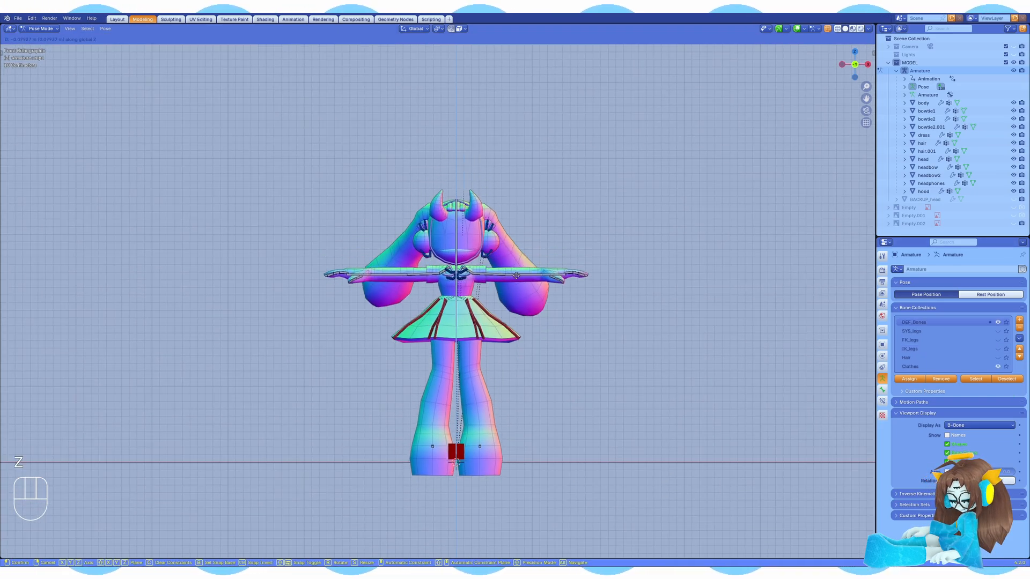
{"action": "right_click", "coordinate": [516, 272]}
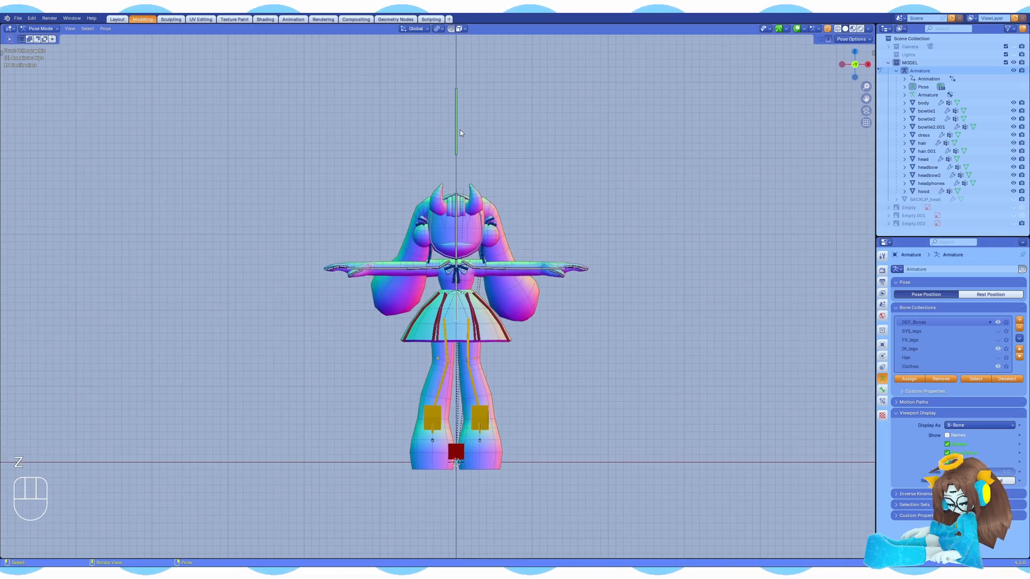
Step: Move the SWITCH bone above the head up by about 0.91 m
{"action": "left_click", "coordinate": [460, 131]}
{"action": "key", "text": "g"}
{"action": "left_click", "coordinate": [469, 61]}
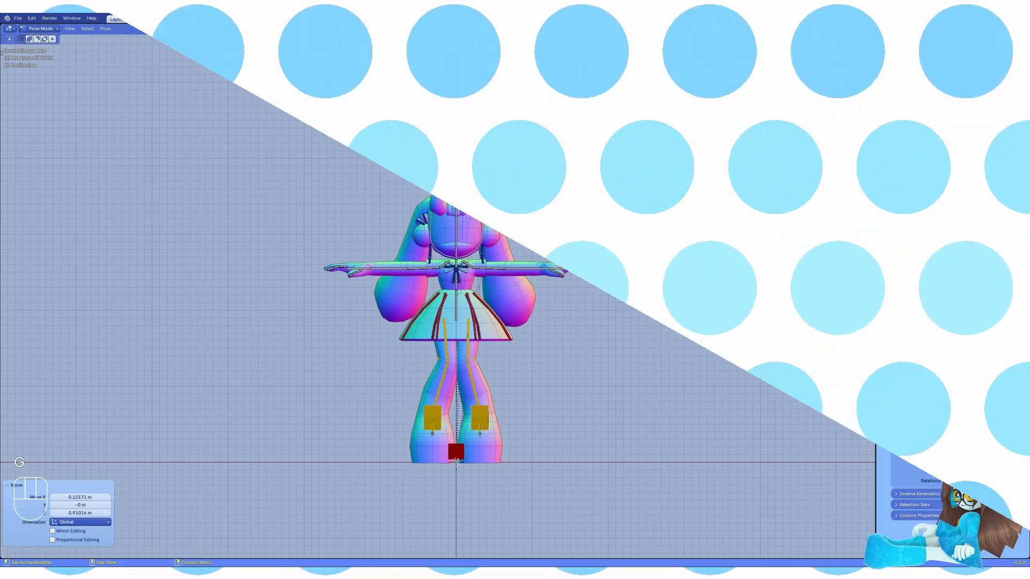